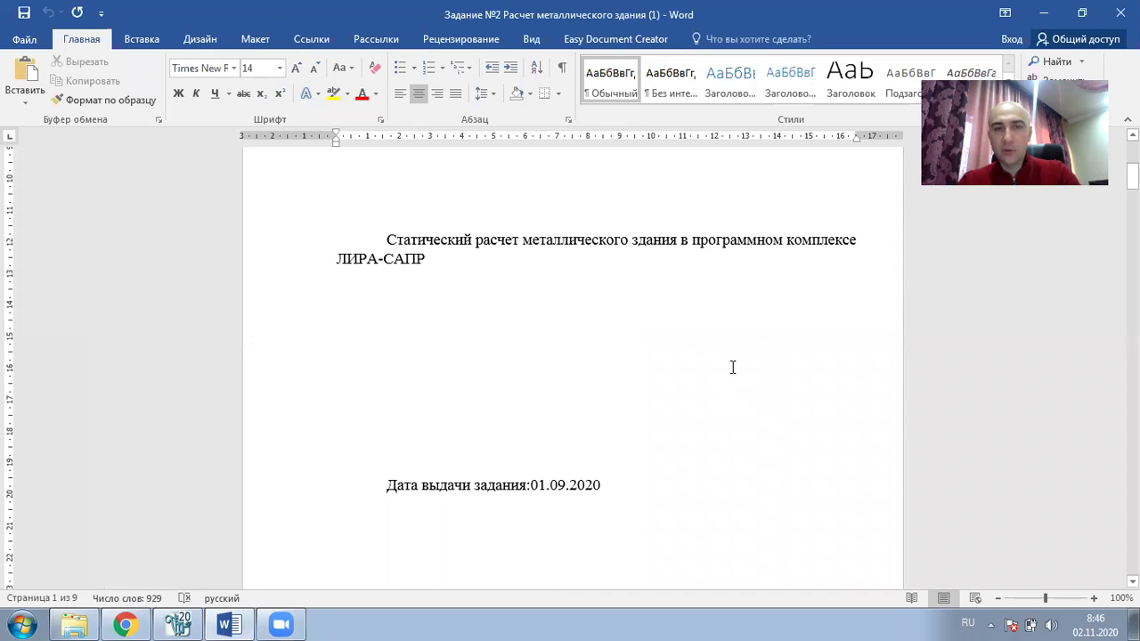
Step: Remove the text highlighting from the entire assignment document
{"action": "scroll", "coordinate": [733, 367], "scroll_direction": "down", "scroll_amount": 10}
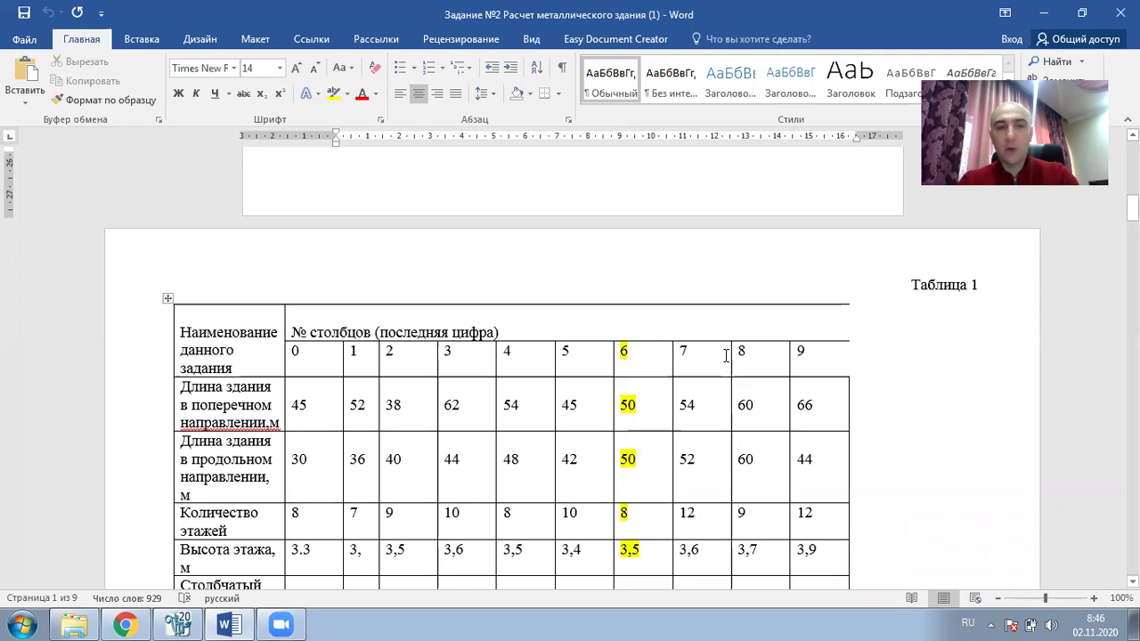
{"action": "scroll", "coordinate": [724, 356], "scroll_direction": "down", "scroll_amount": 2}
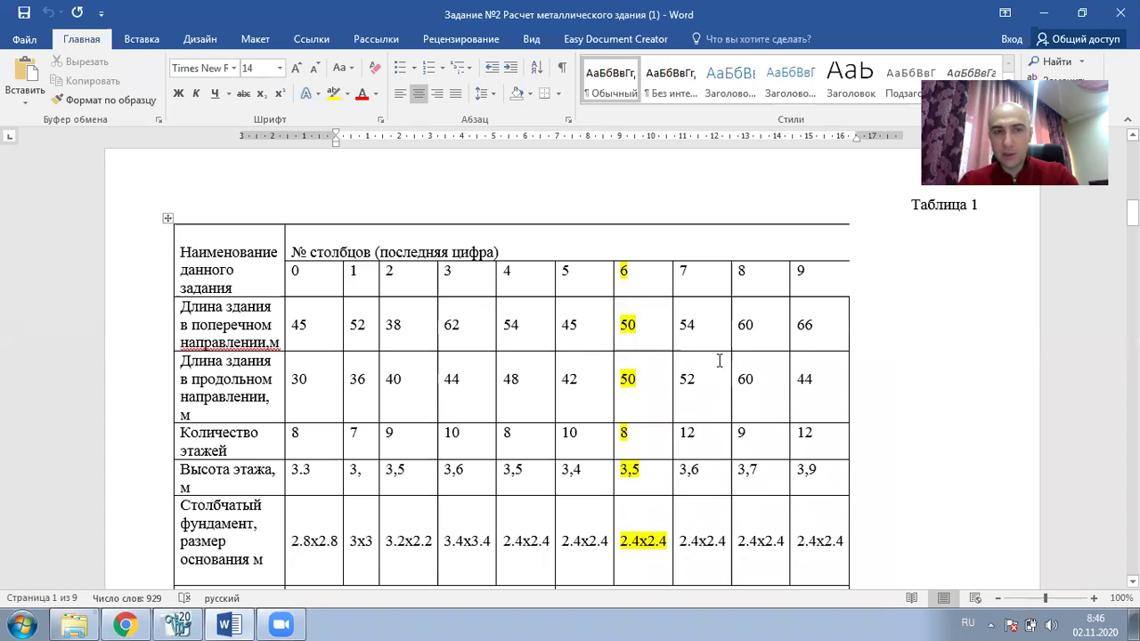
{"action": "scroll", "coordinate": [717, 360], "scroll_direction": "up", "scroll_amount": 1}
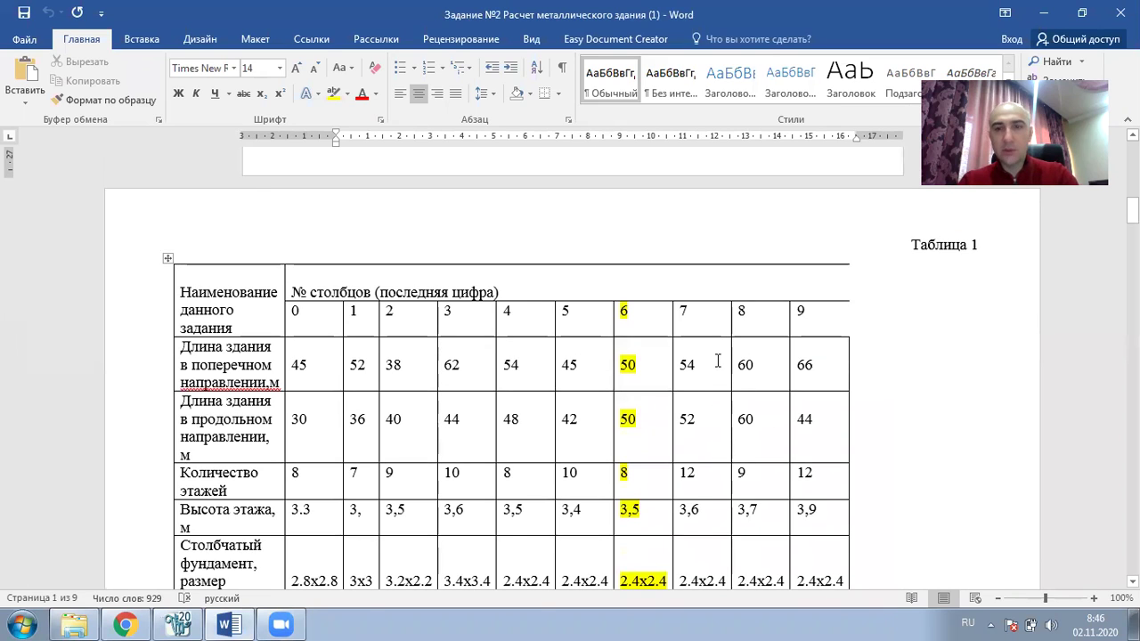
{"action": "scroll", "coordinate": [716, 360], "scroll_direction": "down", "scroll_amount": 1}
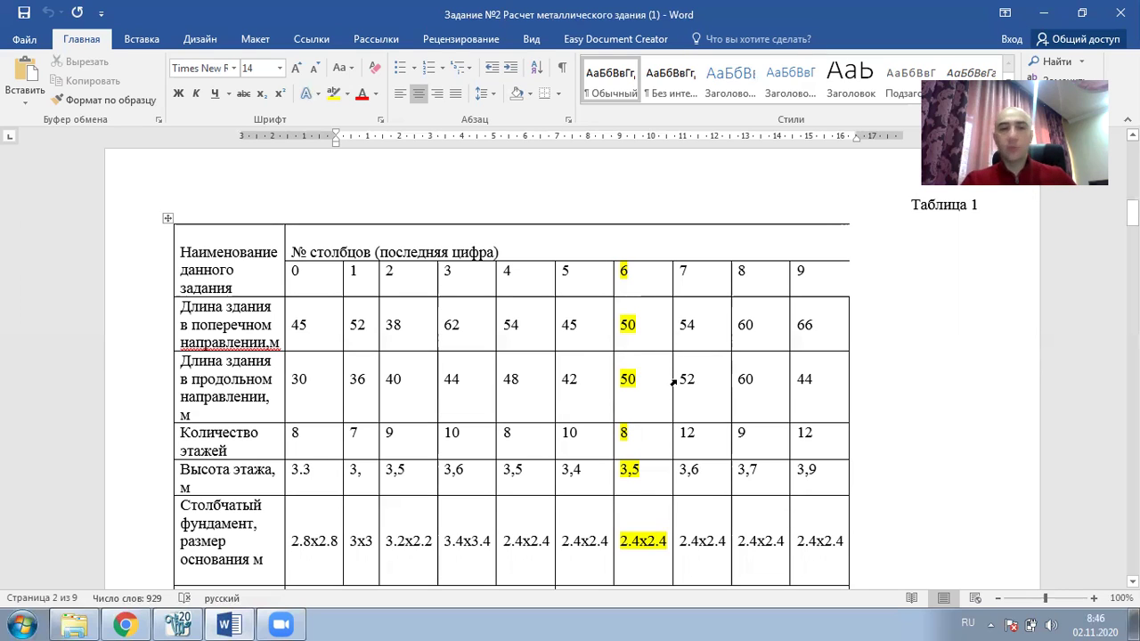
{"action": "scroll", "coordinate": [615, 380], "scroll_direction": "down", "scroll_amount": 1}
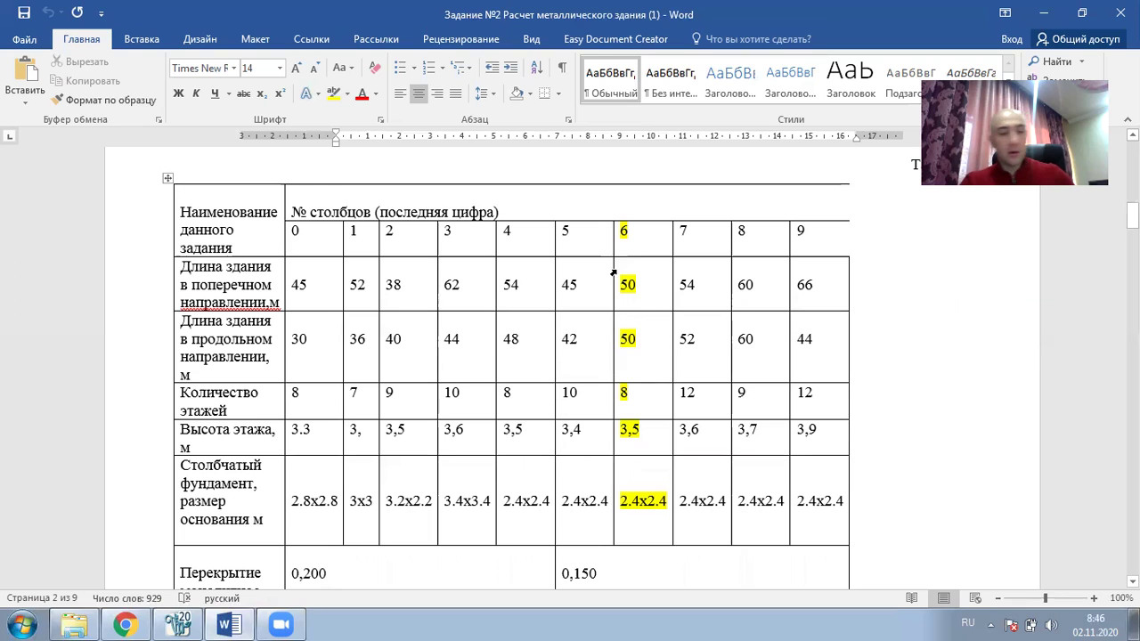
{"action": "key", "text": "ctrl+a"}
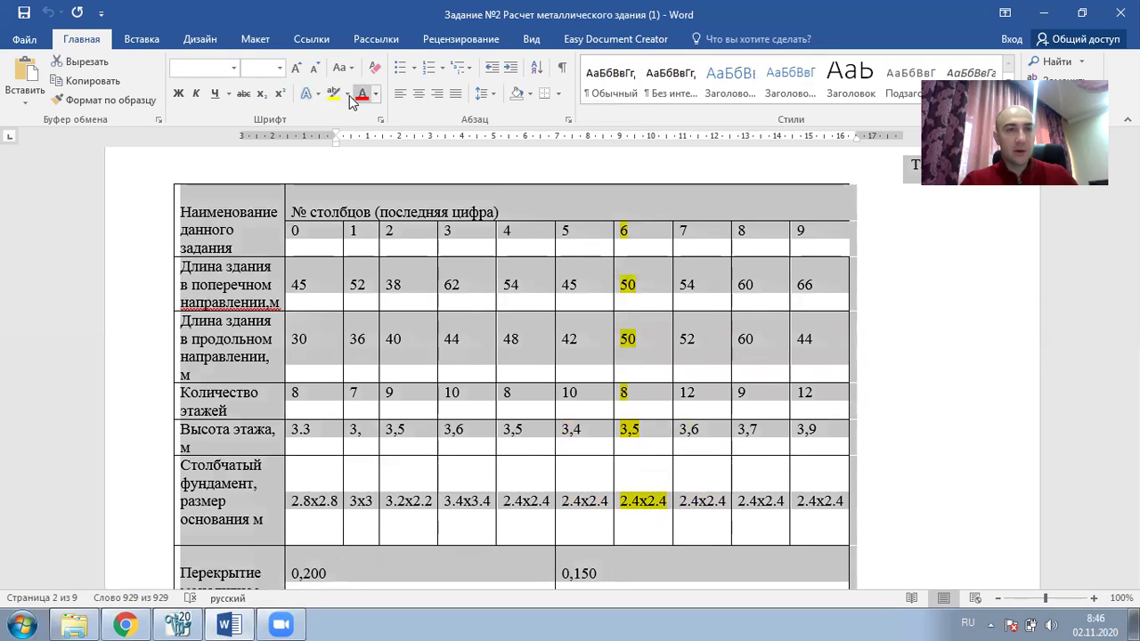
{"action": "left_click", "coordinate": [347, 94]}
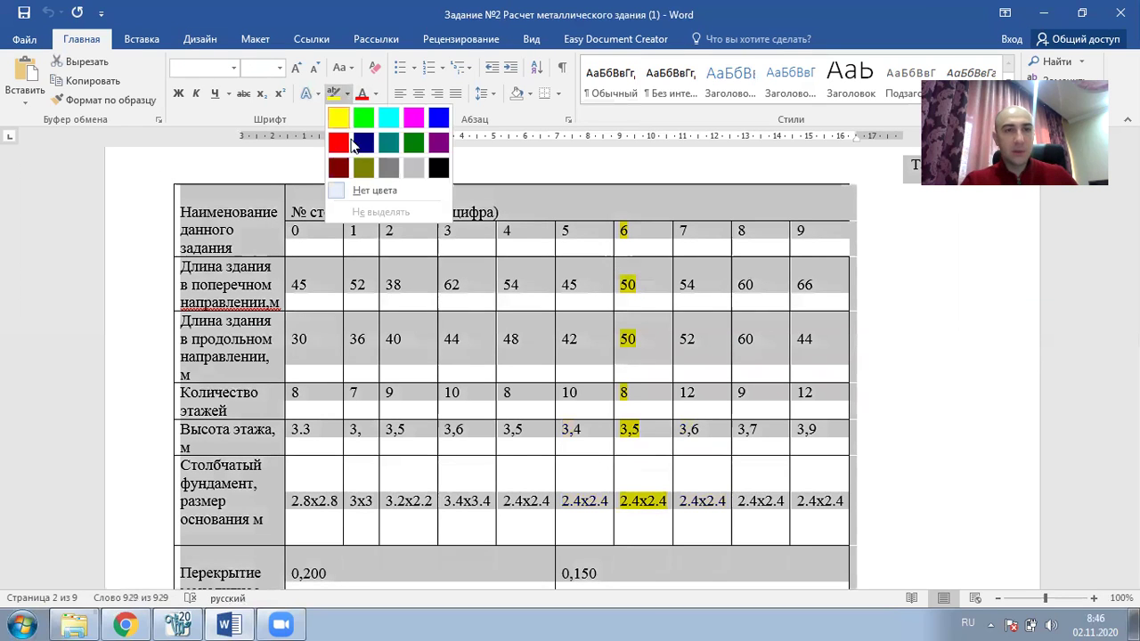
{"action": "left_click", "coordinate": [365, 190]}
{"action": "left_click", "coordinate": [388, 187]}
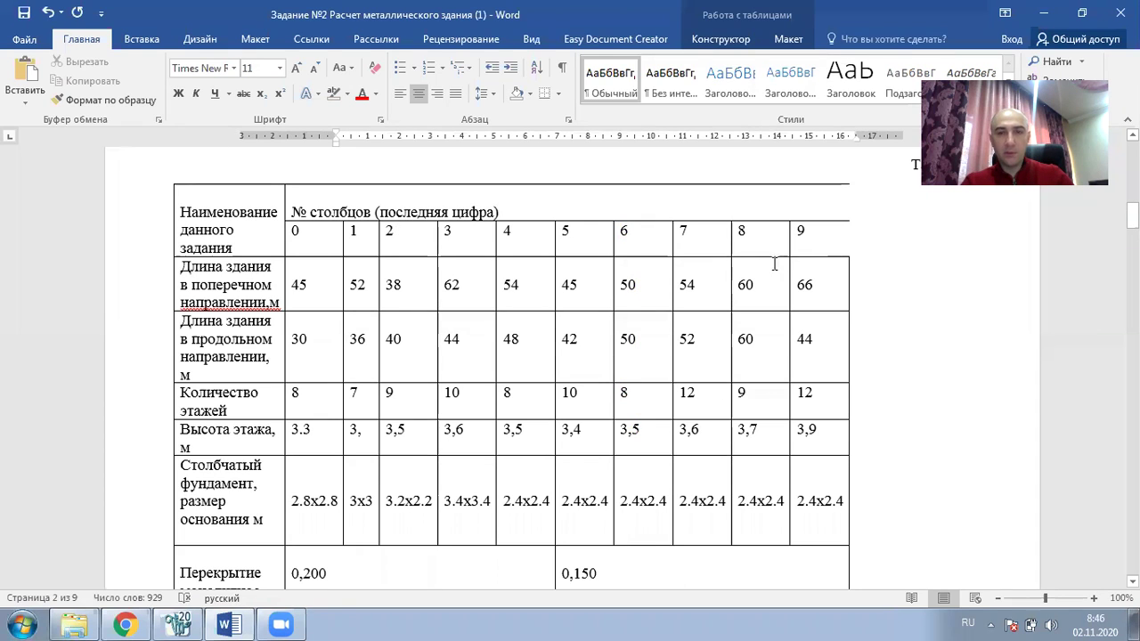
Step: Highlight column 8 of Table 1 in yellow, from its header down to the column footing size
{"action": "left_click_drag", "start_coordinate": [756, 271], "coordinate": [768, 503]}
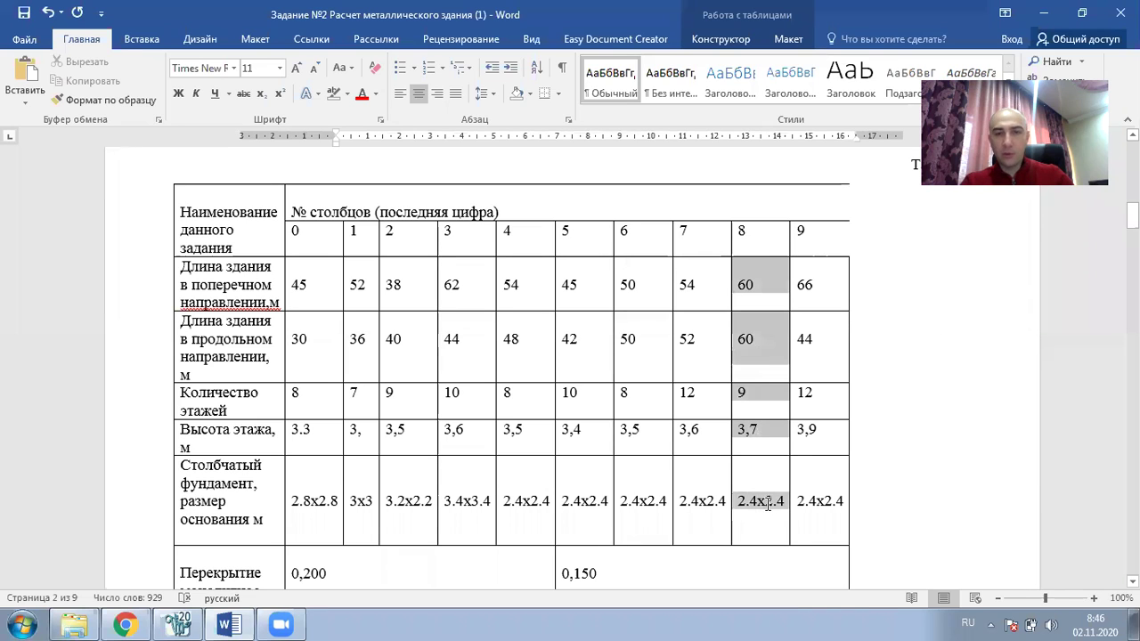
{"action": "left_click_drag", "start_coordinate": [757, 239], "coordinate": [755, 496]}
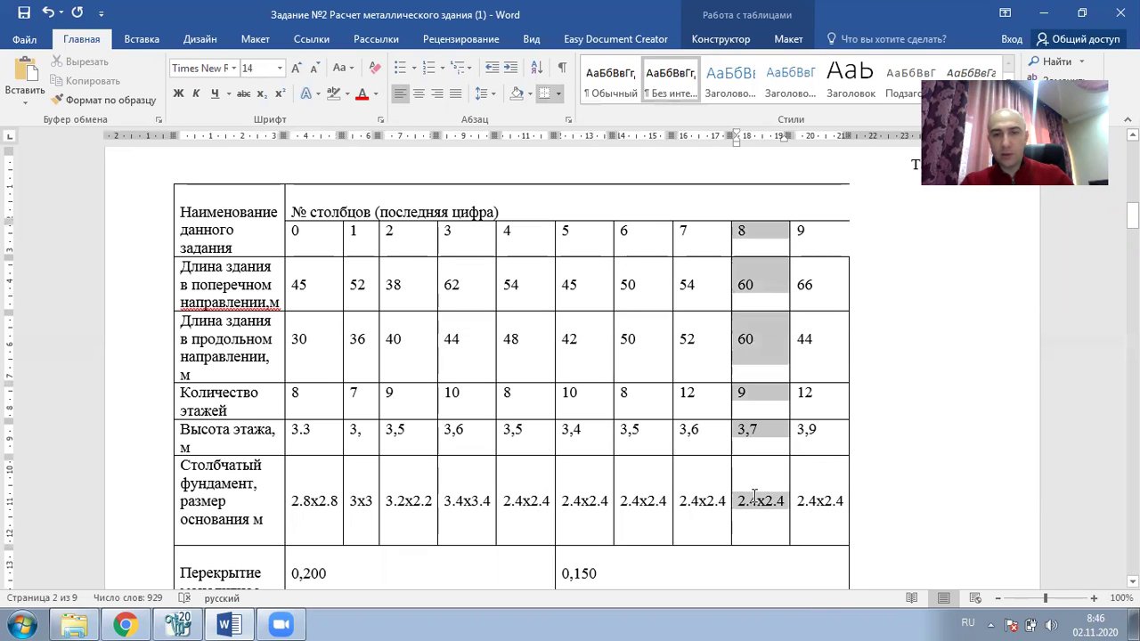
{"action": "left_click", "coordinate": [346, 93]}
{"action": "left_click", "coordinate": [338, 117]}
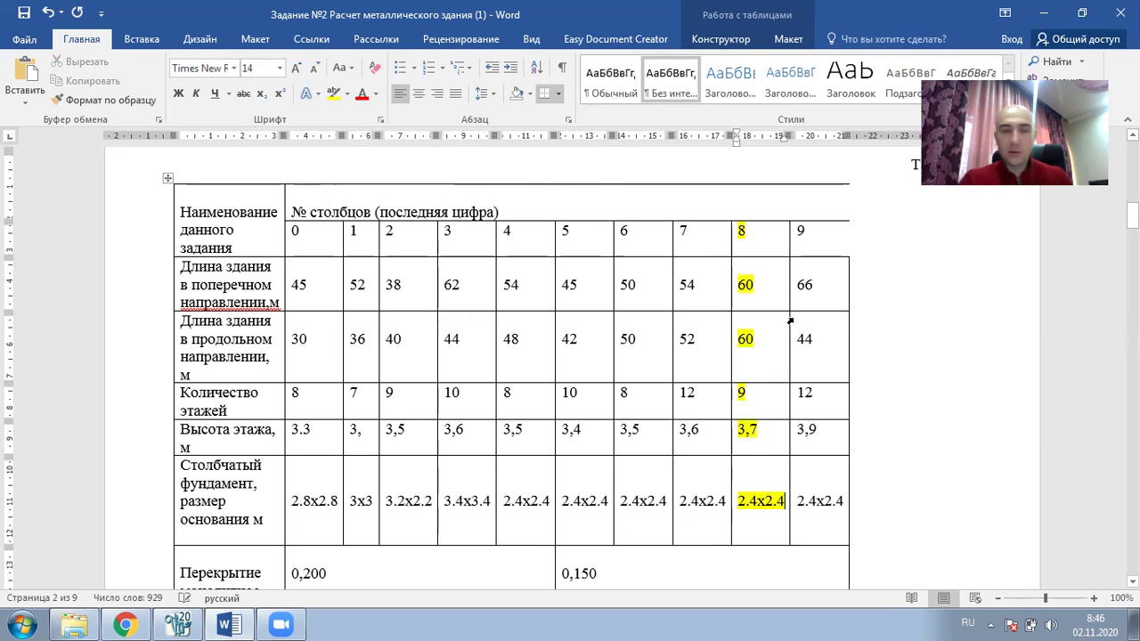
Step: Highlight the whole П.С column of Table 2 in yellow, from the header to the window opening size
{"action": "scroll", "coordinate": [782, 311], "scroll_direction": "down", "scroll_amount": 2}
{"action": "scroll", "coordinate": [782, 311], "scroll_direction": "down", "scroll_amount": 5}
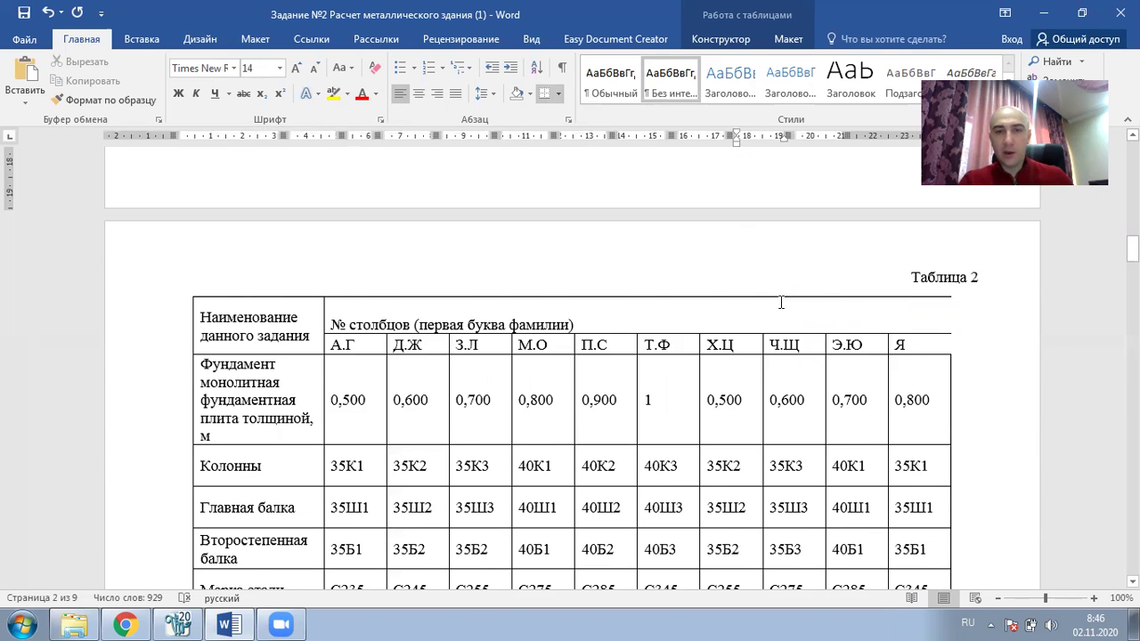
{"action": "scroll", "coordinate": [778, 301], "scroll_direction": "down", "scroll_amount": 1}
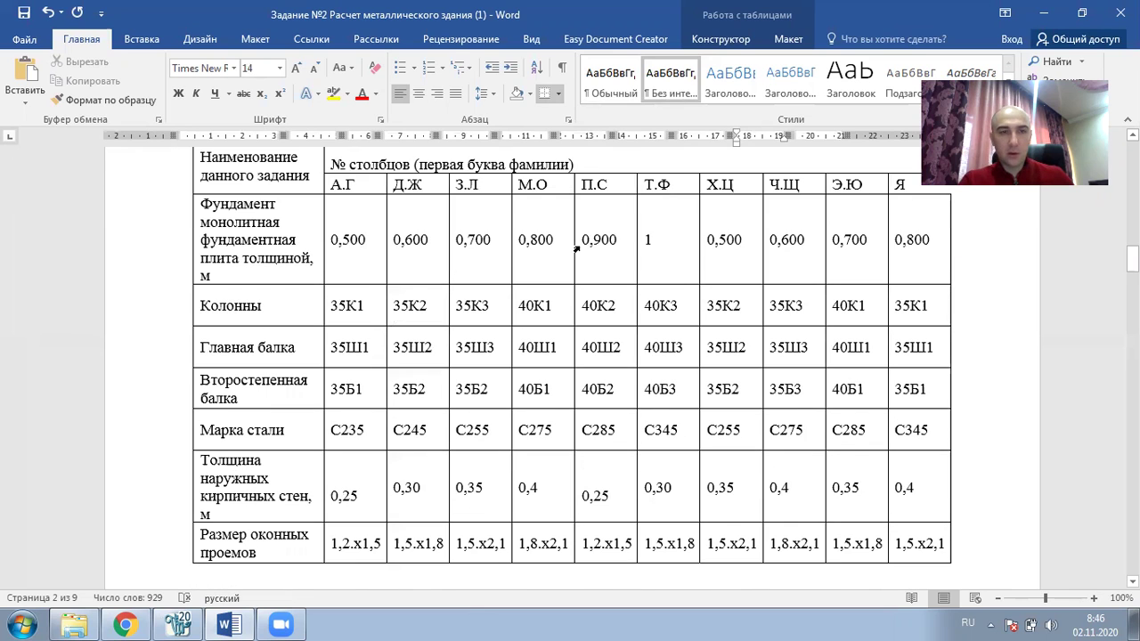
{"action": "scroll", "coordinate": [604, 249], "scroll_direction": "up", "scroll_amount": 1}
{"action": "scroll", "coordinate": [611, 250], "scroll_direction": "down", "scroll_amount": 1}
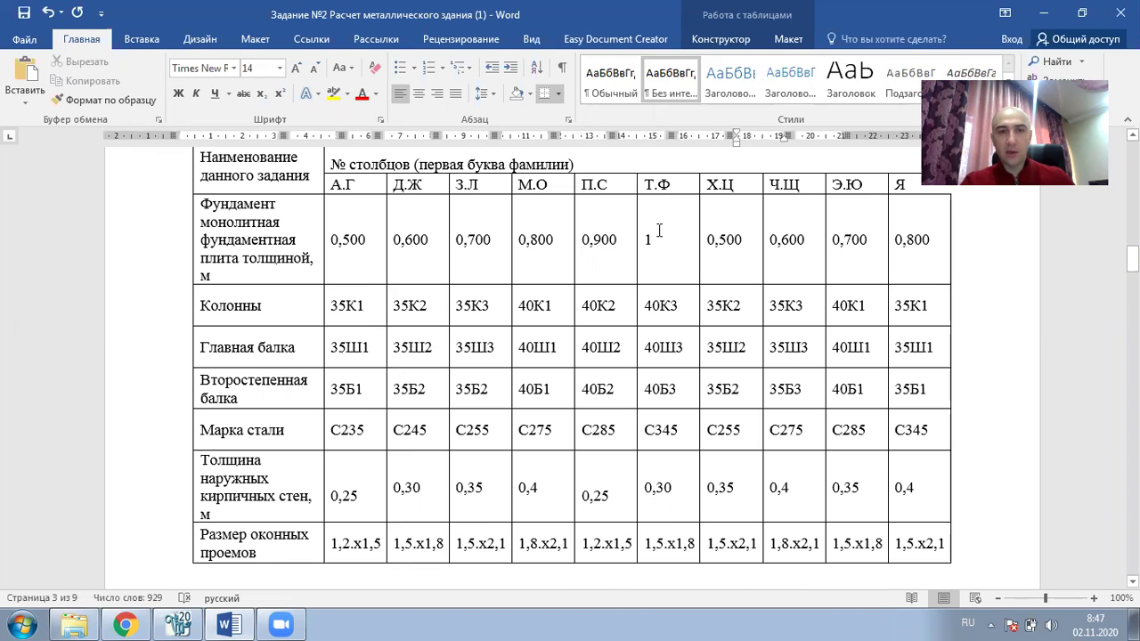
{"action": "left_click_drag", "start_coordinate": [607, 234], "coordinate": [614, 545]}
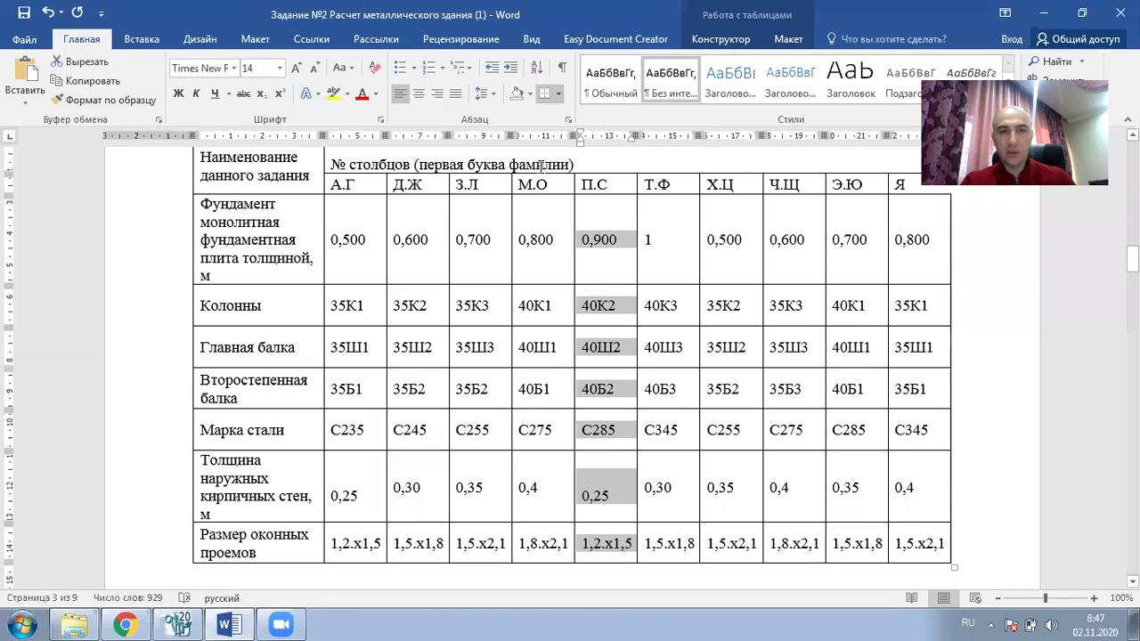
{"action": "left_click_drag", "start_coordinate": [594, 185], "coordinate": [598, 544]}
{"action": "left_click", "coordinate": [336, 93]}
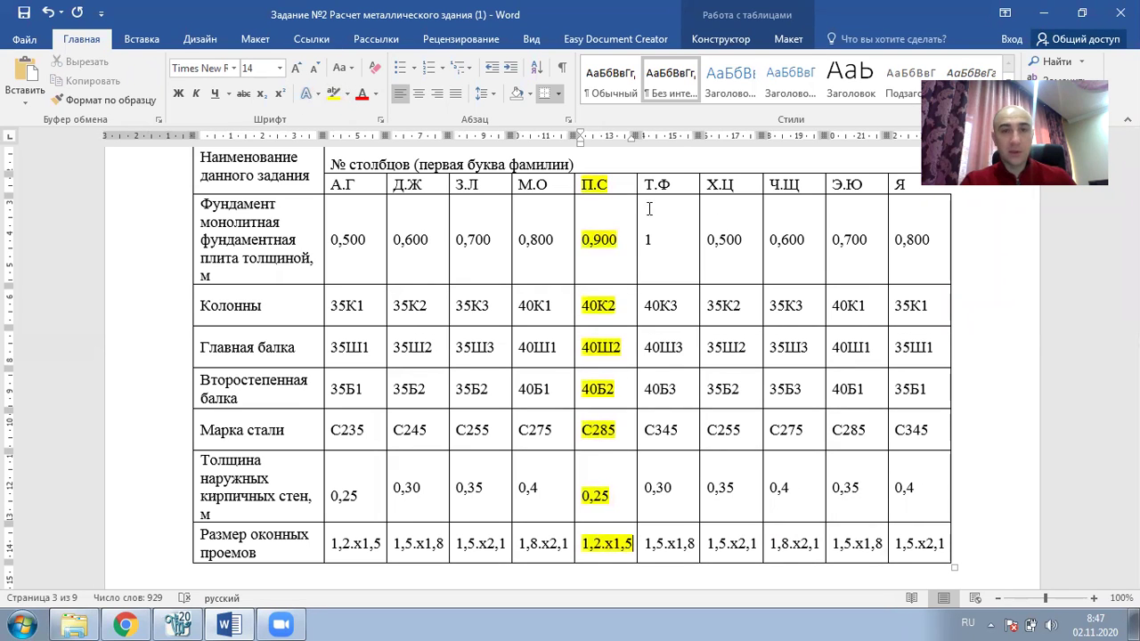
Step: Highlight the column size, beam size and steel grade values under digit 8 in the penultimate-digit table in yellow
{"action": "scroll", "coordinate": [659, 287], "scroll_direction": "down", "scroll_amount": 10}
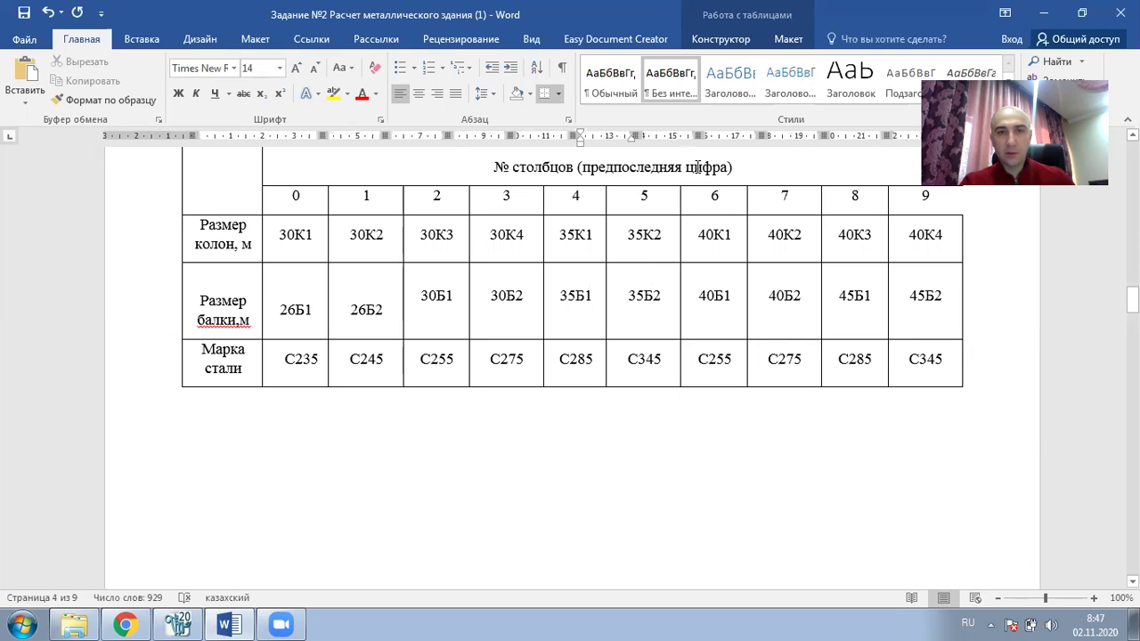
{"action": "scroll", "coordinate": [671, 295], "scroll_direction": "up", "scroll_amount": 1}
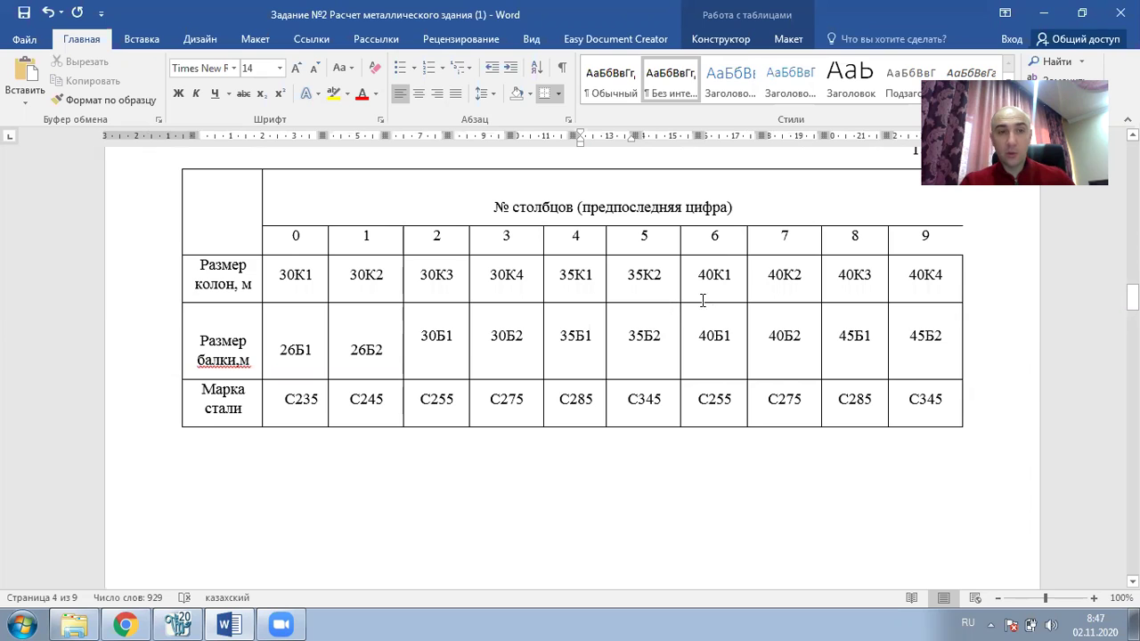
{"action": "left_click_drag", "start_coordinate": [848, 289], "coordinate": [850, 407]}
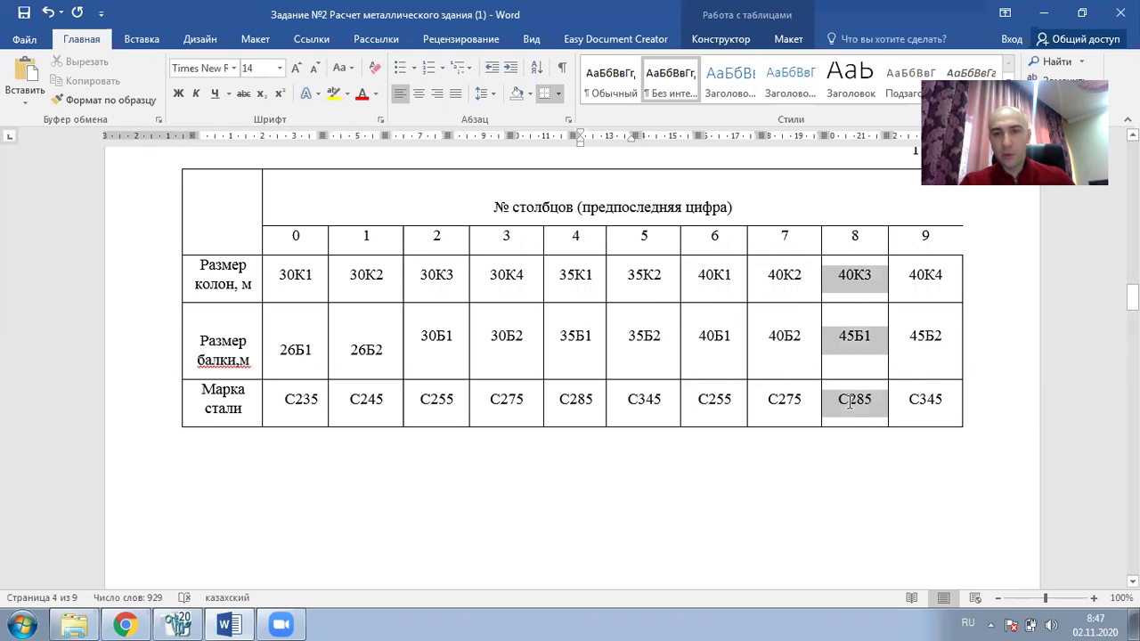
{"action": "left_click", "coordinate": [333, 94]}
Step: Review the highlighted building lengths, storey count, storey height, footing size and slab thickness in Table 1
{"action": "scroll", "coordinate": [577, 267], "scroll_direction": "up", "scroll_amount": 5}
{"action": "scroll", "coordinate": [576, 267], "scroll_direction": "up", "scroll_amount": 15}
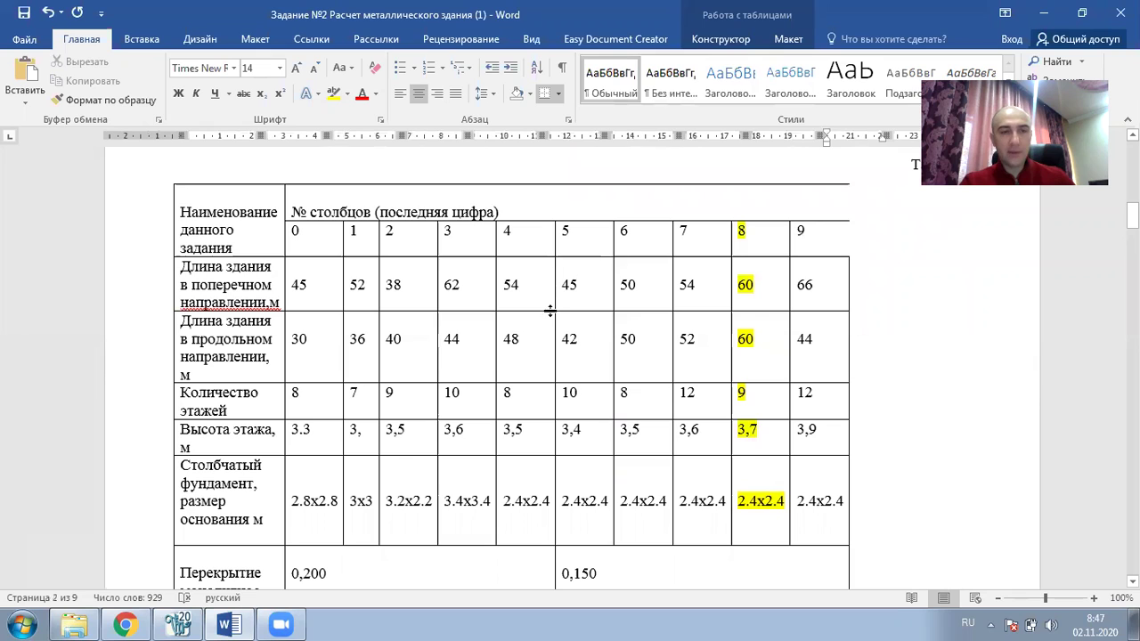
{"action": "left_click_drag", "start_coordinate": [771, 285], "coordinate": [734, 287]}
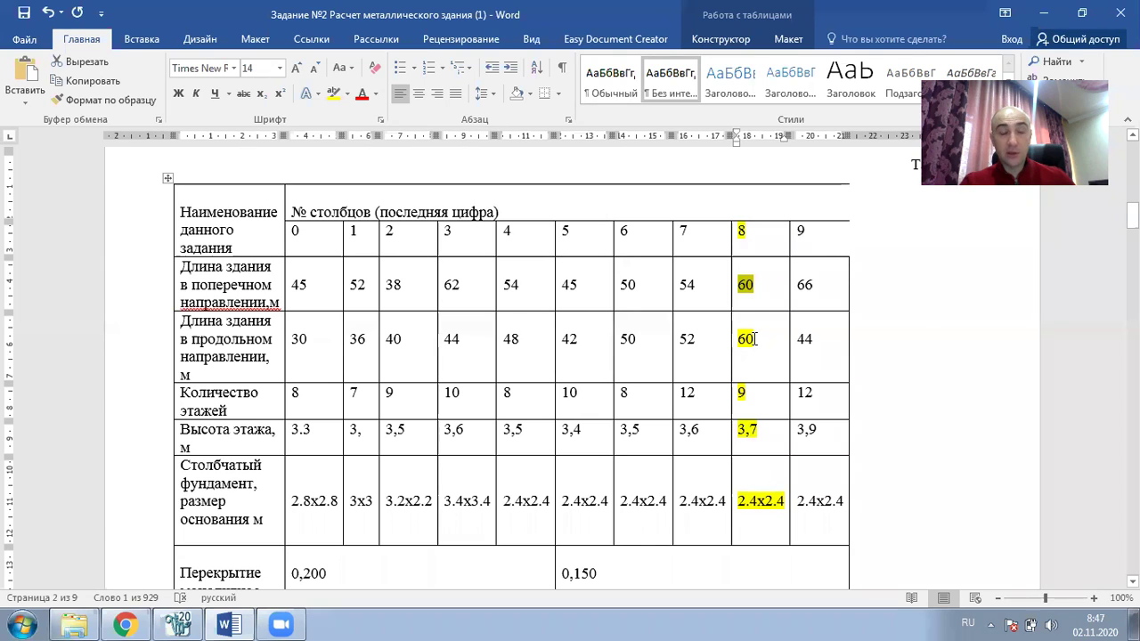
{"action": "left_click_drag", "start_coordinate": [754, 333], "coordinate": [740, 355]}
{"action": "scroll", "coordinate": [730, 343], "scroll_direction": "down", "scroll_amount": 1}
{"action": "scroll", "coordinate": [744, 349], "scroll_direction": "down", "scroll_amount": 2}
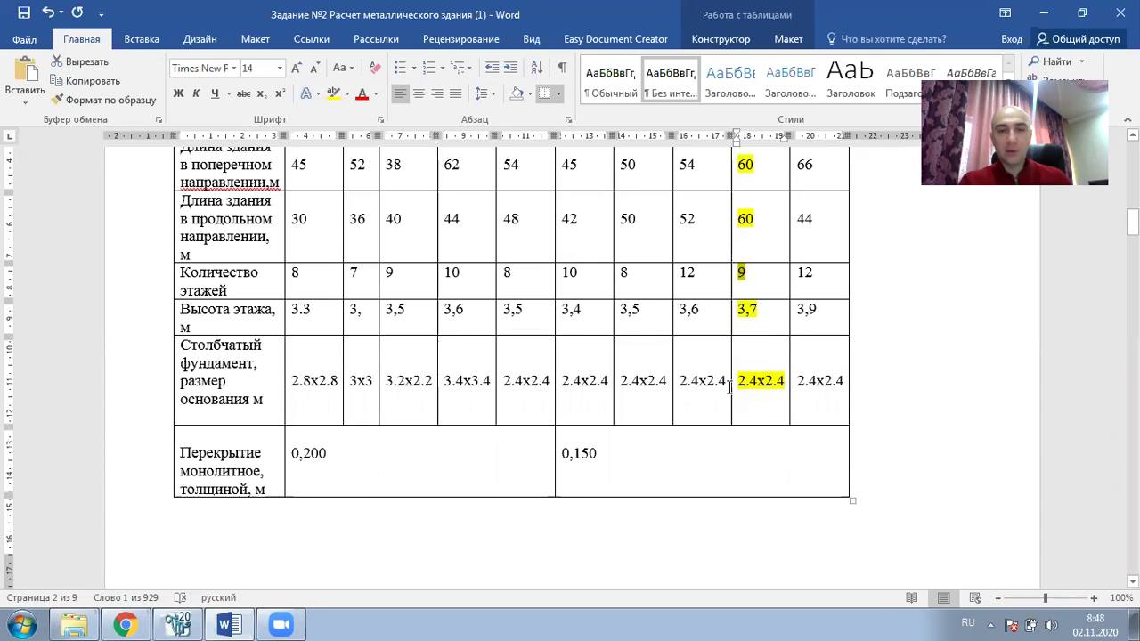
{"action": "scroll", "coordinate": [722, 383], "scroll_direction": "down", "scroll_amount": 1}
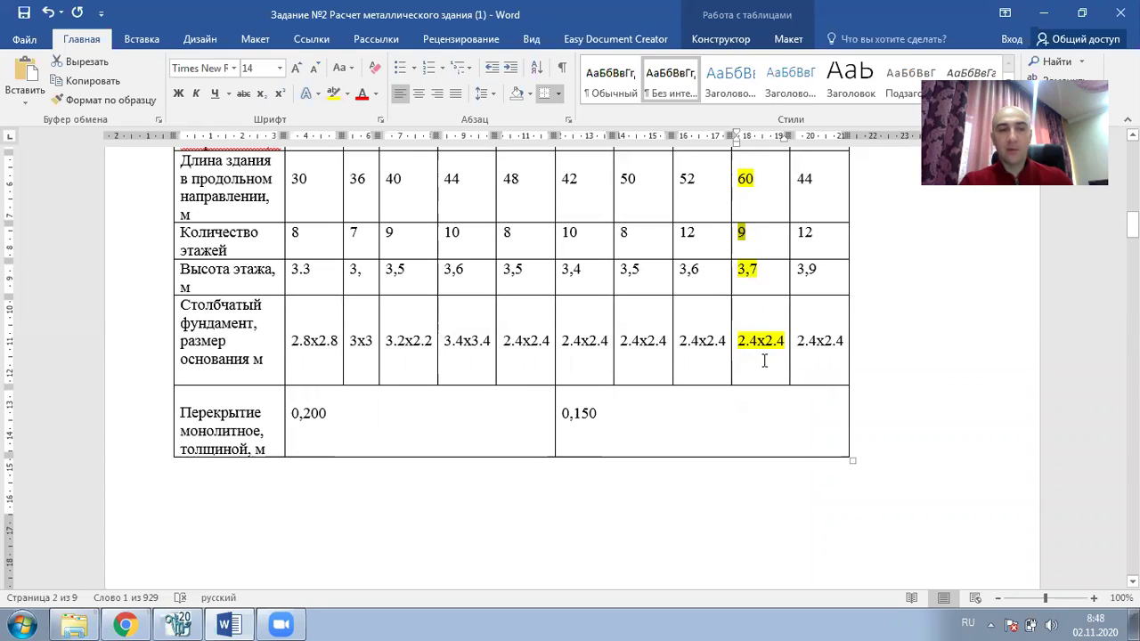
{"action": "scroll", "coordinate": [763, 359], "scroll_direction": "down", "scroll_amount": 2}
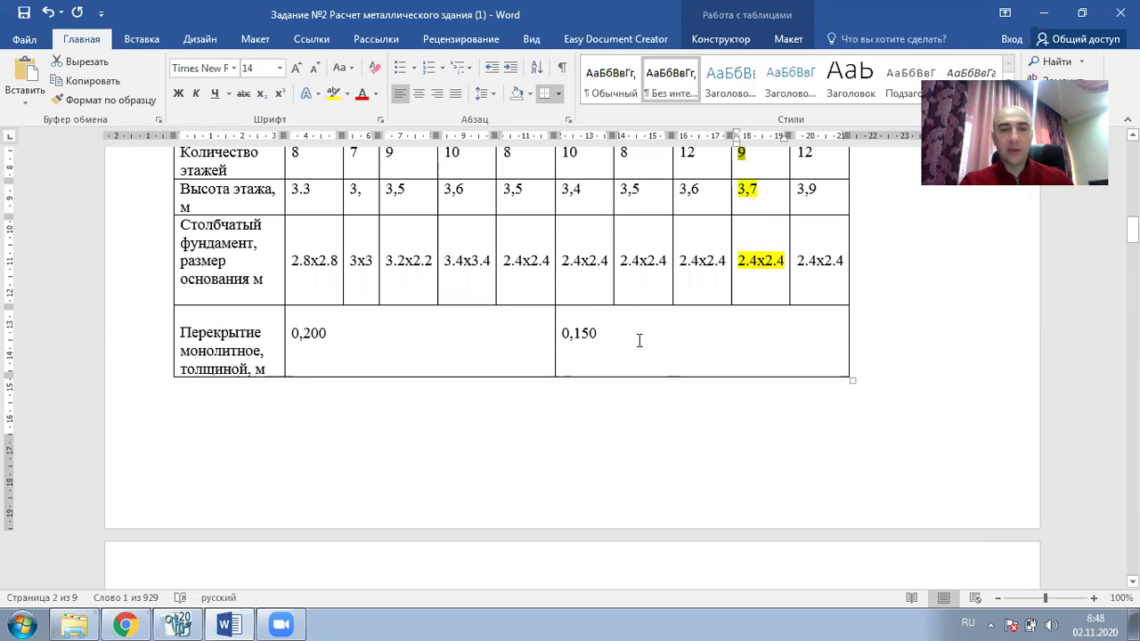
{"action": "scroll", "coordinate": [669, 392], "scroll_direction": "down", "scroll_amount": 5}
{"action": "scroll", "coordinate": [729, 314], "scroll_direction": "up", "scroll_amount": 15}
{"action": "scroll", "coordinate": [729, 314], "scroll_direction": "down", "scroll_amount": 6}
{"action": "scroll", "coordinate": [729, 315], "scroll_direction": "up", "scroll_amount": 1}
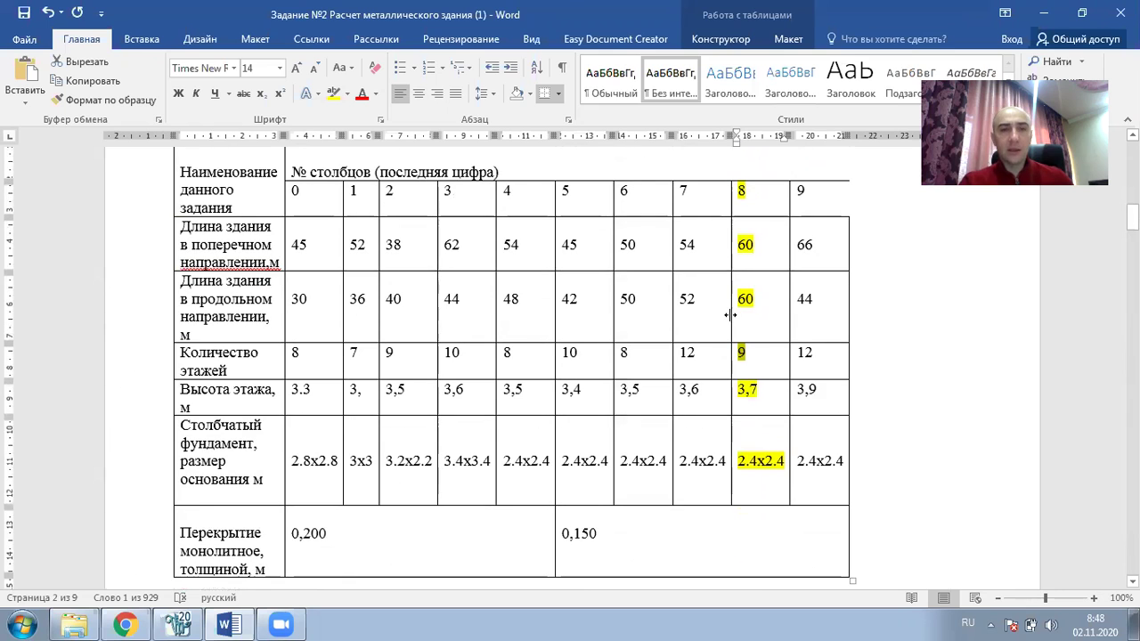
Step: Switch to ЛИРА-САПР and create a new problem with the sixth scheme type, named "Steel frame building"
{"action": "left_click", "coordinate": [188, 616]}
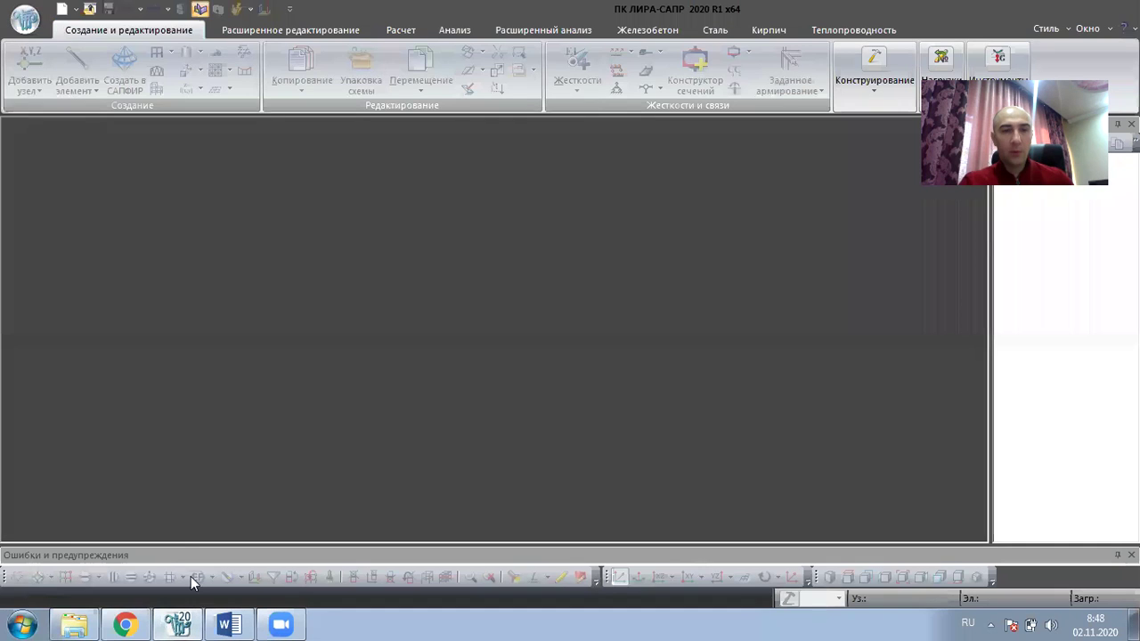
{"action": "left_click", "coordinate": [32, 26]}
{"action": "mouse_move", "coordinate": [94, 65]}
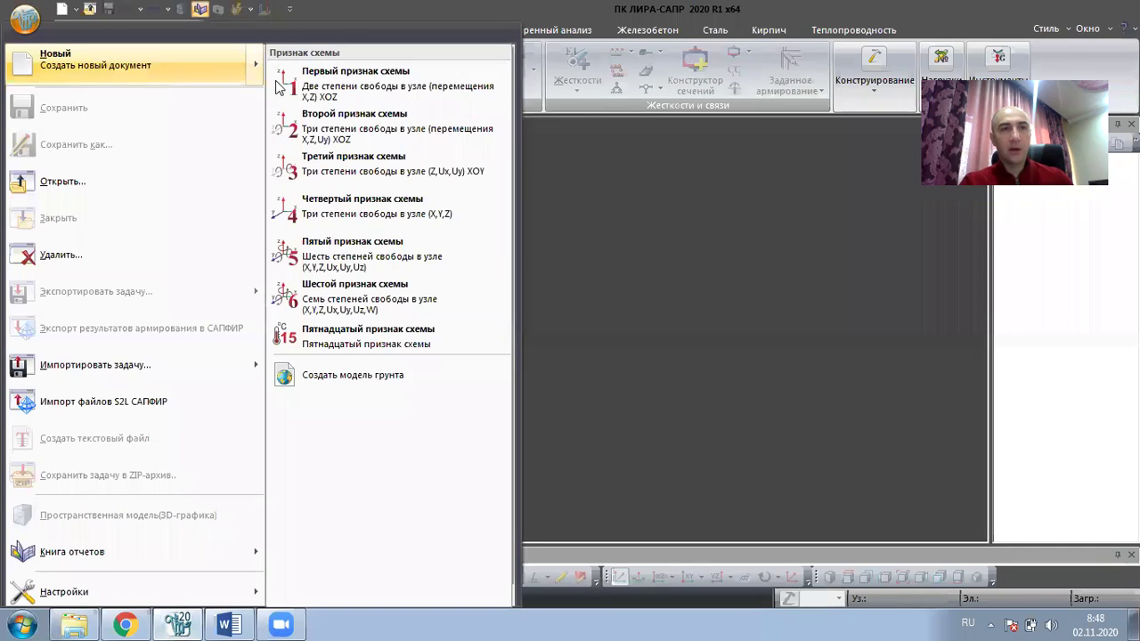
{"action": "left_click", "coordinate": [416, 288]}
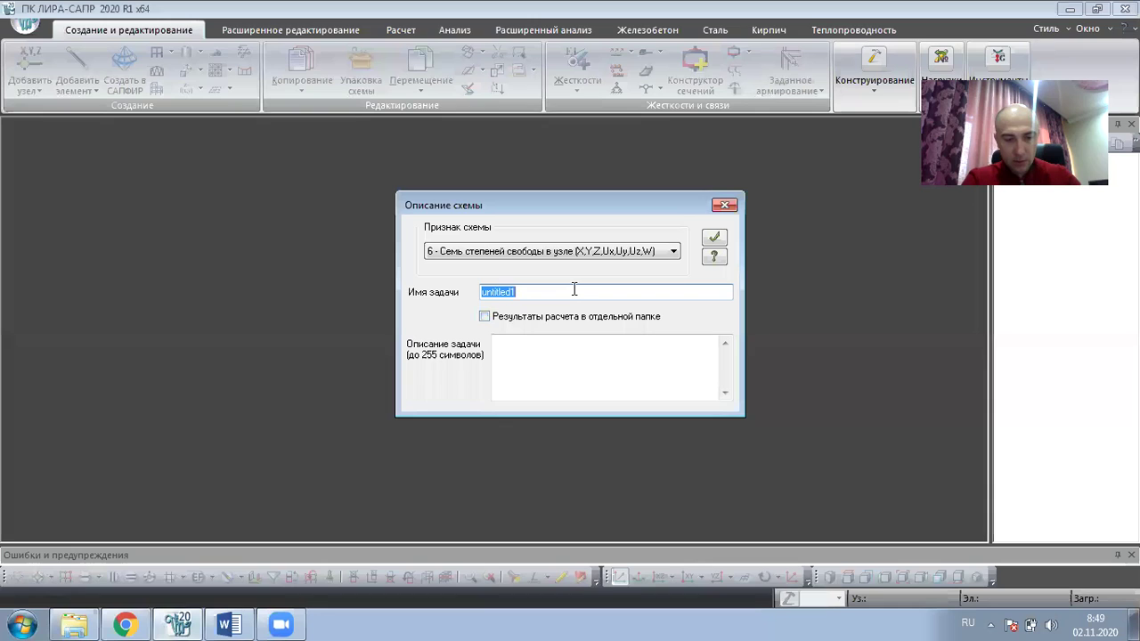
{"action": "type", "text": "Ы"}
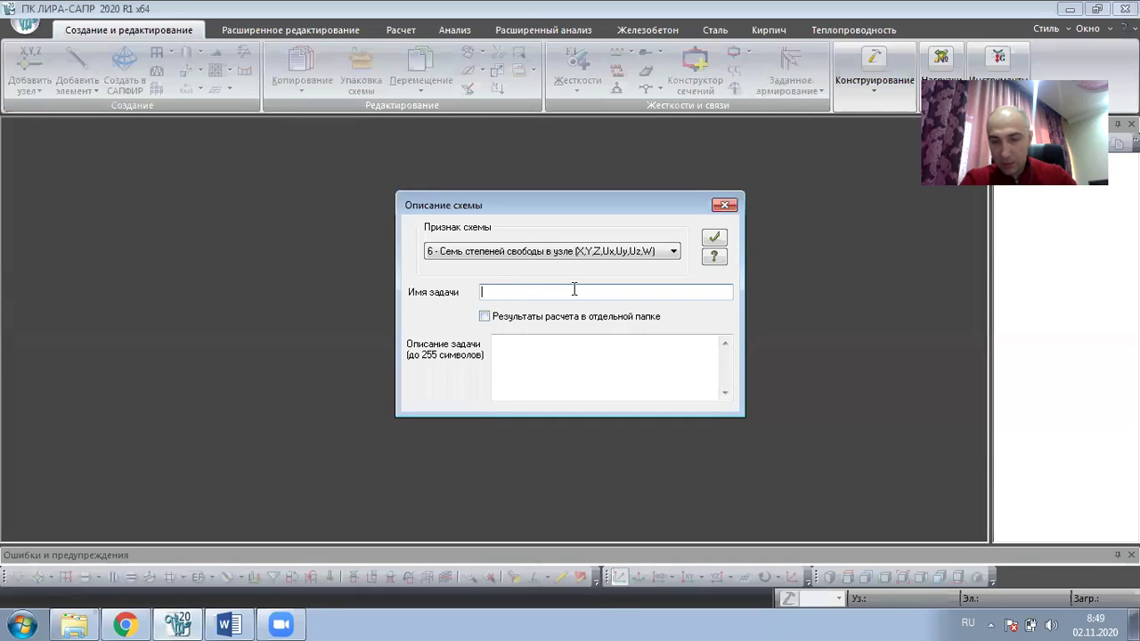
{"action": "type", "text": "Steel frame building"}
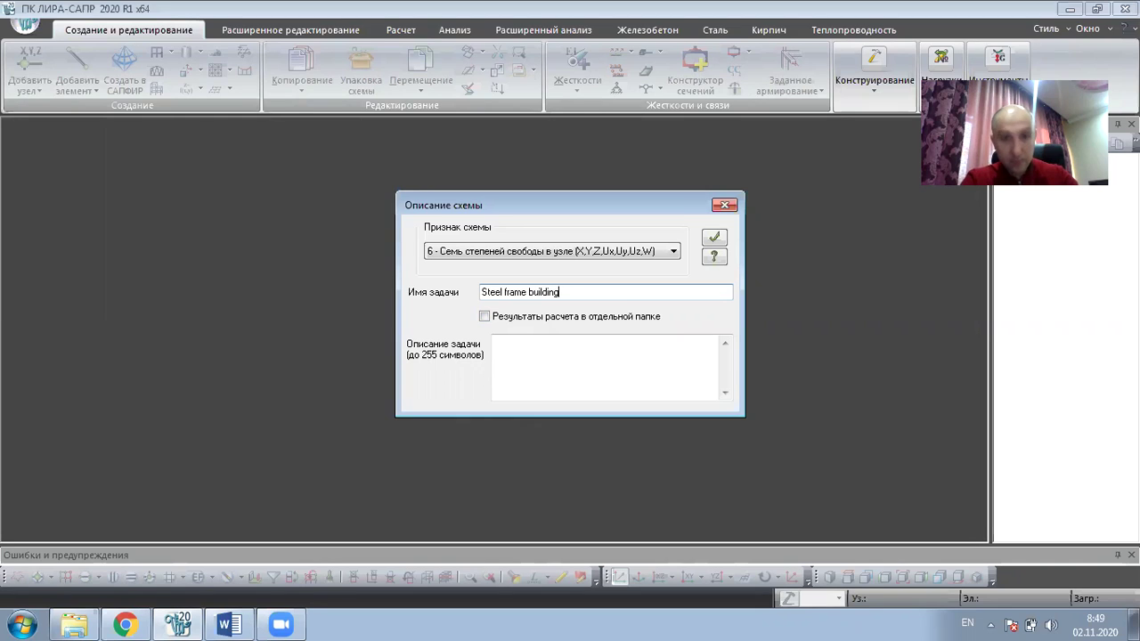
{"action": "left_click", "coordinate": [715, 239]}
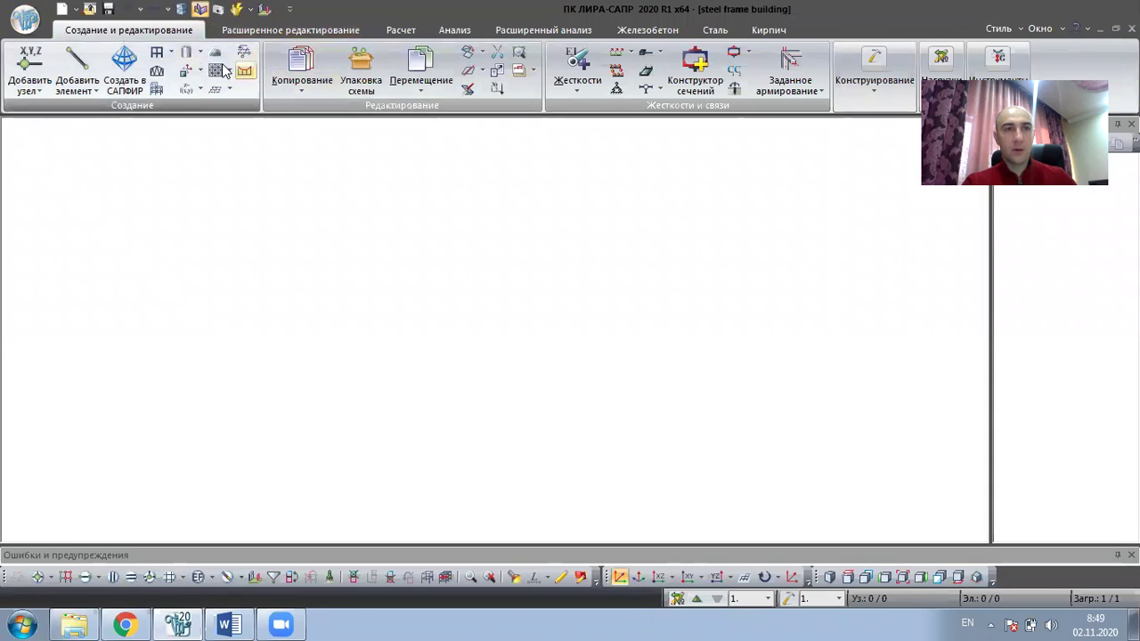
{"action": "left_click", "coordinate": [156, 91]}
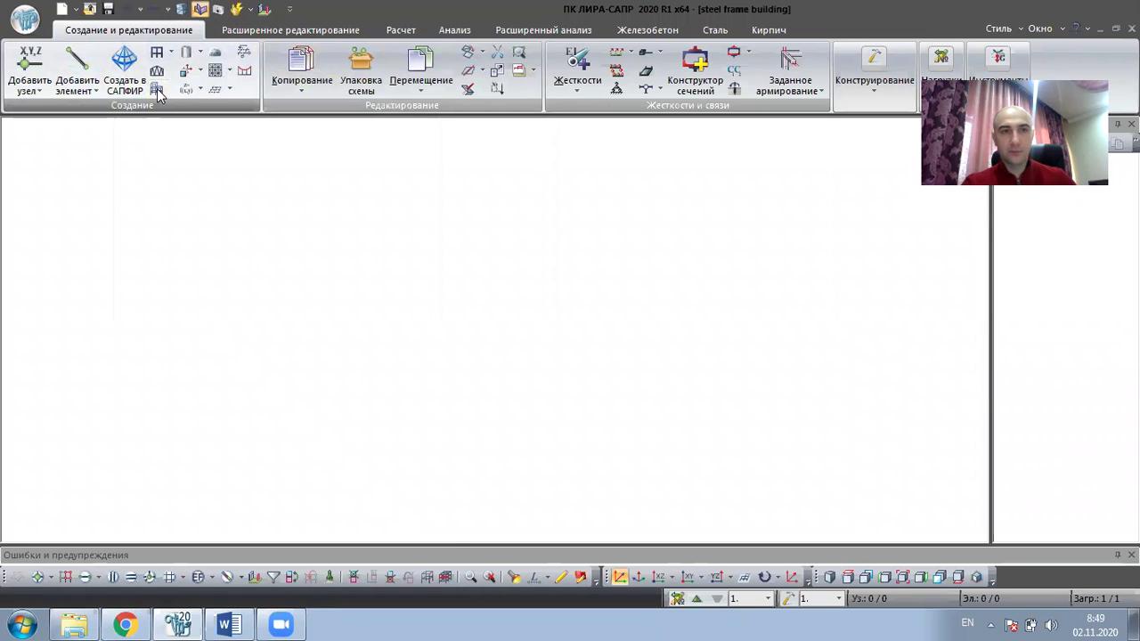
{"action": "left_click", "coordinate": [438, 106]}
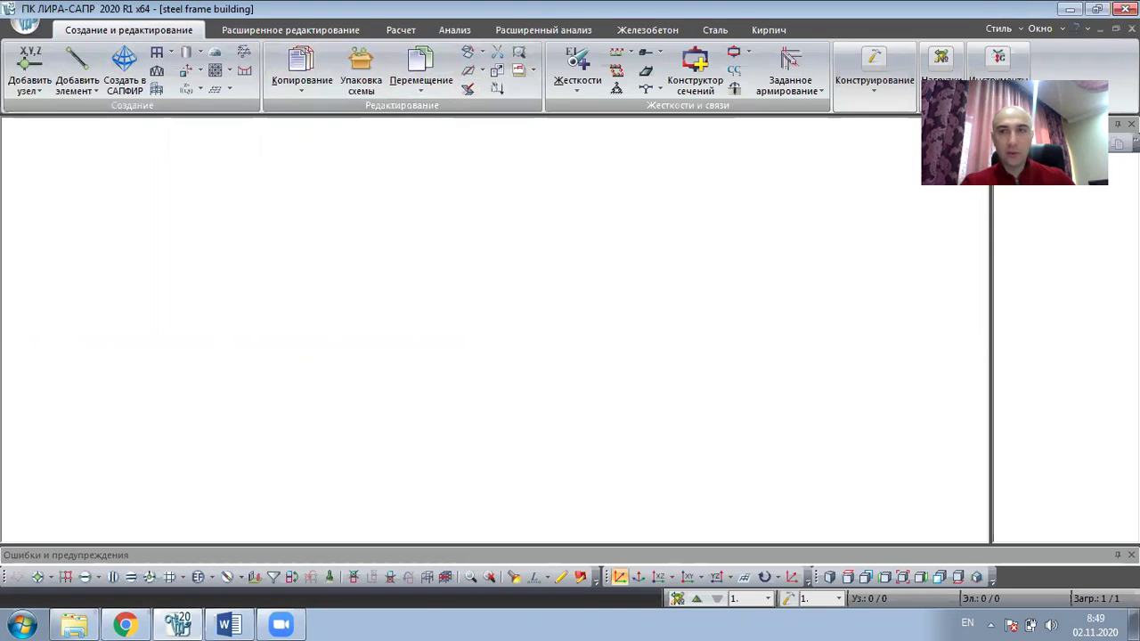
{"action": "left_click", "coordinate": [25, 623]}
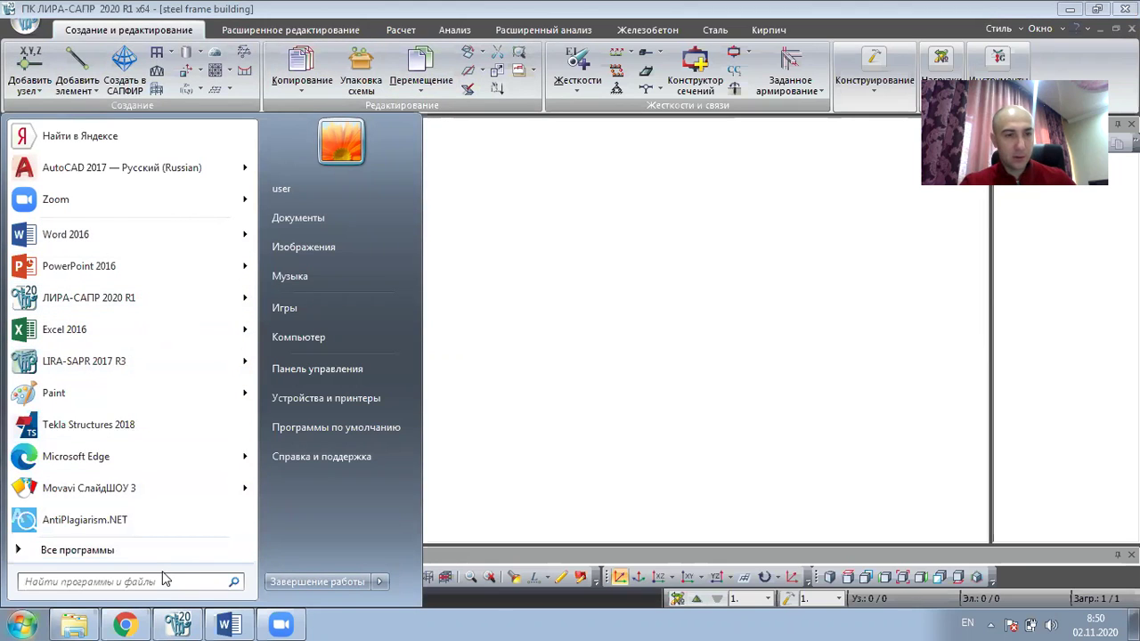
{"action": "left_click", "coordinate": [642, 218]}
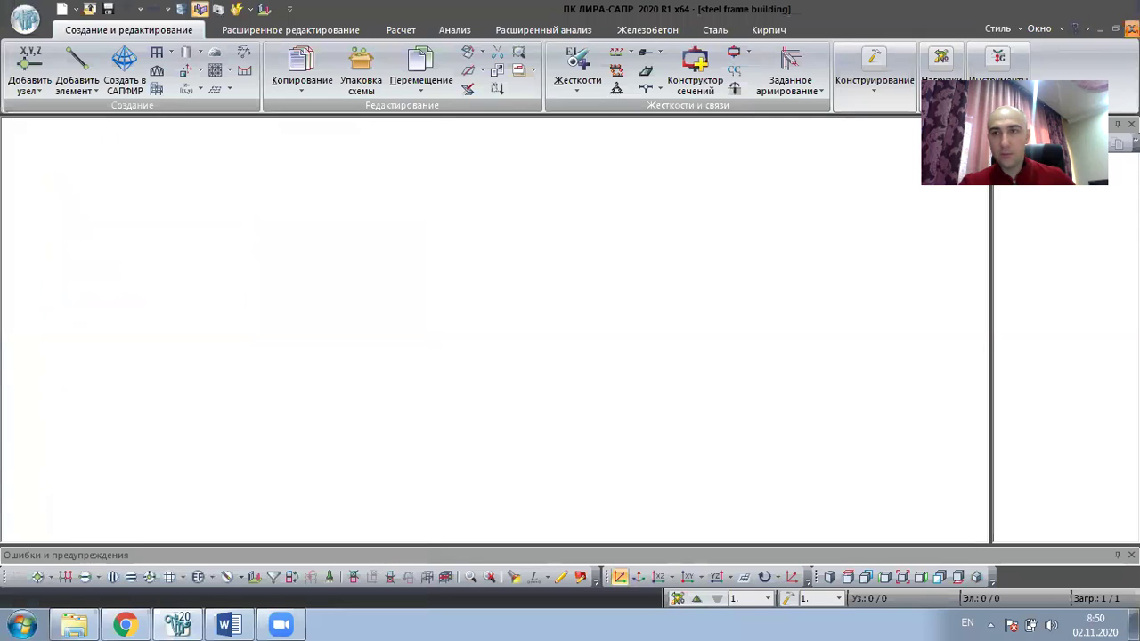
Step: Close the open problem without saving it and exit ЛИРА-САПР 2020
{"action": "left_click", "coordinate": [1130, 29]}
{"action": "left_click", "coordinate": [608, 345]}
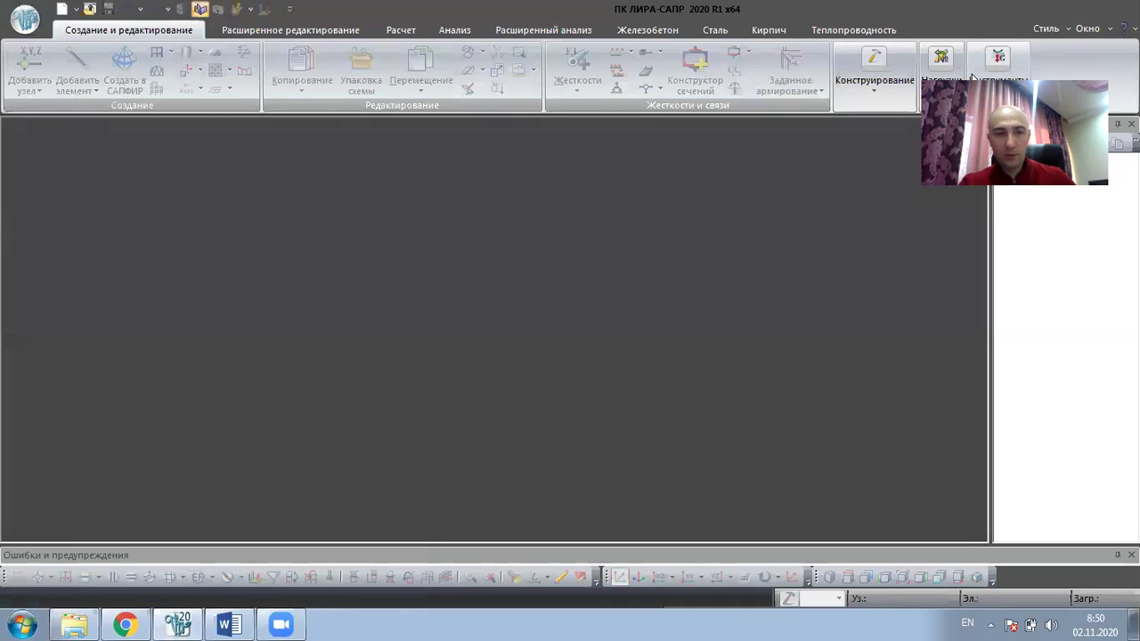
{"action": "left_click", "coordinate": [178, 623]}
{"action": "right_click", "coordinate": [178, 623]}
{"action": "left_click", "coordinate": [142, 594]}
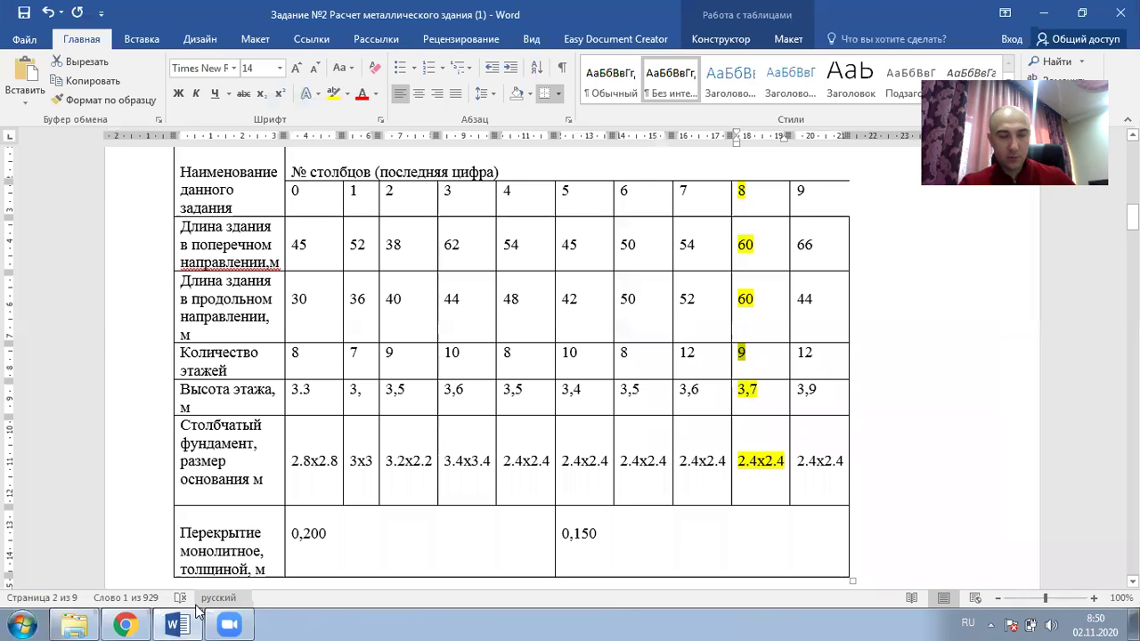
Step: Launch LIRA-SAPR 2017 R3 from the desktop and close the металлическая башня model
{"action": "left_click", "coordinate": [1043, 14]}
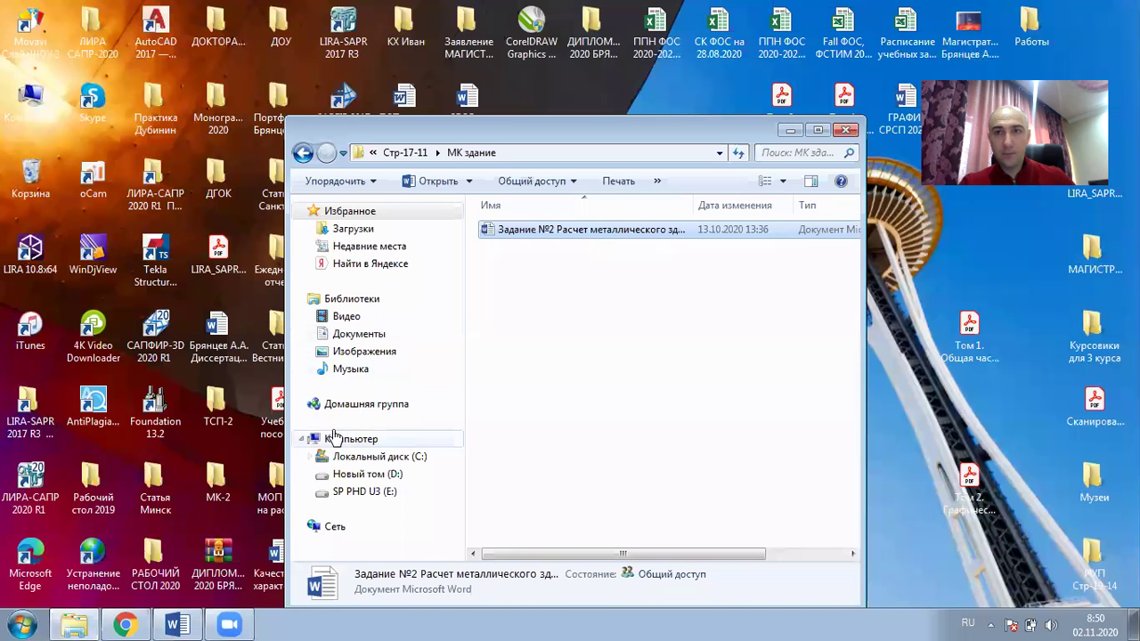
{"action": "left_click_drag", "start_coordinate": [421, 114], "coordinate": [423, 65]}
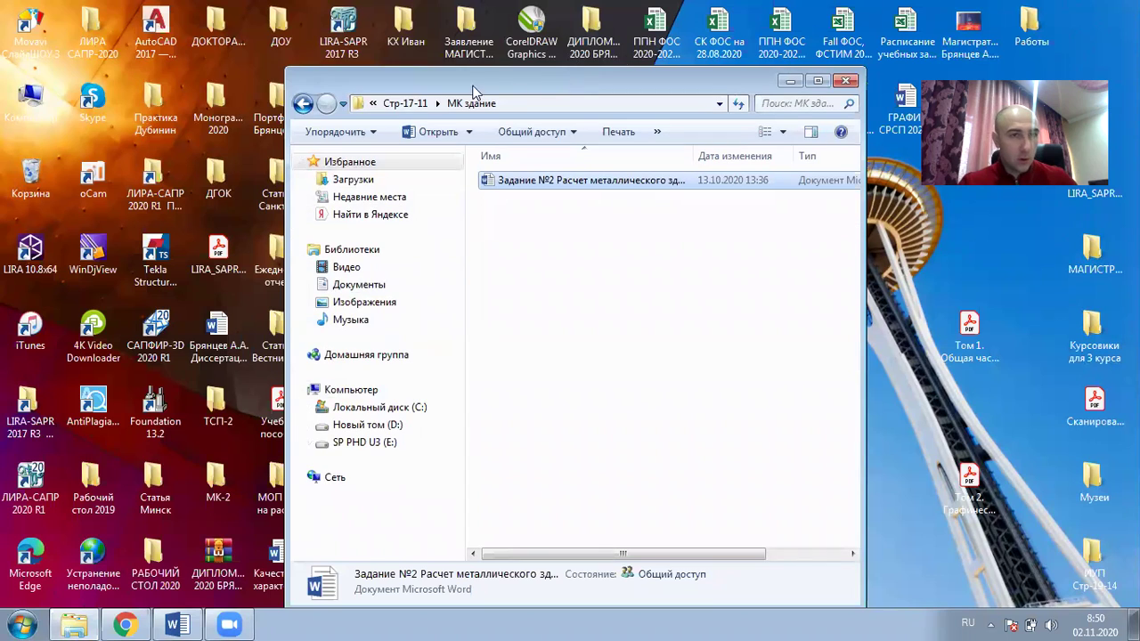
{"action": "left_click", "coordinate": [341, 33]}
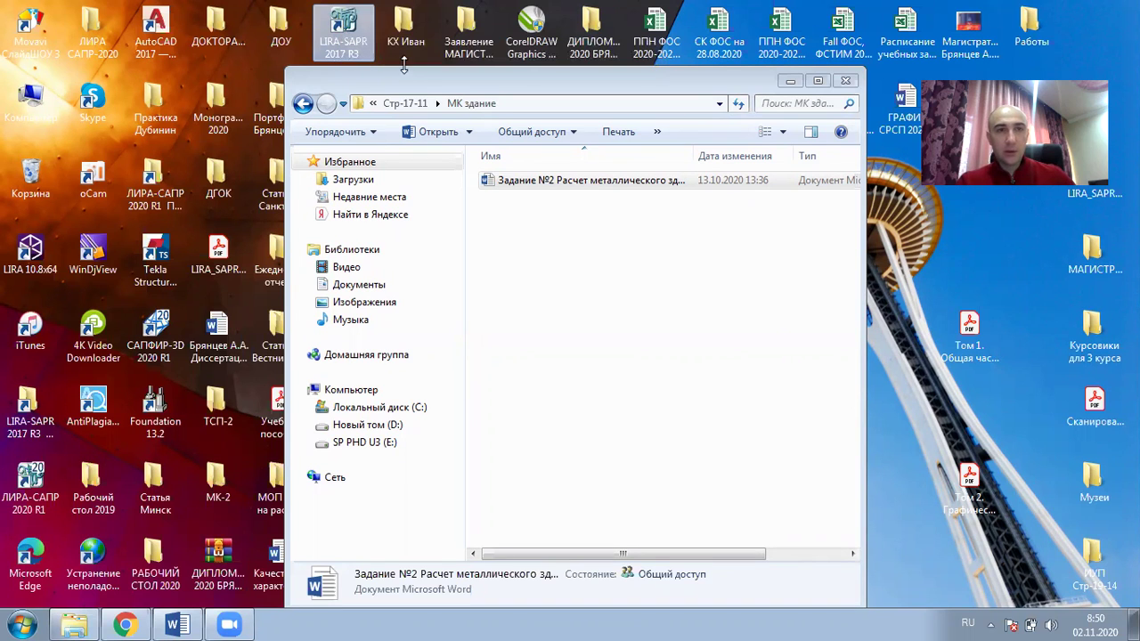
{"action": "double_click", "coordinate": [347, 34]}
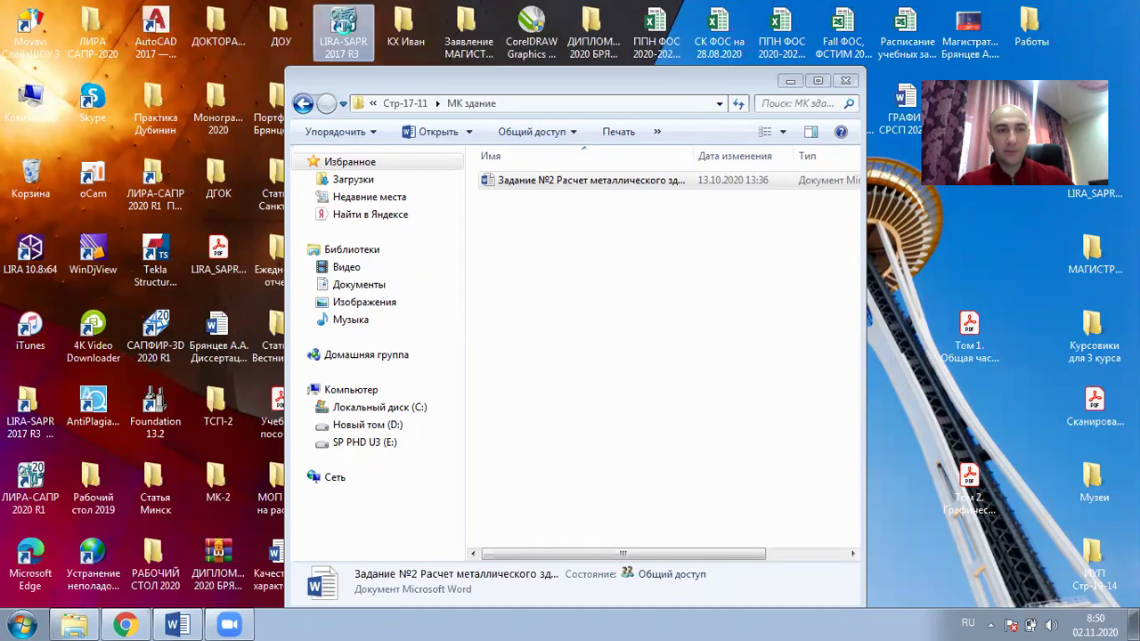
{"action": "right_click", "coordinate": [347, 33]}
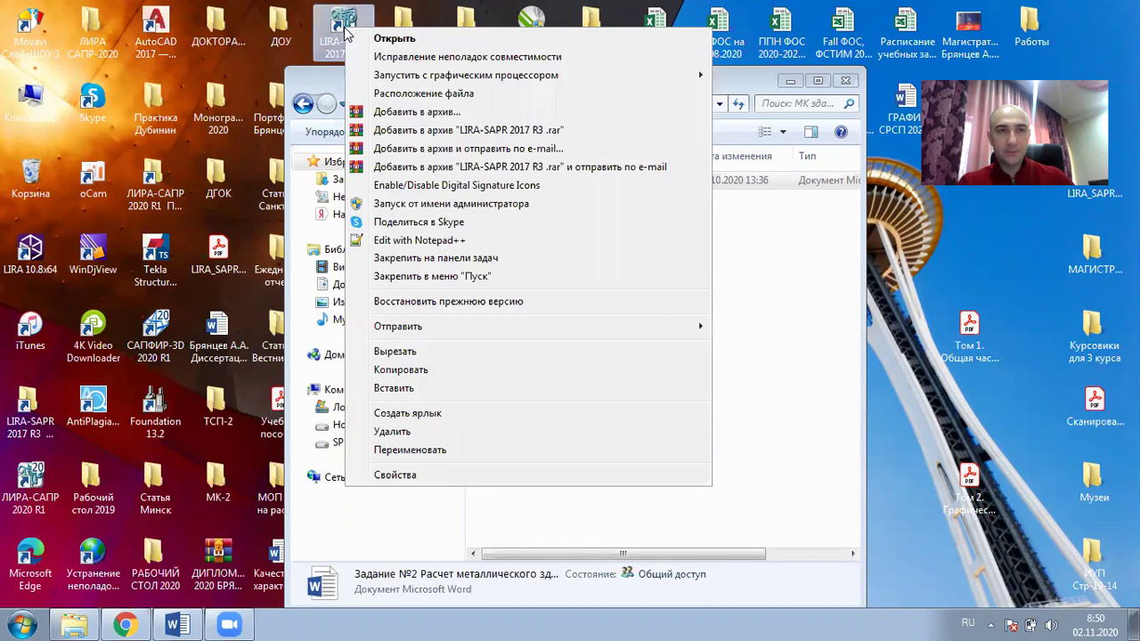
{"action": "left_click", "coordinate": [391, 40]}
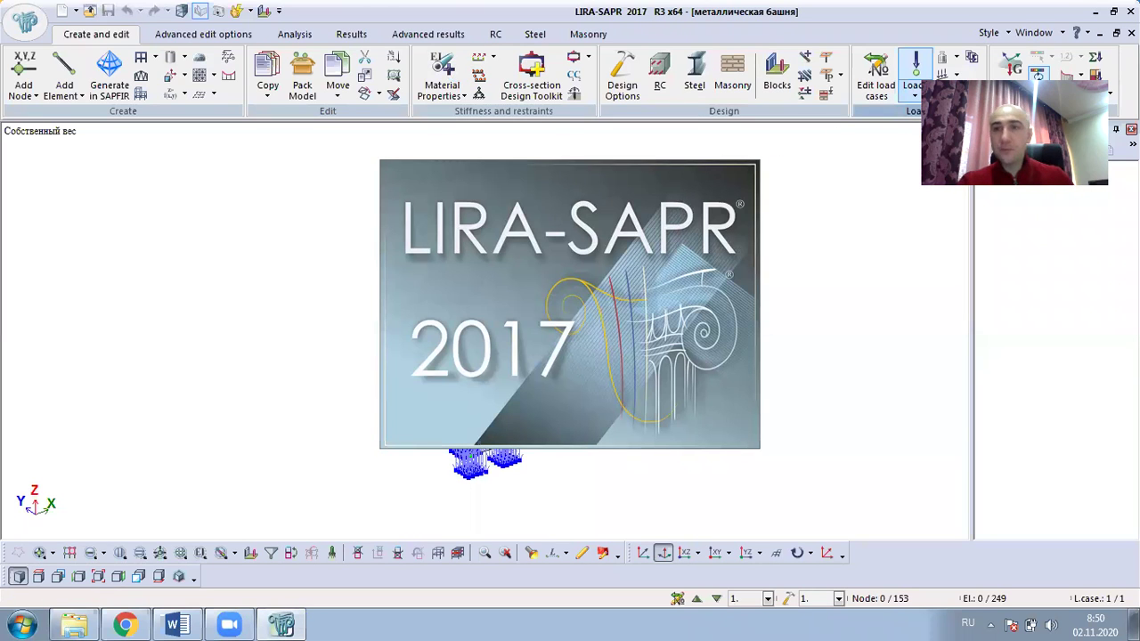
{"action": "left_click", "coordinate": [1130, 33]}
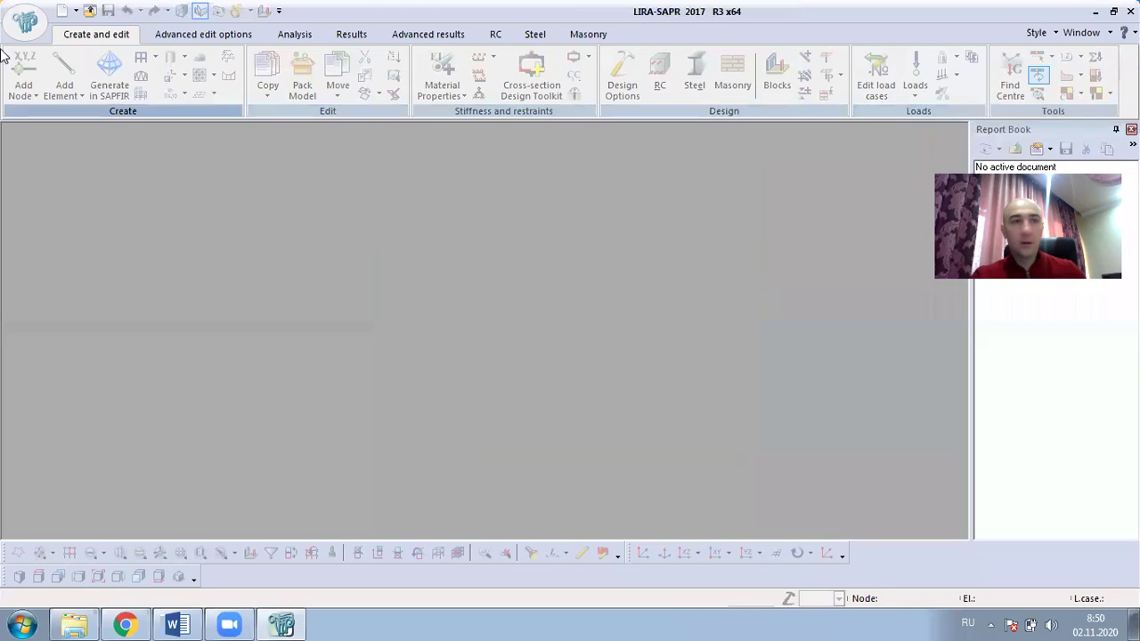
Step: Create a new problem with model type 5 (six DOF per node), named "Steel frame building"
{"action": "left_click", "coordinate": [20, 22]}
{"action": "mouse_move", "coordinate": [133, 53]}
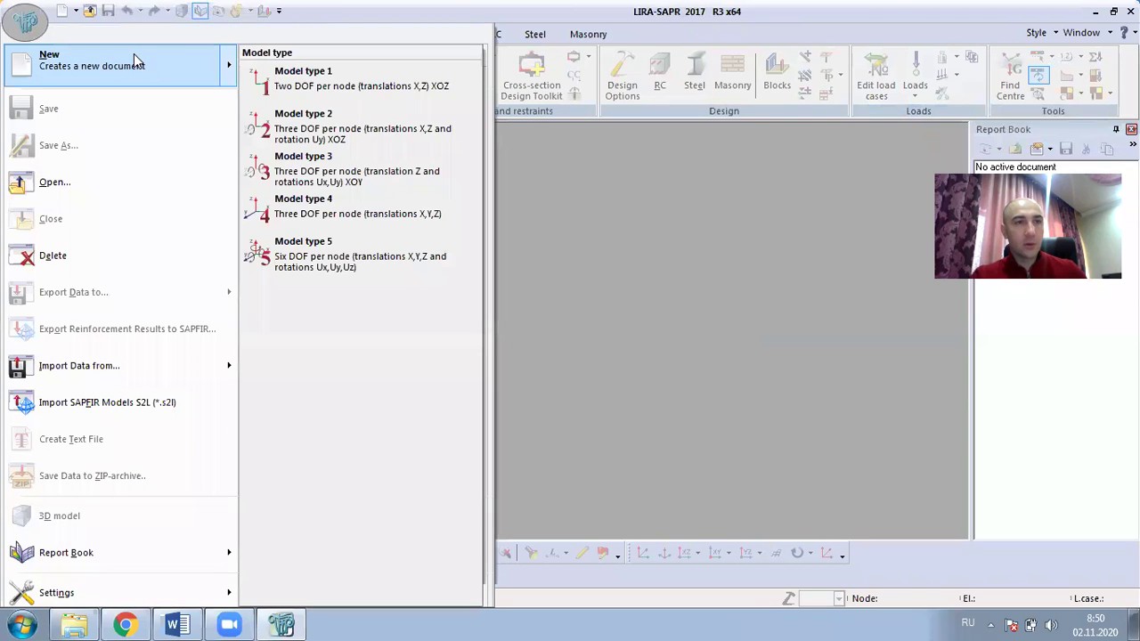
{"action": "left_click", "coordinate": [396, 260]}
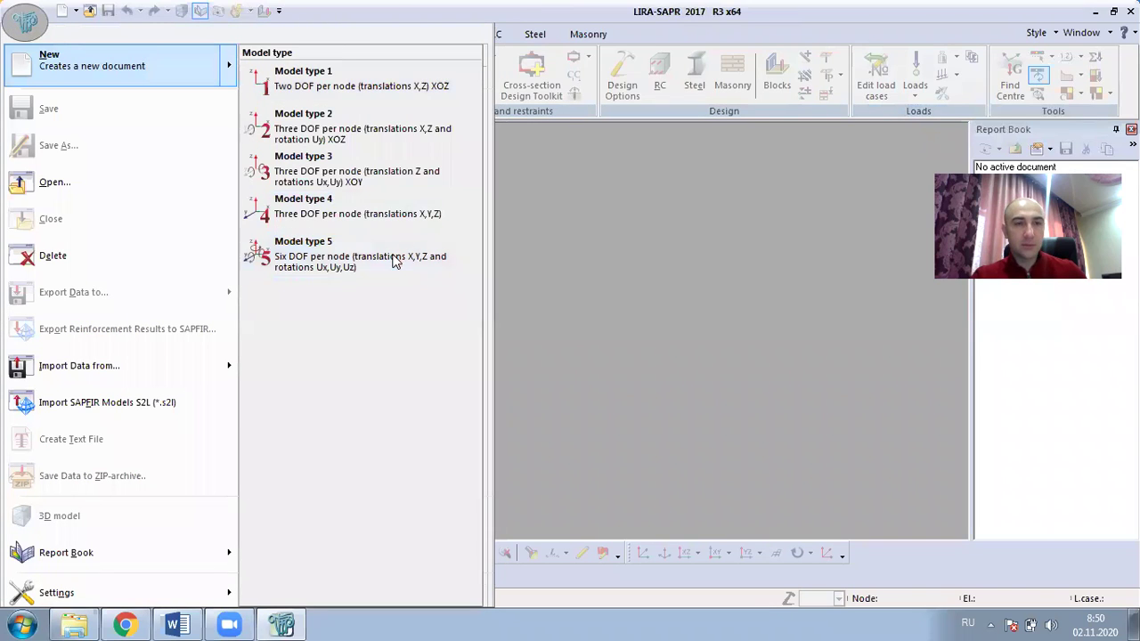
{"action": "left_click", "coordinate": [530, 290]}
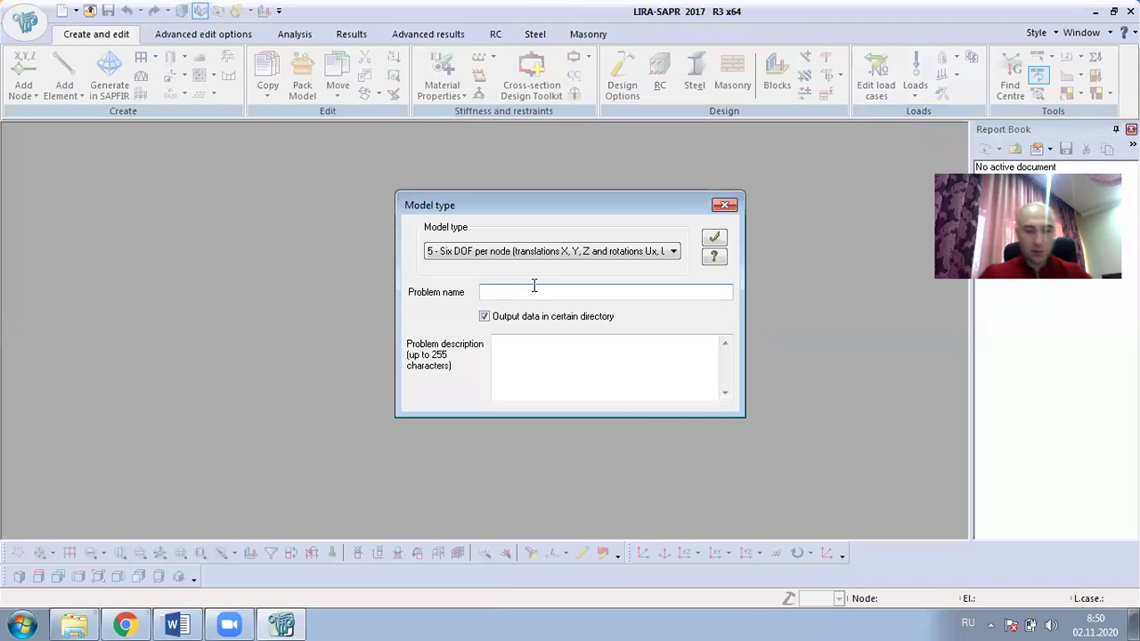
{"action": "type", "text": "bley"}
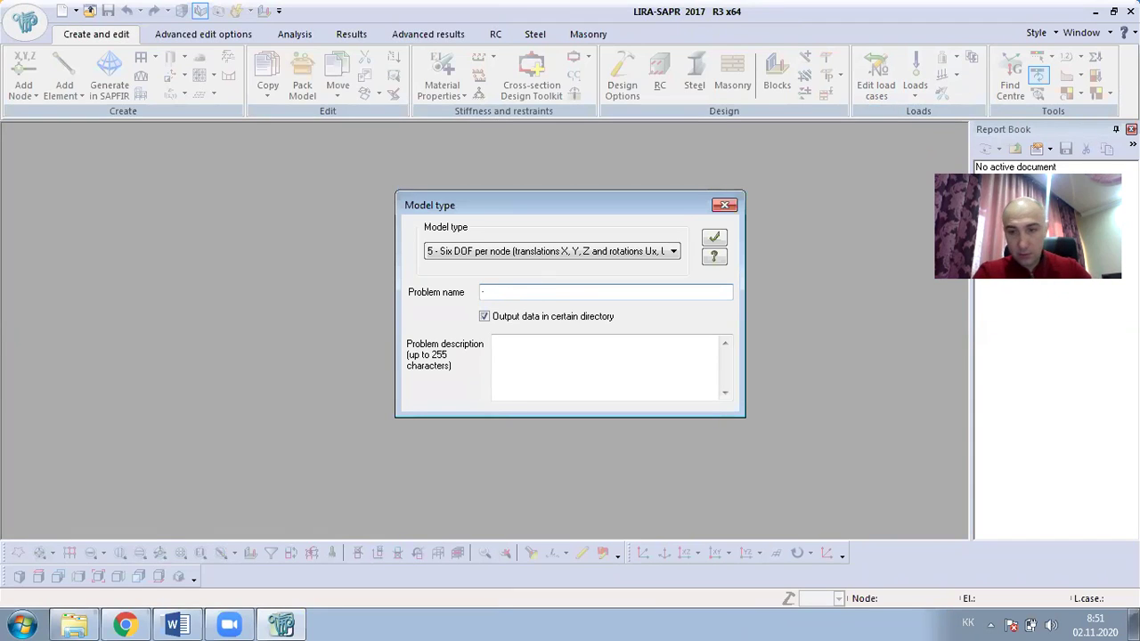
{"action": "type", "text": "Steel frame building"}
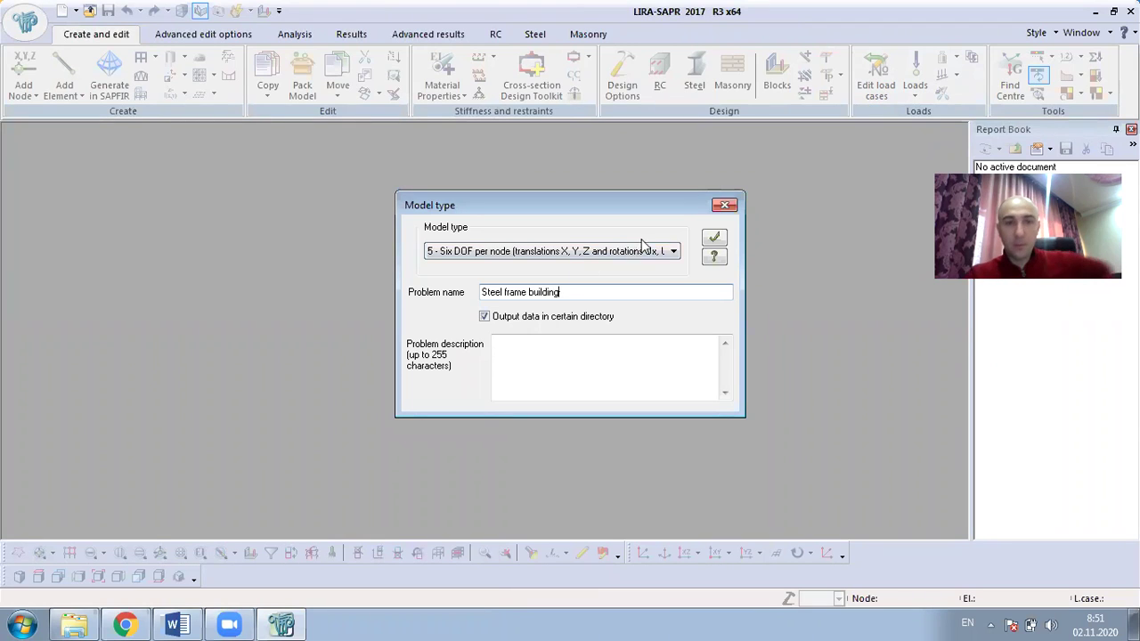
{"action": "left_click", "coordinate": [713, 238]}
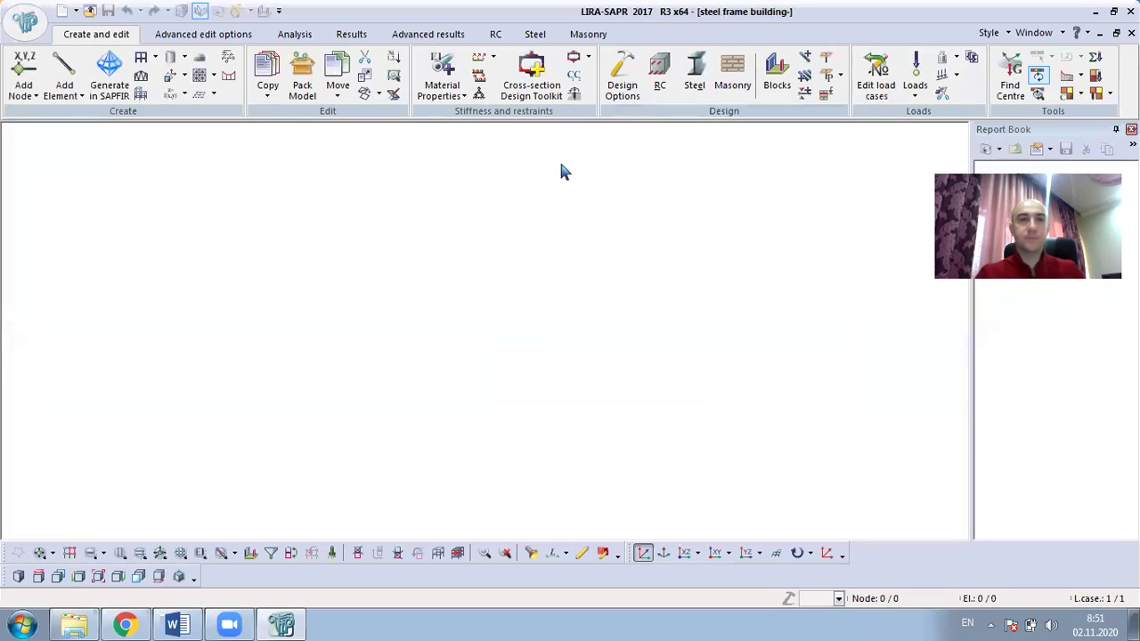
Step: Start a 3D frame and set the number of 6 m spans to 10 along both X and Y
{"action": "left_click", "coordinate": [142, 97]}
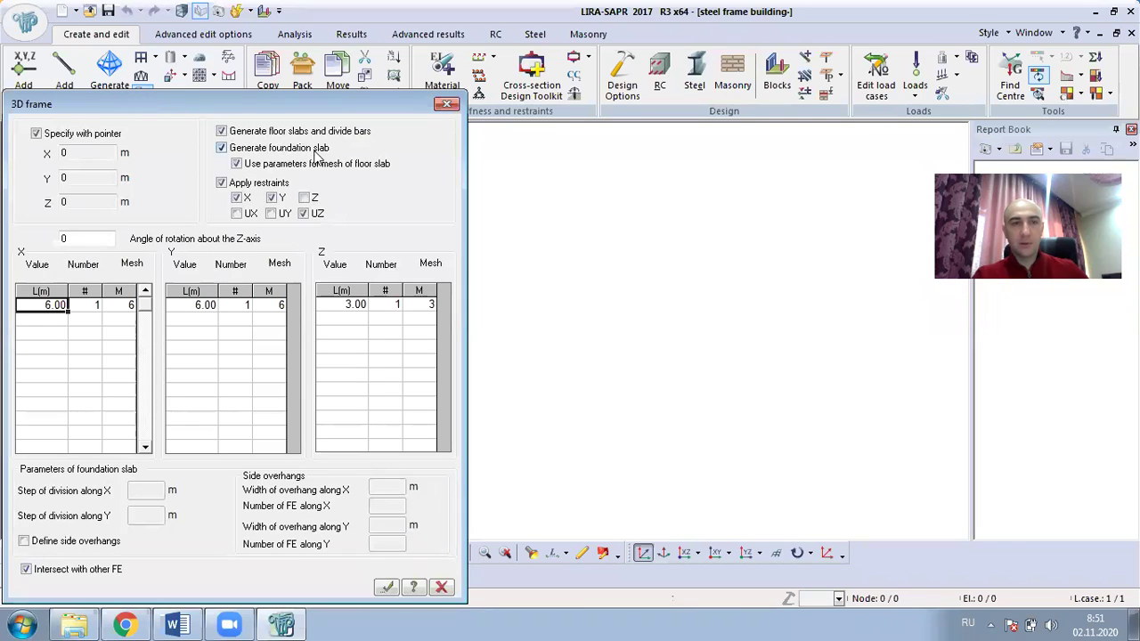
{"action": "left_click_drag", "start_coordinate": [338, 111], "coordinate": [595, 60]}
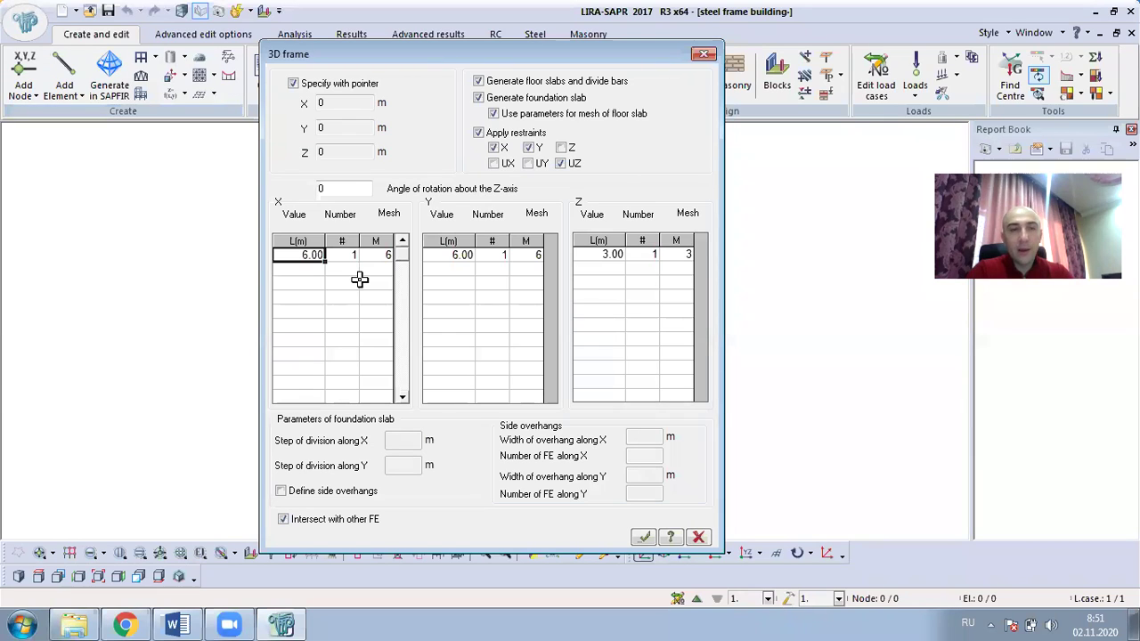
{"action": "left_click", "coordinate": [300, 277]}
{"action": "left_click", "coordinate": [307, 256]}
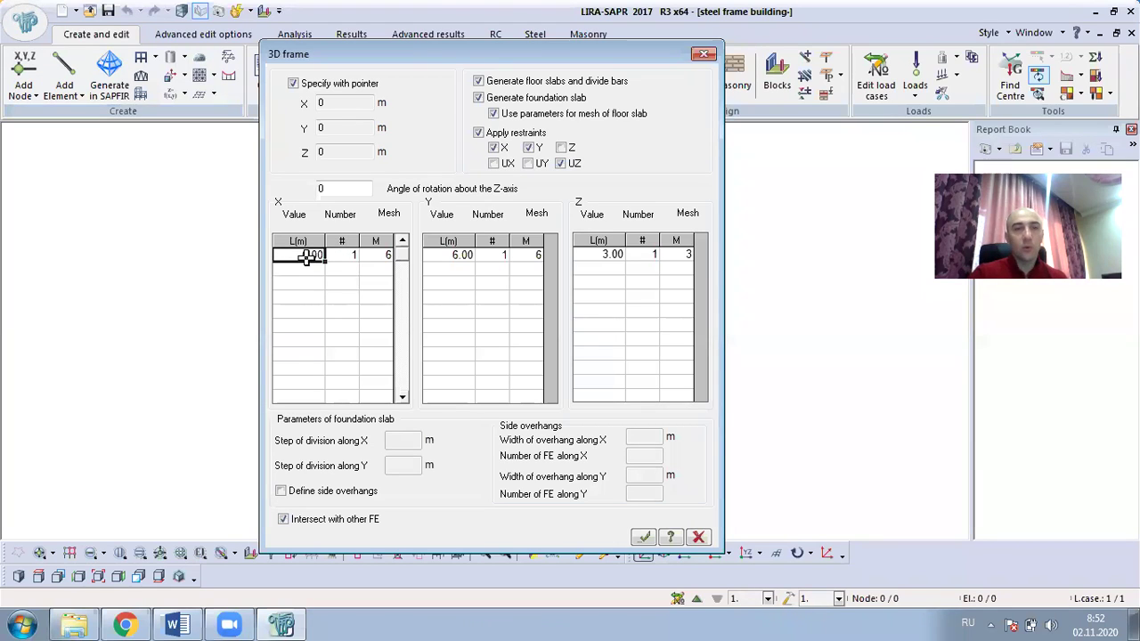
{"action": "left_click", "coordinate": [346, 256]}
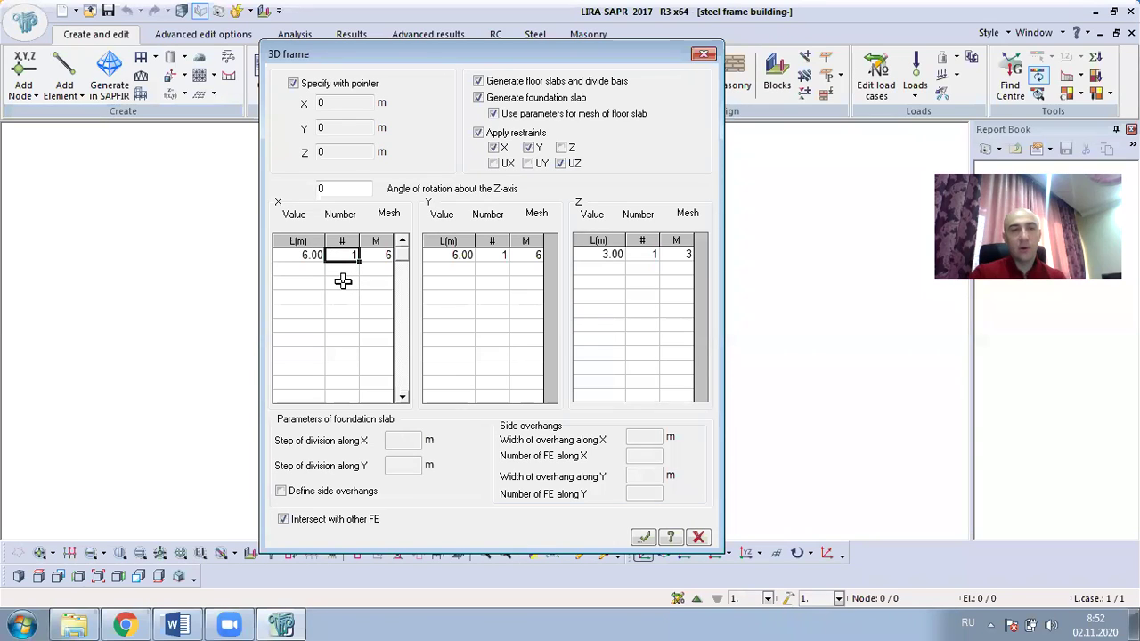
{"action": "type", "text": "10"}
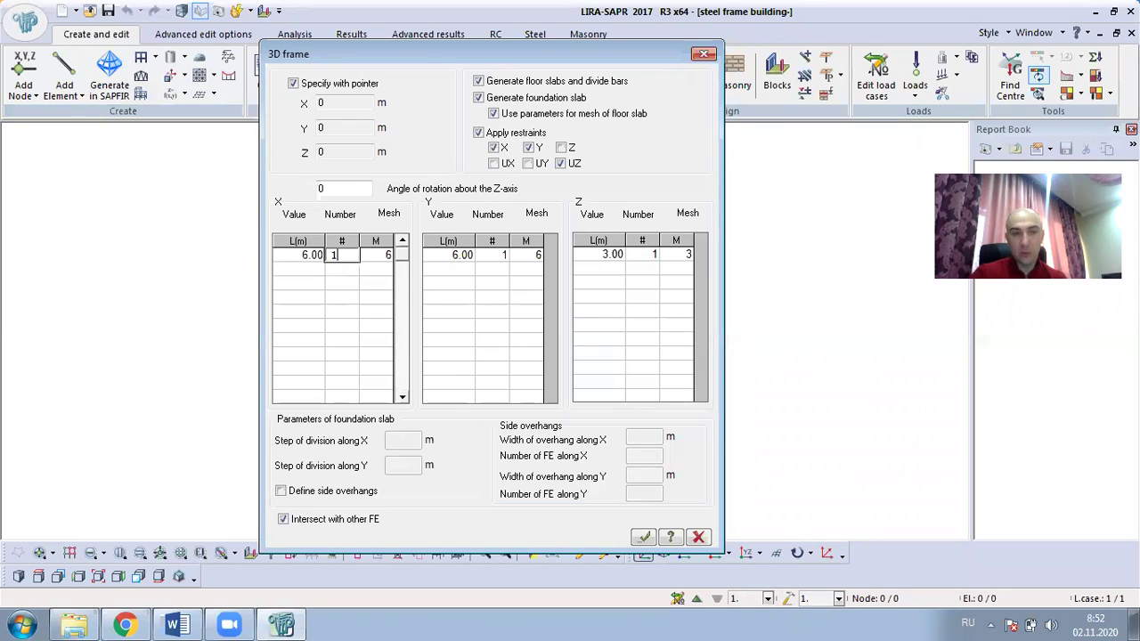
{"action": "left_click", "coordinate": [379, 254]}
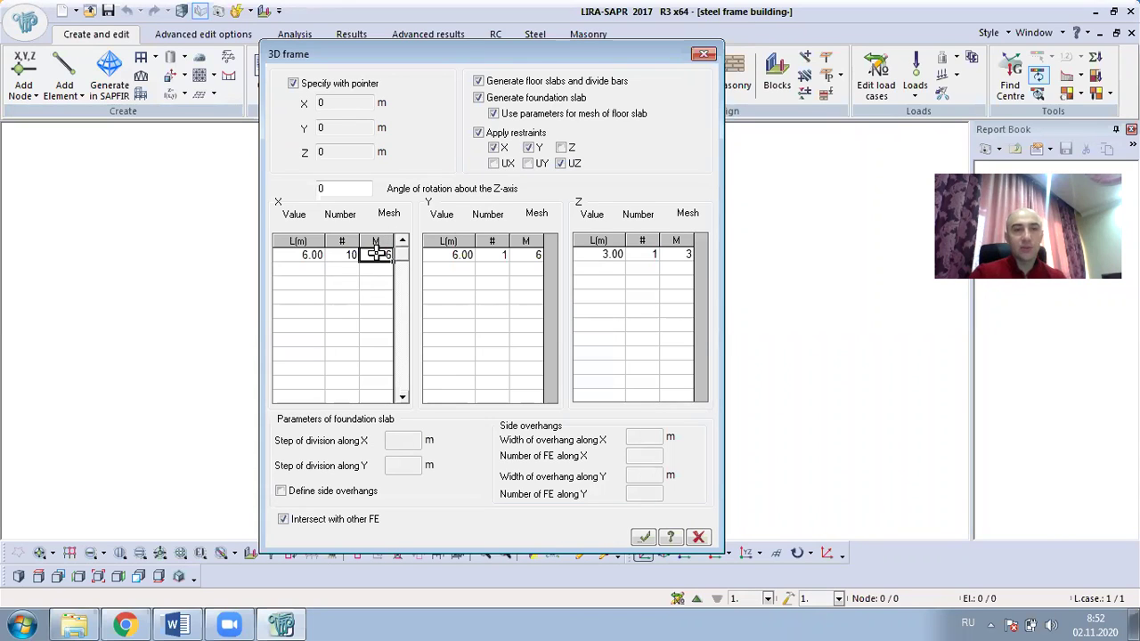
{"action": "left_click", "coordinate": [452, 257]}
{"action": "left_click", "coordinate": [504, 256]}
{"action": "type", "text": "10"}
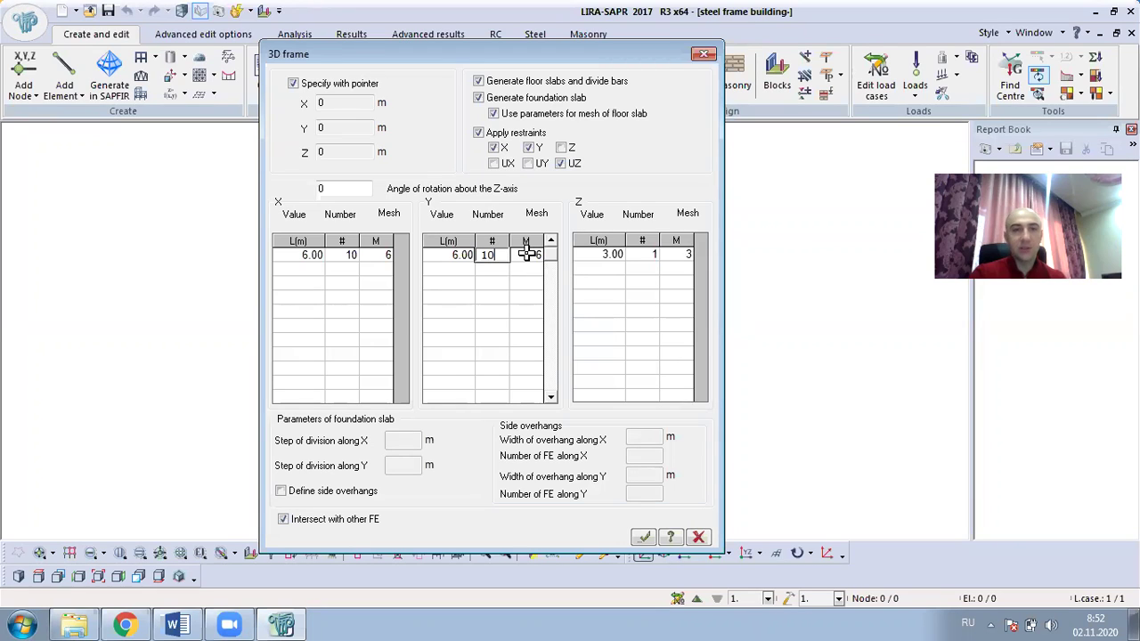
Step: Set the 3D frame's storey height along Z to 3.7 m and the number of storeys to 9
{"action": "left_click", "coordinate": [599, 256]}
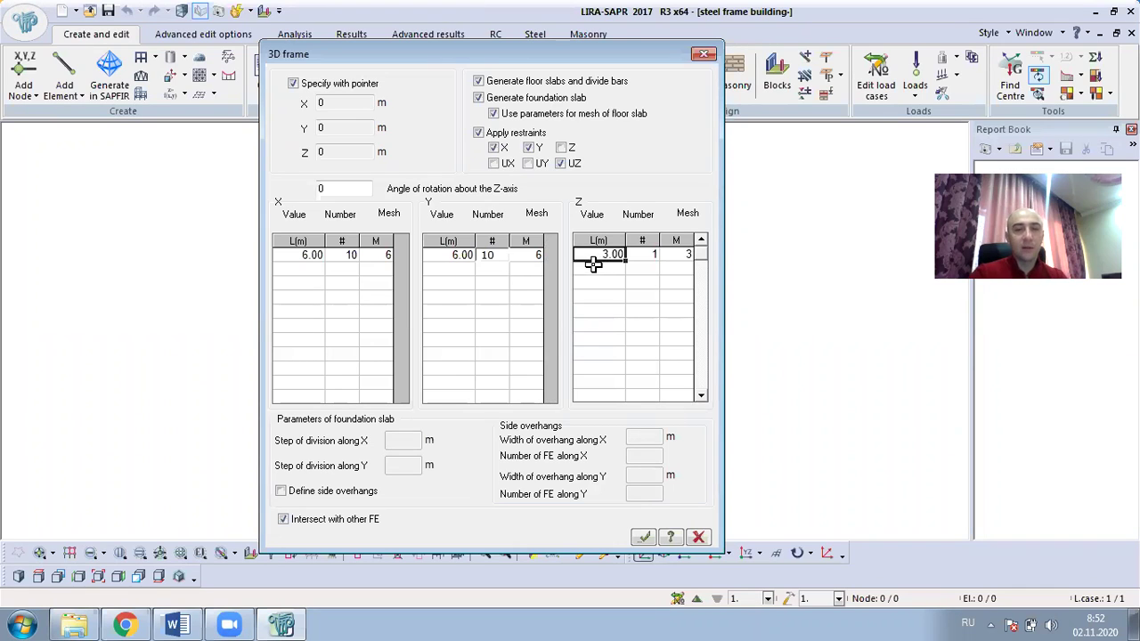
{"action": "double_click", "coordinate": [593, 257]}
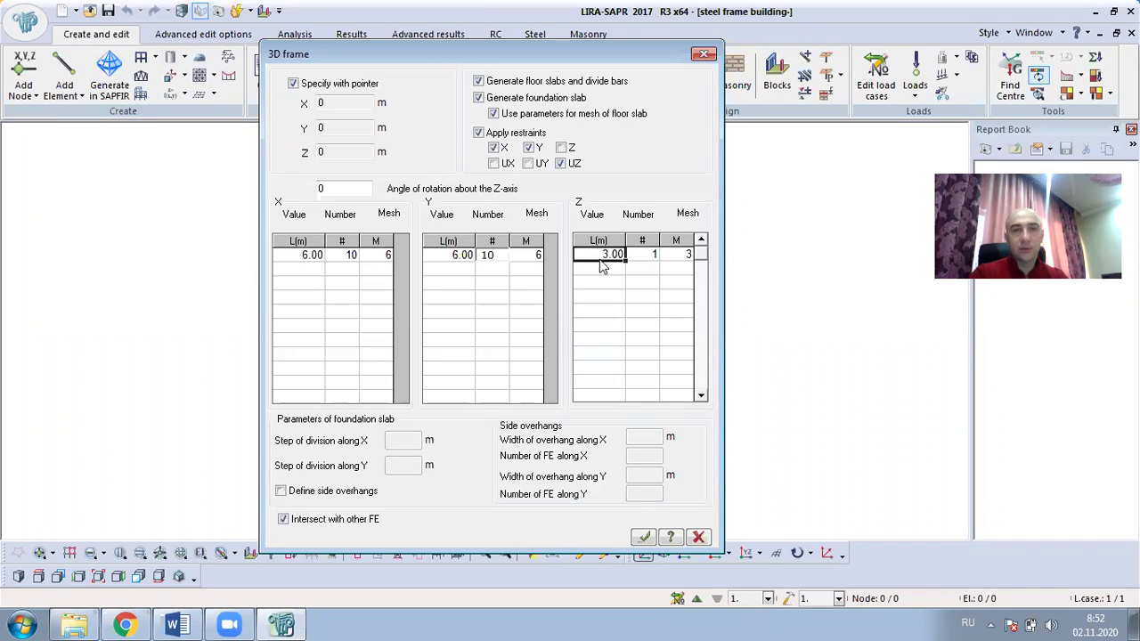
{"action": "type", "text": "3.7"}
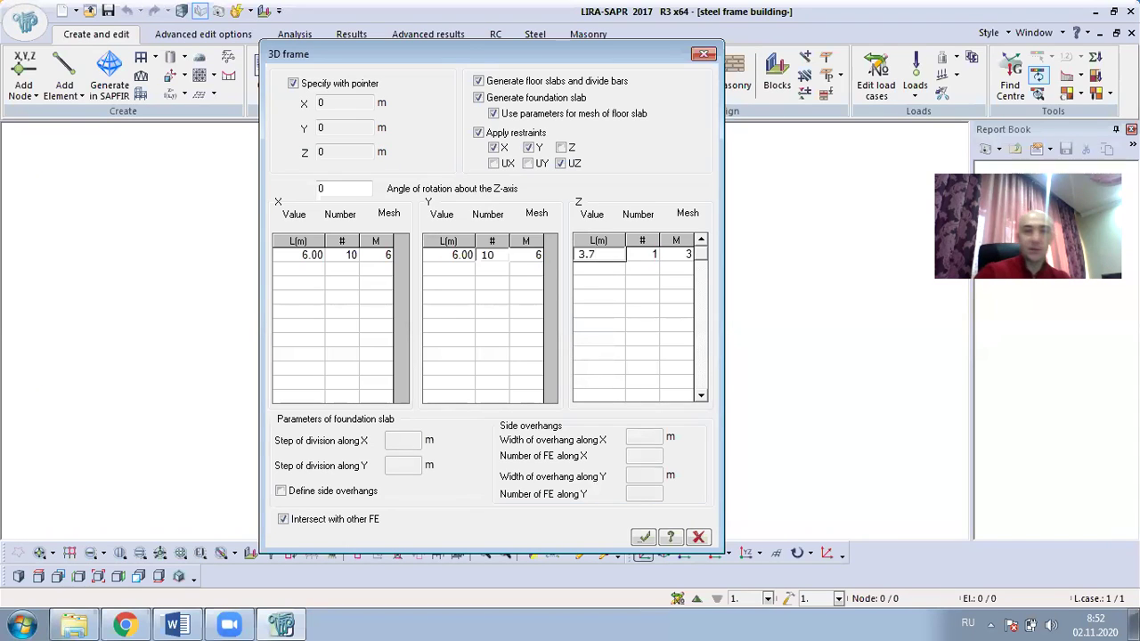
{"action": "left_click", "coordinate": [634, 255]}
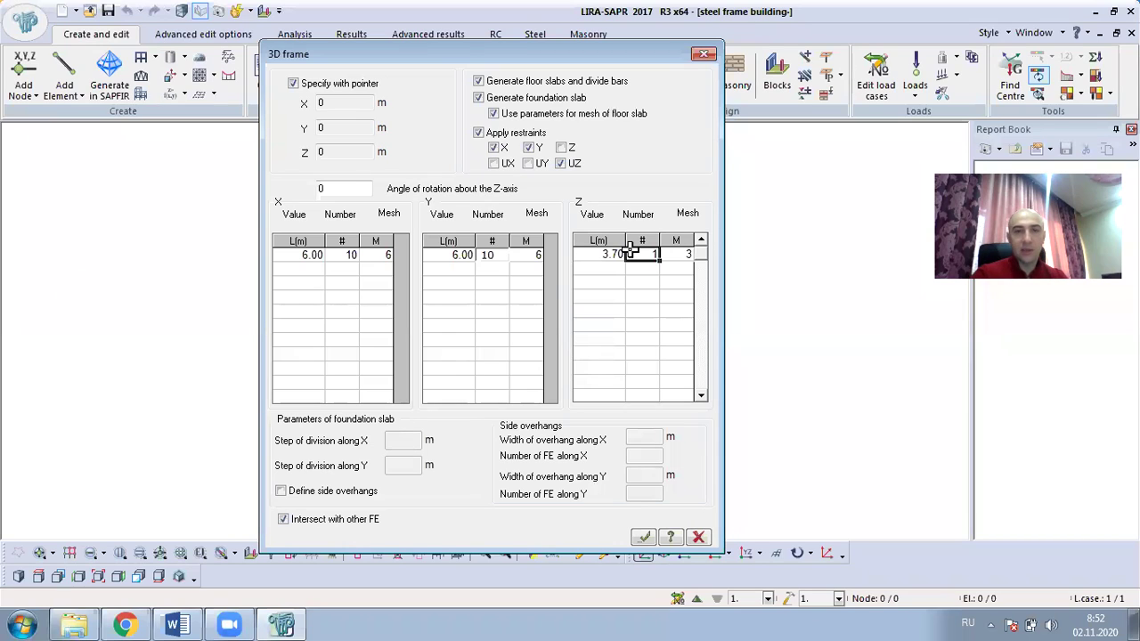
{"action": "type", "text": "9"}
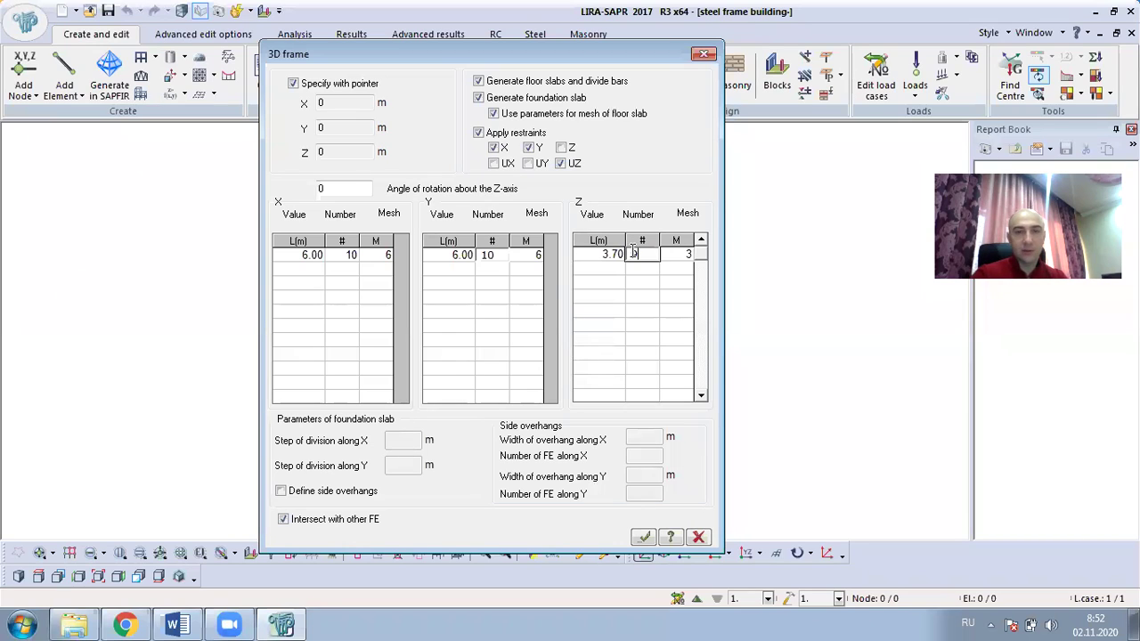
{"action": "left_click", "coordinate": [644, 270]}
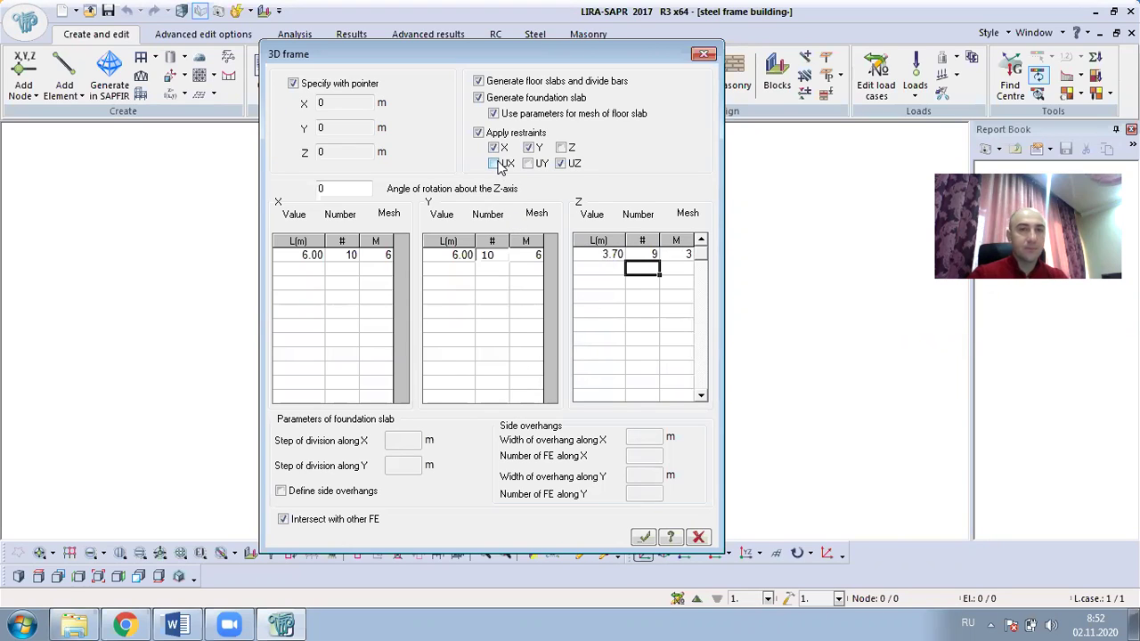
Step: Turn off foundation slab and floor slab generation, generate the 3D frame, and close its dialog
{"action": "left_click", "coordinate": [481, 98]}
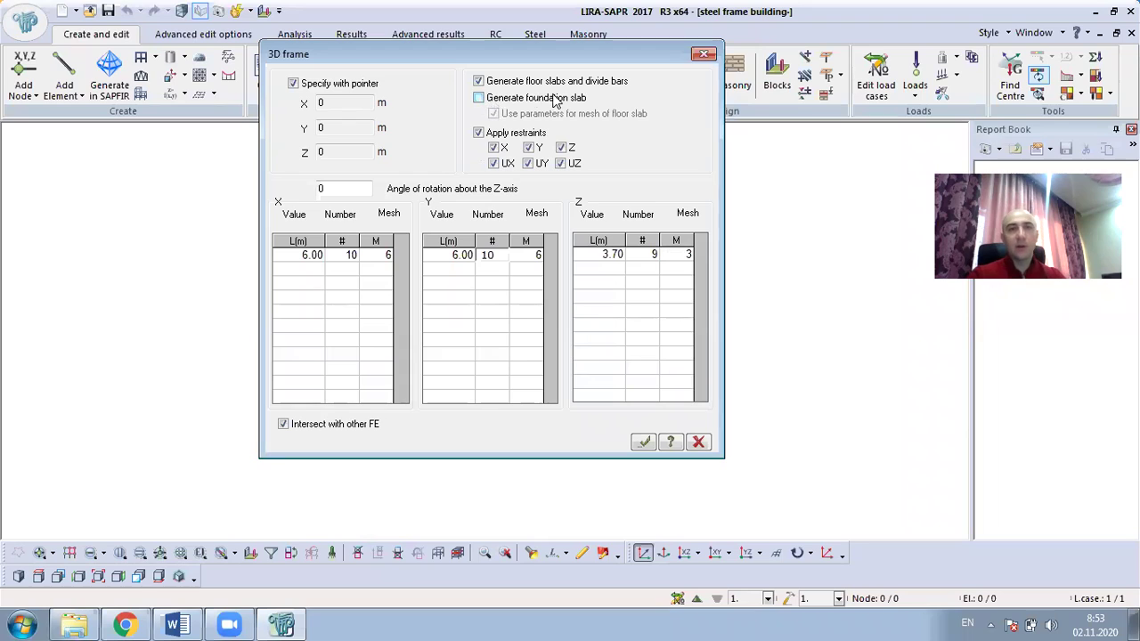
{"action": "left_click", "coordinate": [480, 82]}
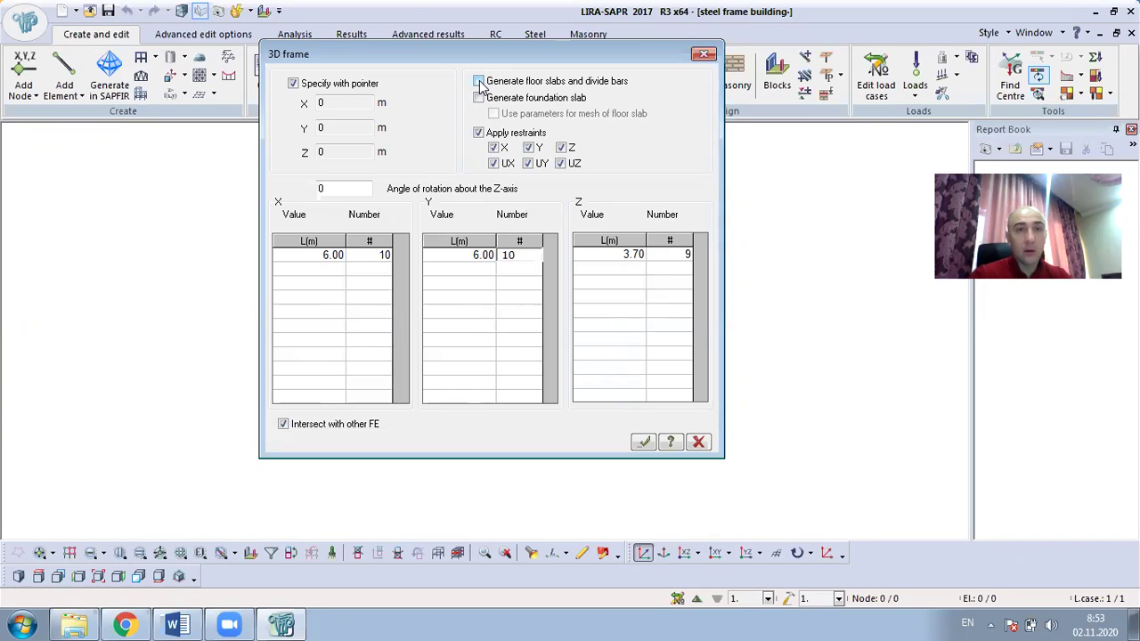
{"action": "left_click", "coordinate": [479, 81]}
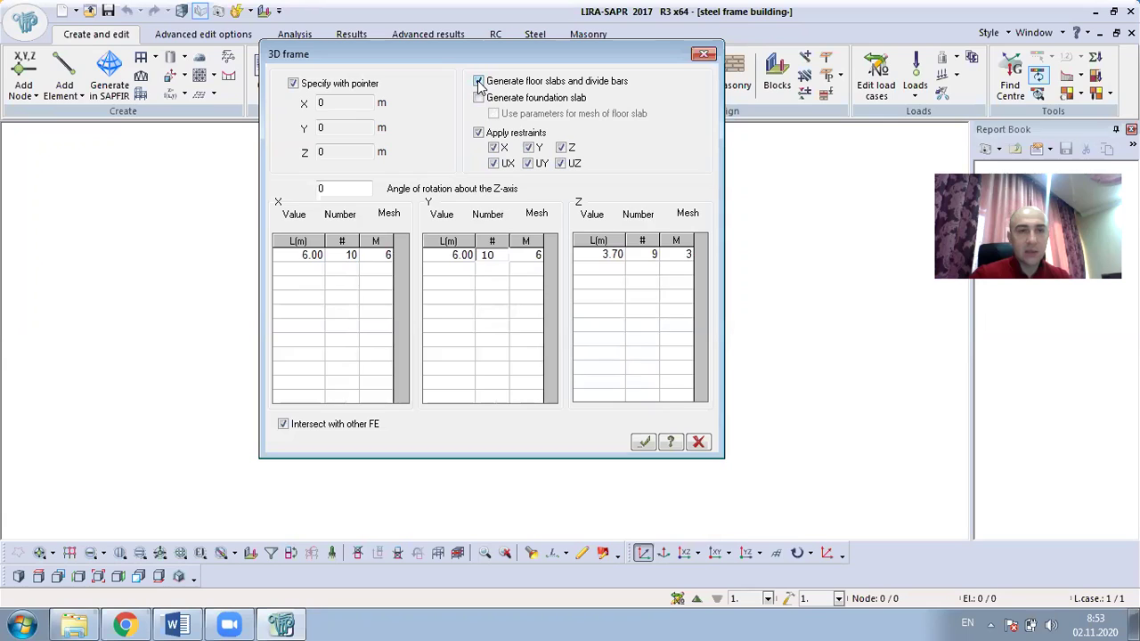
{"action": "left_click", "coordinate": [479, 82]}
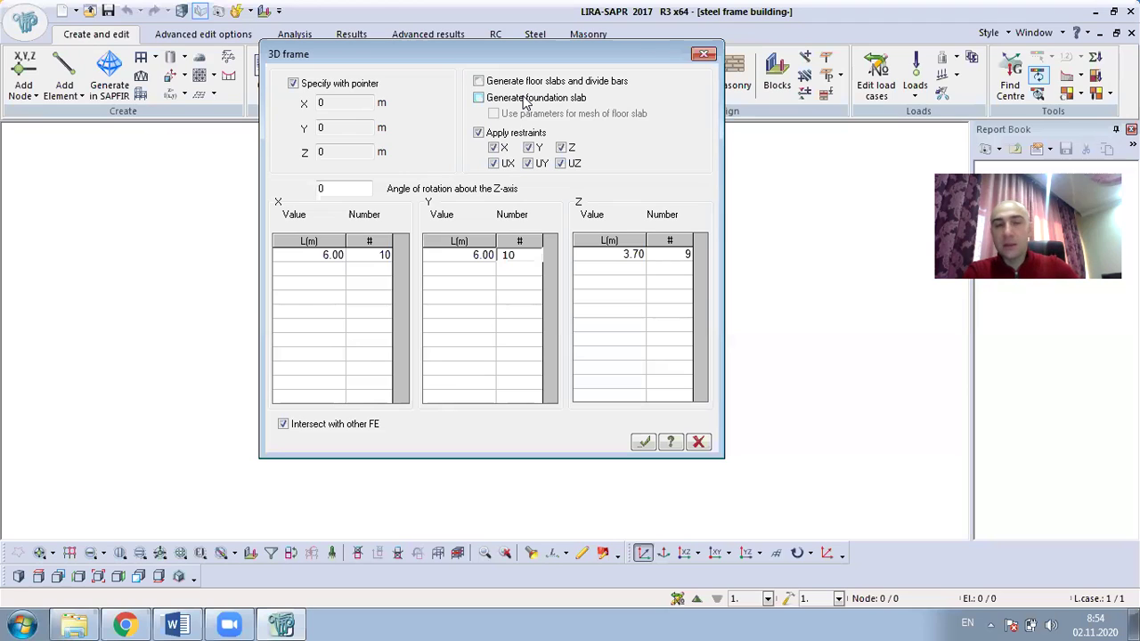
{"action": "left_click", "coordinate": [646, 445]}
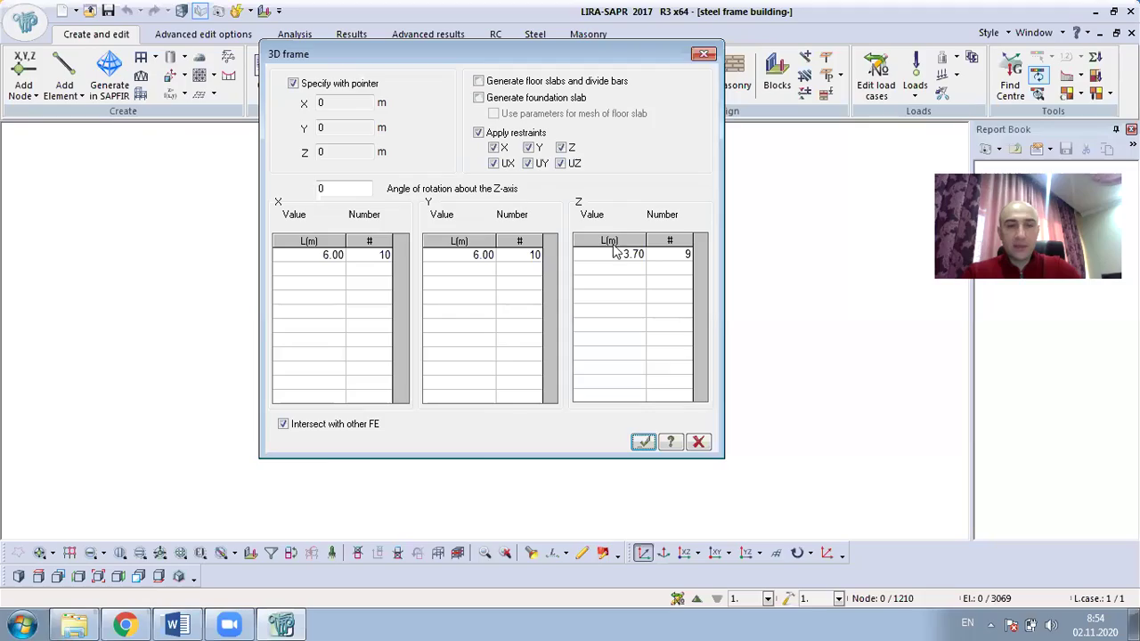
{"action": "left_click", "coordinate": [703, 53]}
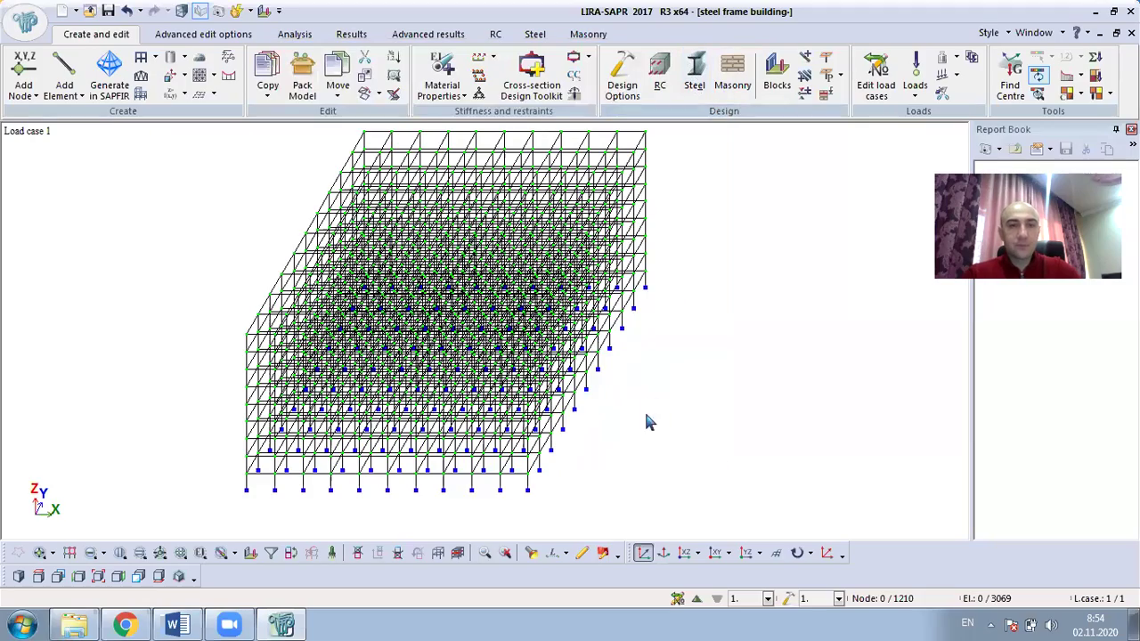
{"action": "mouse_move", "coordinate": [612, 393]}
{"action": "middle_mouse_down"}
{"action": "mouse_move", "coordinate": [529, 326]}
{"action": "mouse_move", "coordinate": [279, 404]}
{"action": "mouse_move", "coordinate": [687, 330]}
{"action": "mouse_move", "coordinate": [631, 429]}
{"action": "mouse_move", "coordinate": [598, 435]}
{"action": "middle_mouse_up"}
{"action": "scroll", "coordinate": [259, 483], "scroll_direction": "up", "scroll_amount": 5}
{"action": "middle_click_drag", "start_coordinate": [455, 485], "coordinate": [689, 285]}
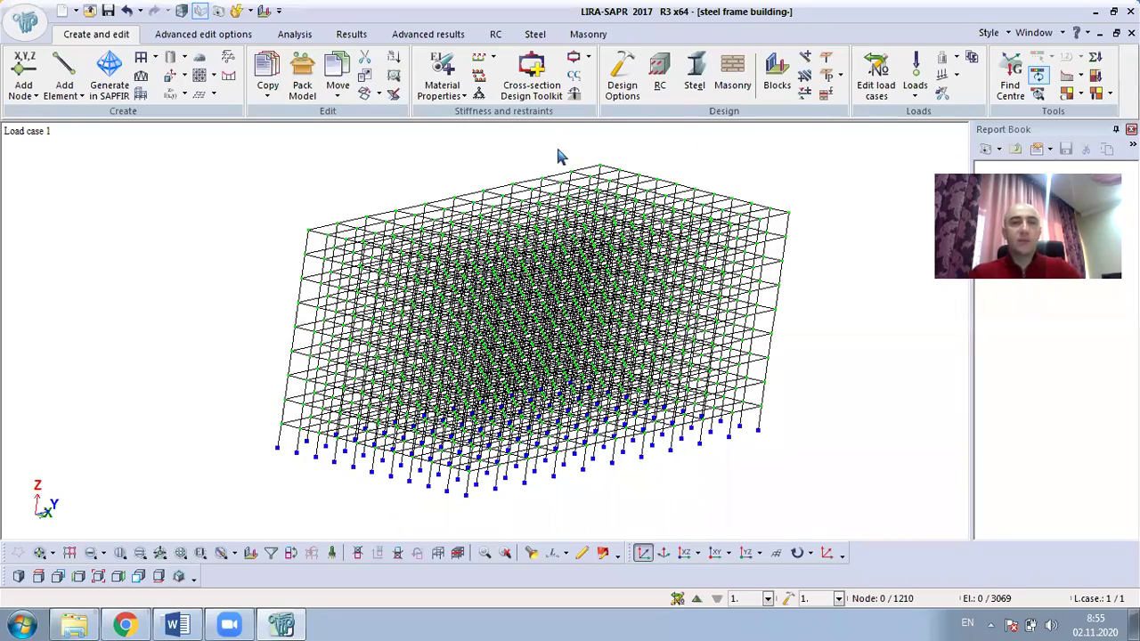
Step: Open the stiffness and materials settings and move their dialog off the middle of the model
{"action": "left_click", "coordinate": [461, 96]}
{"action": "left_click", "coordinate": [466, 120]}
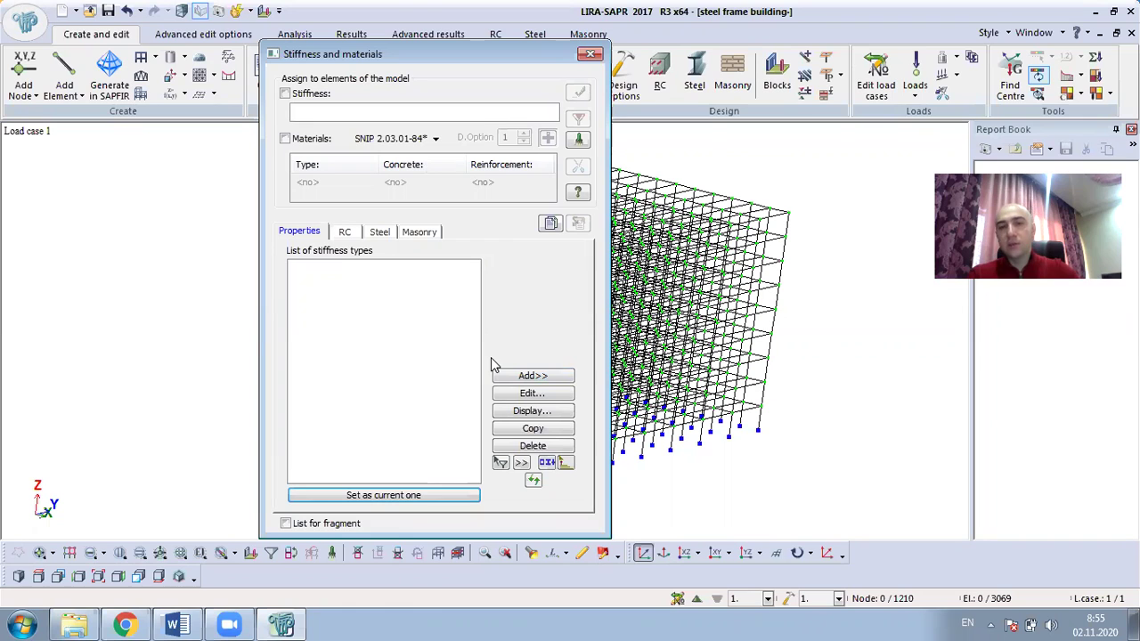
{"action": "left_click_drag", "start_coordinate": [492, 53], "coordinate": [359, 31]}
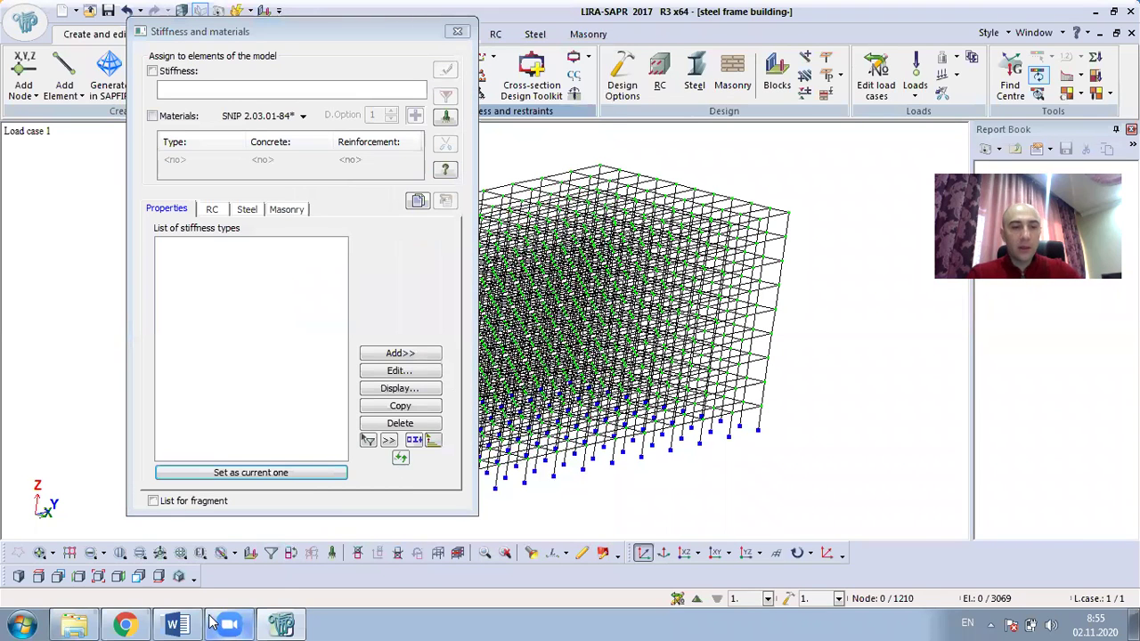
Step: Switch to the Word assignment and examine the variant's foundation, column, beam and steel grade data in its tables
{"action": "left_click", "coordinate": [177, 625]}
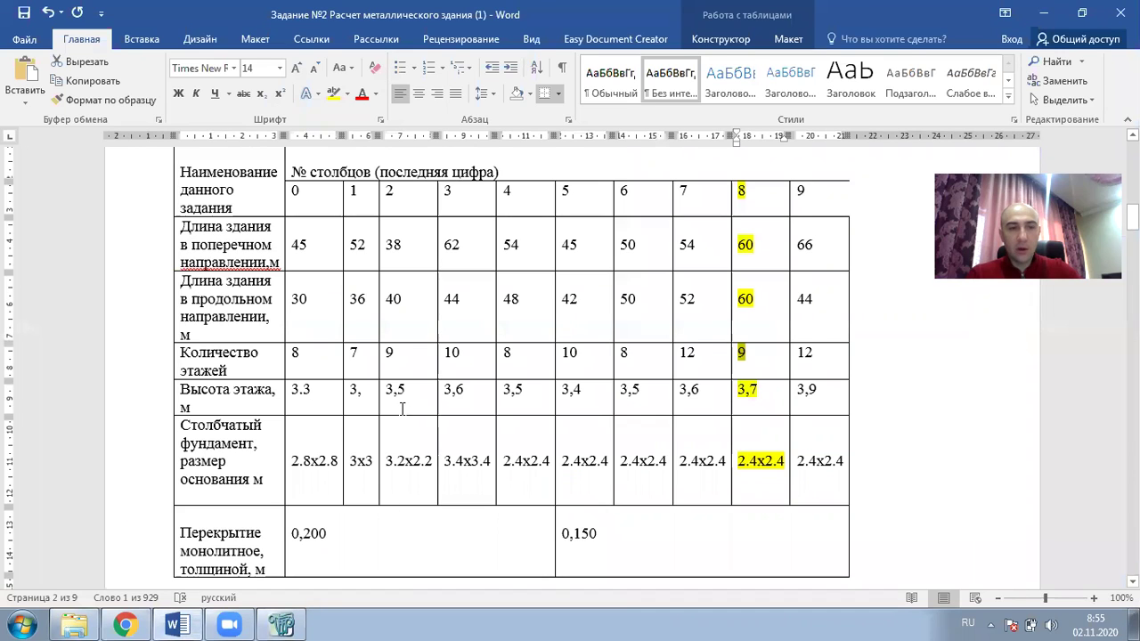
{"action": "scroll", "coordinate": [413, 422], "scroll_direction": "down", "scroll_amount": 4}
{"action": "scroll", "coordinate": [412, 422], "scroll_direction": "down", "scroll_amount": 10}
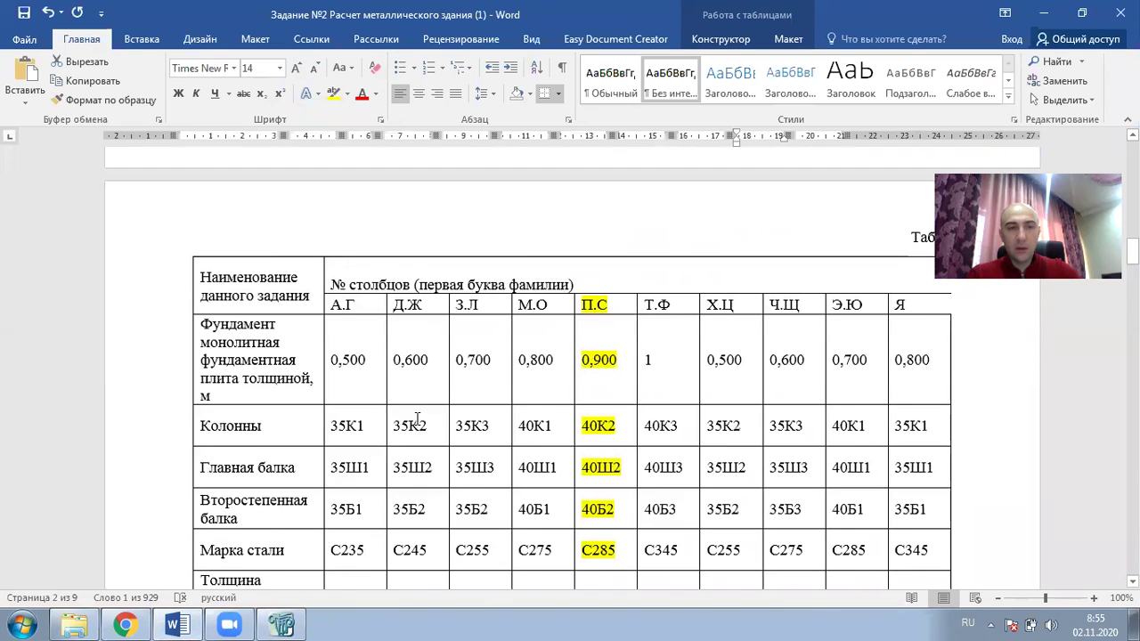
{"action": "scroll", "coordinate": [420, 408], "scroll_direction": "down", "scroll_amount": 2}
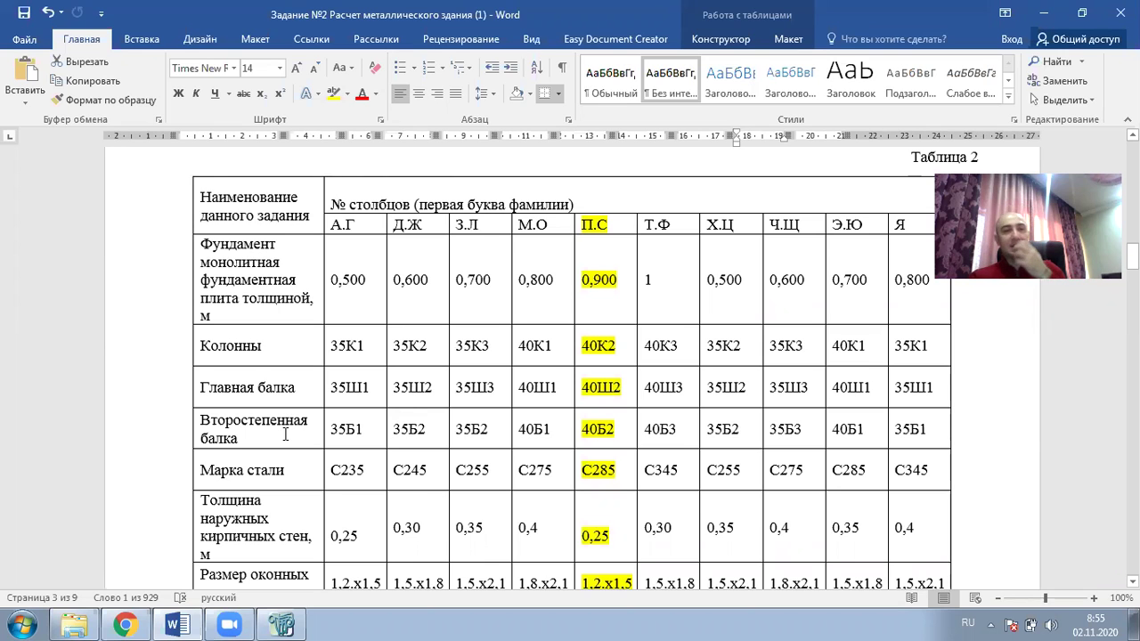
{"action": "scroll", "coordinate": [306, 430], "scroll_direction": "up", "scroll_amount": 2}
{"action": "scroll", "coordinate": [305, 431], "scroll_direction": "up", "scroll_amount": 10}
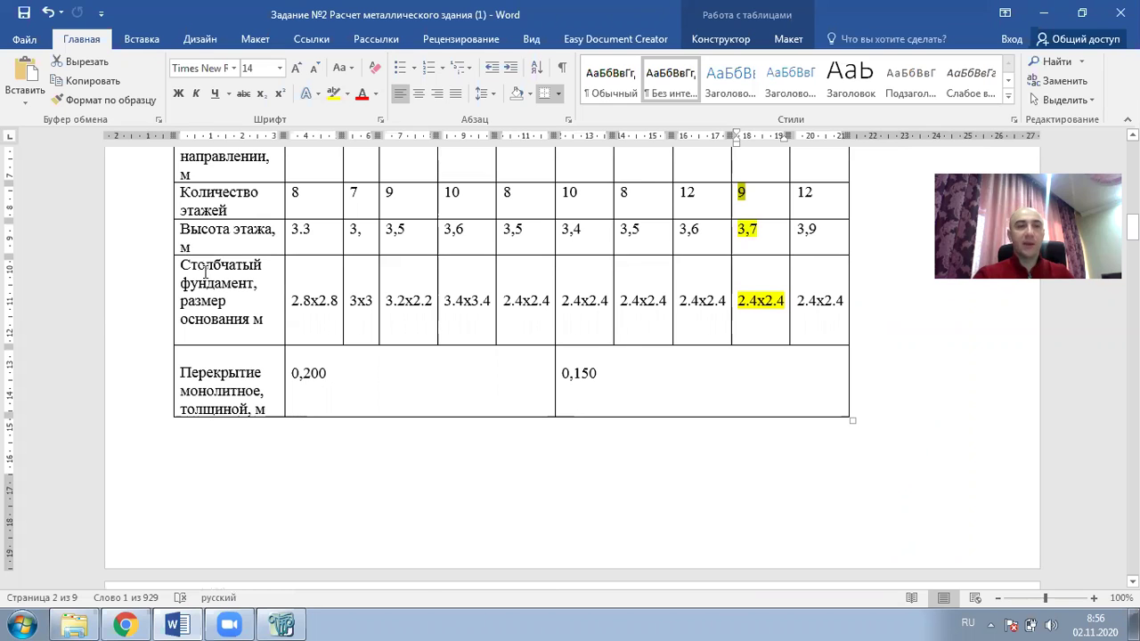
{"action": "left_click_drag", "start_coordinate": [217, 273], "coordinate": [265, 321]}
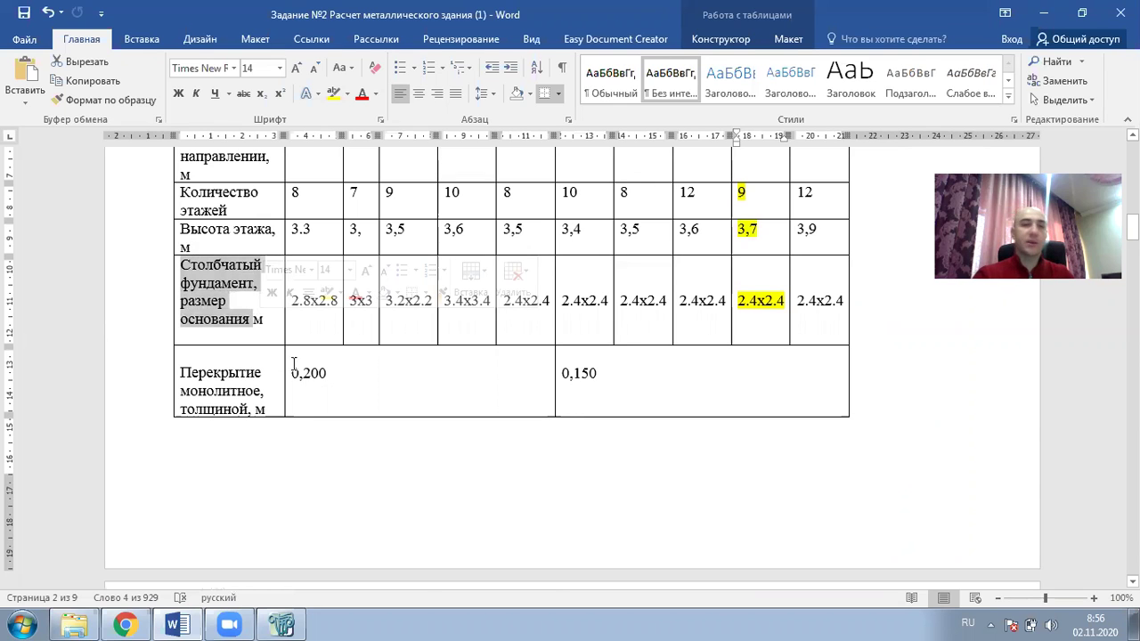
{"action": "scroll", "coordinate": [347, 372], "scroll_direction": "down", "scroll_amount": 6}
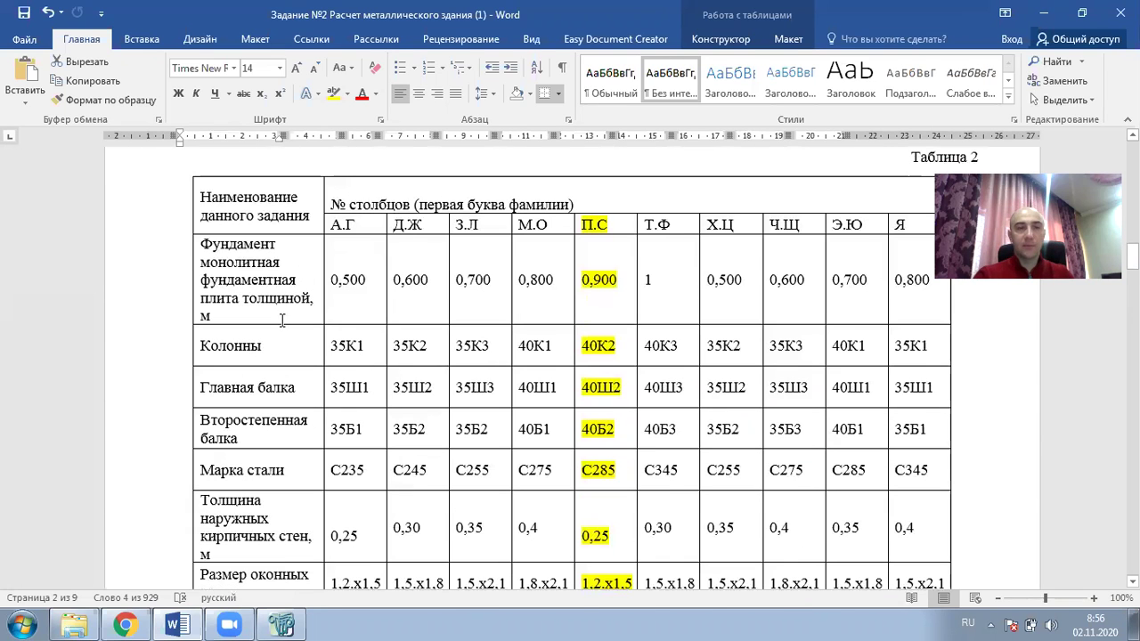
{"action": "left_click_drag", "start_coordinate": [357, 352], "coordinate": [579, 348]}
{"action": "left_click", "coordinate": [614, 384]}
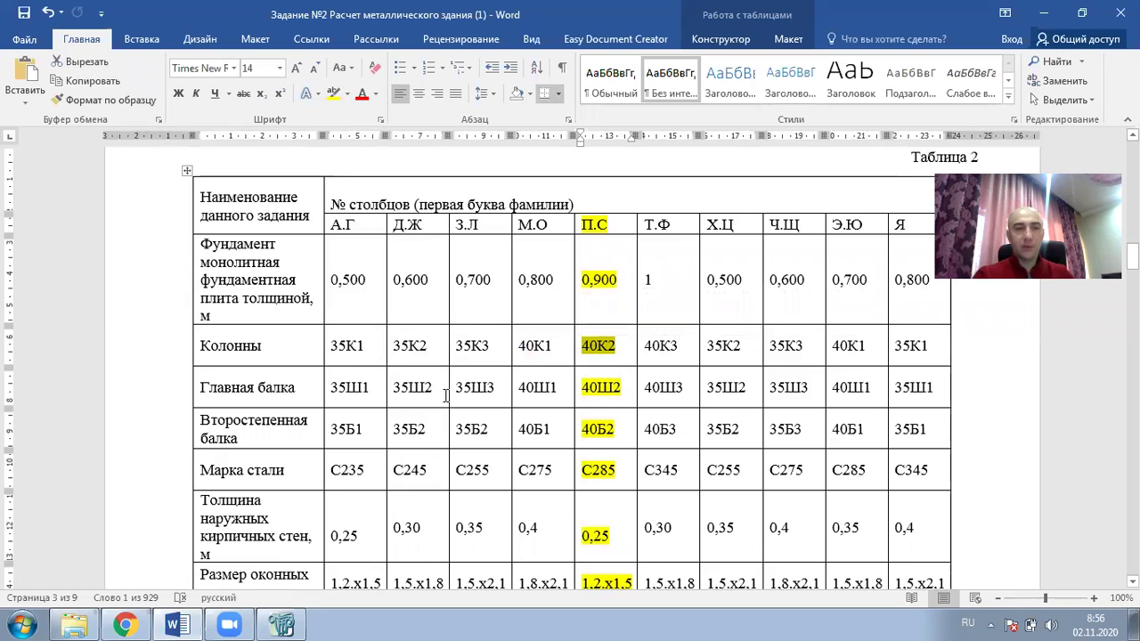
Step: Return to LIRA-SAPR and start adding a new I-section stiffness type from the database of steel sections
{"action": "left_click", "coordinate": [281, 624]}
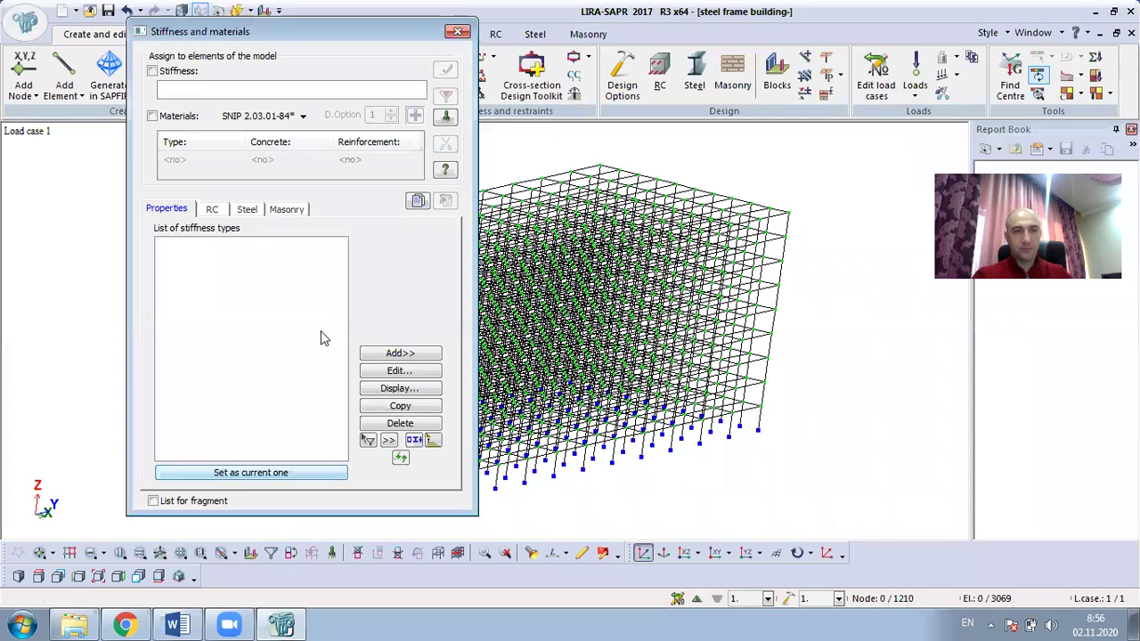
{"action": "left_click", "coordinate": [409, 356]}
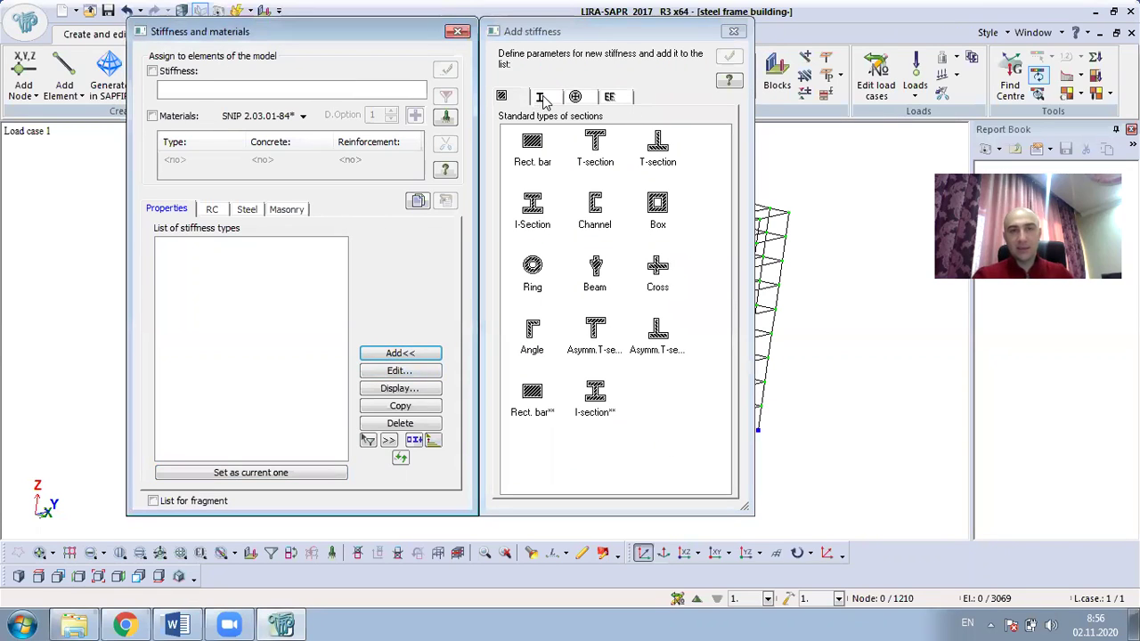
{"action": "left_click", "coordinate": [538, 97]}
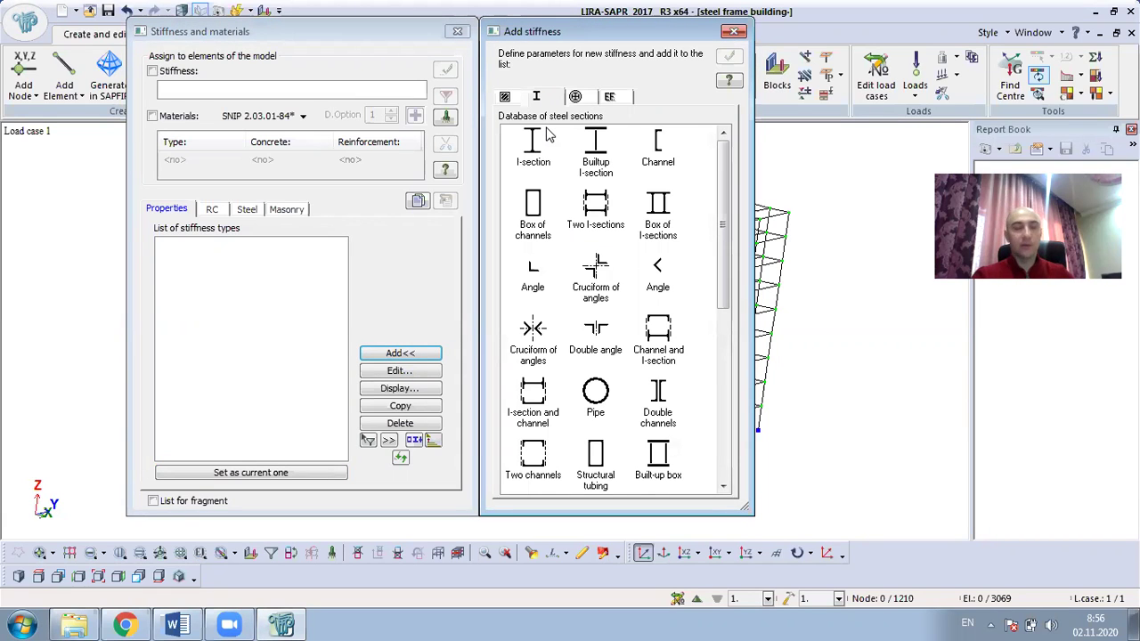
{"action": "left_click", "coordinate": [477, 302]}
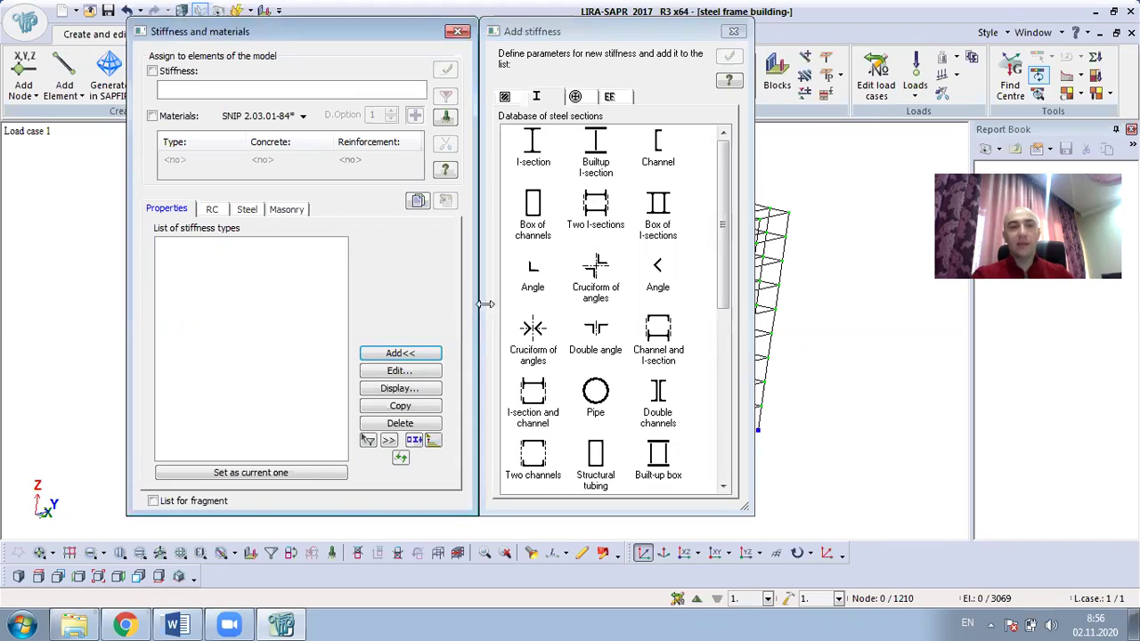
{"action": "left_click", "coordinate": [533, 151]}
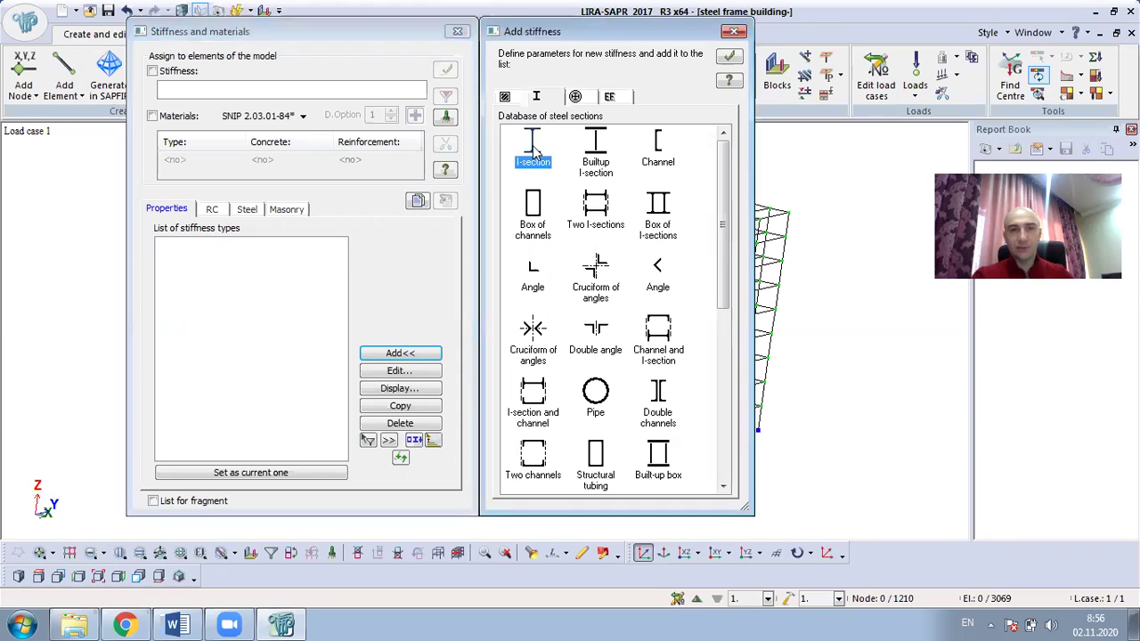
{"action": "double_click", "coordinate": [532, 150]}
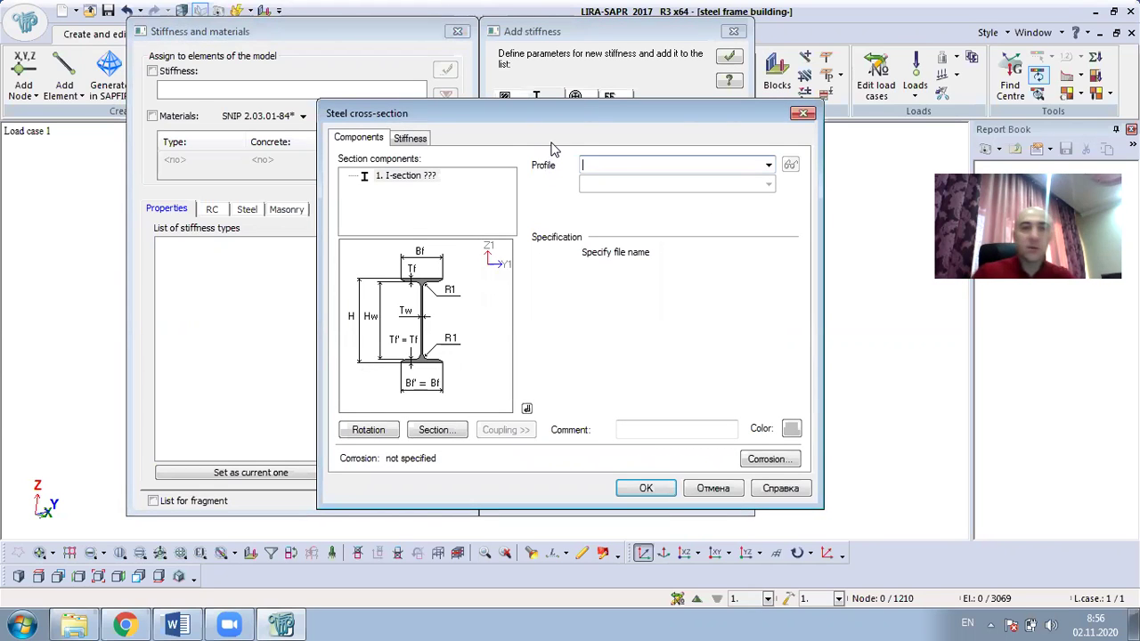
Step: Define the I-section as type К (column) profile 40К2 from DV-K.profiles.srt, comment it "Column", and add it to the stiffness list
{"action": "left_click", "coordinate": [768, 165]}
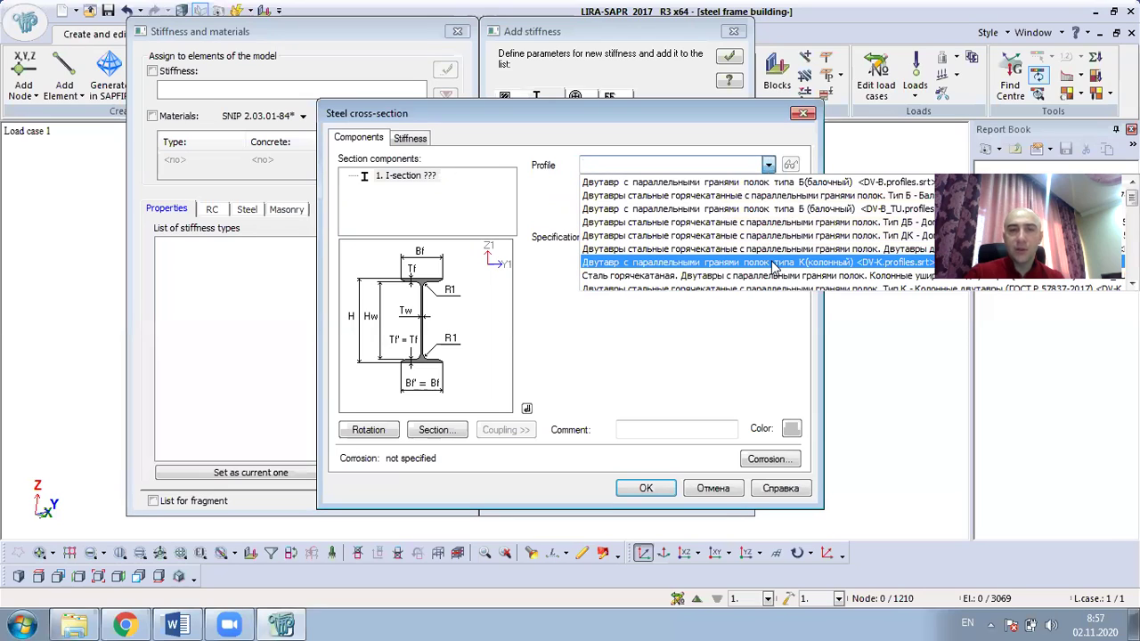
{"action": "left_click", "coordinate": [819, 264]}
{"action": "left_click", "coordinate": [770, 185]}
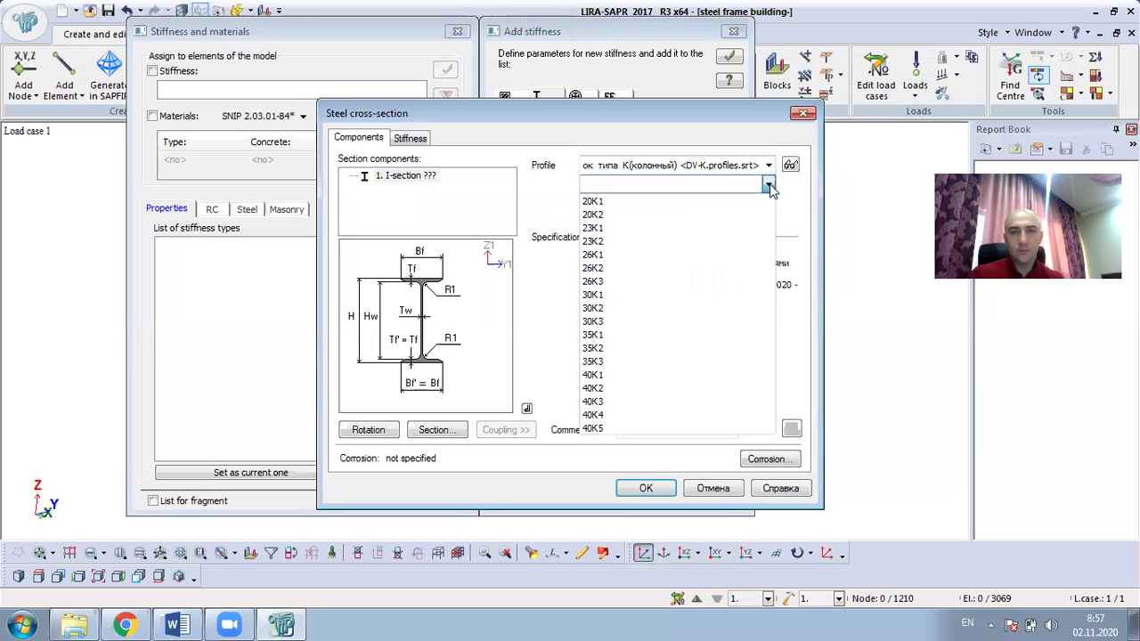
{"action": "left_click", "coordinate": [620, 389]}
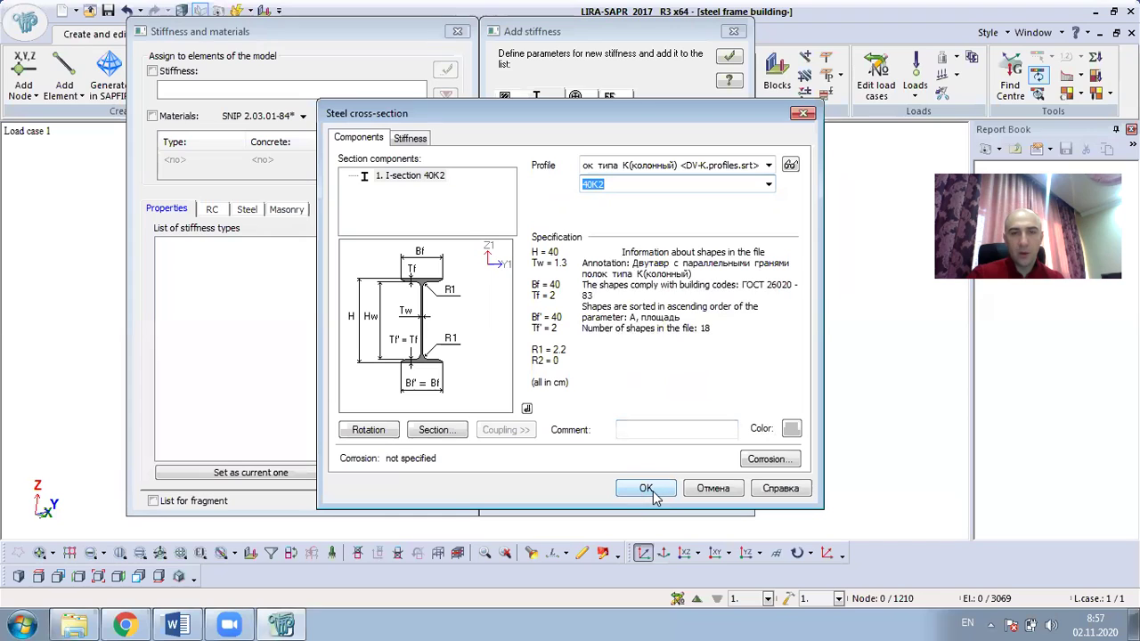
{"action": "left_click", "coordinate": [672, 425]}
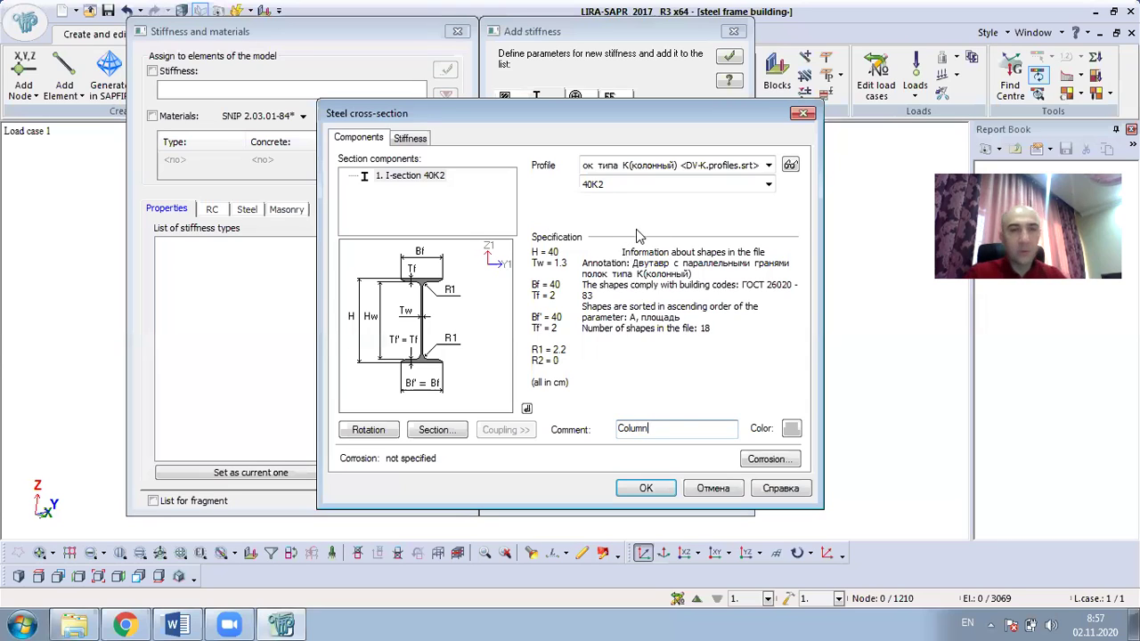
{"action": "left_click", "coordinate": [650, 495]}
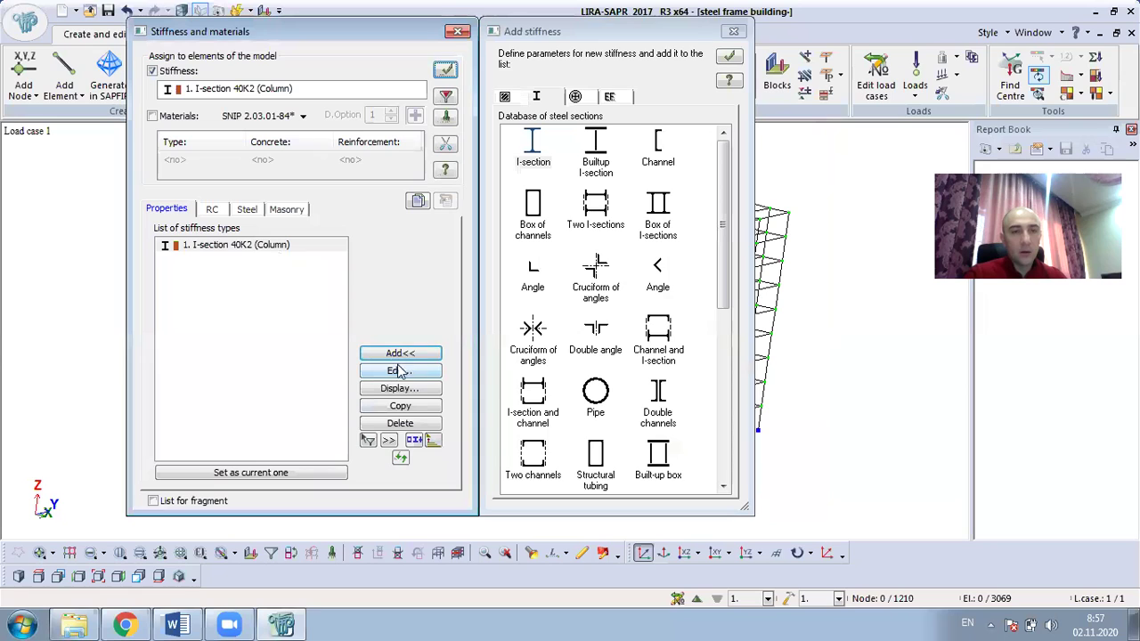
Step: Start a second steel I-section stiffness and choose the type Б beam profile file DV-B_GOSTR-57837-2017.profiles.srt
{"action": "double_click", "coordinate": [538, 147]}
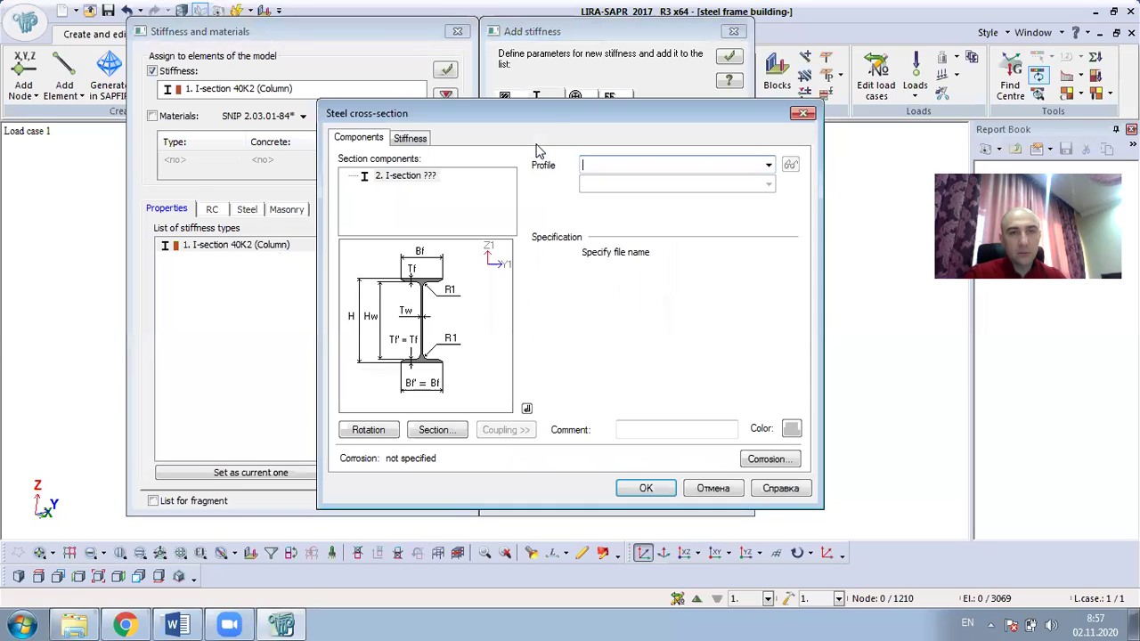
{"action": "left_click_drag", "start_coordinate": [537, 122], "coordinate": [584, 132]}
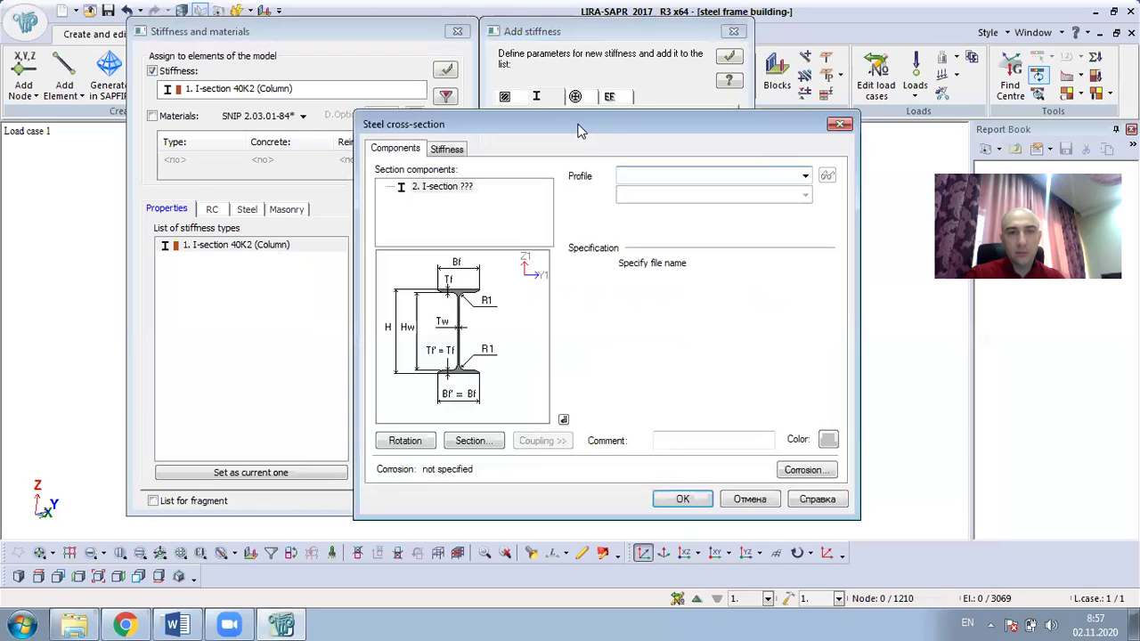
{"action": "left_click", "coordinate": [804, 176]}
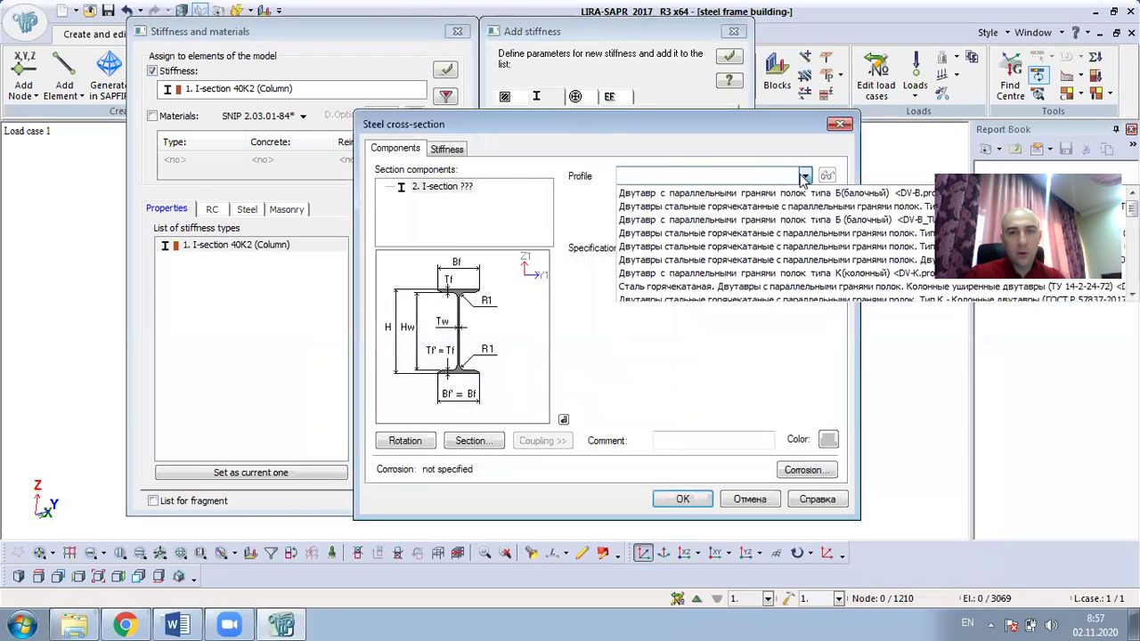
{"action": "left_click", "coordinate": [846, 209]}
{"action": "left_click", "coordinate": [805, 197]}
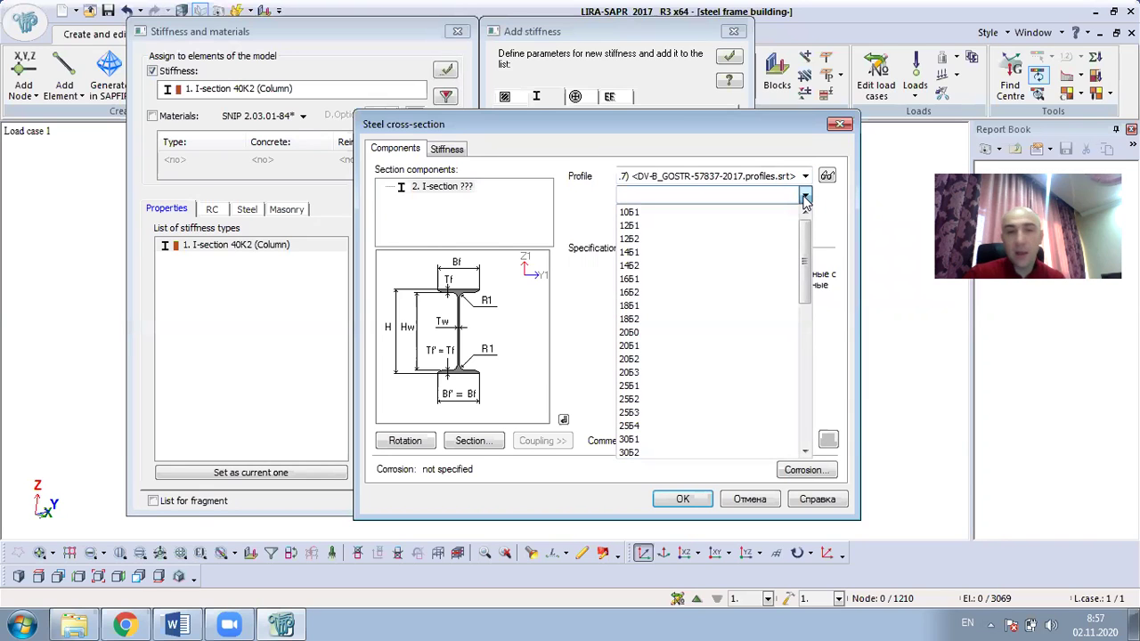
Step: Compare the variant's main and secondary beam sections in the Word assignment with the sizes offered by the chosen profile file
{"action": "left_click", "coordinate": [177, 624]}
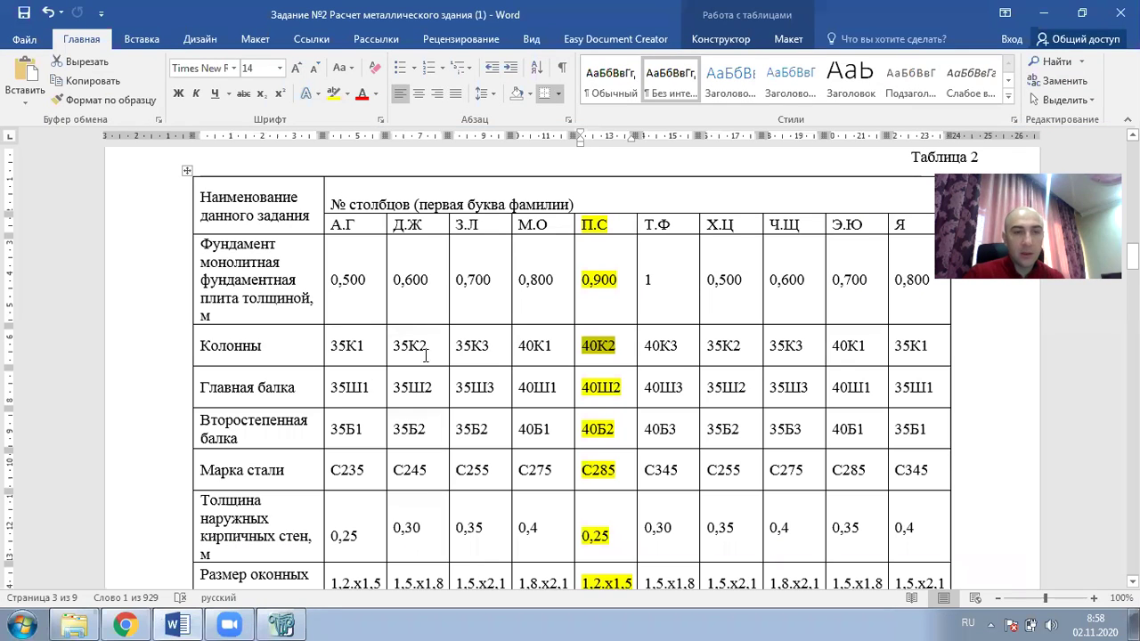
{"action": "left_click_drag", "start_coordinate": [621, 388], "coordinate": [583, 390]}
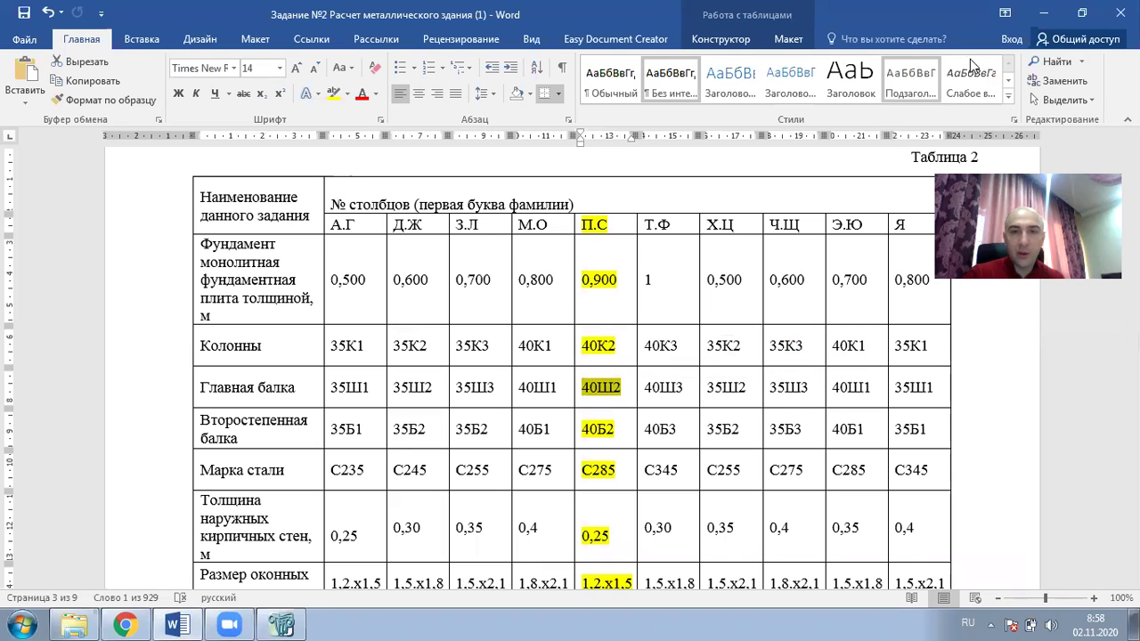
{"action": "left_click", "coordinate": [1044, 13]}
{"action": "left_click", "coordinate": [806, 198]}
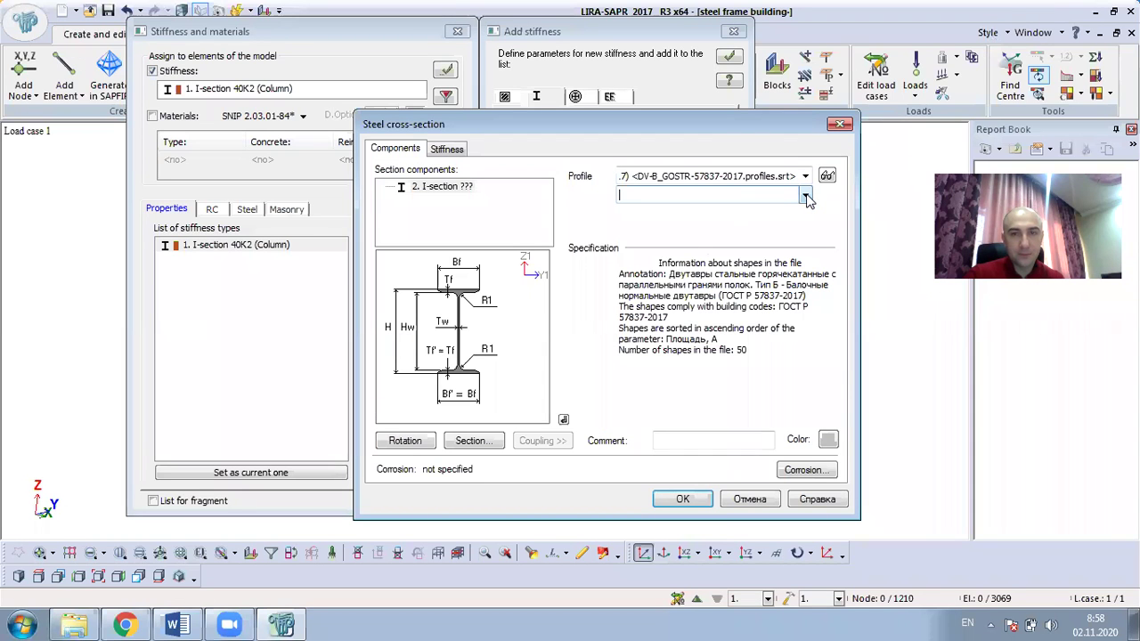
{"action": "left_click", "coordinate": [805, 198]}
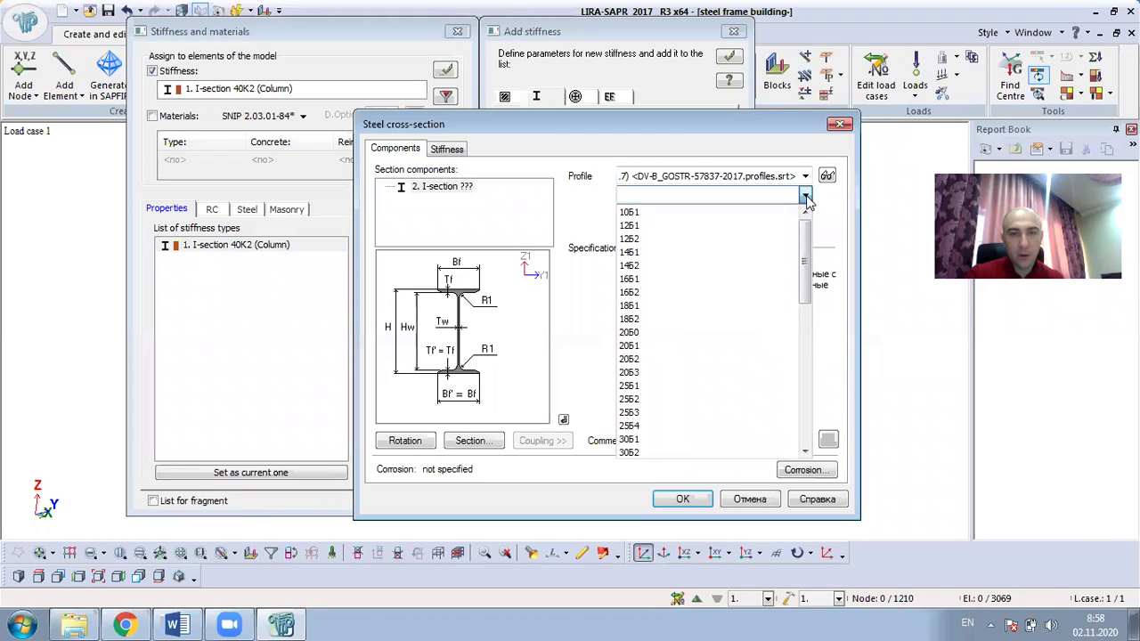
{"action": "left_click", "coordinate": [806, 197]}
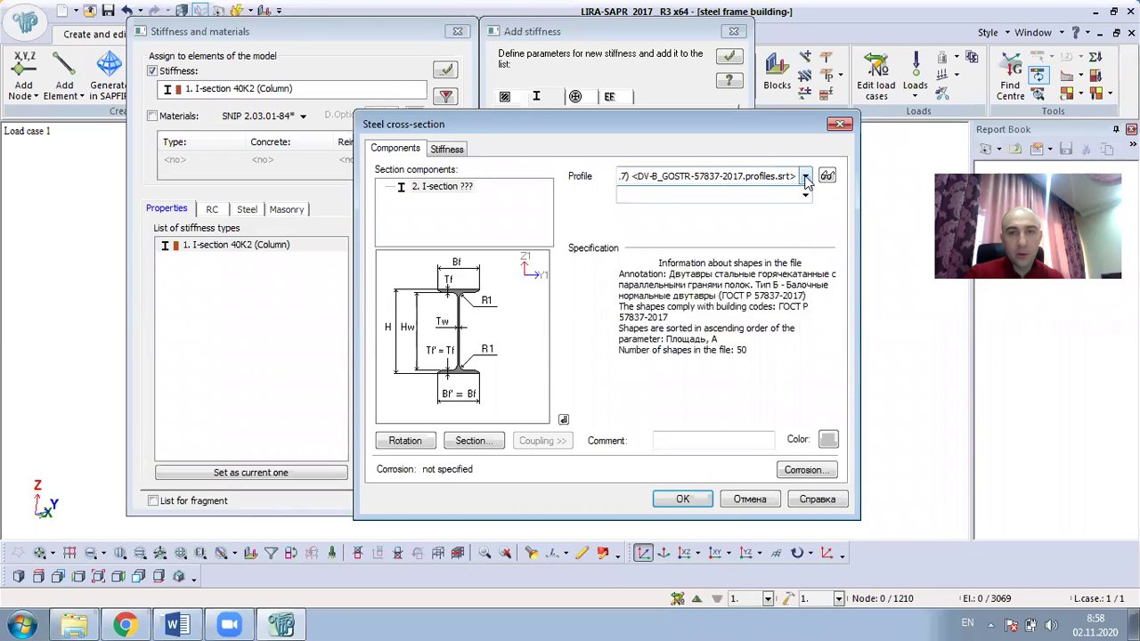
{"action": "left_click", "coordinate": [804, 176]}
{"action": "left_click", "coordinate": [804, 177]}
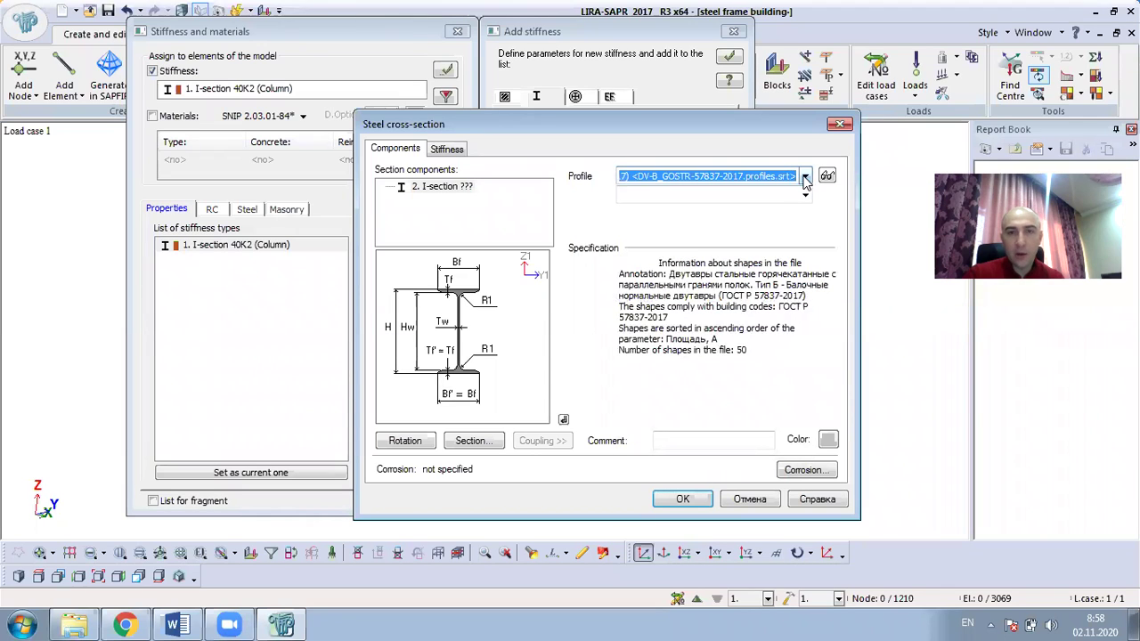
{"action": "left_click", "coordinate": [176, 625]}
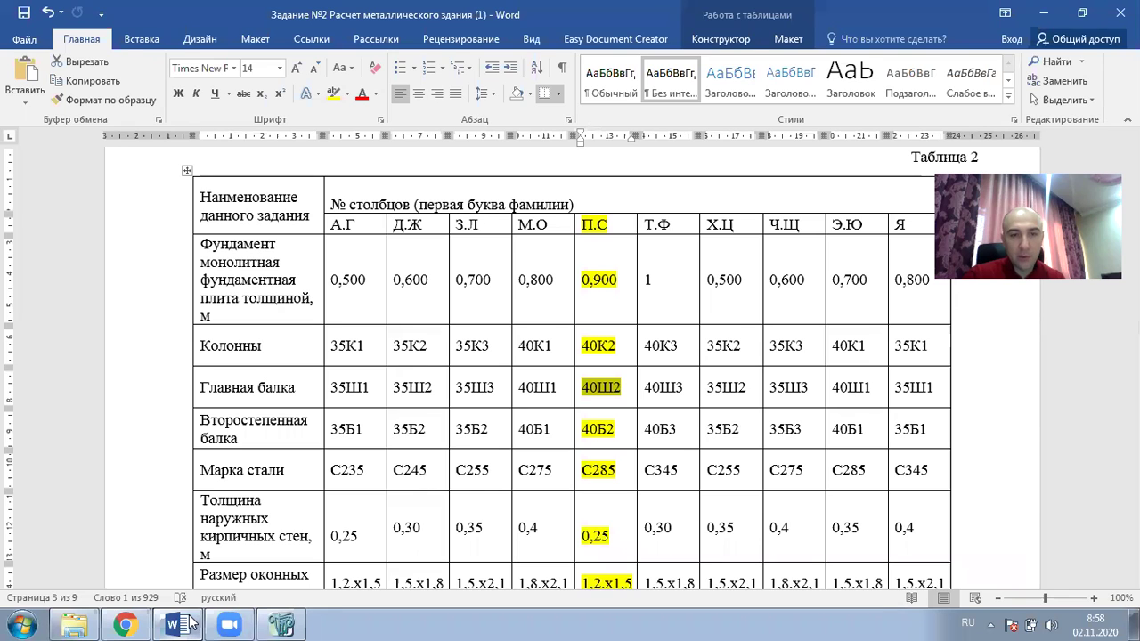
{"action": "left_click", "coordinate": [183, 623]}
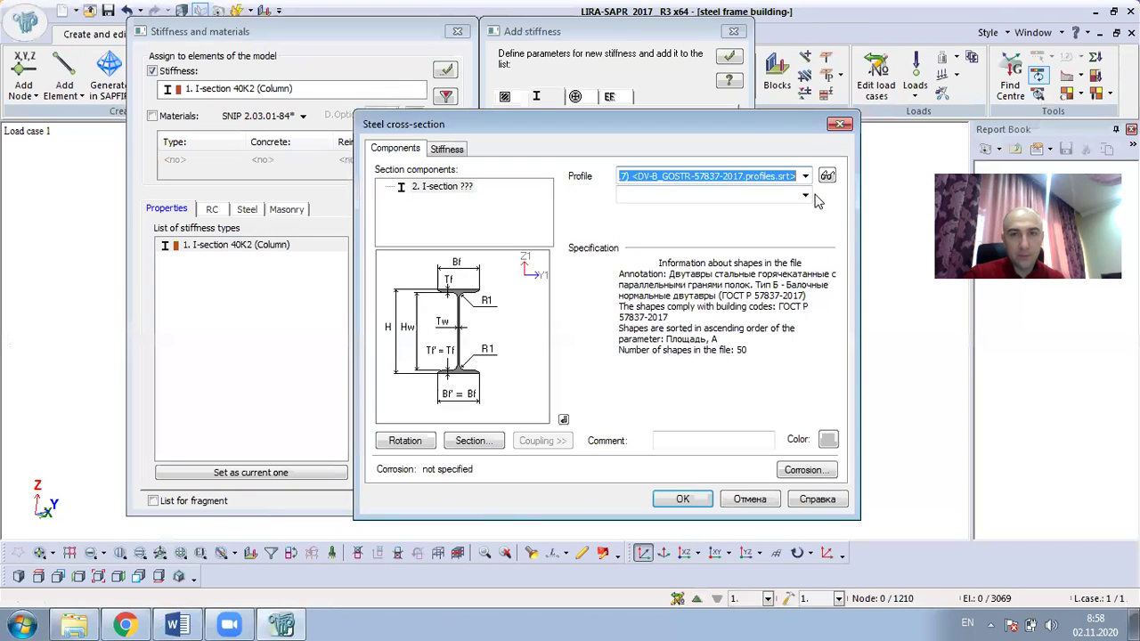
Step: Choose size 40Б2 for the second I-section and enter "Secondary beam" as its comment
{"action": "left_click", "coordinate": [805, 195]}
{"action": "scroll", "coordinate": [667, 438], "scroll_direction": "down", "scroll_amount": 4}
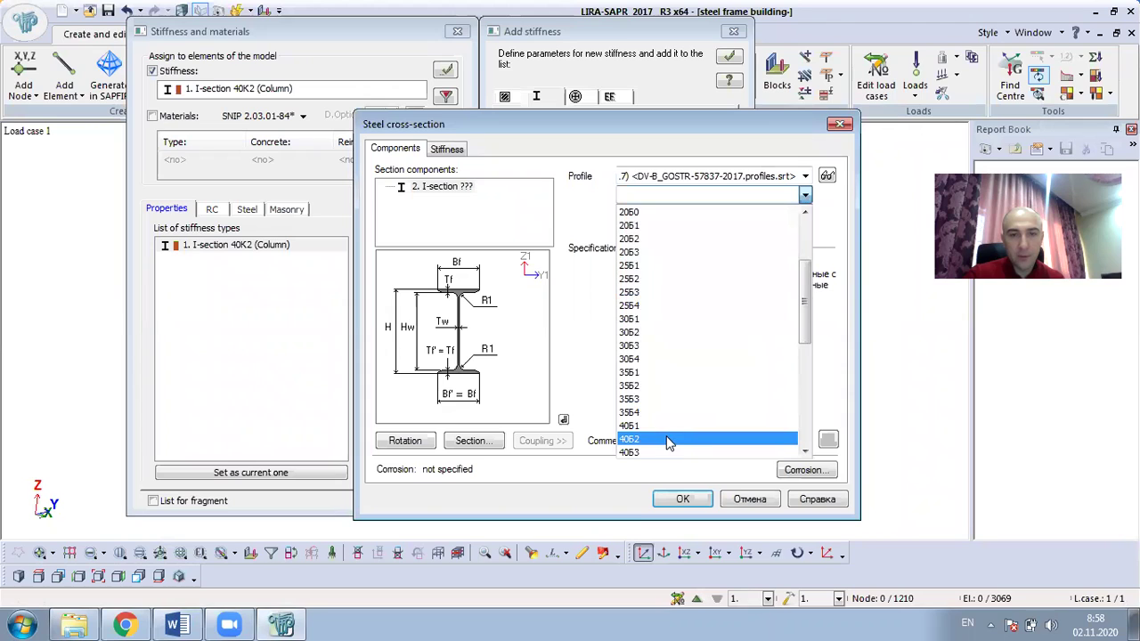
{"action": "left_click", "coordinate": [659, 399]}
{"action": "left_click", "coordinate": [695, 438]}
{"action": "type", "text": "Secon"}
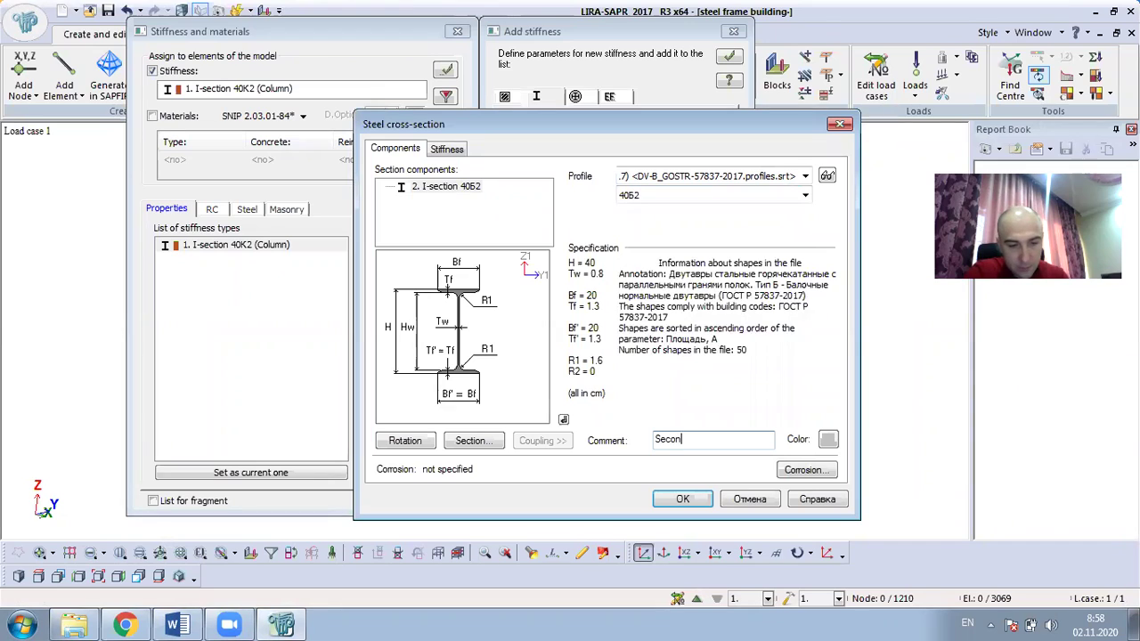
{"action": "type", "text": "dary beam"}
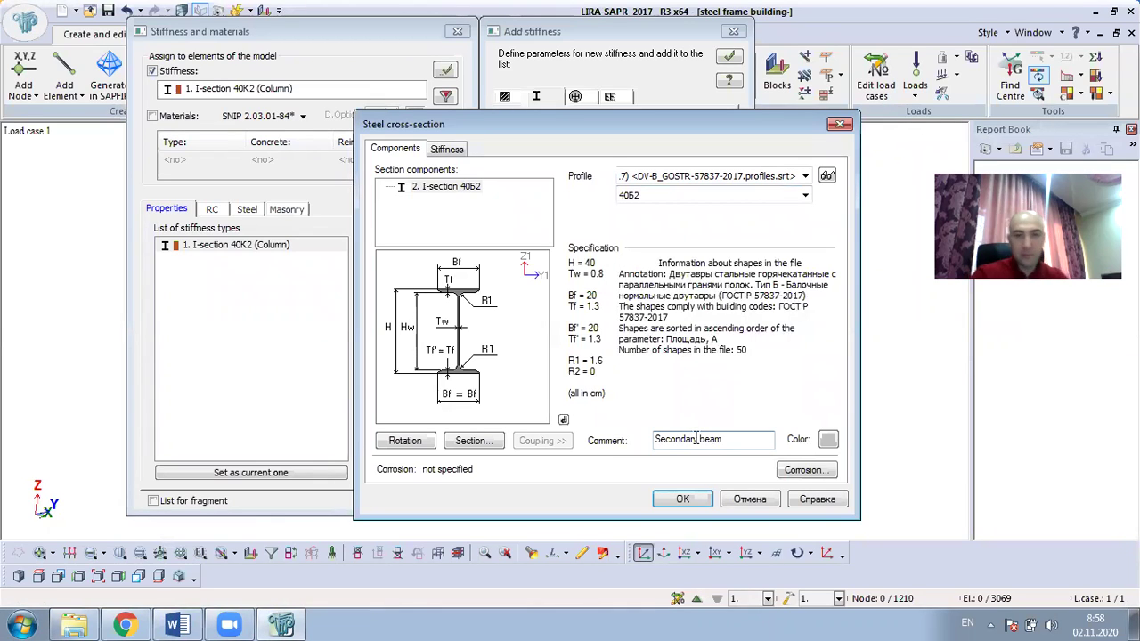
Step: Add the secondary beam section to the stiffness list and start a third I-section using the type Ш profile file DV-SH_GOSTR-57837-2017.profiles.srt
{"action": "left_click", "coordinate": [681, 498]}
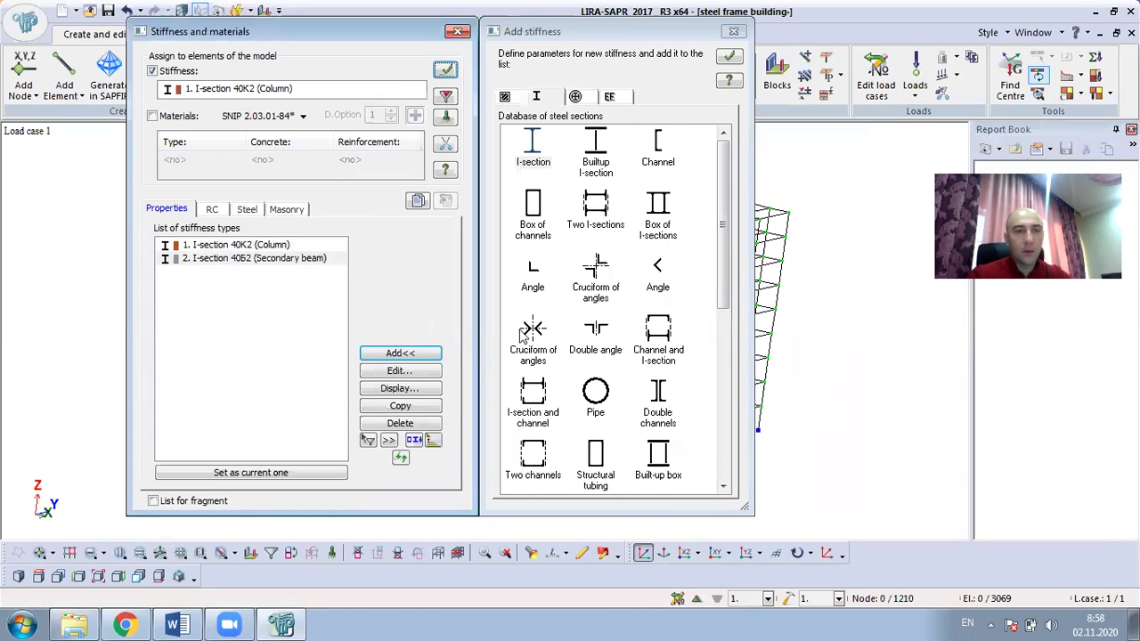
{"action": "double_click", "coordinate": [538, 159]}
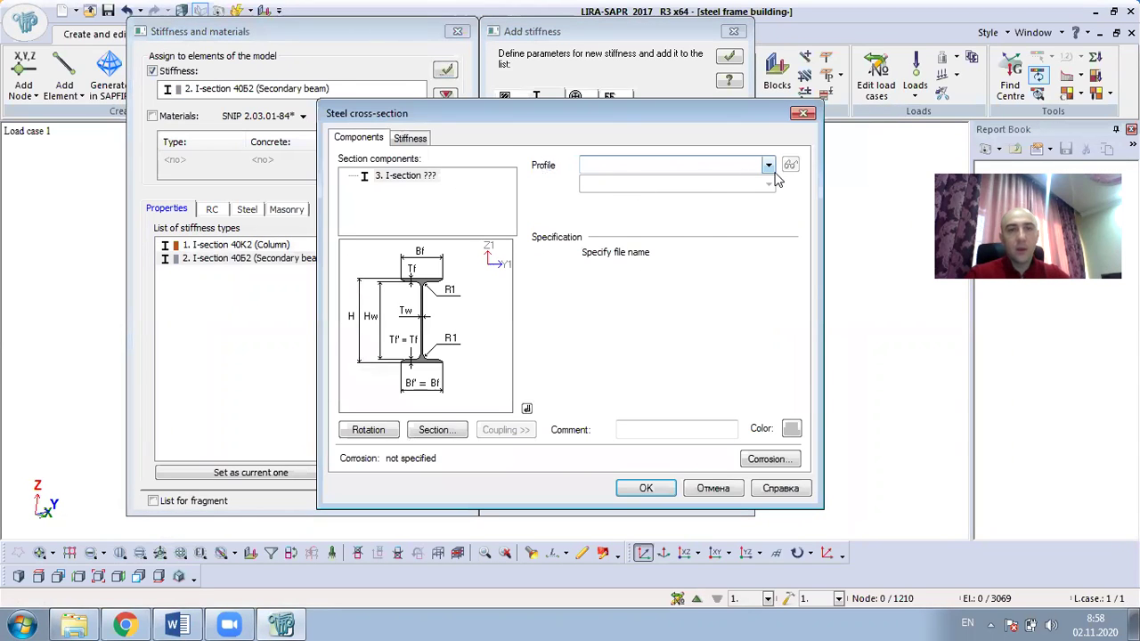
{"action": "left_click", "coordinate": [767, 165]}
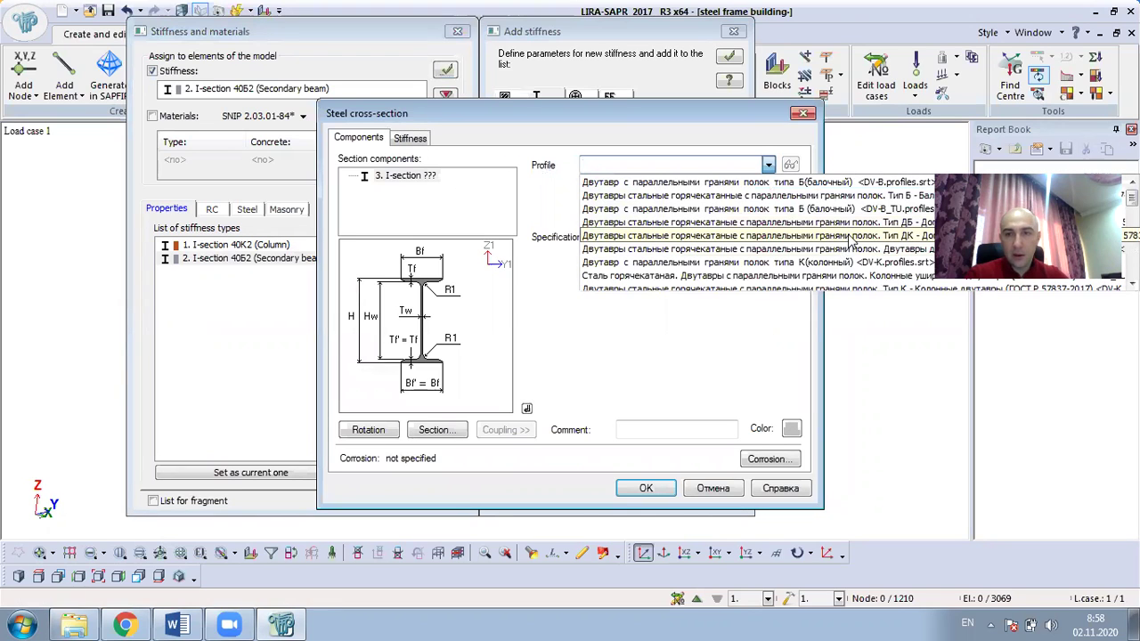
{"action": "scroll", "coordinate": [853, 241], "scroll_direction": "down", "scroll_amount": 2}
{"action": "scroll", "coordinate": [856, 240], "scroll_direction": "down", "scroll_amount": 1}
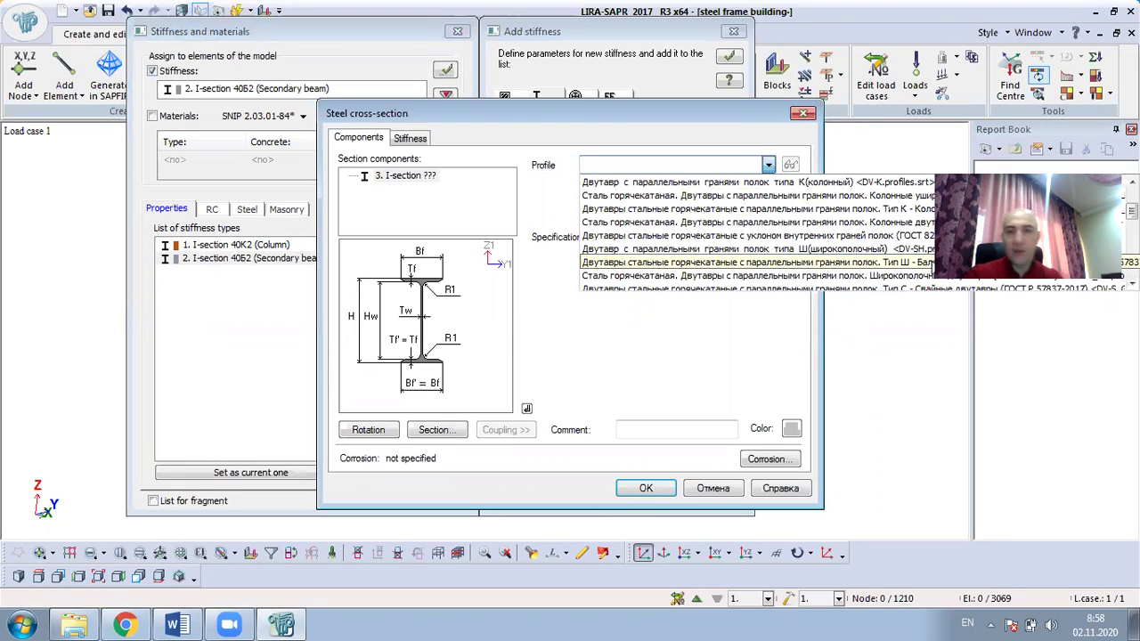
{"action": "left_click", "coordinate": [917, 263]}
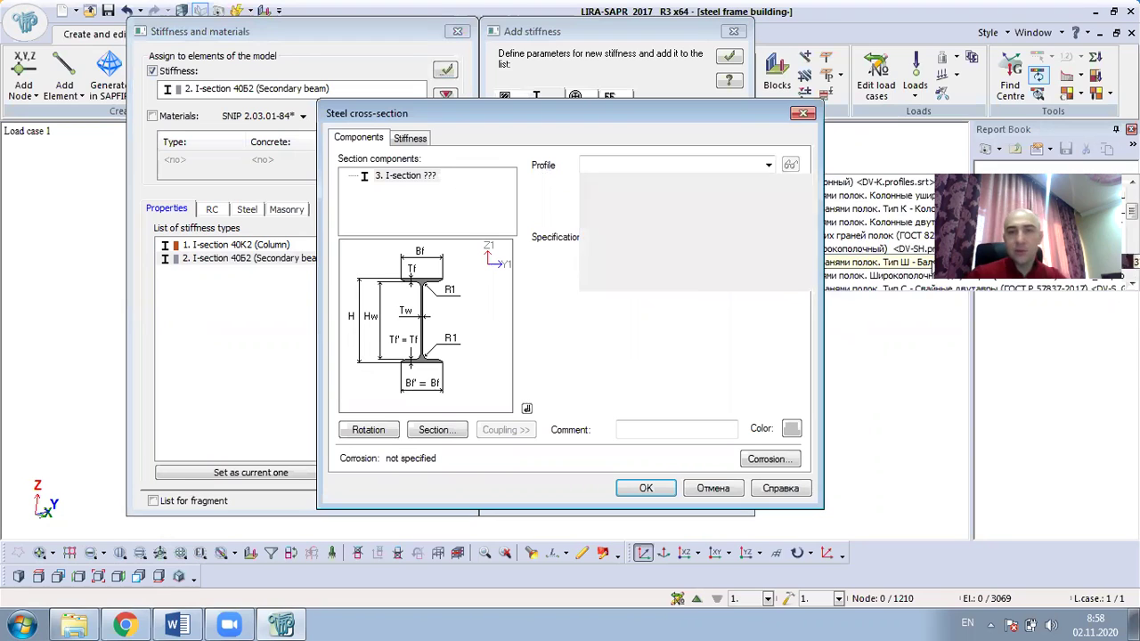
Step: Choose size 40Ш2 for the third I-section, comment it "Main beam", and add it to the stiffness list
{"action": "left_click", "coordinate": [767, 184]}
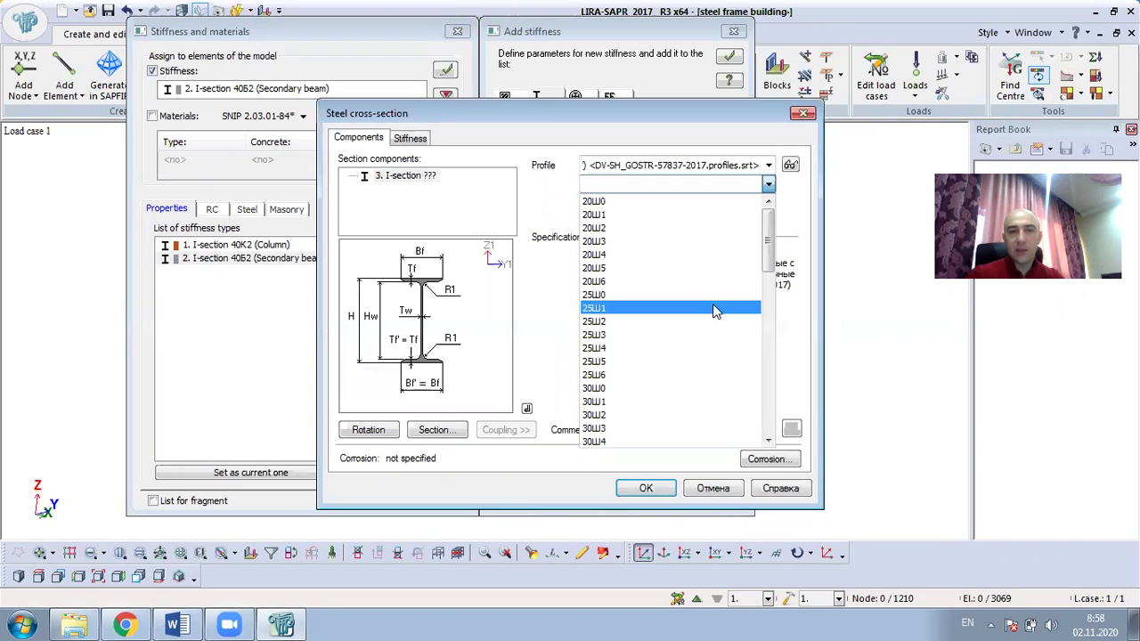
{"action": "scroll", "coordinate": [699, 396], "scroll_direction": "down", "scroll_amount": 6}
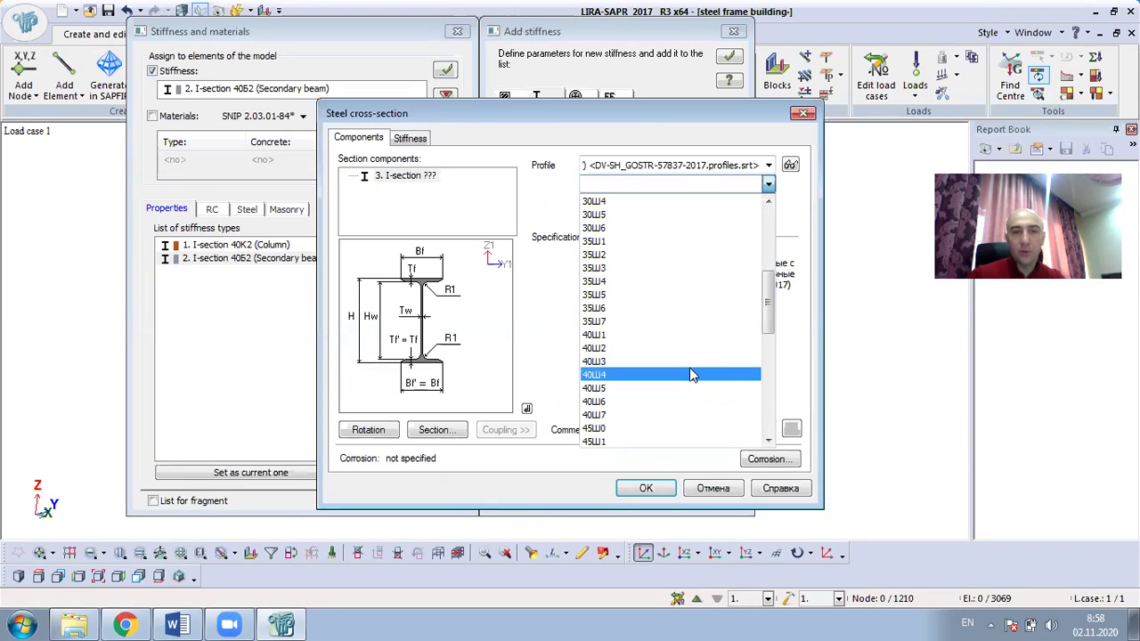
{"action": "left_click", "coordinate": [650, 347]}
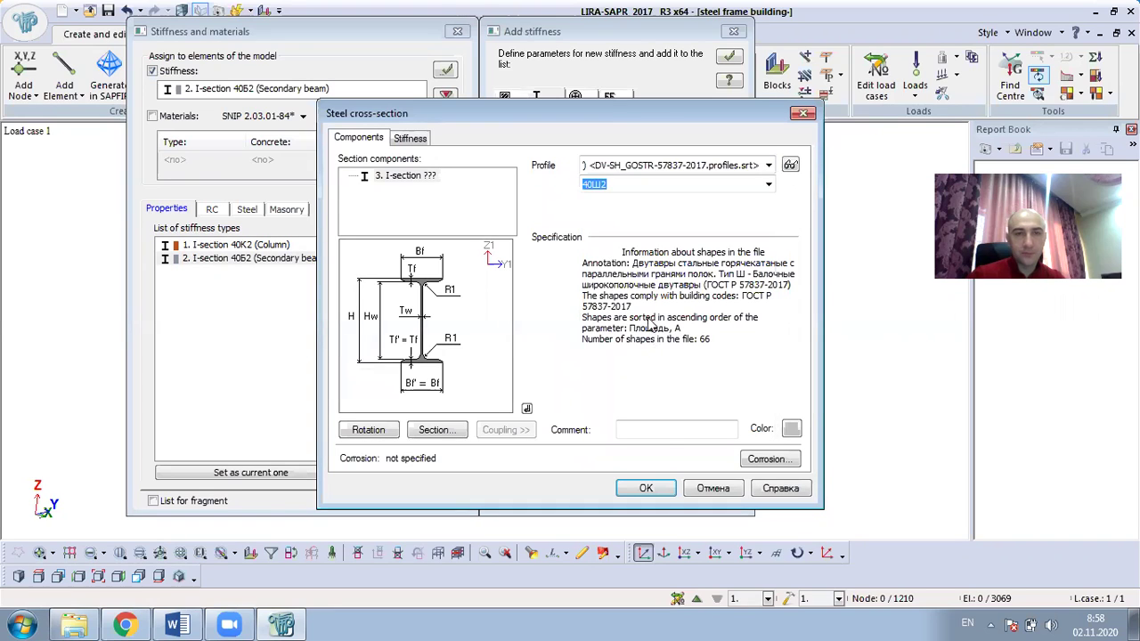
{"action": "left_click", "coordinate": [665, 432]}
{"action": "type", "text": "Main beam"}
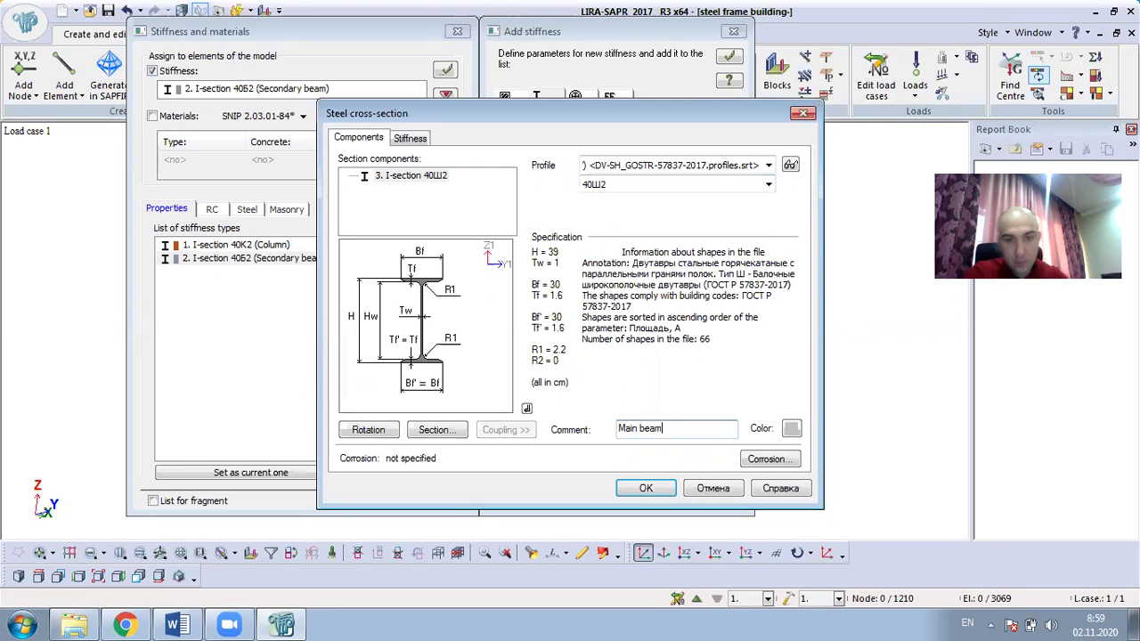
{"action": "left_click", "coordinate": [646, 488]}
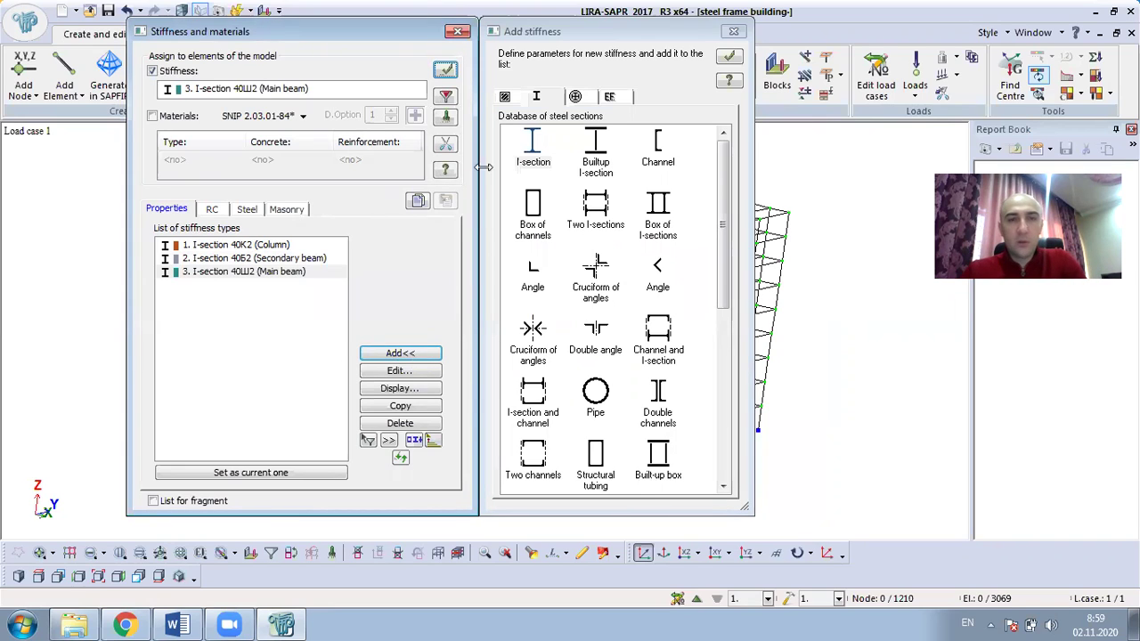
{"action": "left_click", "coordinate": [619, 99]}
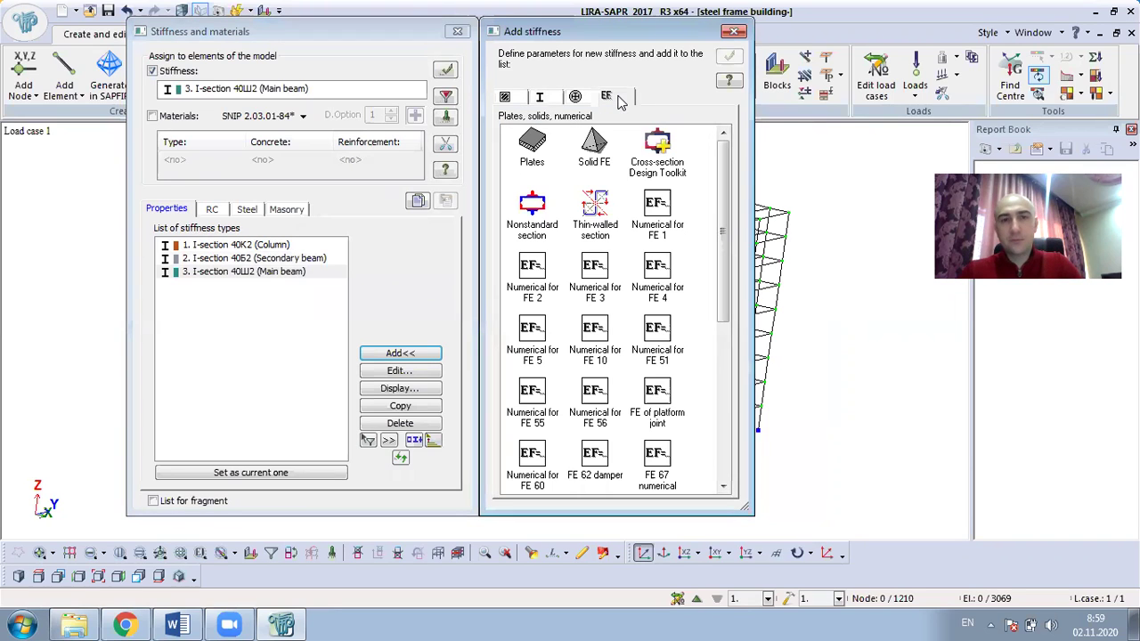
{"action": "left_click", "coordinate": [534, 149]}
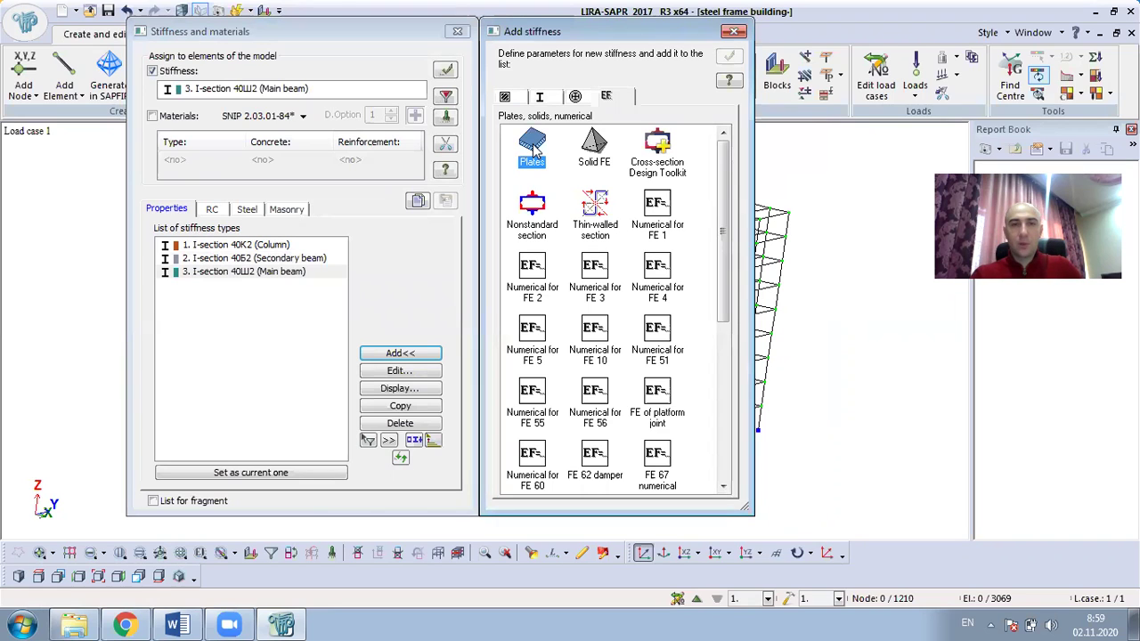
{"action": "double_click", "coordinate": [534, 149]}
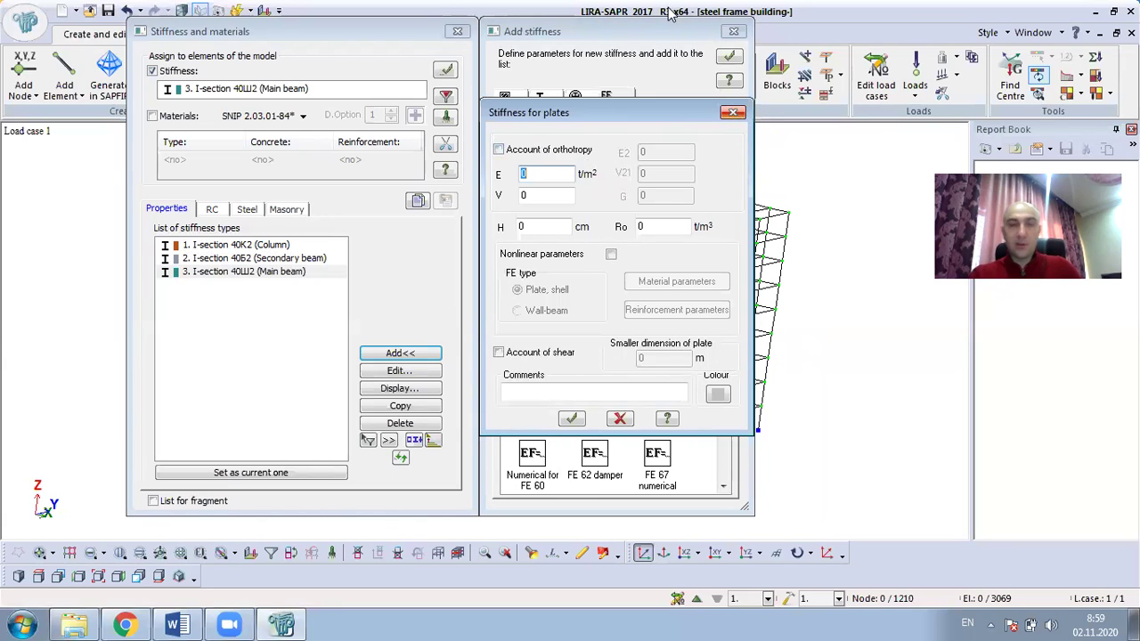
{"action": "left_click", "coordinate": [732, 113]}
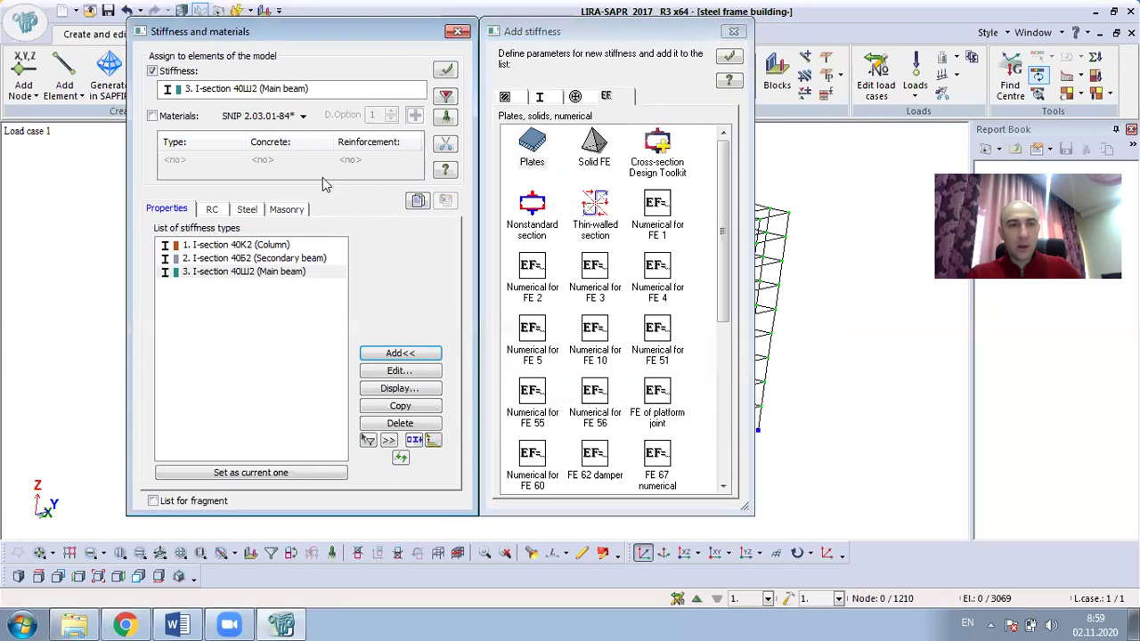
Step: Add a concrete entry in the SNIP 2.03.01-84* reinforced concrete material data and select class B25 to look up its elastic modulus Eb
{"action": "left_click", "coordinate": [212, 210]}
{"action": "left_click", "coordinate": [383, 288]}
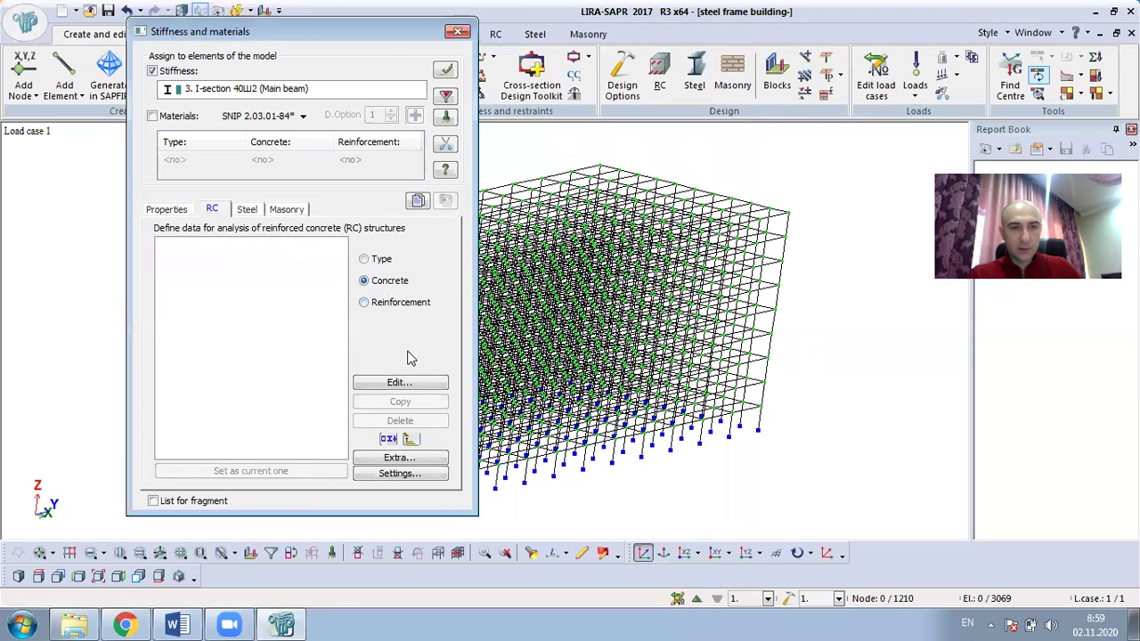
{"action": "left_click", "coordinate": [410, 384]}
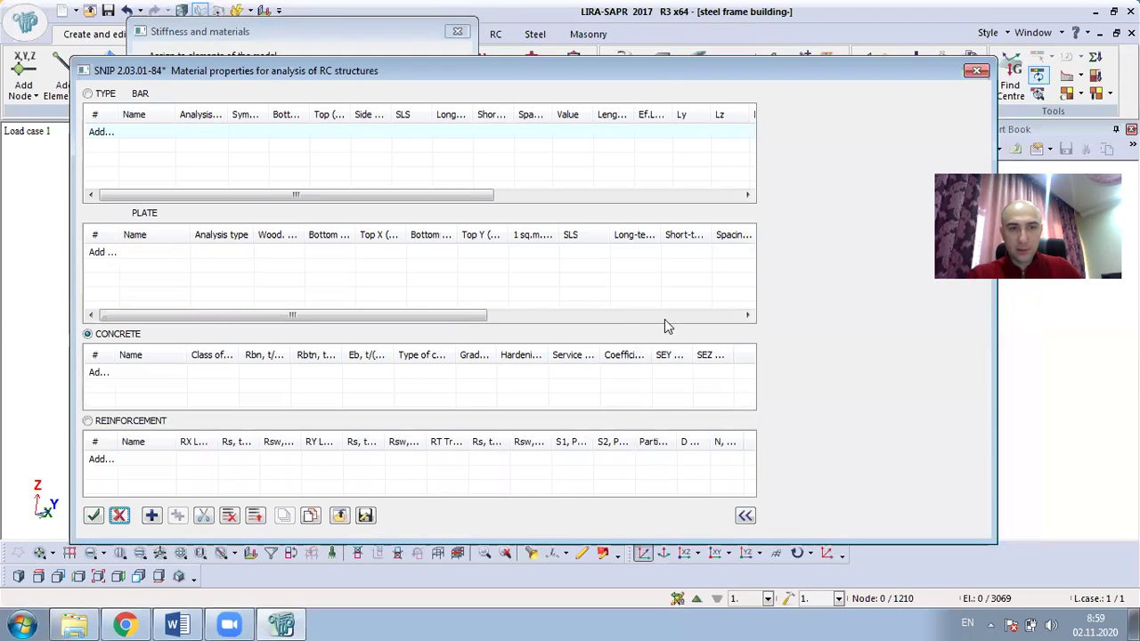
{"action": "left_click", "coordinate": [156, 374]}
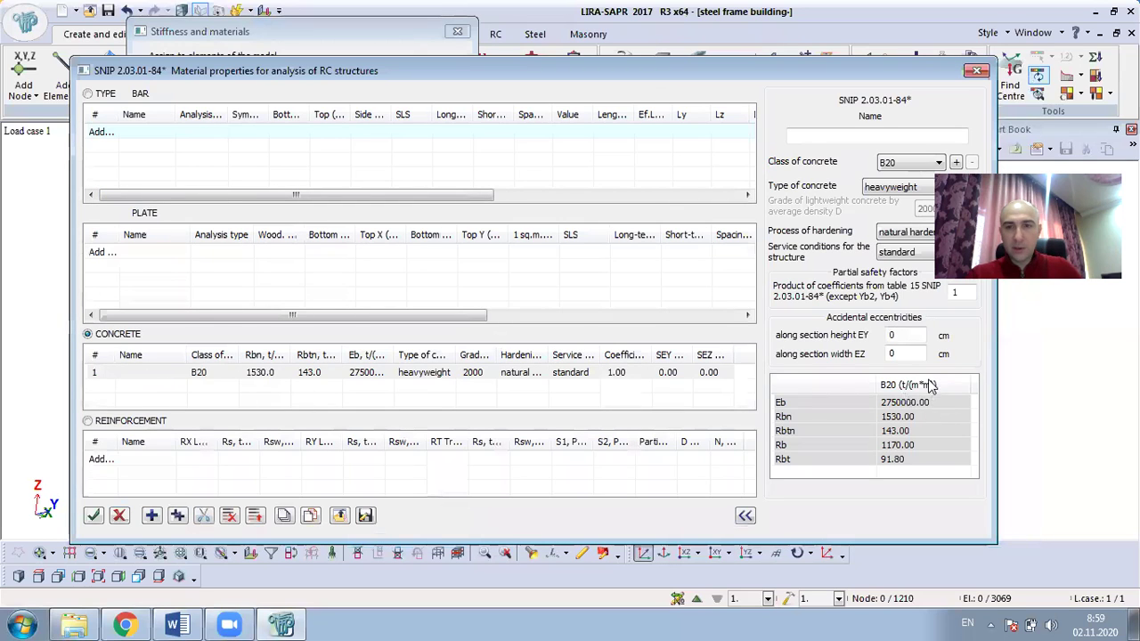
{"action": "left_click", "coordinate": [938, 162]}
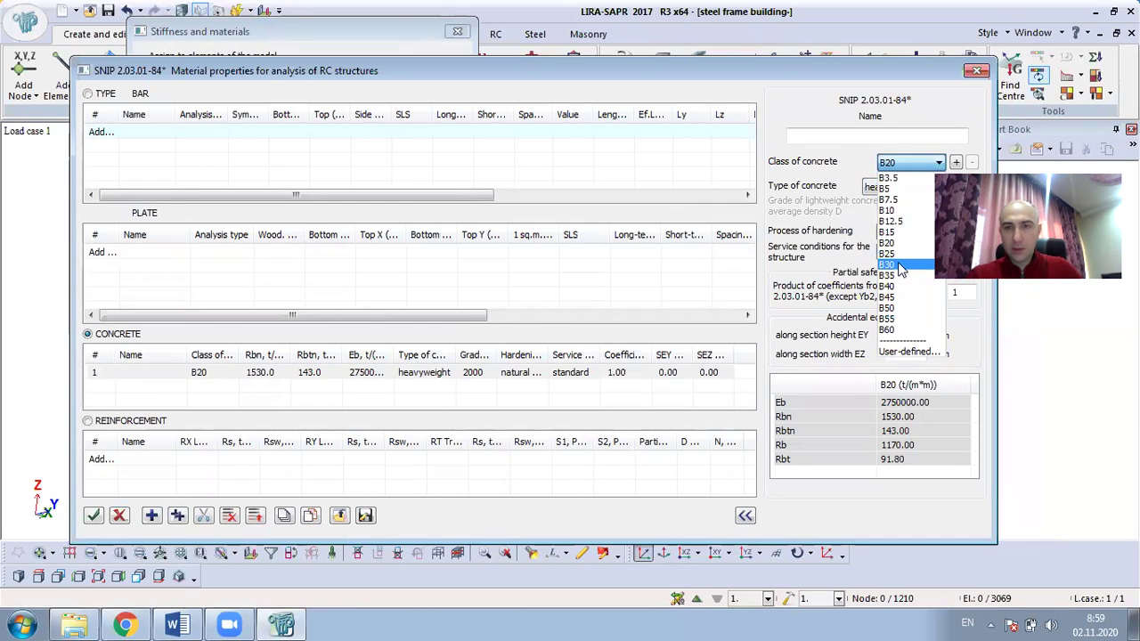
{"action": "left_click", "coordinate": [893, 253]}
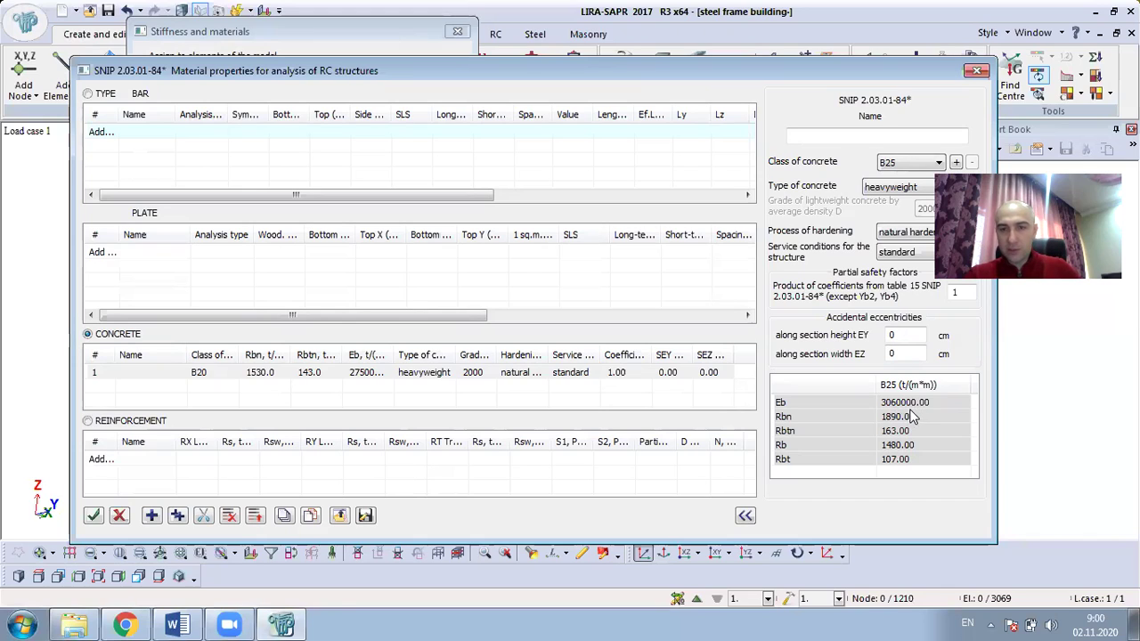
{"action": "left_click", "coordinate": [974, 71]}
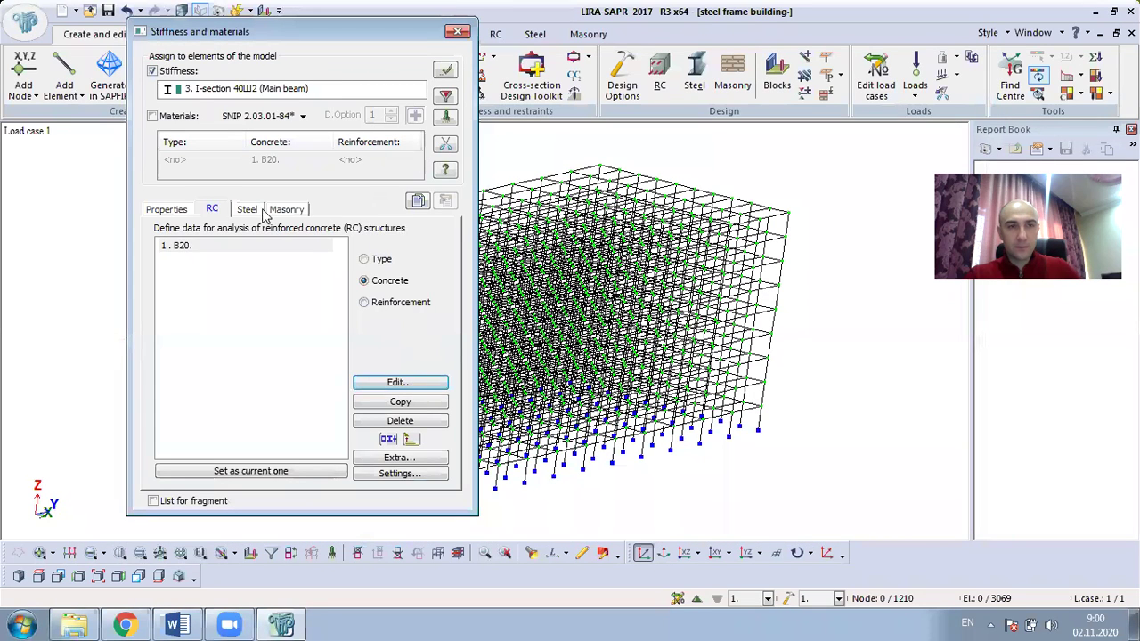
Step: Start a new plate stiffness and set its elastic modulus E to 3060000 t/m²
{"action": "left_click", "coordinate": [184, 212]}
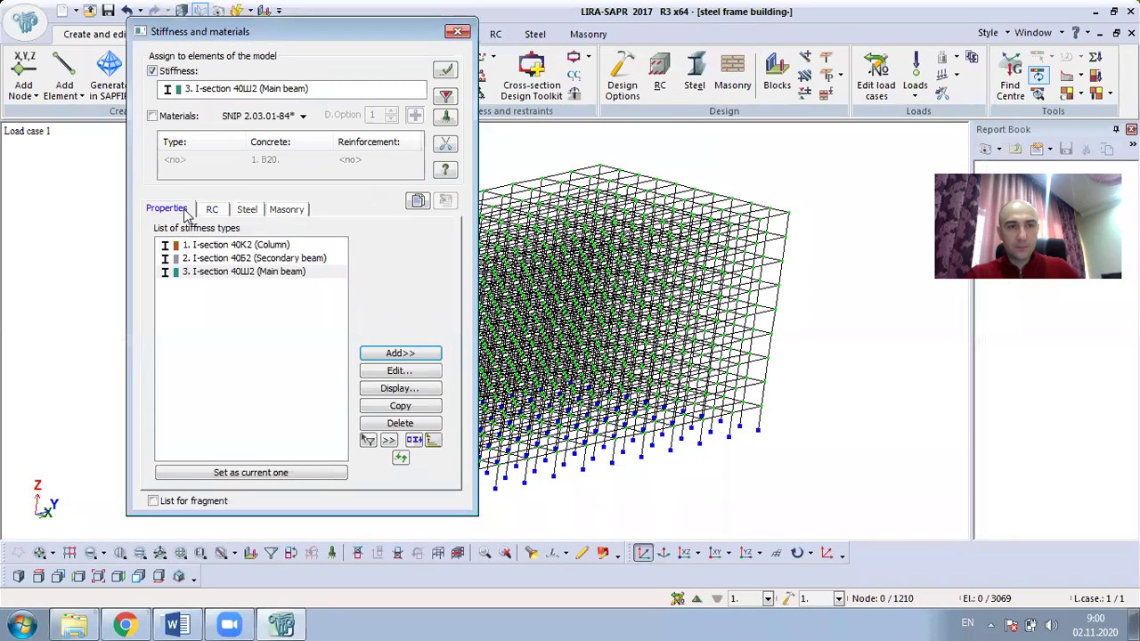
{"action": "left_click", "coordinate": [415, 355]}
{"action": "left_click", "coordinate": [610, 97]}
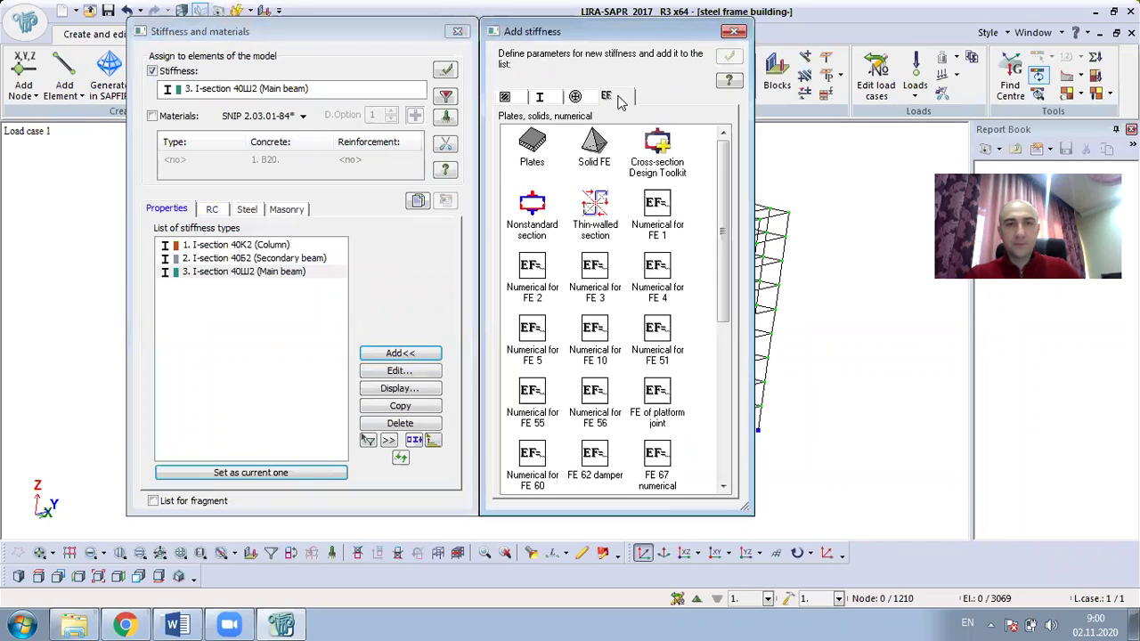
{"action": "double_click", "coordinate": [530, 151]}
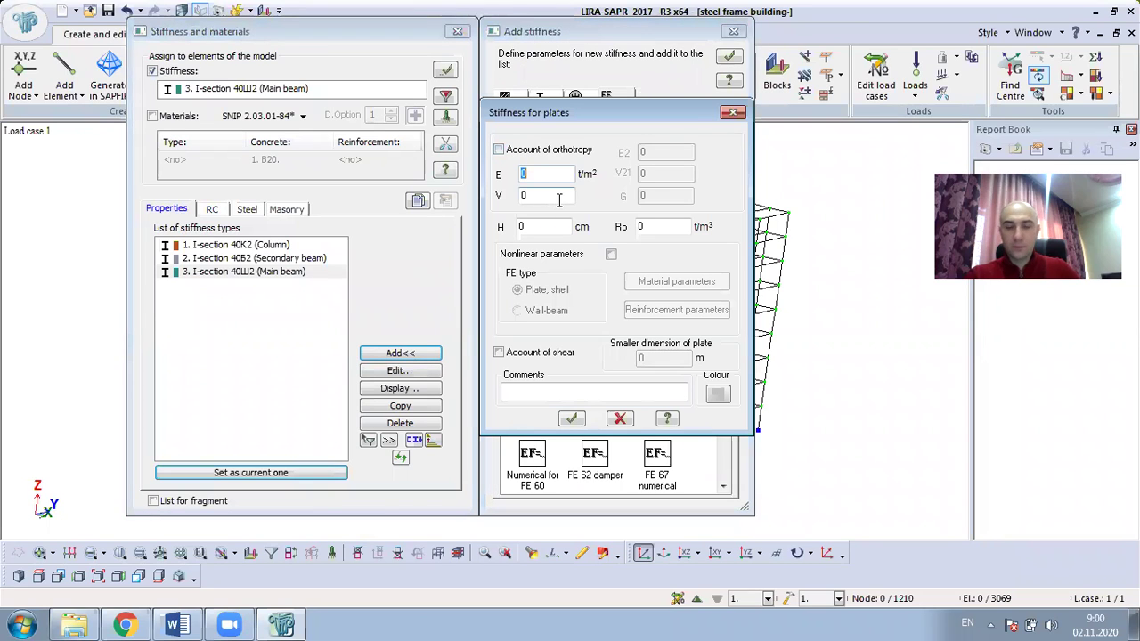
{"action": "type", "text": "3060"}
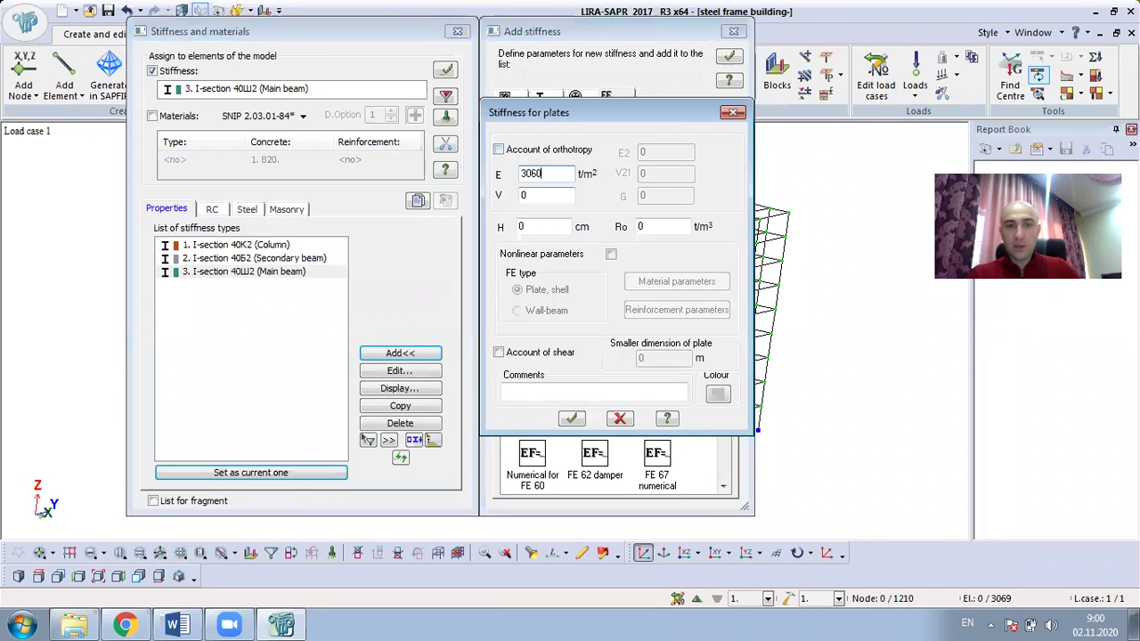
{"action": "type", "text": "000"}
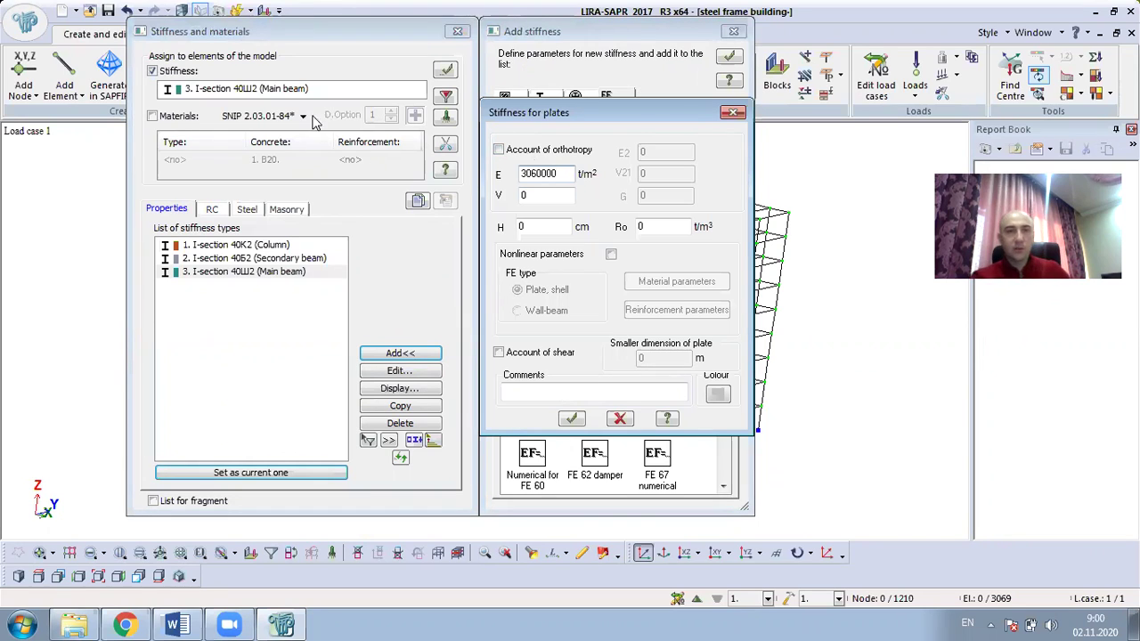
Step: Set the plate's Poisson's ratio V to 0.2, thickness H to 15 cm and density Ro to 2.5 t/m³
{"action": "left_click", "coordinate": [548, 197]}
{"action": "type", "text": "/"}
{"action": "key", "text": "BackSpace"}
{"action": "type", "text": ".2"}
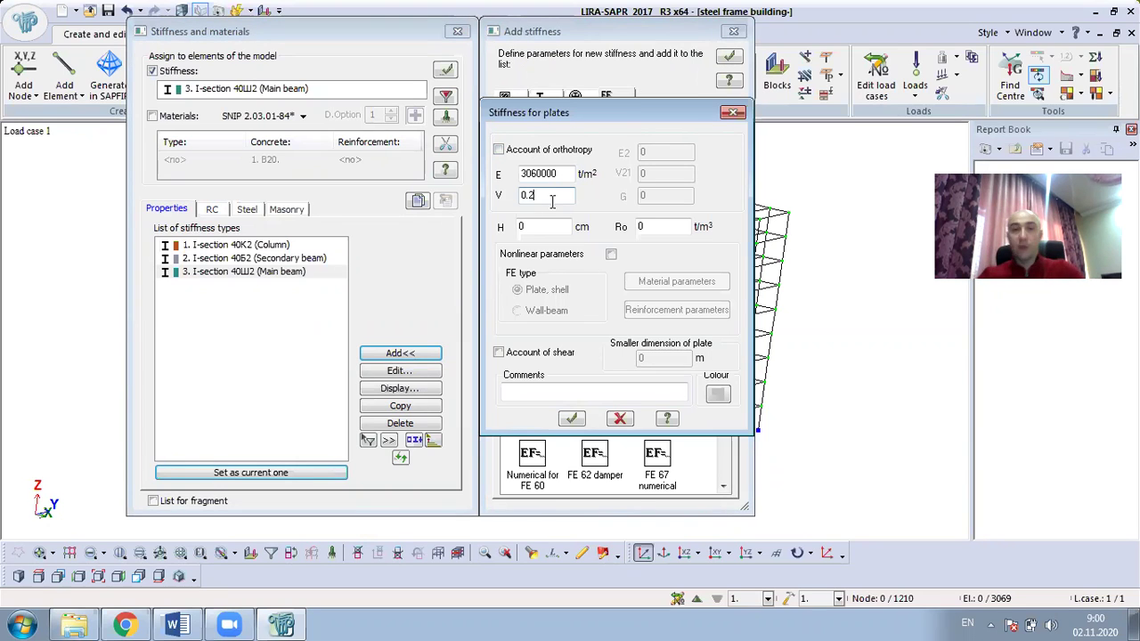
{"action": "key", "text": "Tab"}
{"action": "type", "text": "15"}
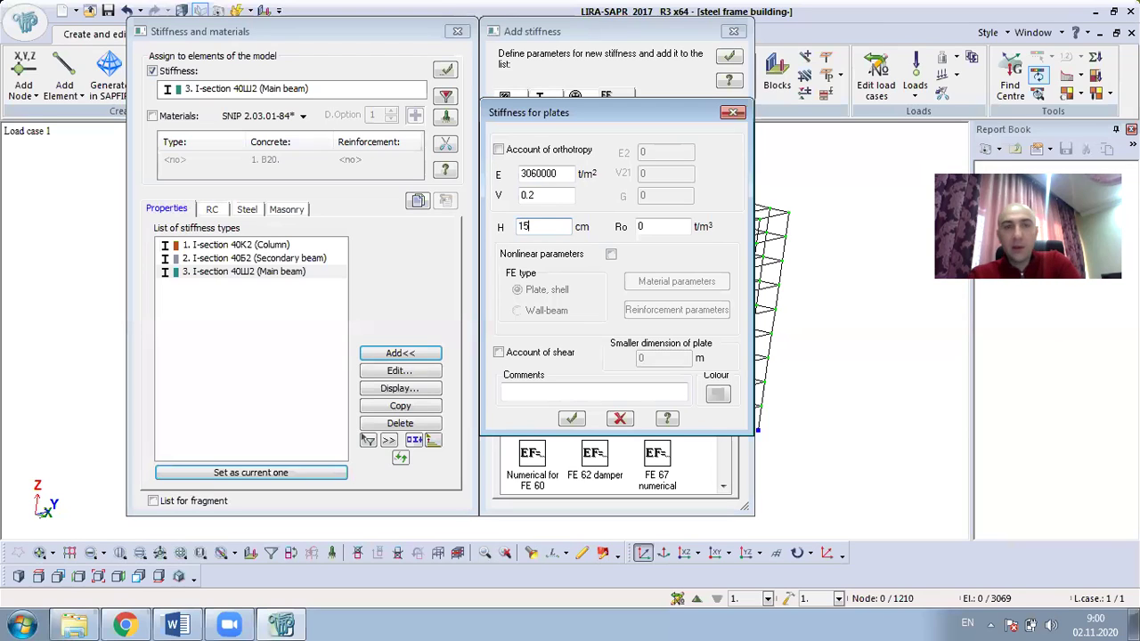
{"action": "key", "text": "Tab"}
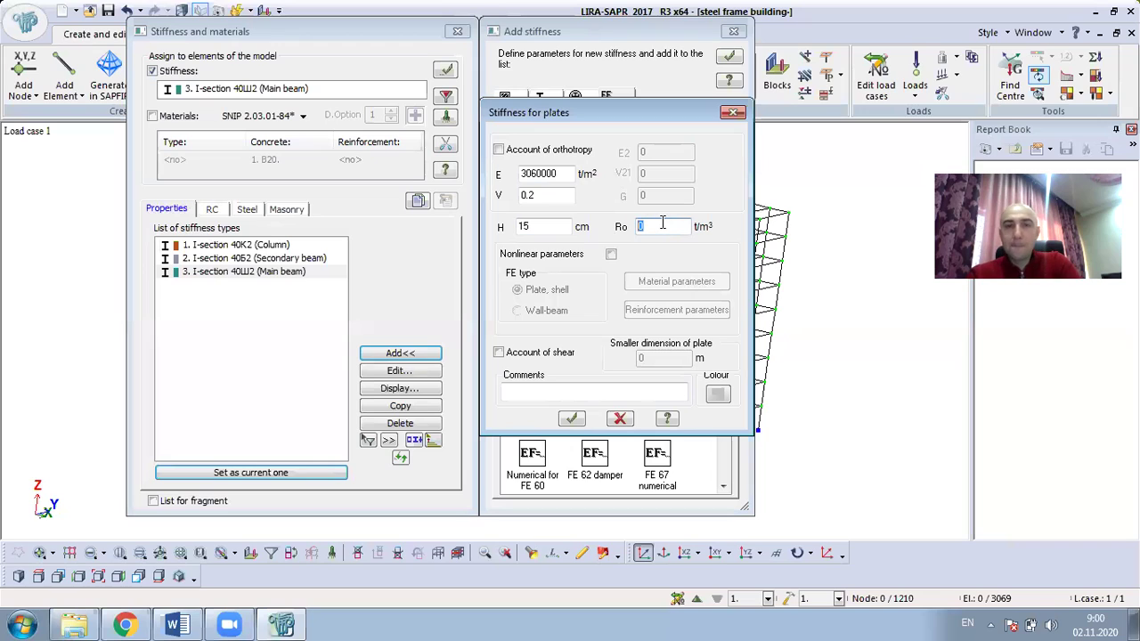
{"action": "type", "text": "2"}
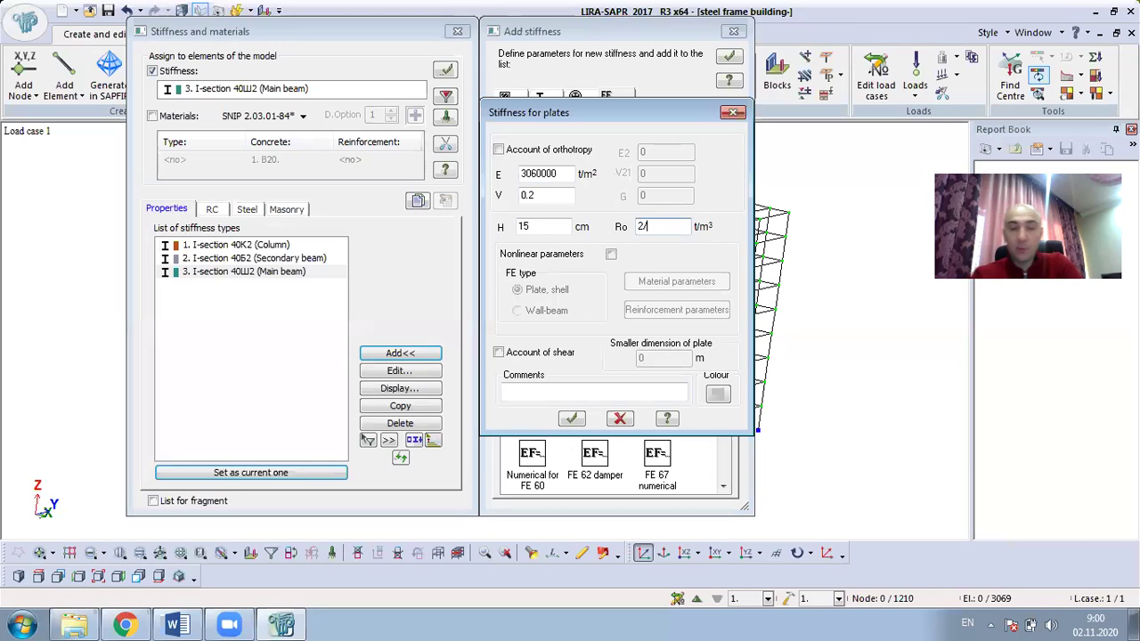
{"action": "type", "text": ".5"}
Step: Comment the plate stiffness "Monolithic Slab" and add it to the stiffness list
{"action": "left_click", "coordinate": [594, 389]}
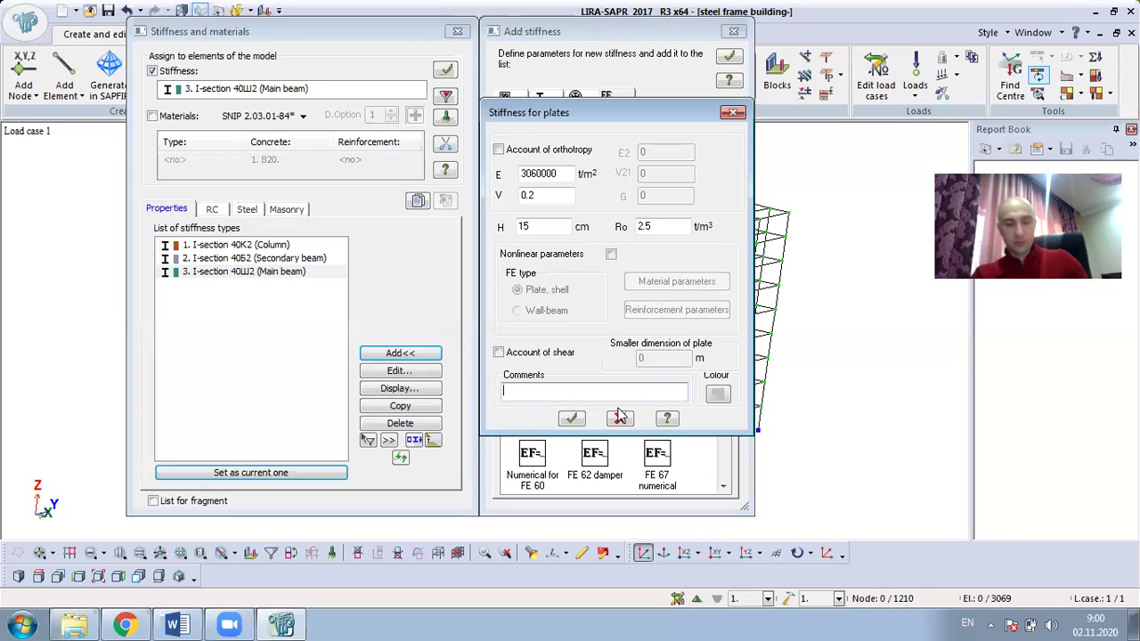
{"action": "type", "text": "S"}
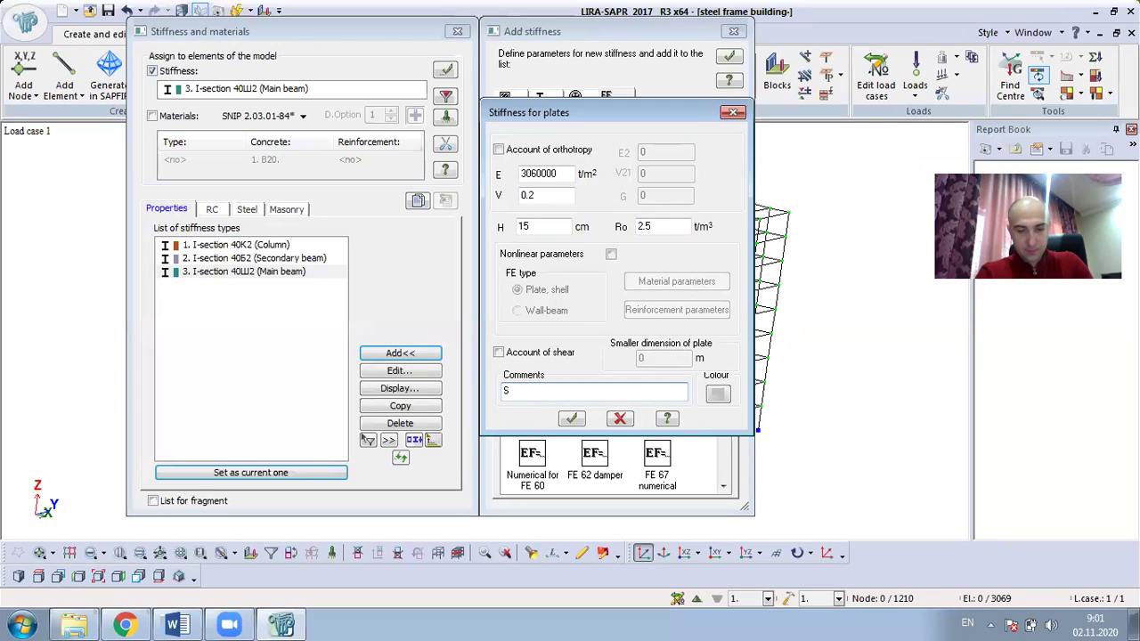
{"action": "type", "text": "lab"}
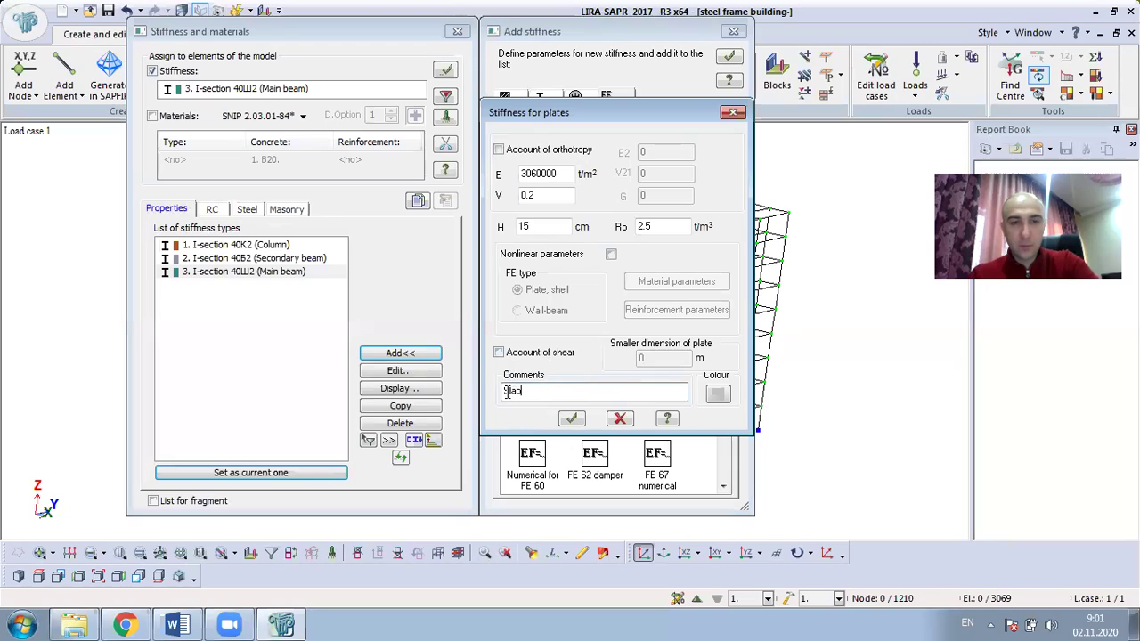
{"action": "type", "text": "Monol"}
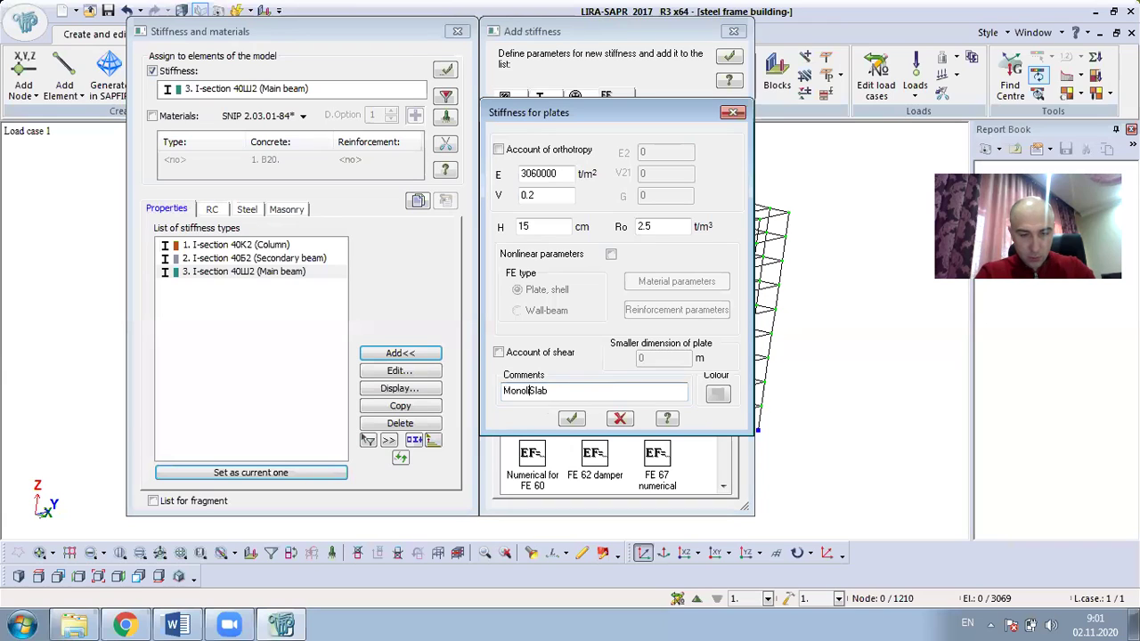
{"action": "type", "text": "ithic"}
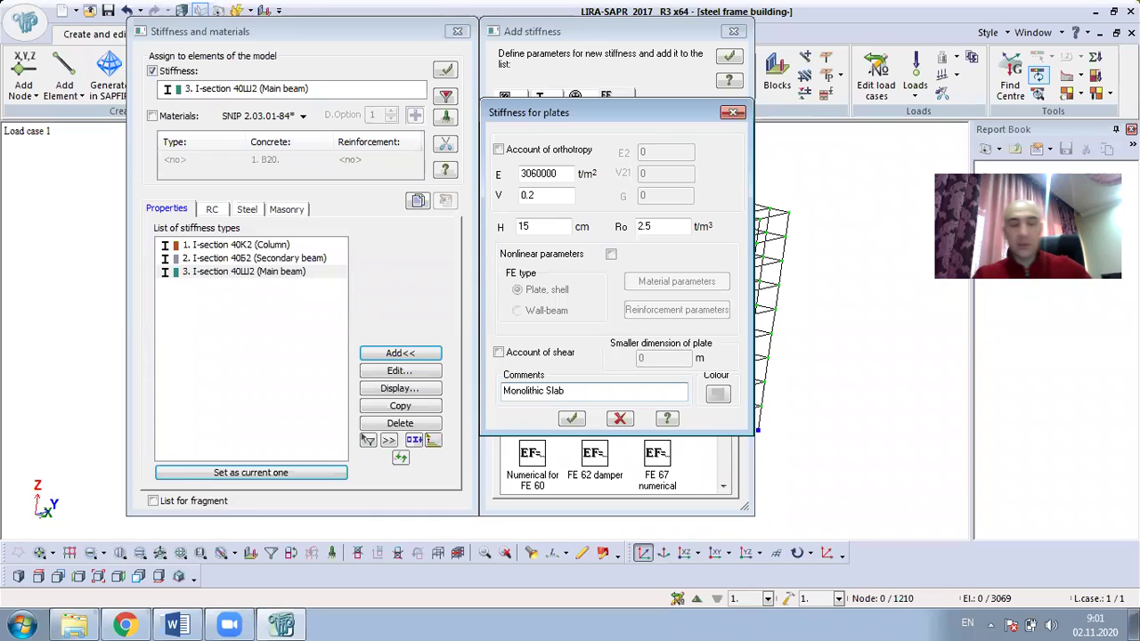
{"action": "left_click", "coordinate": [572, 419]}
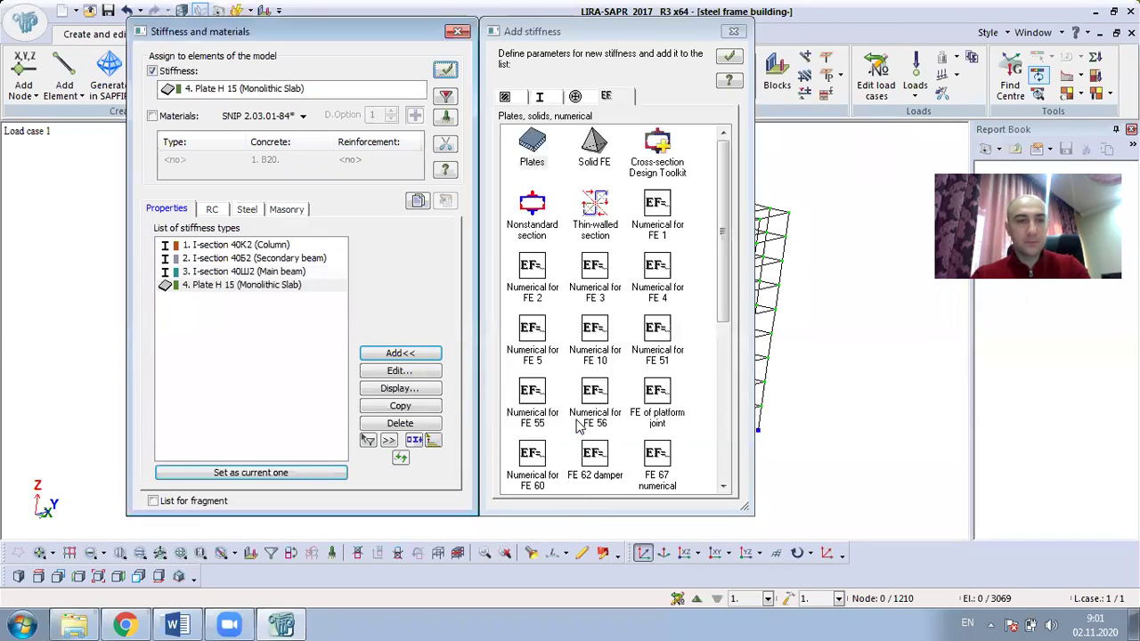
Step: Duplicate the Monolithic Slab plate stiffness in the list of stiffness types
{"action": "left_click", "coordinate": [235, 286]}
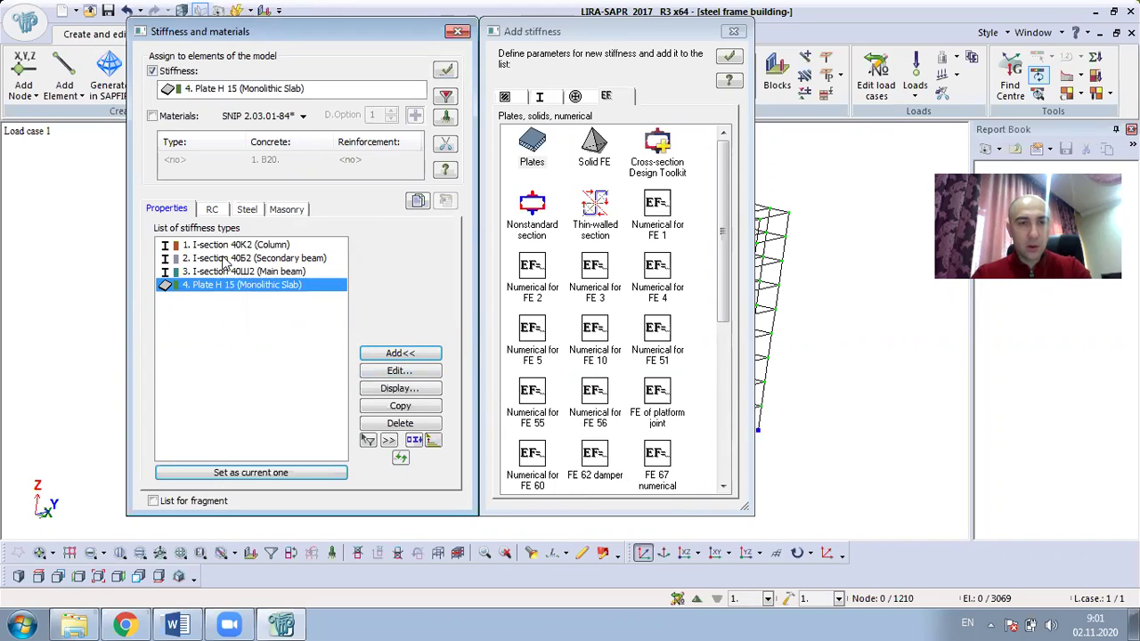
{"action": "left_click", "coordinate": [265, 305]}
{"action": "left_click", "coordinate": [264, 287]}
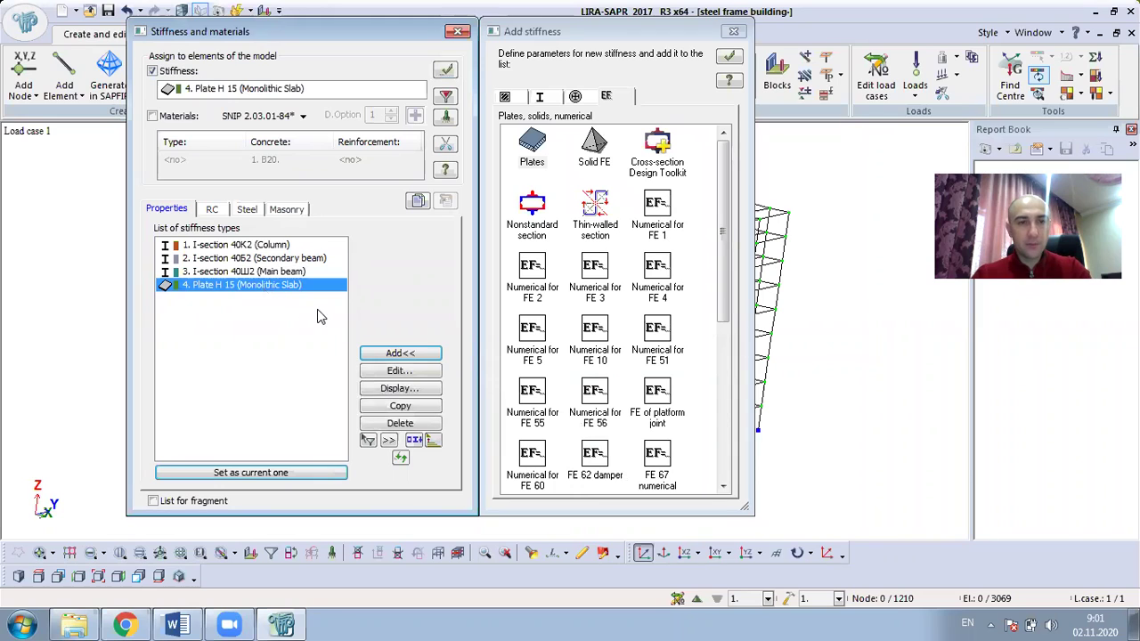
{"action": "left_click", "coordinate": [402, 407]}
{"action": "left_click", "coordinate": [256, 302]}
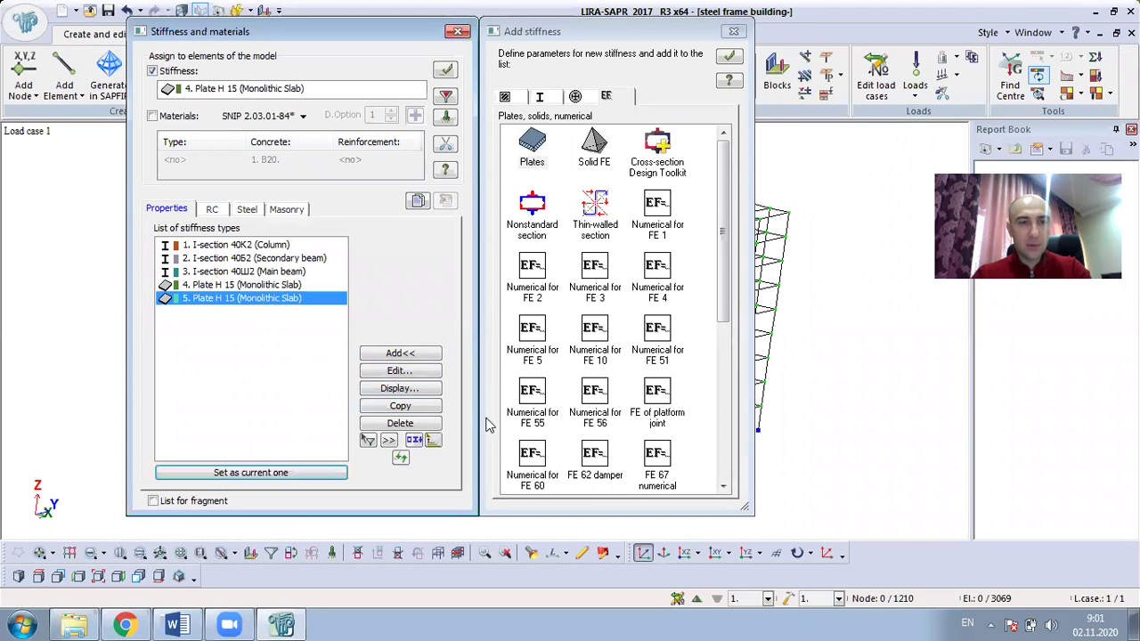
Step: Change the comment of the copied slab stiffness to "Monolithic Top Slab"
{"action": "left_click", "coordinate": [419, 372]}
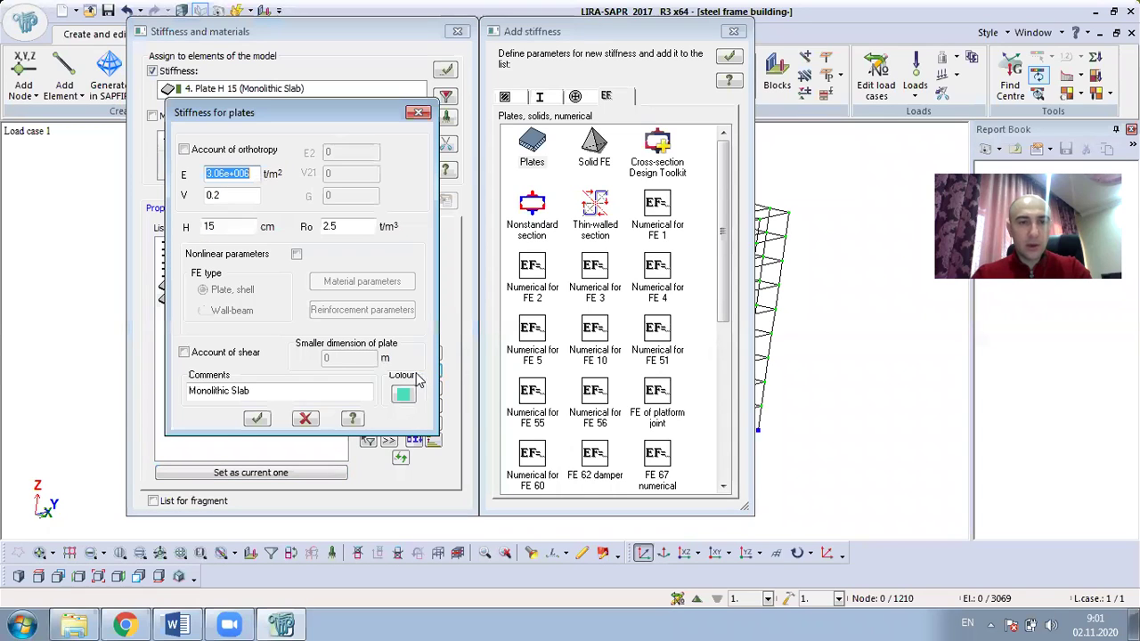
{"action": "left_click", "coordinate": [257, 395]}
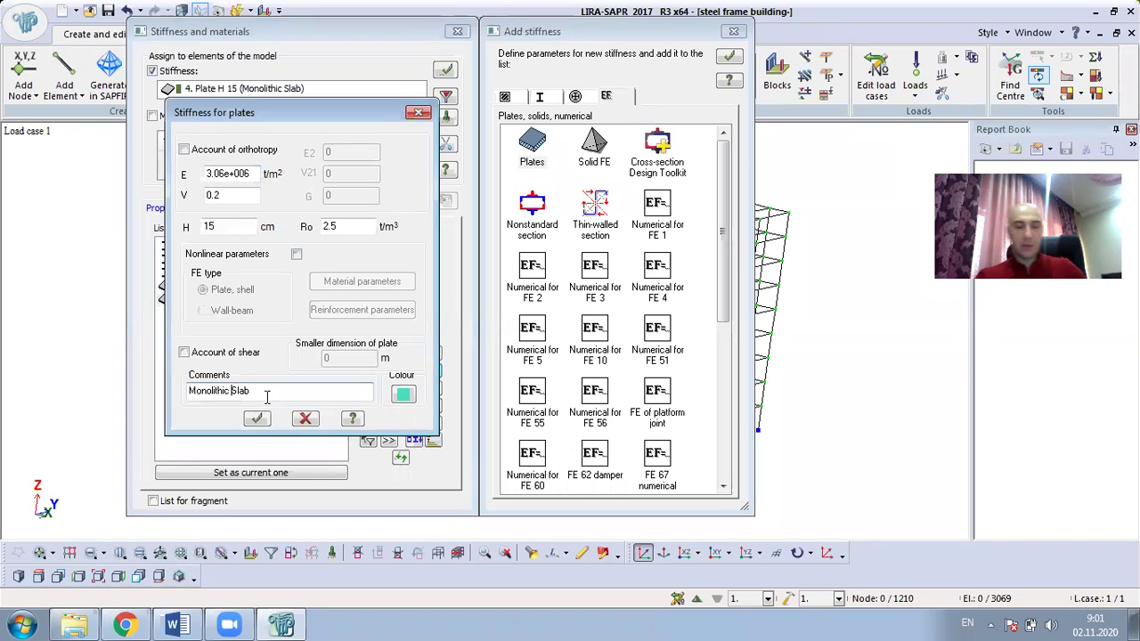
{"action": "type", "text": "T"}
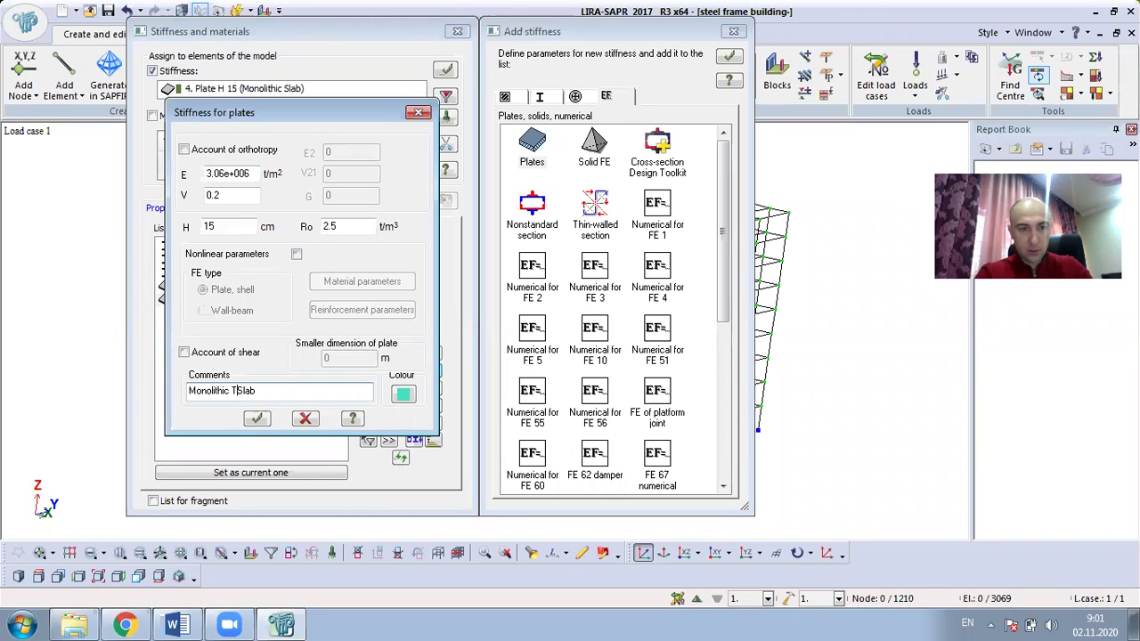
{"action": "type", "text": "op"}
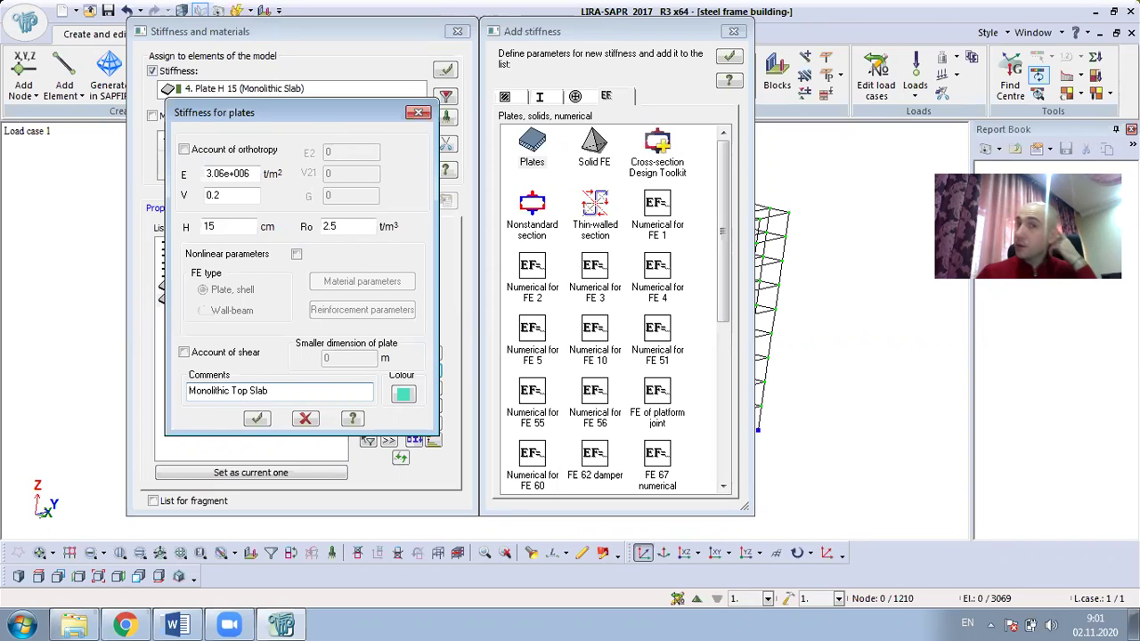
{"action": "left_click", "coordinate": [259, 418]}
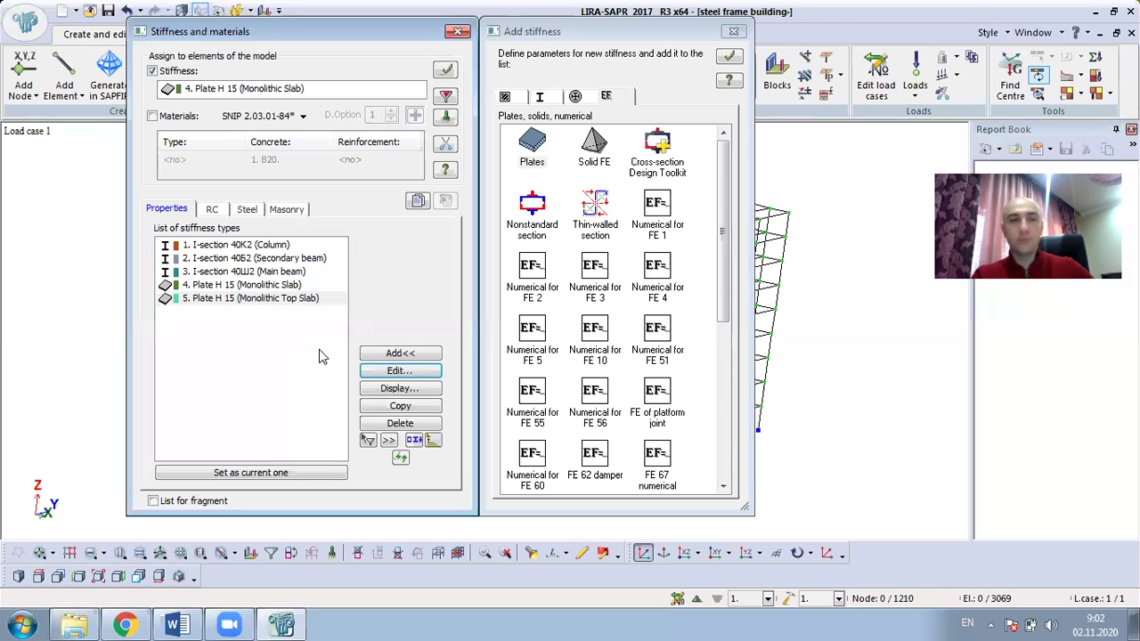
Step: Start a new rectangular bar stiffness from the standard section types
{"action": "left_click", "coordinate": [406, 356]}
{"action": "left_click", "coordinate": [407, 355]}
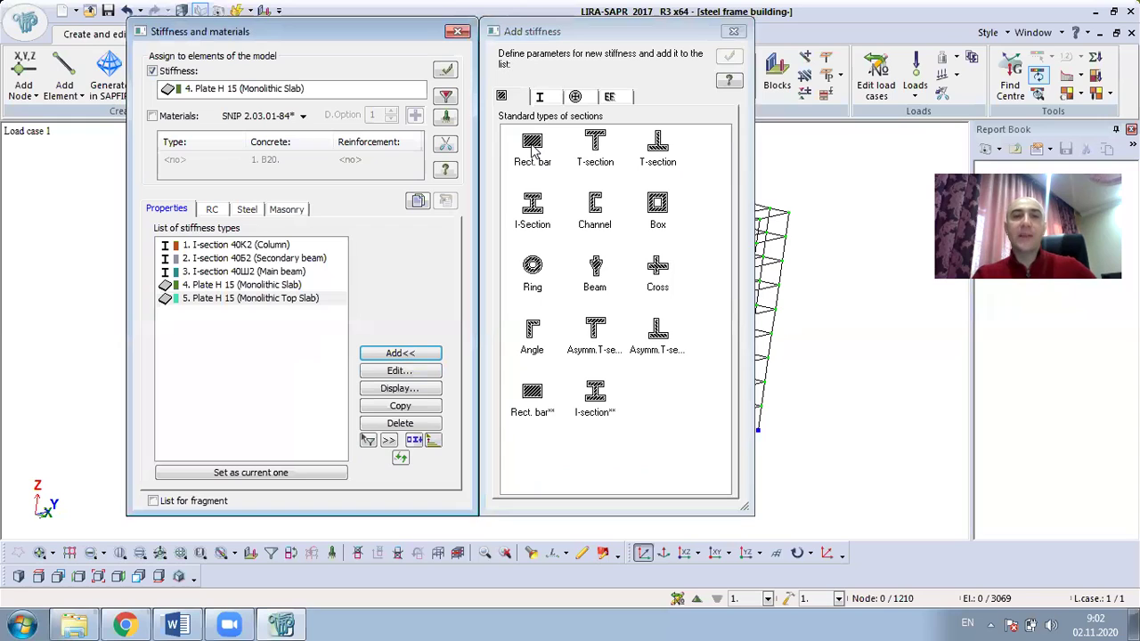
{"action": "double_click", "coordinate": [533, 149]}
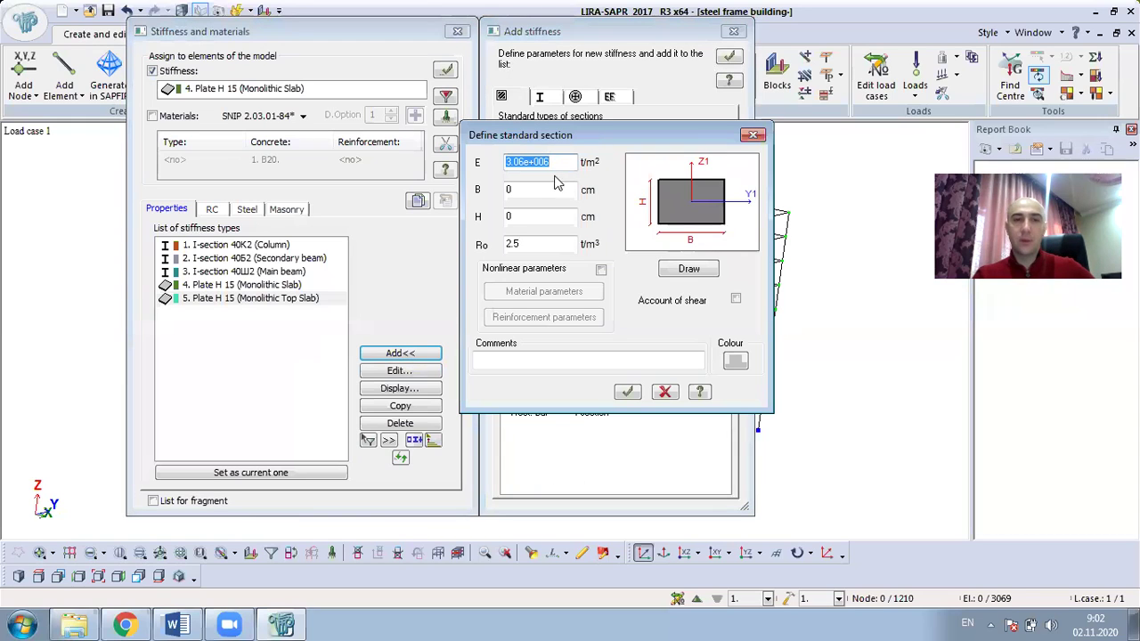
{"action": "left_click", "coordinate": [545, 190]}
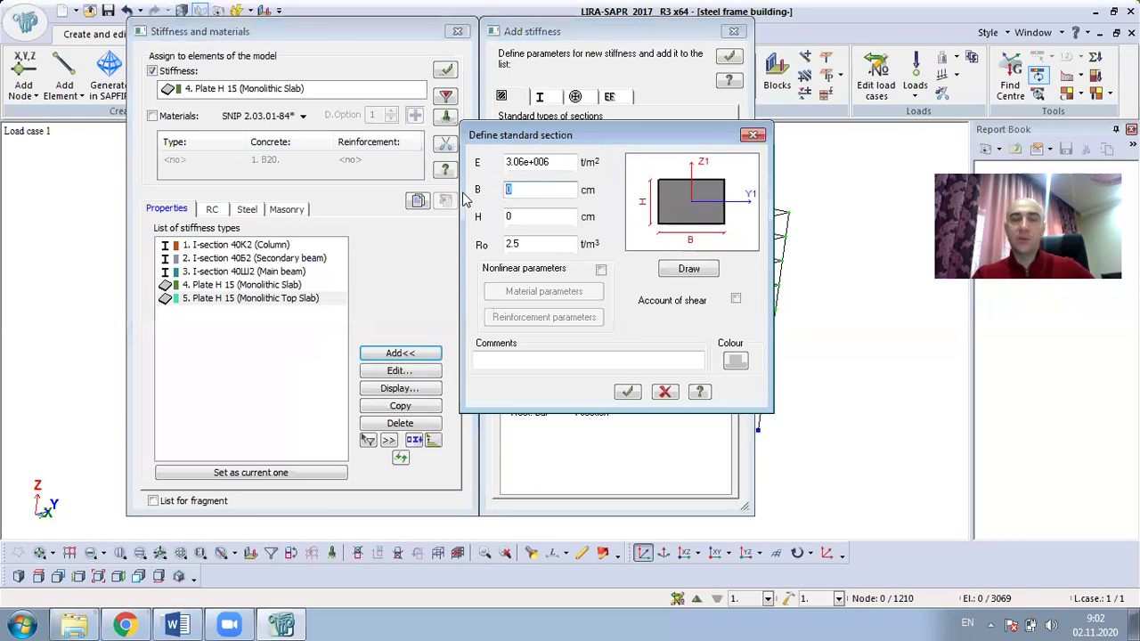
Step: Switch to the Word assignment and look up the variant's column footing base size in its data tables
{"action": "left_click", "coordinate": [177, 624]}
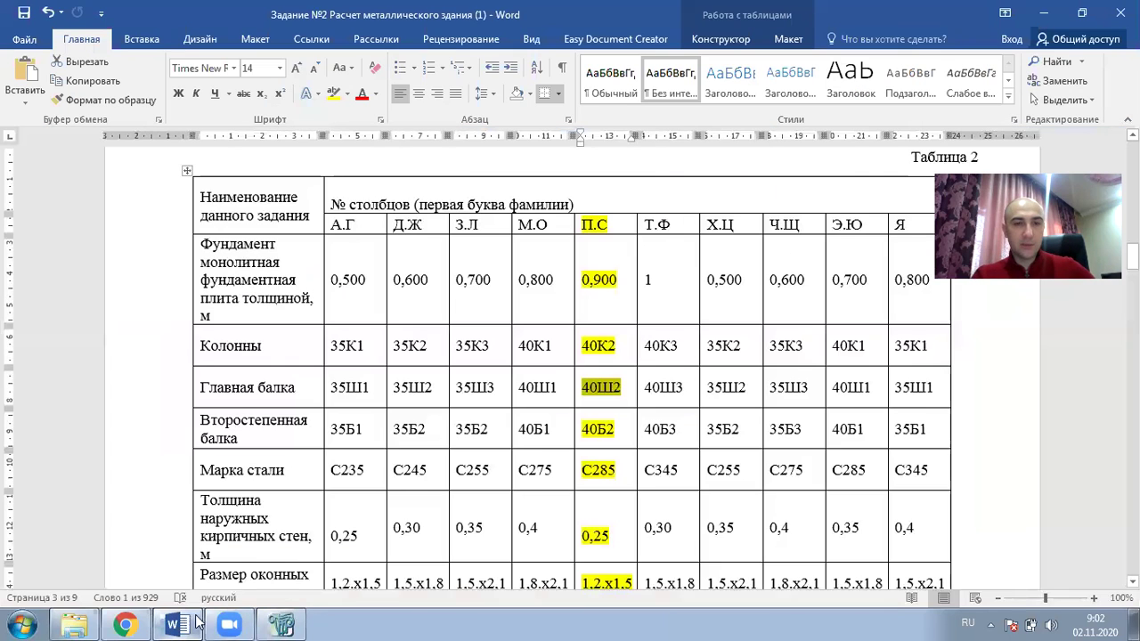
{"action": "scroll", "coordinate": [458, 388], "scroll_direction": "down", "scroll_amount": 3}
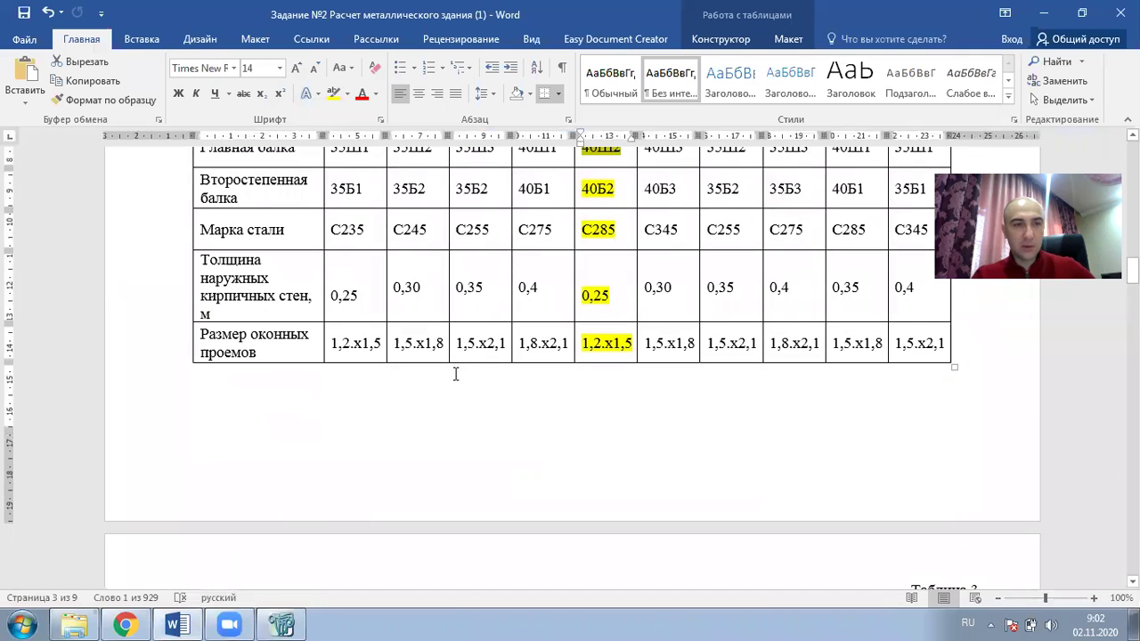
{"action": "scroll", "coordinate": [454, 374], "scroll_direction": "down", "scroll_amount": 6}
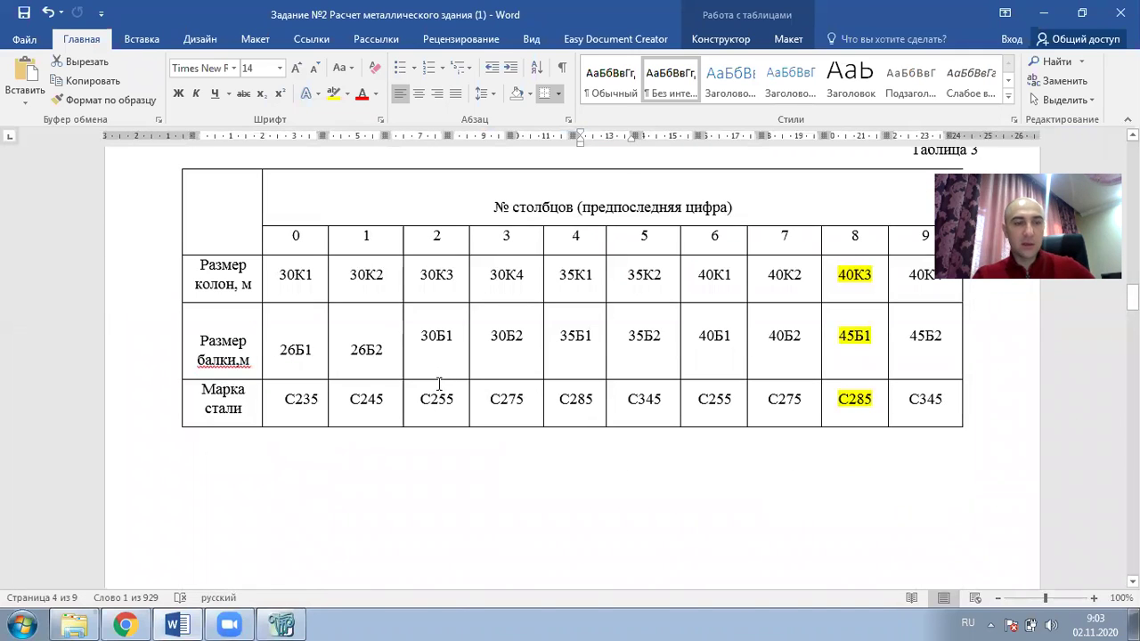
{"action": "scroll", "coordinate": [457, 390], "scroll_direction": "up", "scroll_amount": 6}
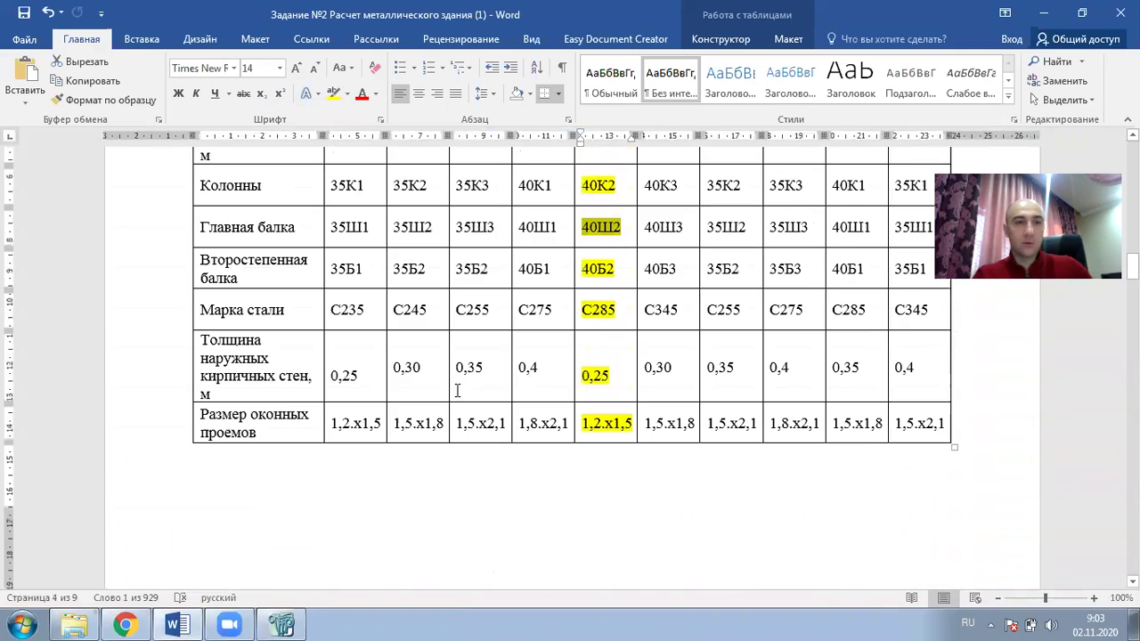
{"action": "scroll", "coordinate": [469, 381], "scroll_direction": "up", "scroll_amount": 2}
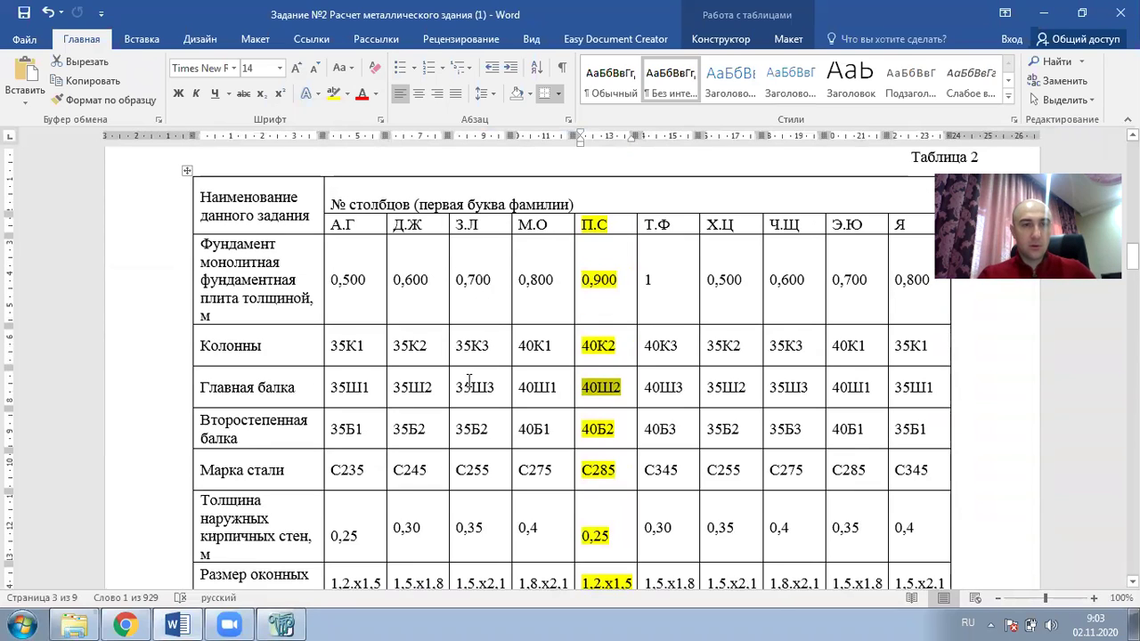
{"action": "scroll", "coordinate": [470, 381], "scroll_direction": "up", "scroll_amount": 8}
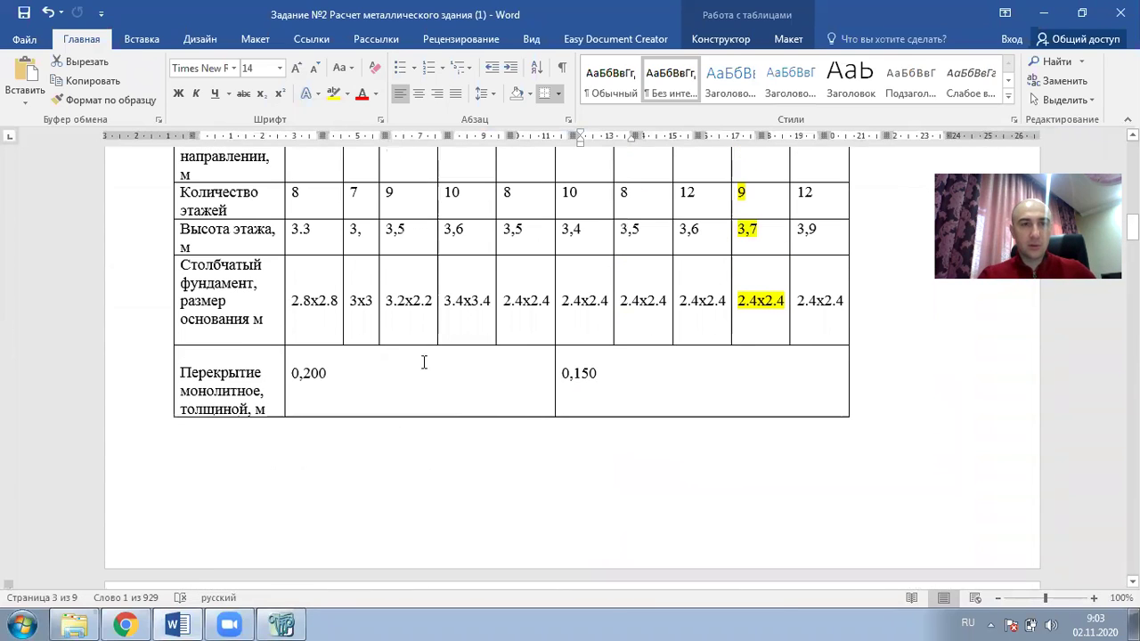
{"action": "left_click_drag", "start_coordinate": [281, 324], "coordinate": [181, 282]}
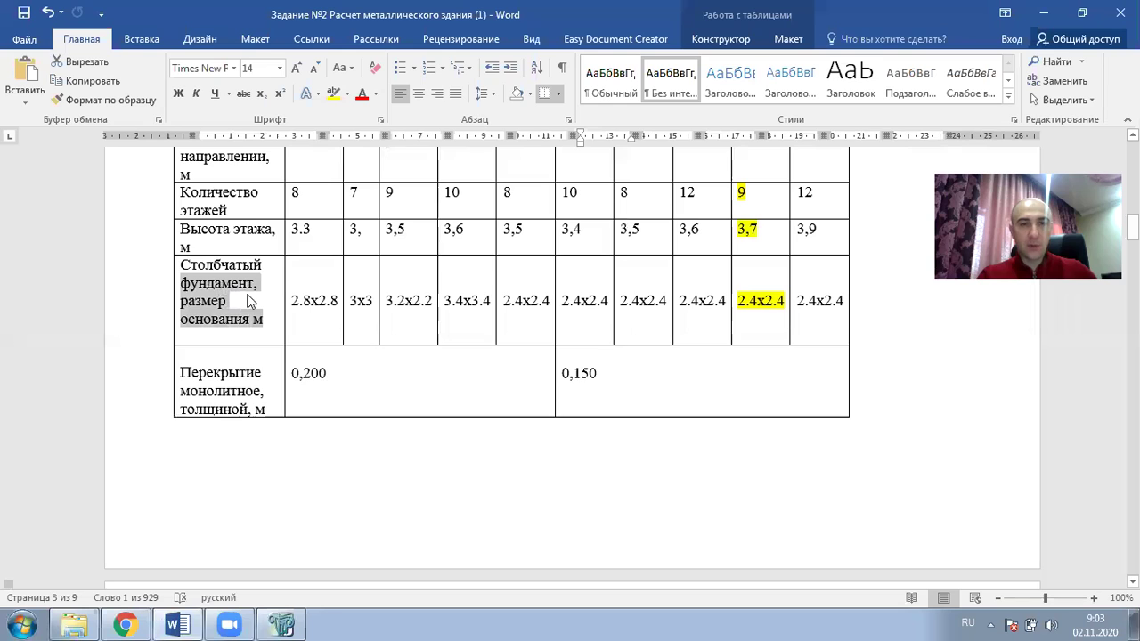
{"action": "left_click", "coordinate": [782, 303]}
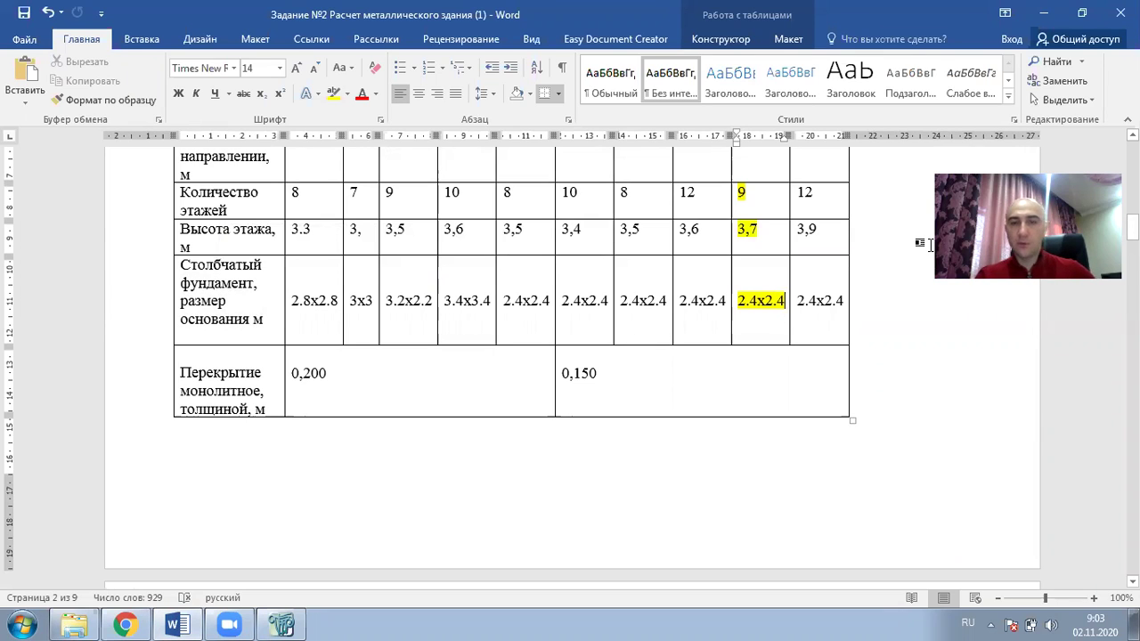
{"action": "left_click", "coordinate": [1047, 16]}
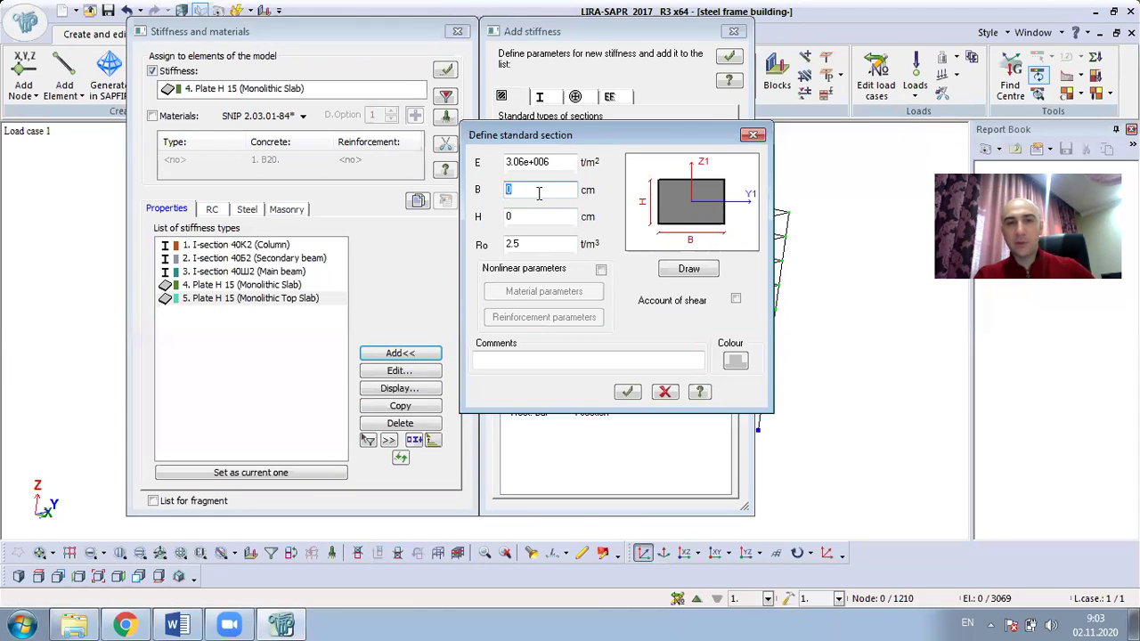
Step: Set the rectangular bar's width B and height H to 80 cm each and redraw the section preview
{"action": "type", "text": "80"}
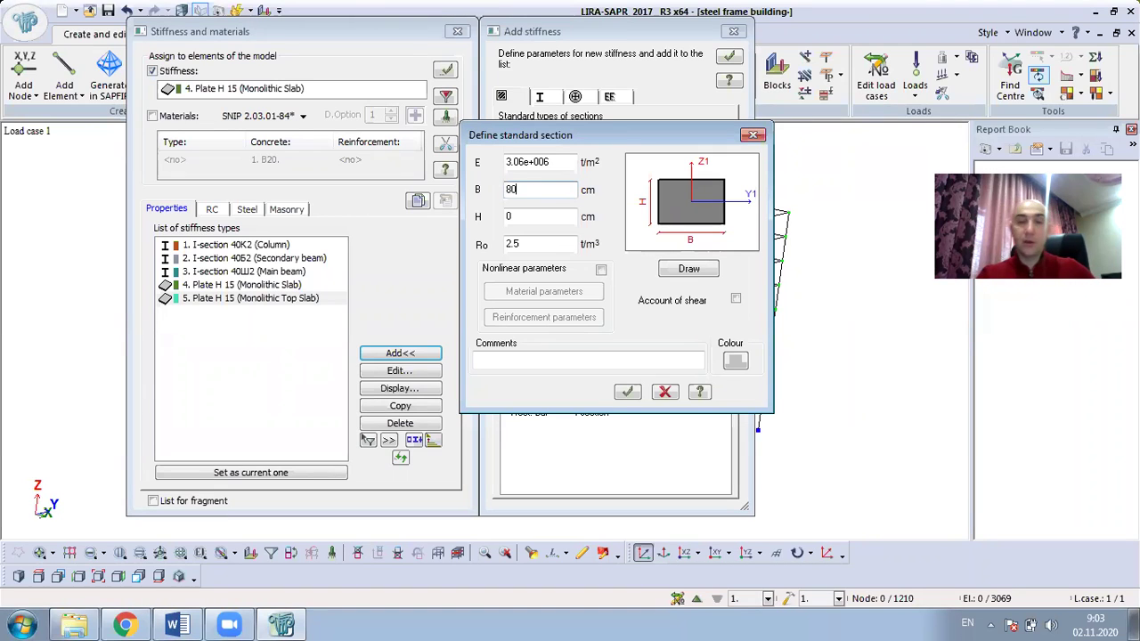
{"action": "double_click", "coordinate": [543, 216]}
{"action": "type", "text": "80"}
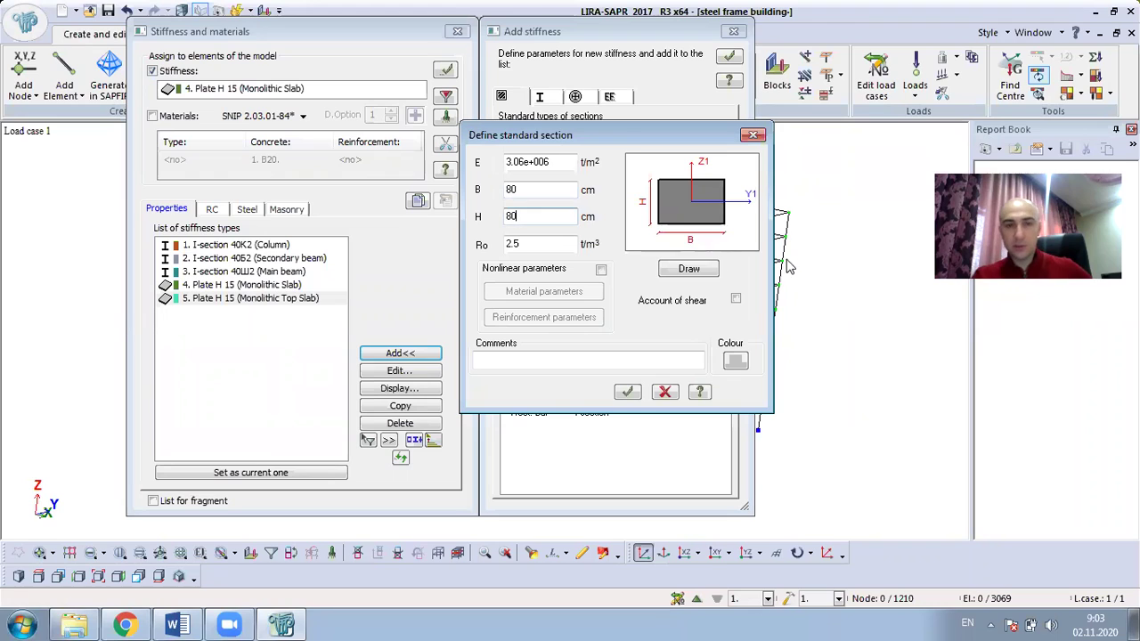
{"action": "left_click", "coordinate": [695, 275]}
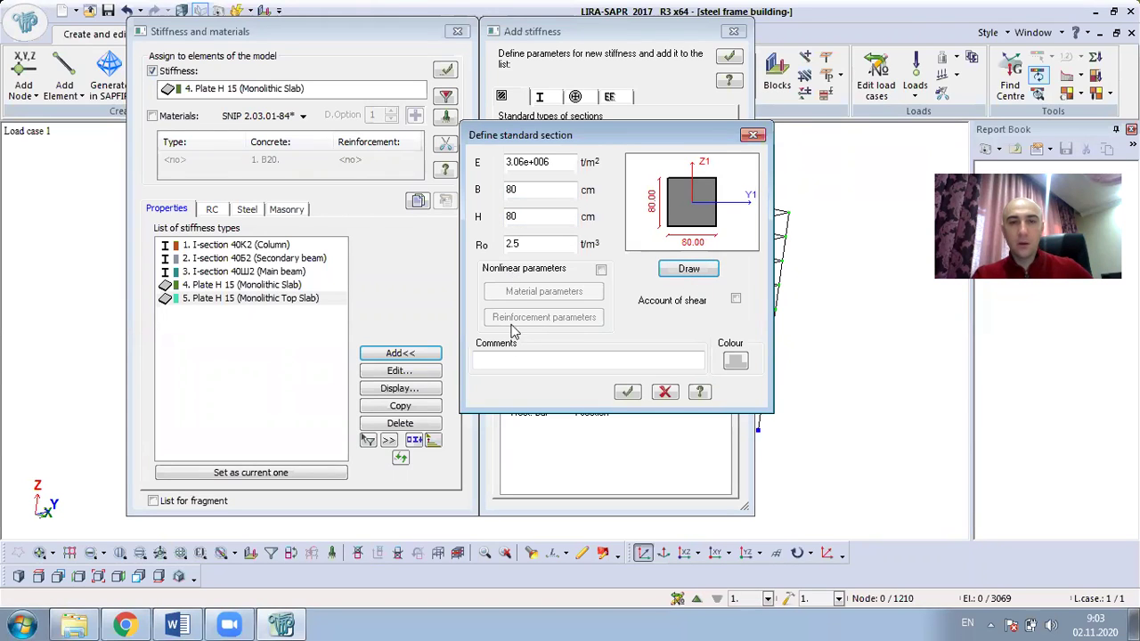
Step: Comment the rectangular bar stiffness "Under column part" and add it to the stiffness list
{"action": "left_click", "coordinate": [530, 361]}
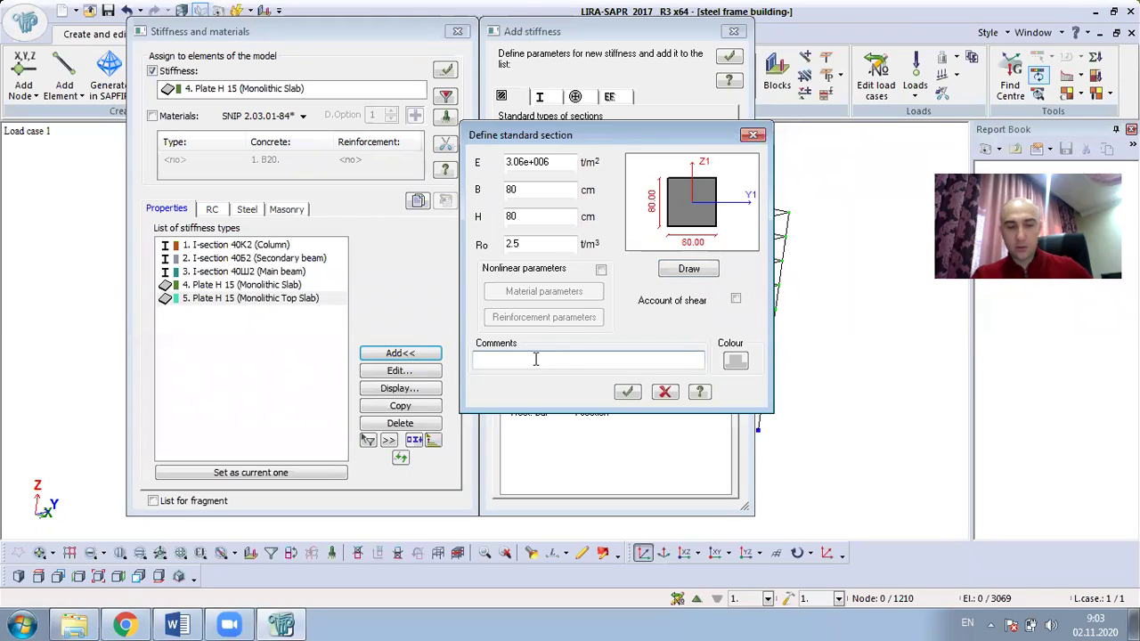
{"action": "type", "text": "Under column part"}
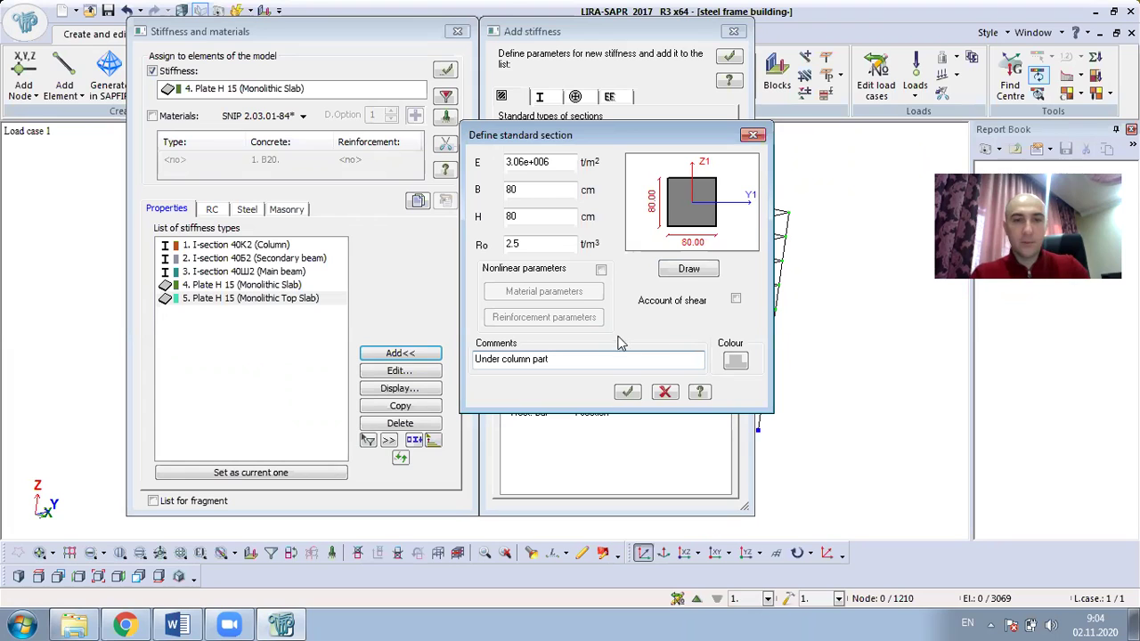
{"action": "left_click", "coordinate": [628, 393]}
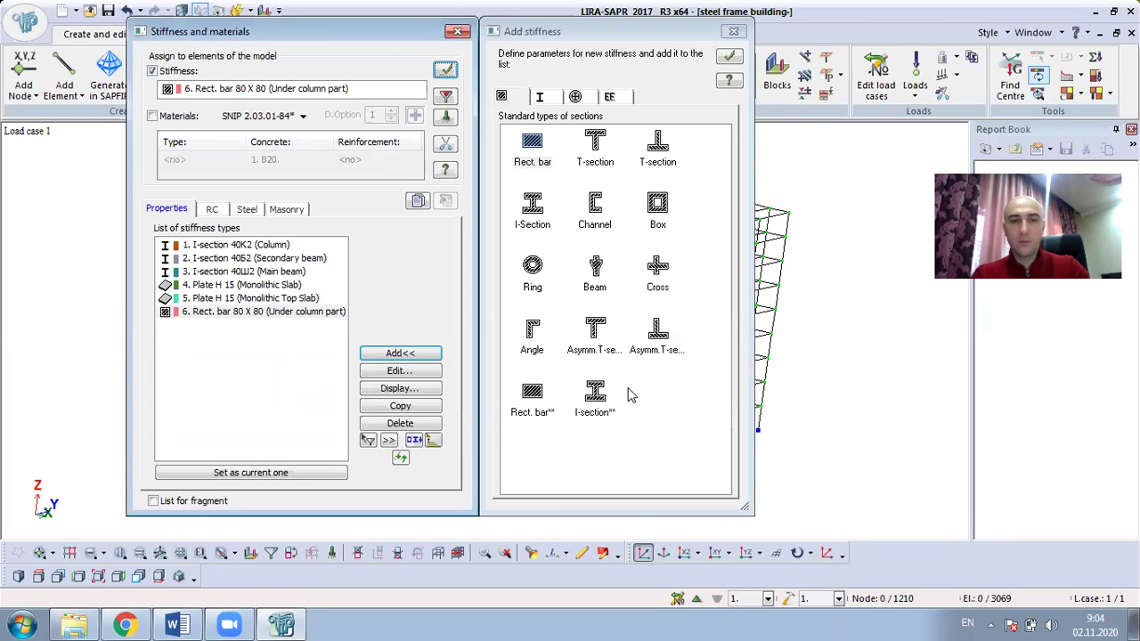
{"action": "left_click", "coordinate": [327, 314]}
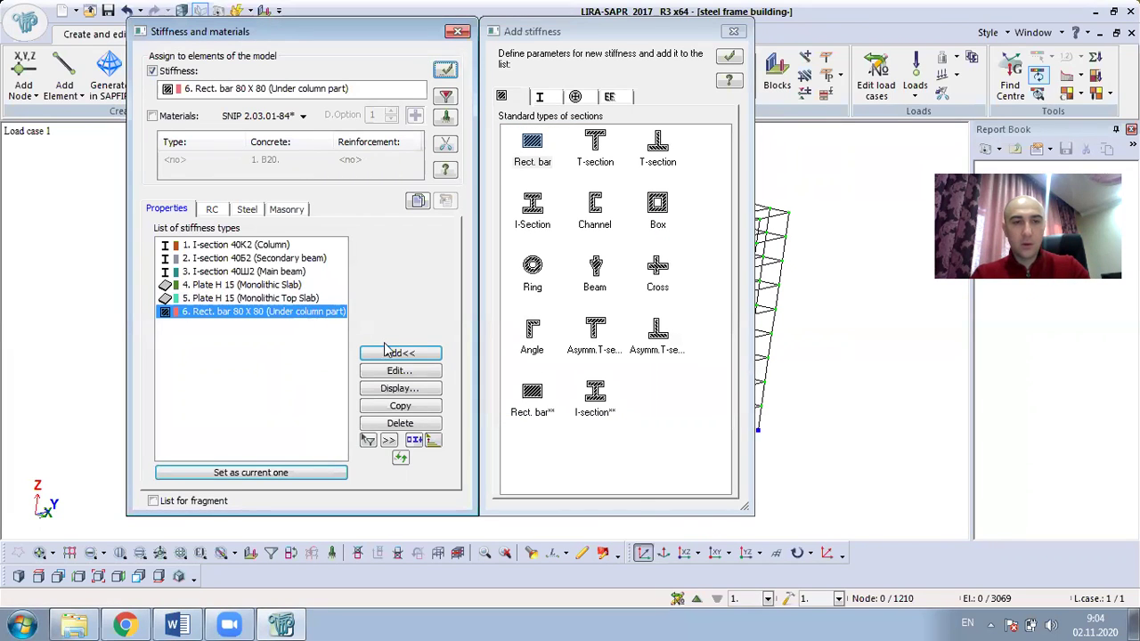
Step: Start a new plate stiffness and set its thickness H to 60 cm
{"action": "left_click", "coordinate": [608, 97]}
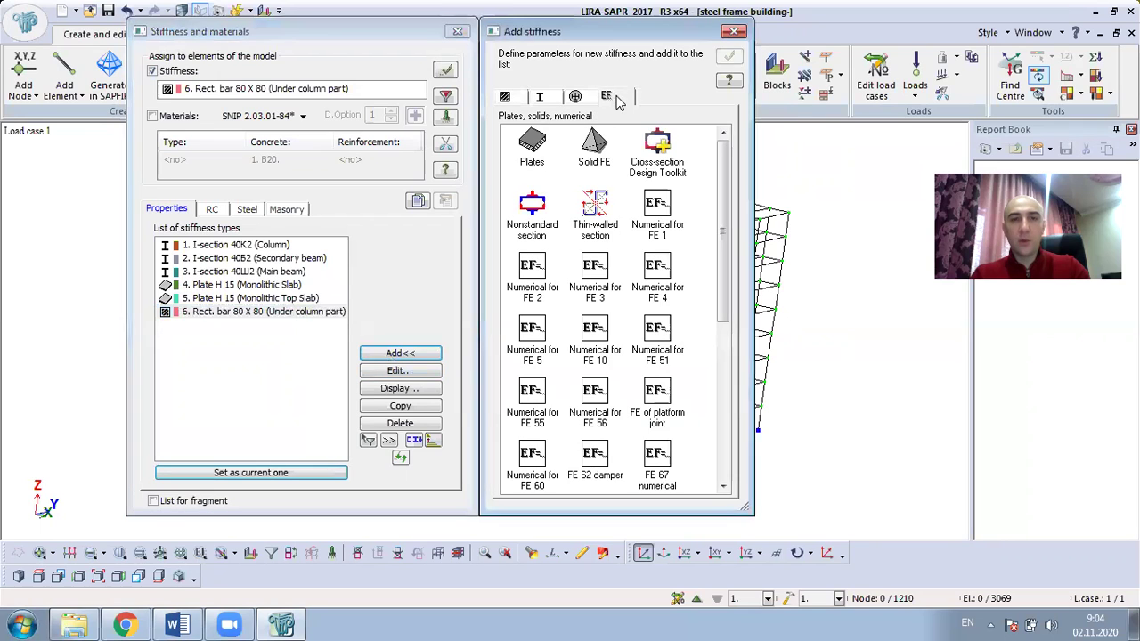
{"action": "left_click", "coordinate": [533, 144]}
{"action": "double_click", "coordinate": [534, 147]}
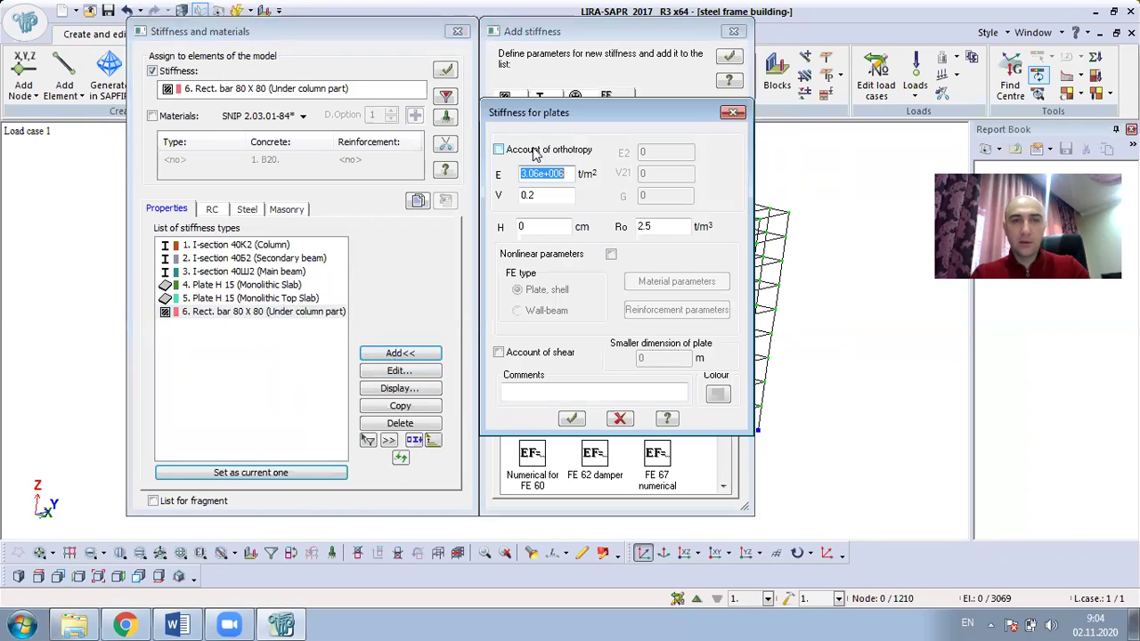
{"action": "double_click", "coordinate": [529, 227]}
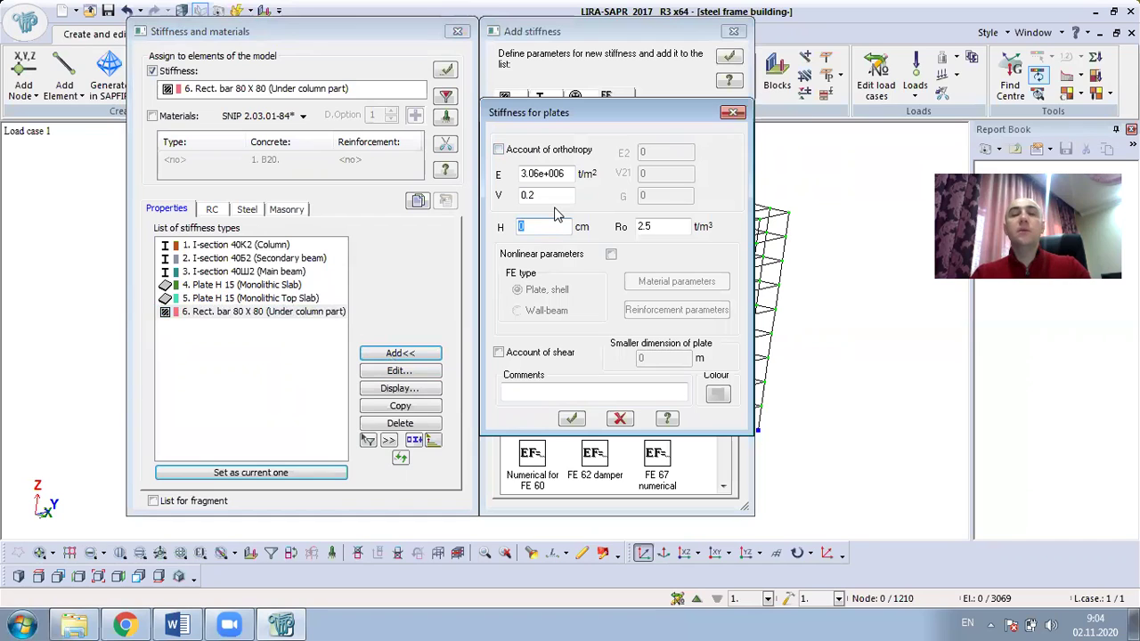
{"action": "type", "text": "6"}
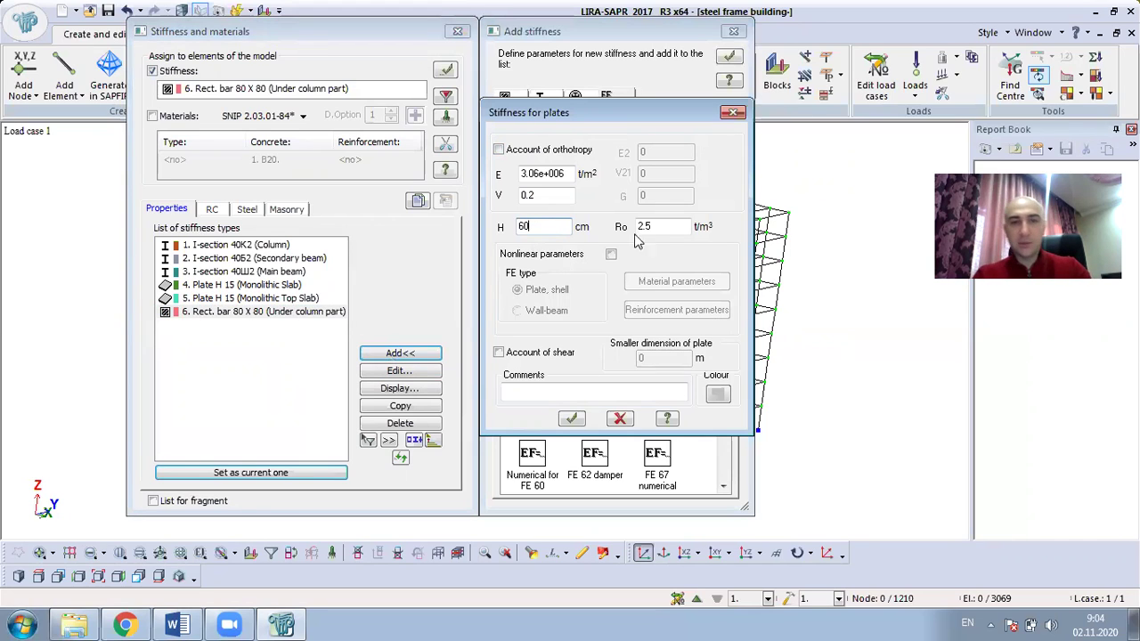
Step: Comment the 60 cm plate stiffness "Foundation base" and add it to the stiffness list
{"action": "left_click", "coordinate": [570, 389]}
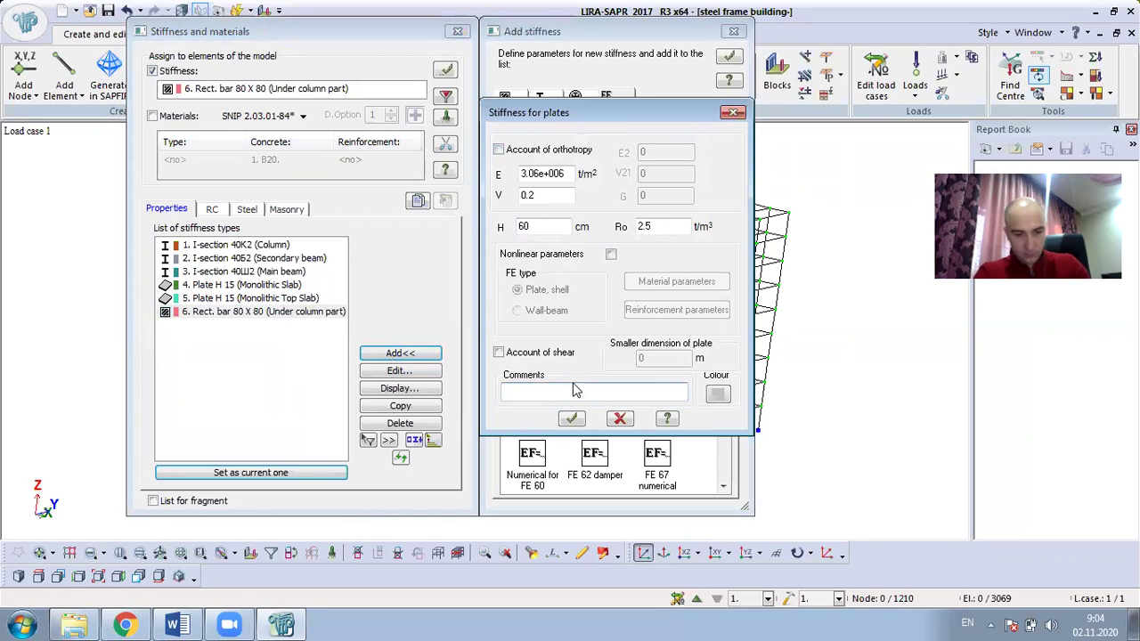
{"action": "type", "text": "Foundation base"}
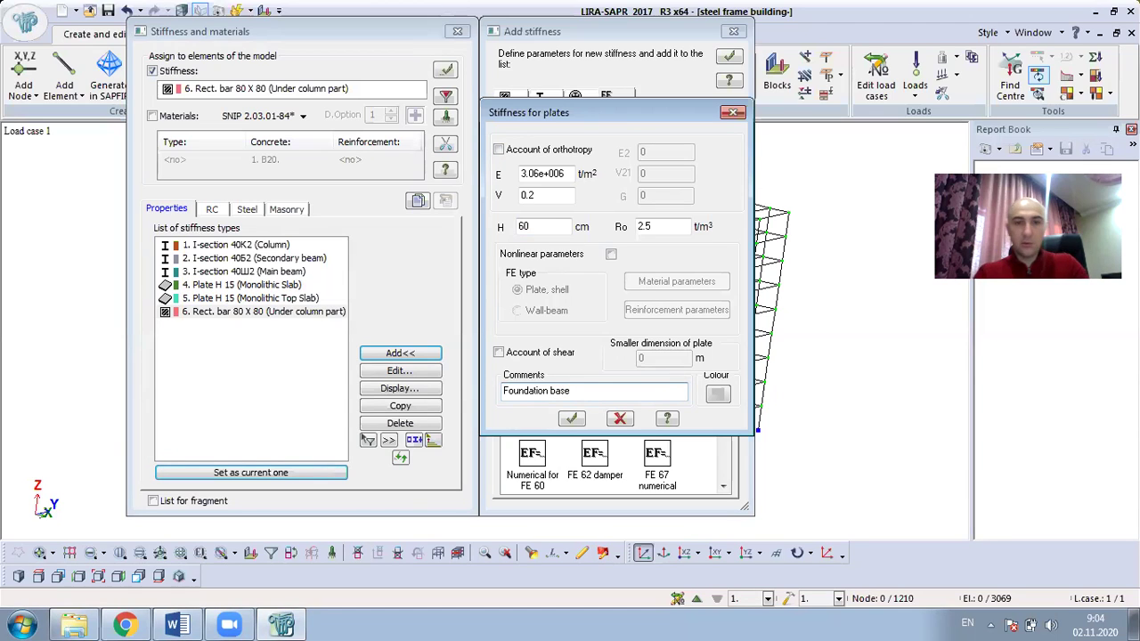
{"action": "left_click", "coordinate": [563, 420]}
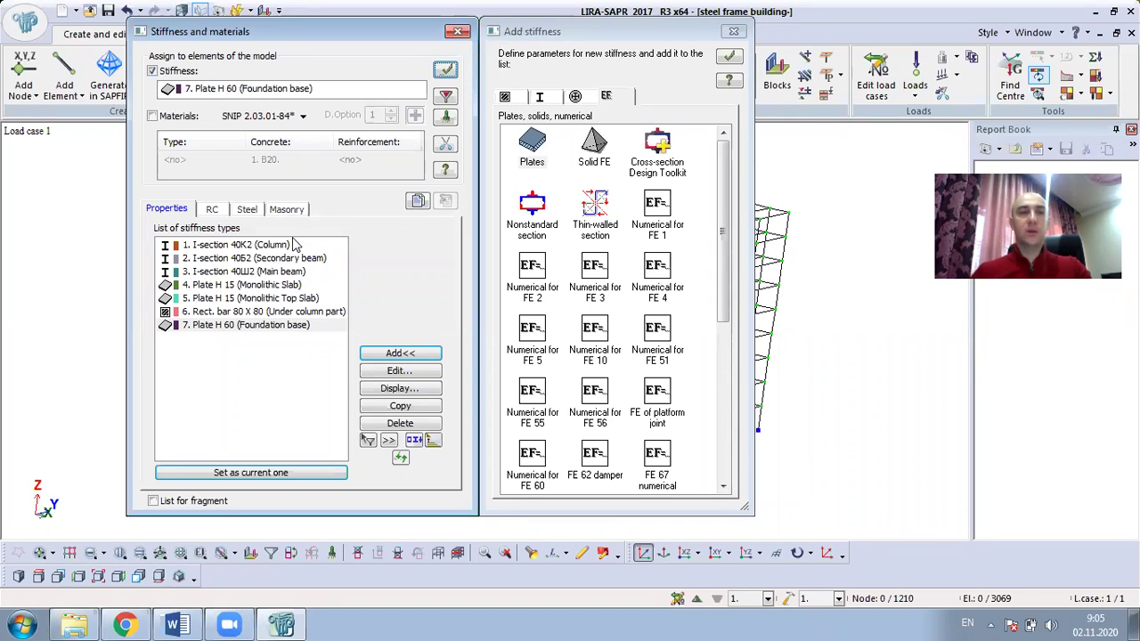
{"action": "left_click", "coordinate": [283, 248]}
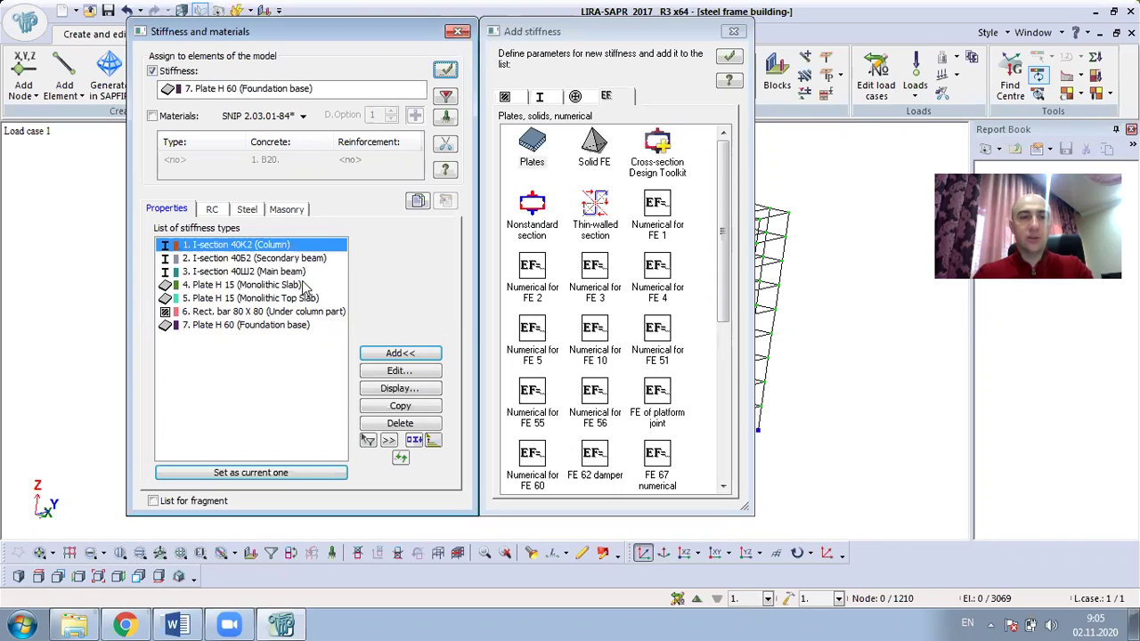
Step: Make I-section 40K2 (Column) the current stiffness and close the stiffness dialogs to get back to the model
{"action": "double_click", "coordinate": [239, 249]}
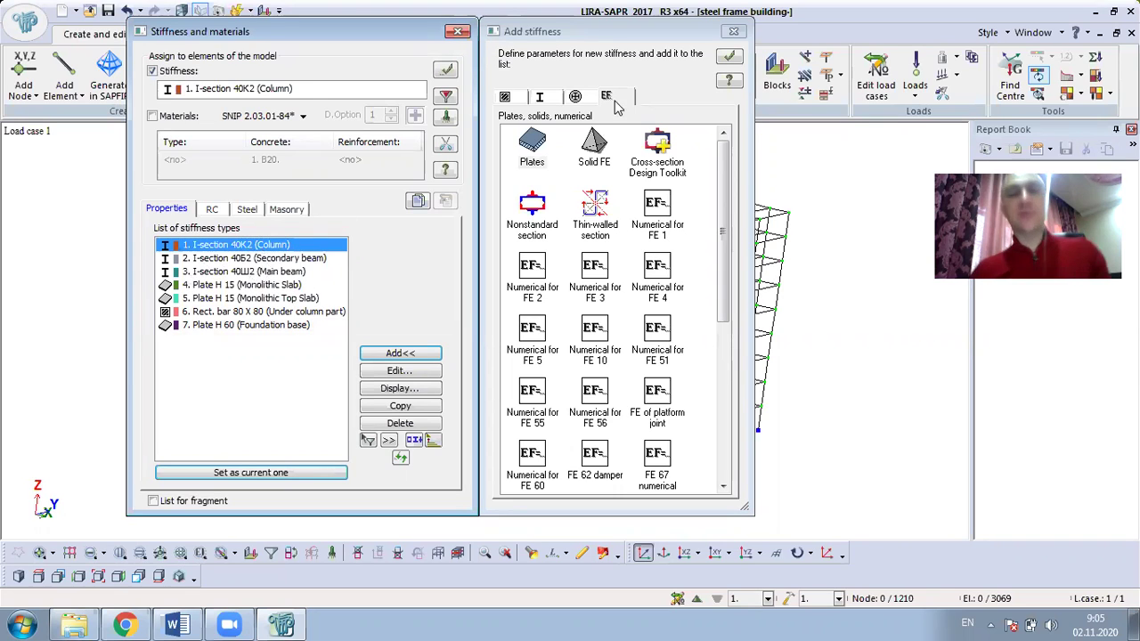
{"action": "left_click", "coordinate": [732, 31]}
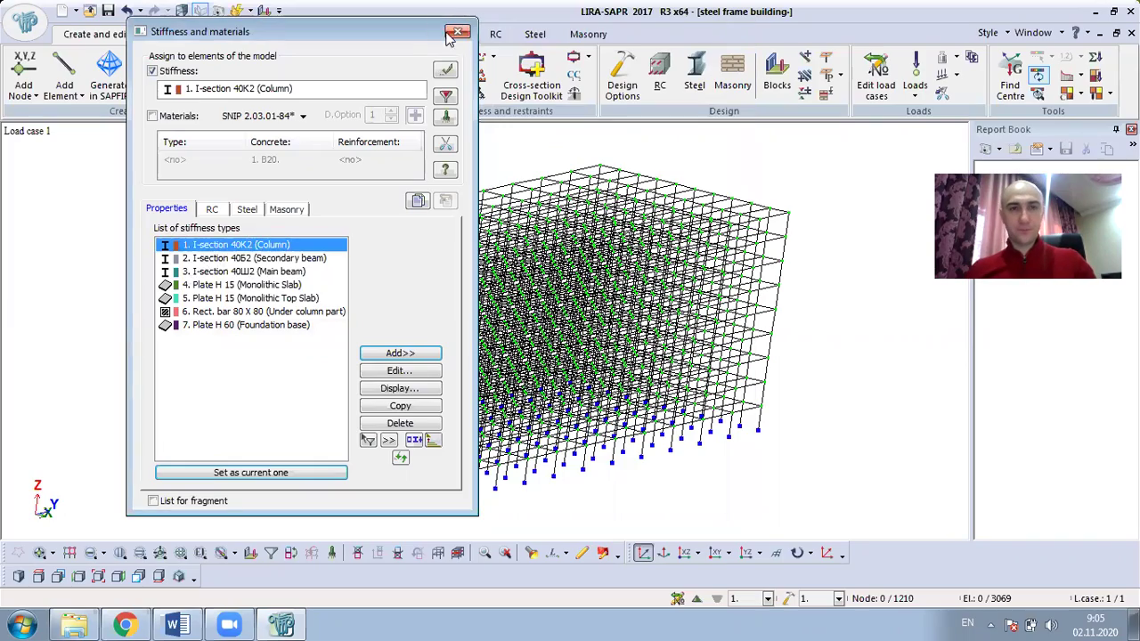
{"action": "left_click", "coordinate": [455, 33]}
{"action": "scroll", "coordinate": [496, 170], "scroll_direction": "down", "scroll_amount": 3}
{"action": "scroll", "coordinate": [495, 290], "scroll_direction": "up", "scroll_amount": 3}
{"action": "middle_click_drag", "start_coordinate": [518, 325], "coordinate": [388, 301]}
{"action": "scroll", "coordinate": [393, 301], "scroll_direction": "down", "scroll_amount": 1}
{"action": "scroll", "coordinate": [606, 275], "scroll_direction": "up", "scroll_amount": 2}
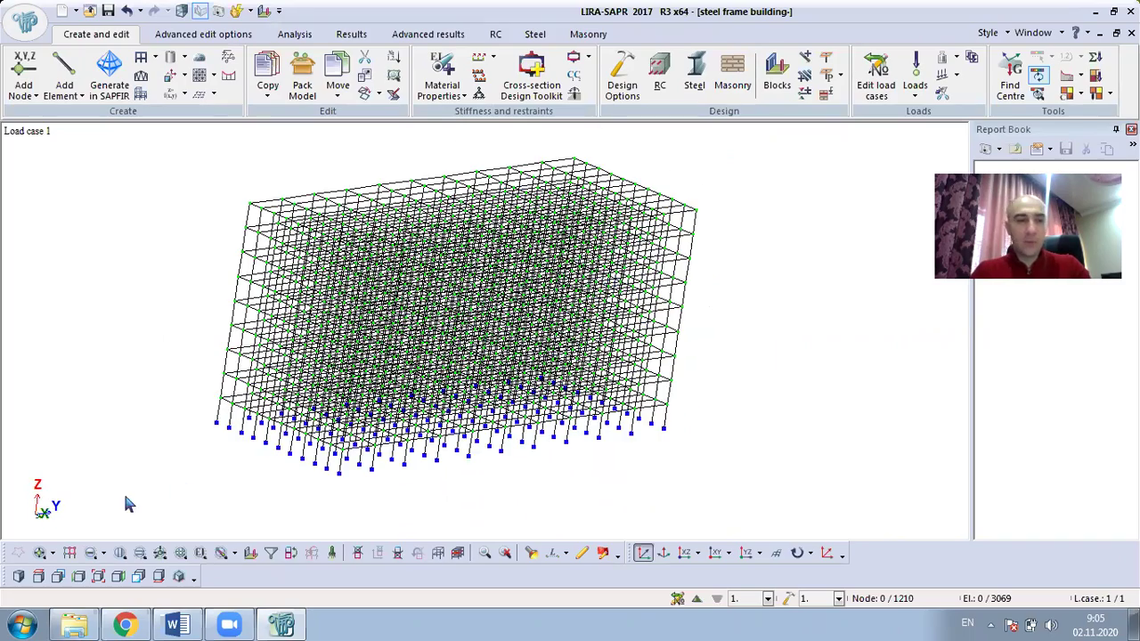
Step: Isolate all vertical bars of the frame as a fragment and restore the full model
{"action": "left_click", "coordinate": [121, 552]}
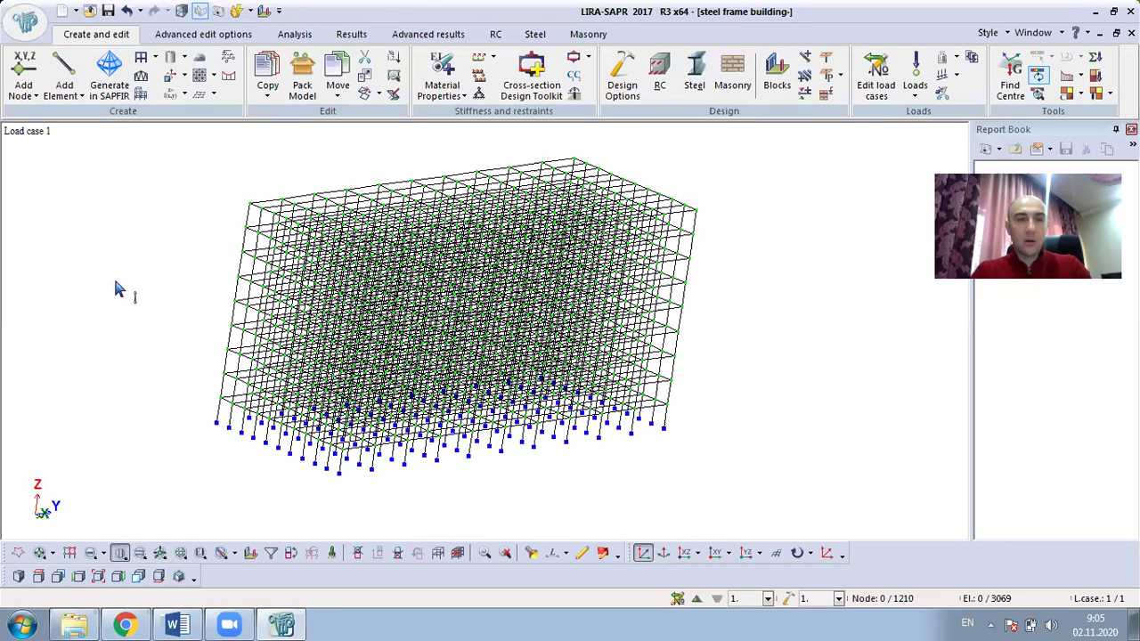
{"action": "scroll", "coordinate": [120, 289], "scroll_direction": "down", "scroll_amount": 1}
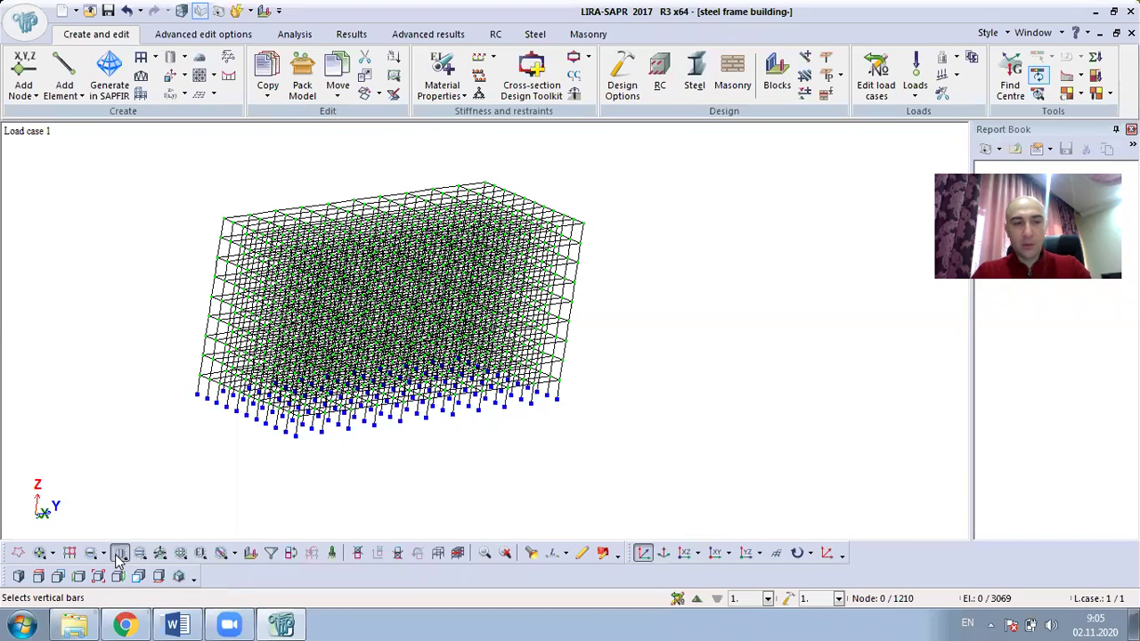
{"action": "left_click_drag", "start_coordinate": [99, 139], "coordinate": [735, 501]}
{"action": "middle_click_drag", "start_coordinate": [510, 406], "coordinate": [726, 460]}
{"action": "right_click", "coordinate": [46, 250]}
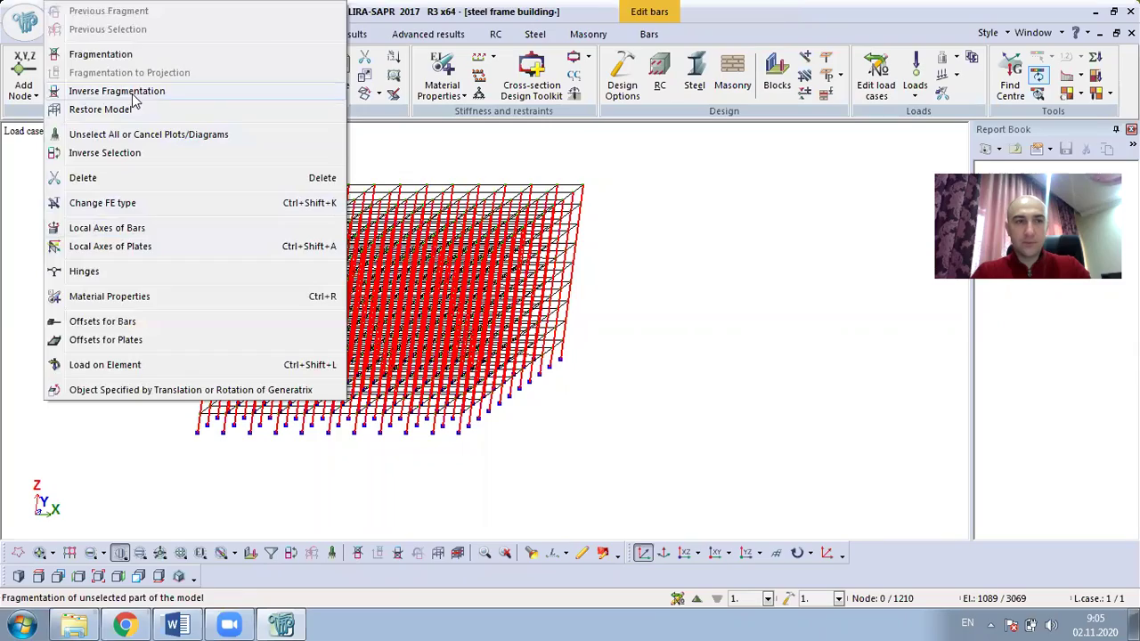
{"action": "left_click", "coordinate": [107, 50]}
{"action": "middle_click_drag", "start_coordinate": [234, 171], "coordinate": [134, 201]}
{"action": "right_click", "coordinate": [134, 199]}
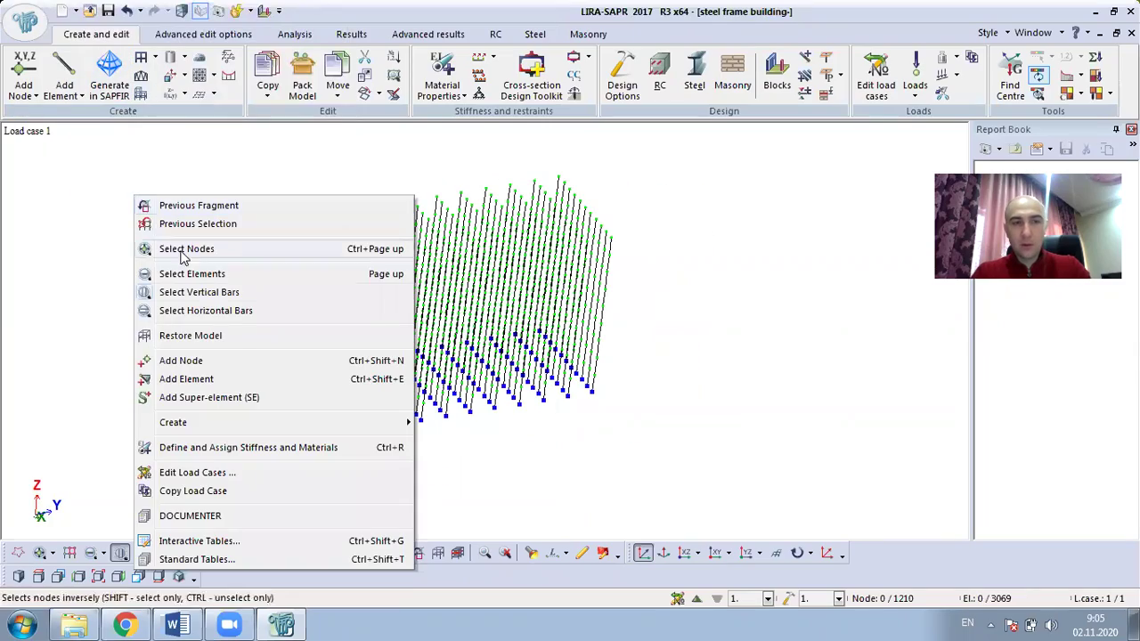
{"action": "left_click", "coordinate": [233, 339]}
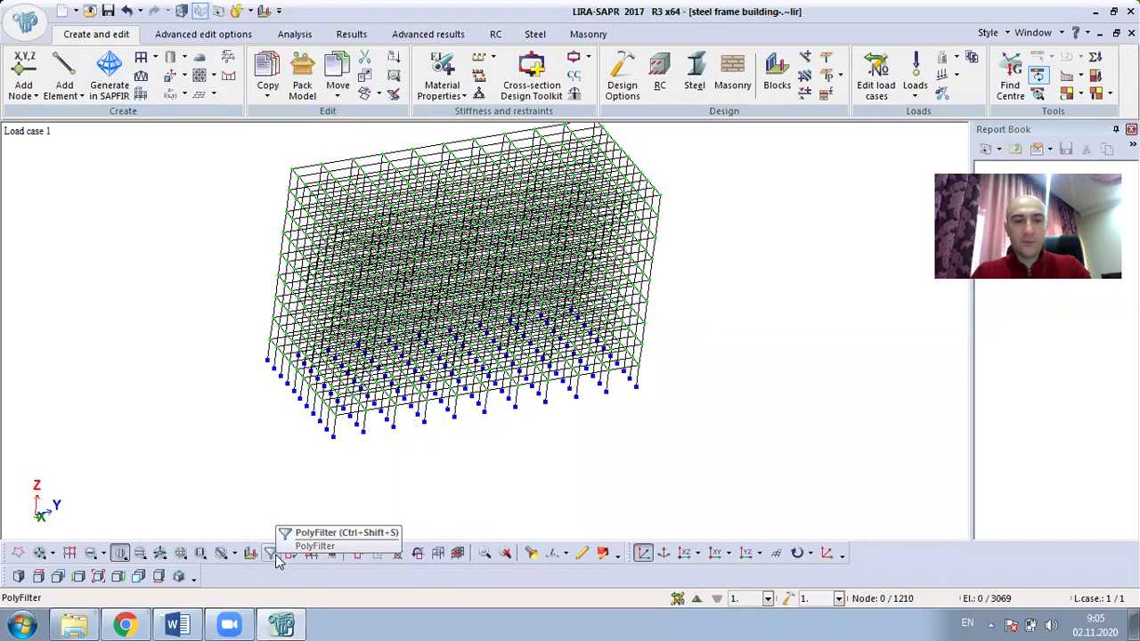
Step: Use the PolyFilter for elements to select everything with the FE shape Bars
{"action": "left_click", "coordinate": [275, 555]}
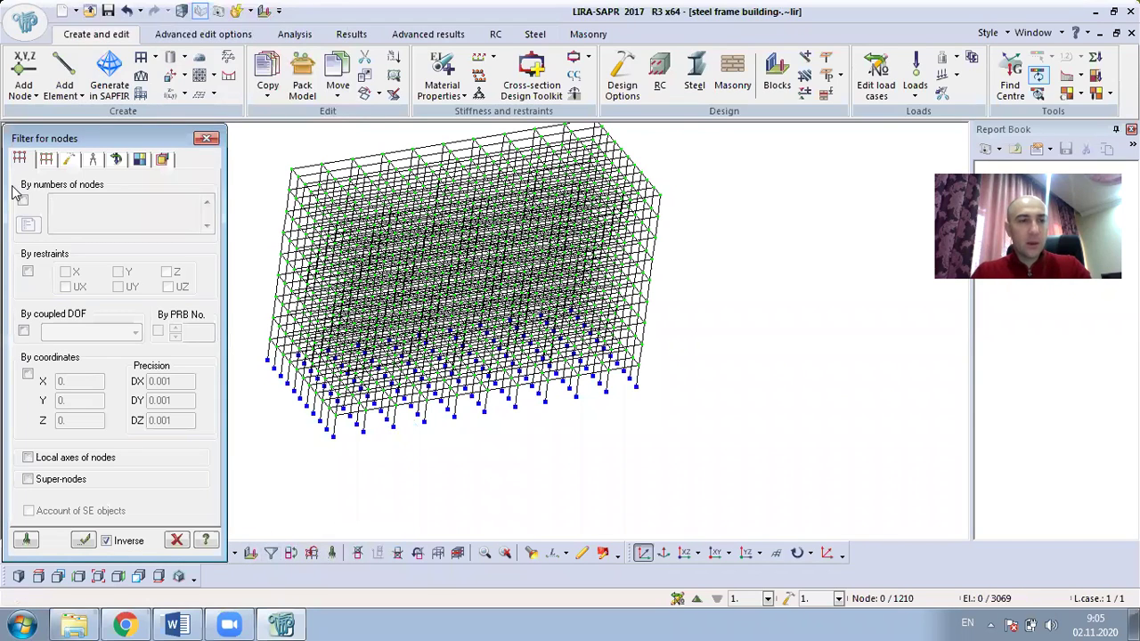
{"action": "left_click", "coordinate": [43, 159]}
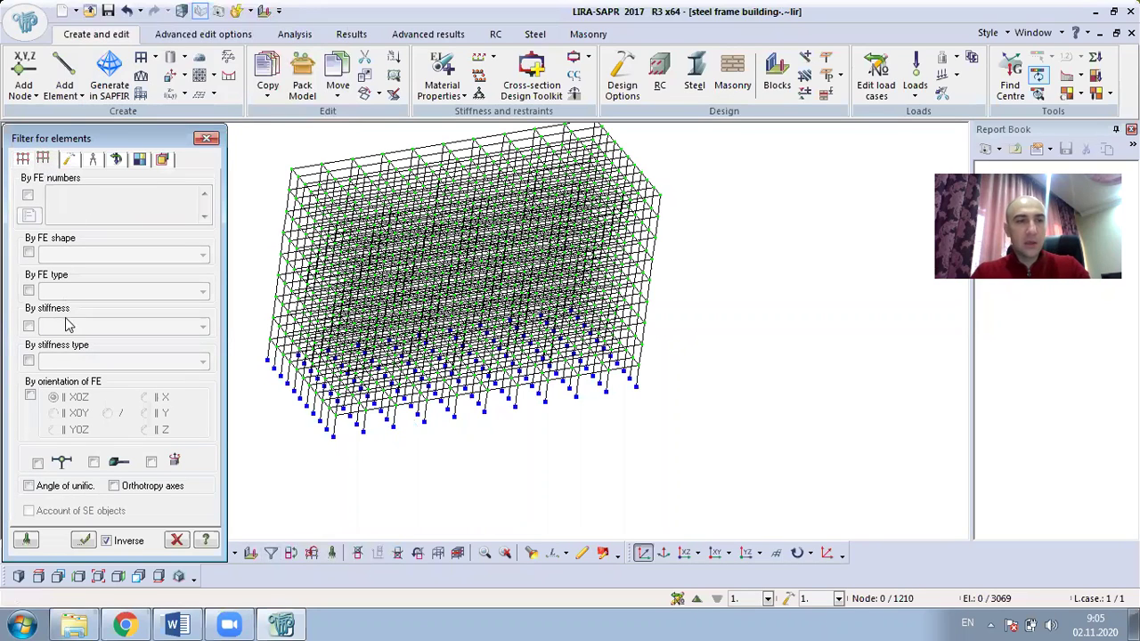
{"action": "left_click", "coordinate": [28, 253]}
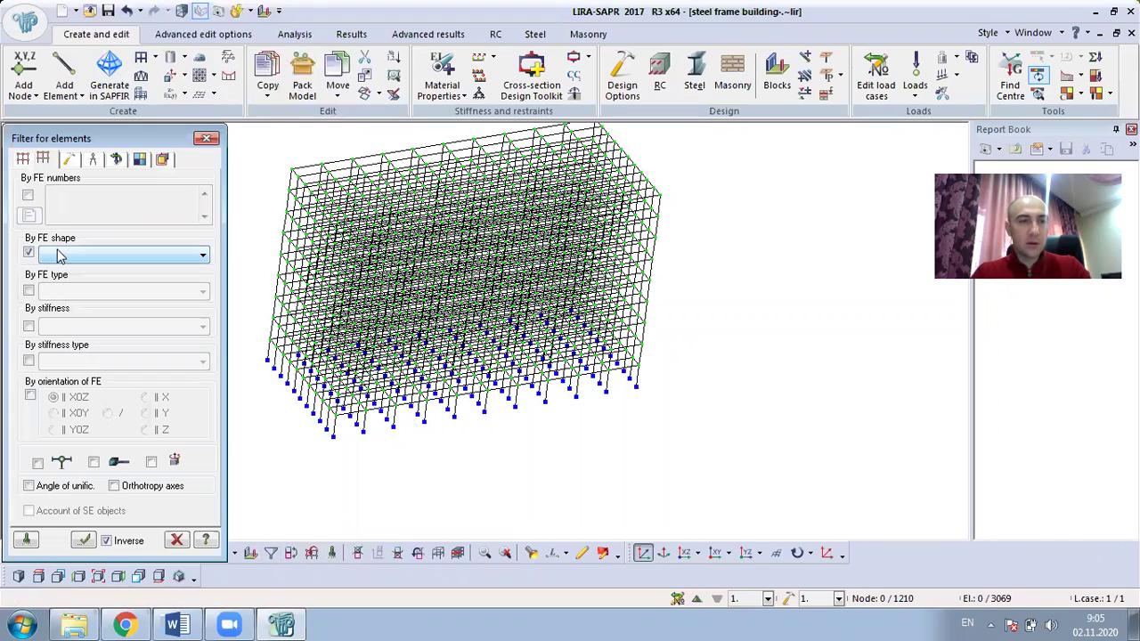
{"action": "left_click", "coordinate": [58, 255]}
{"action": "left_click", "coordinate": [55, 279]}
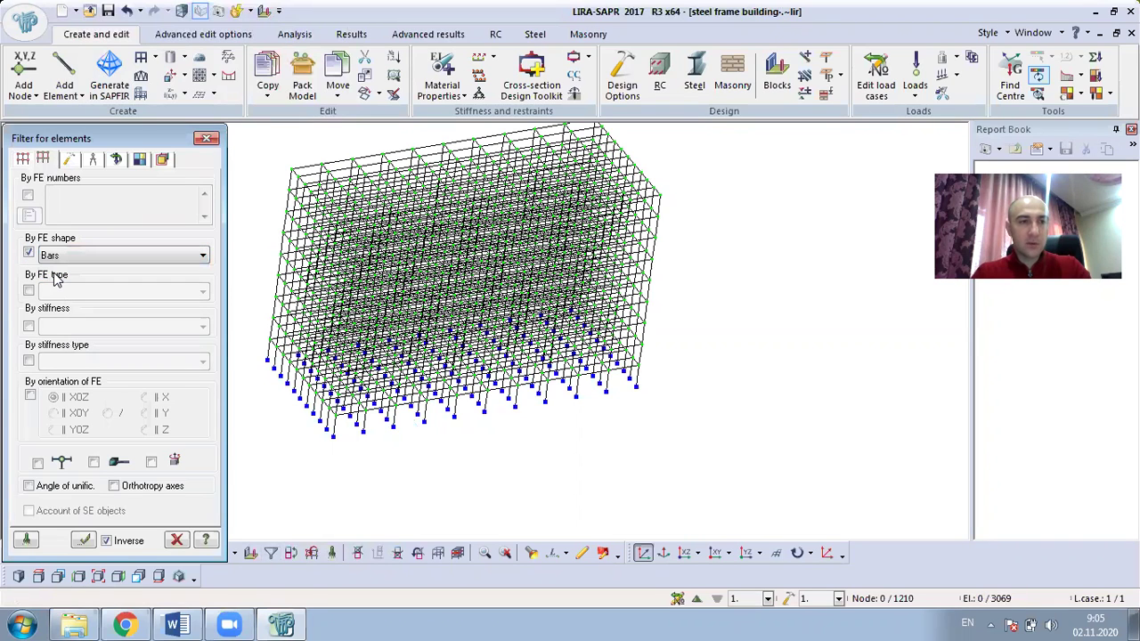
{"action": "left_click", "coordinate": [82, 540]}
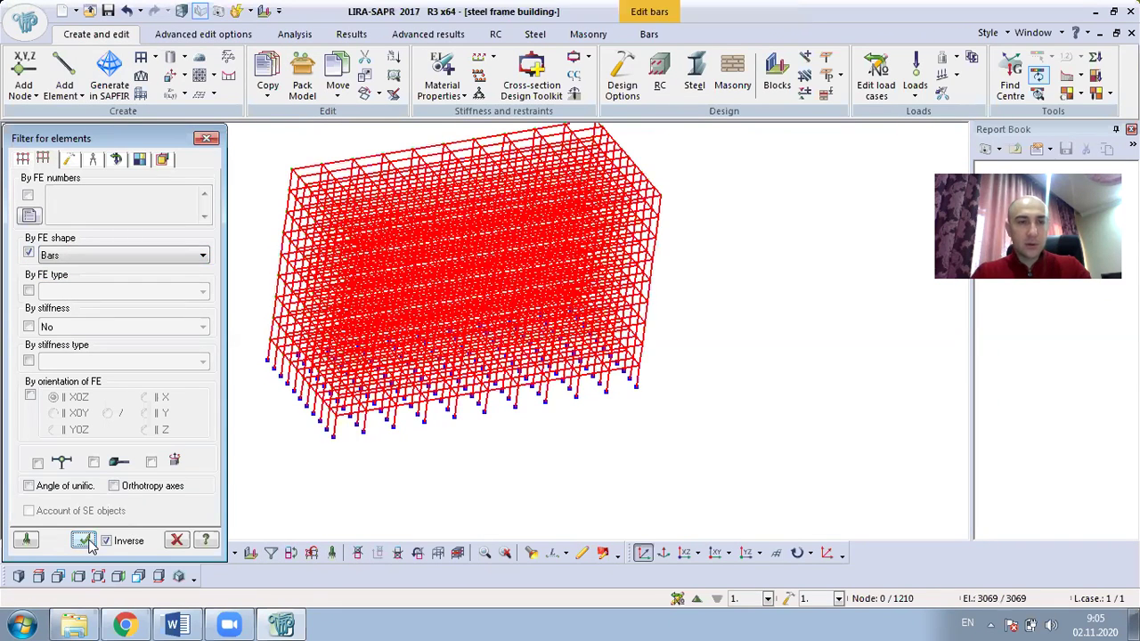
Step: Restrict the element filter to bars oriented parallel to Z, clear the old selection, and select the columns with it
{"action": "middle_click_drag", "start_coordinate": [299, 365], "coordinate": [429, 301]}
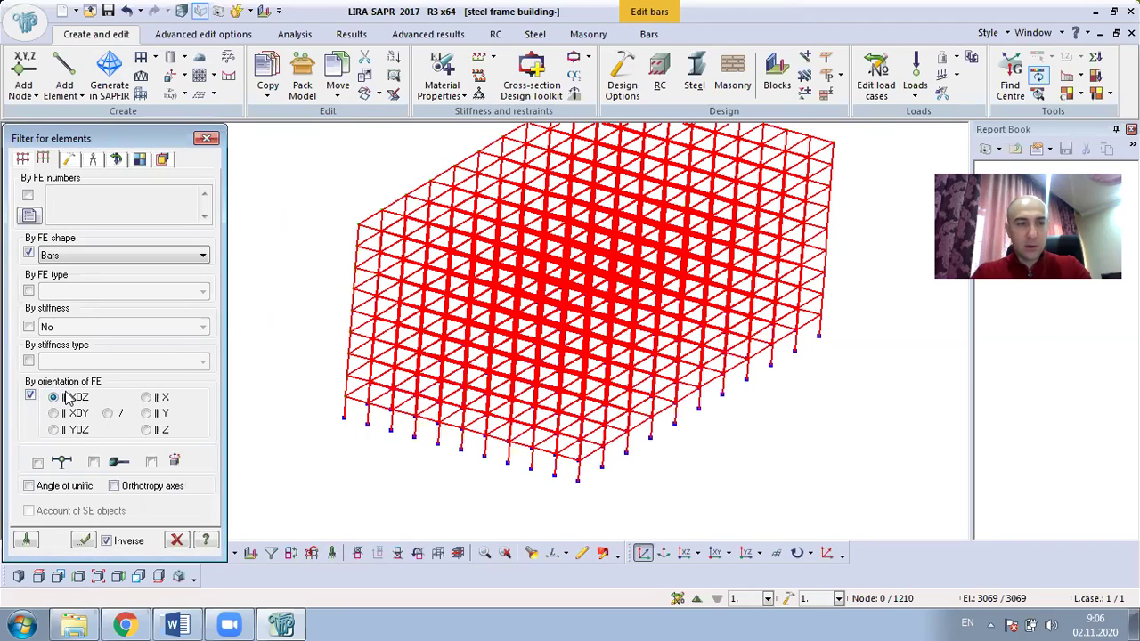
{"action": "left_click", "coordinate": [146, 429]}
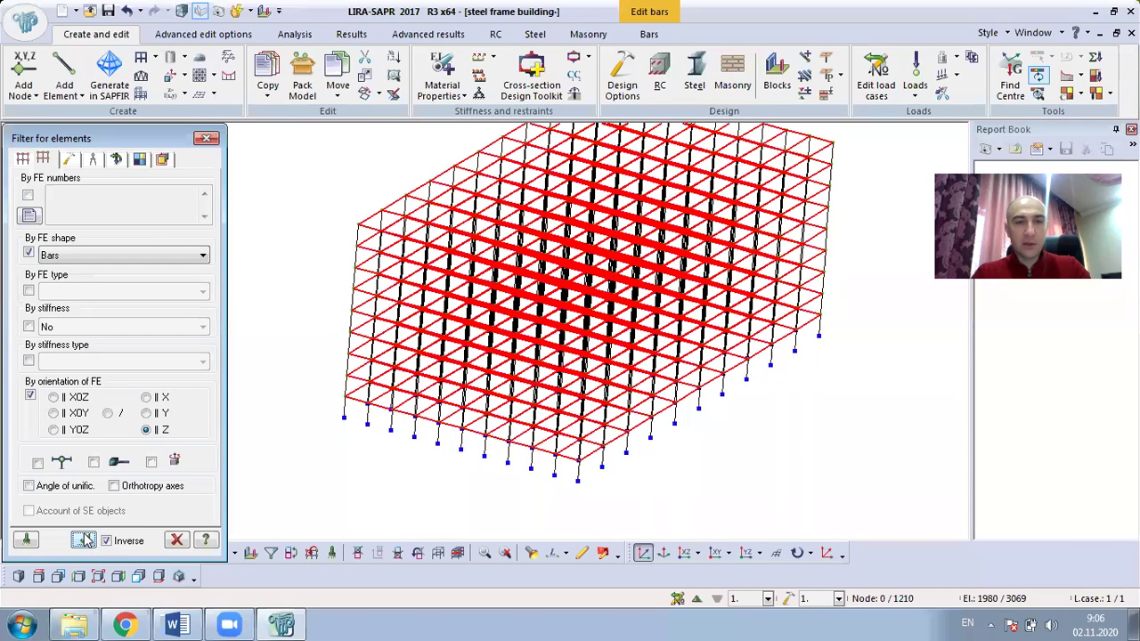
{"action": "left_click", "coordinate": [330, 553]}
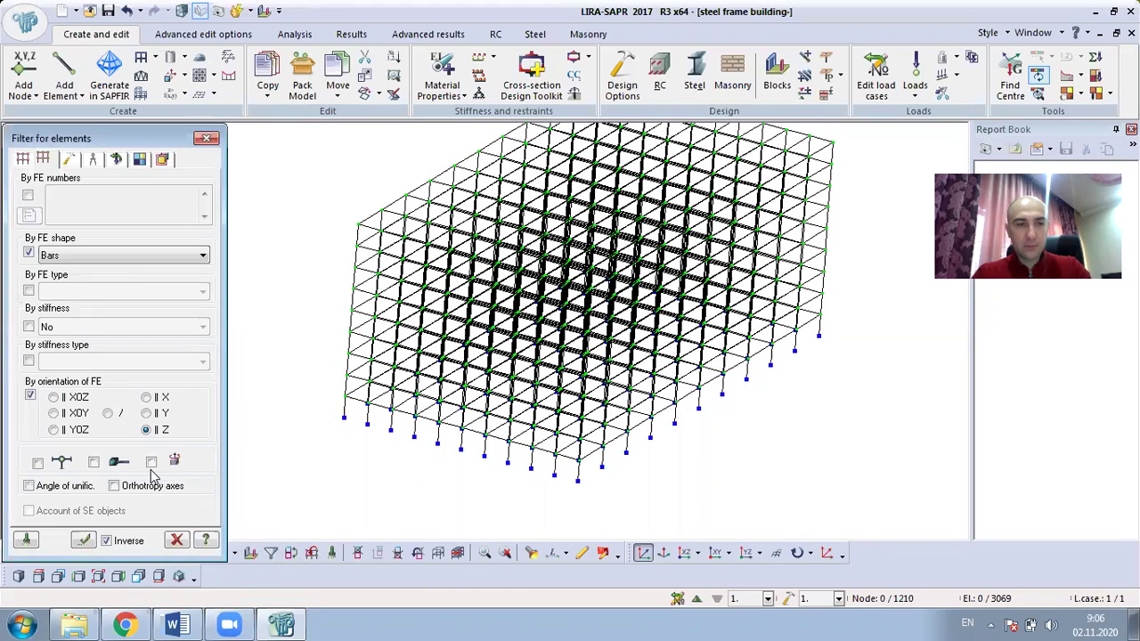
{"action": "left_click", "coordinate": [84, 540]}
Step: Isolate the selected columns as a fragment and reselect them with the Z-oriented bar filter
{"action": "middle_click_drag", "start_coordinate": [365, 472], "coordinate": [255, 247]}
{"action": "right_click", "coordinate": [256, 246]}
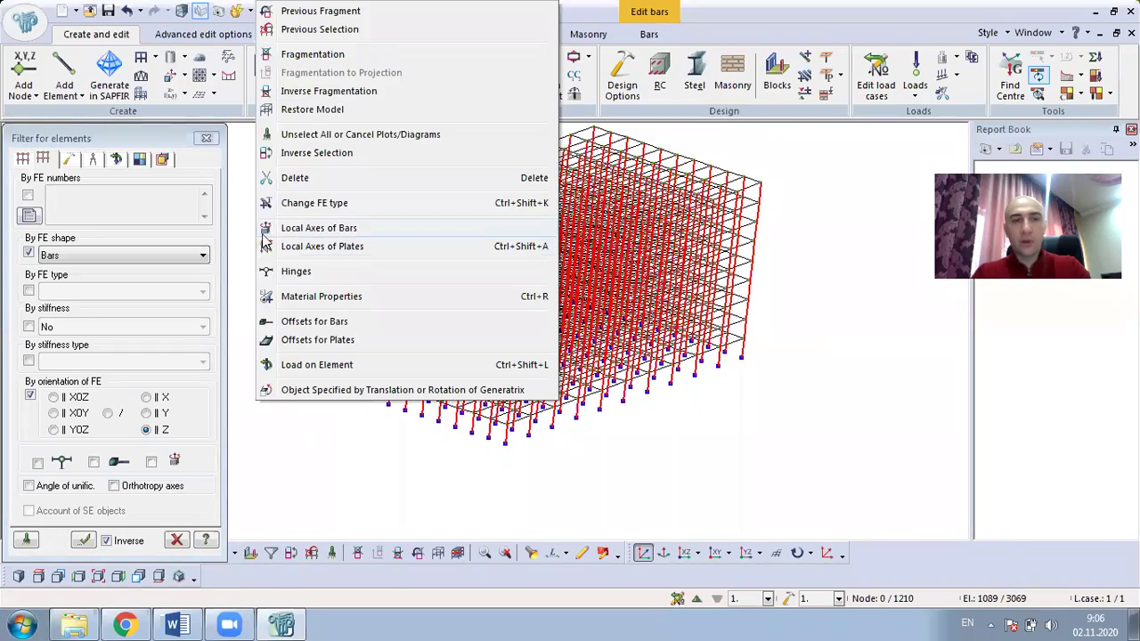
{"action": "left_click", "coordinate": [303, 54]}
{"action": "middle_click_drag", "start_coordinate": [457, 254], "coordinate": [534, 260]}
{"action": "left_click", "coordinate": [84, 541]}
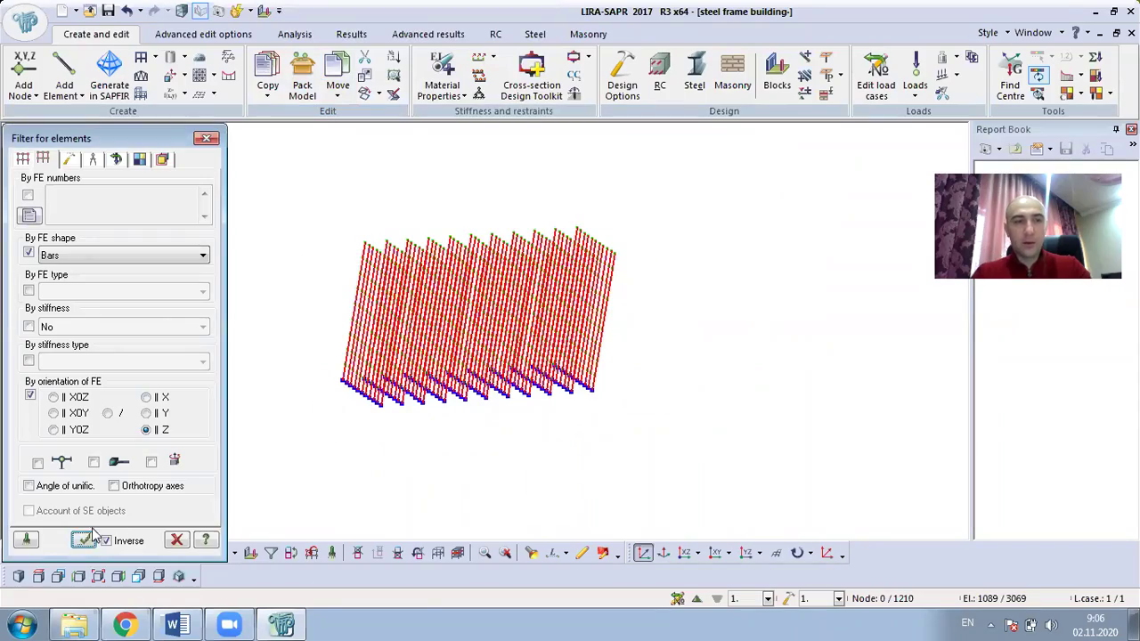
{"action": "middle_click_drag", "start_coordinate": [335, 351], "coordinate": [389, 216]}
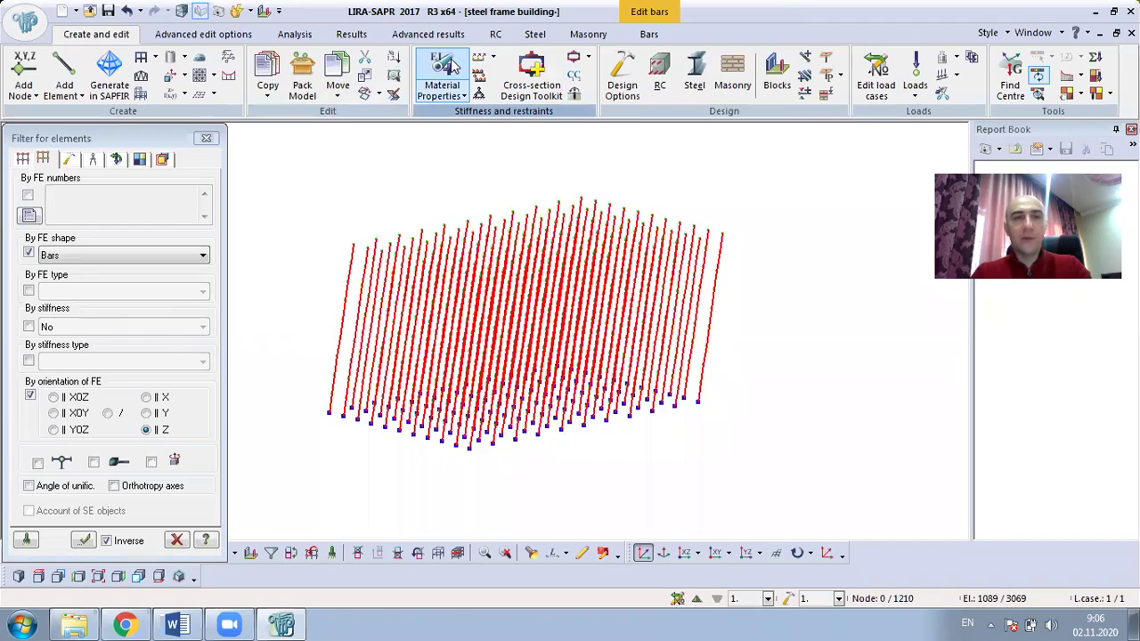
Step: Open the stiffness and materials settings for the selected columns, choose I-section 40K2 (Column), and bring up the steel material parameters
{"action": "left_click", "coordinate": [452, 66]}
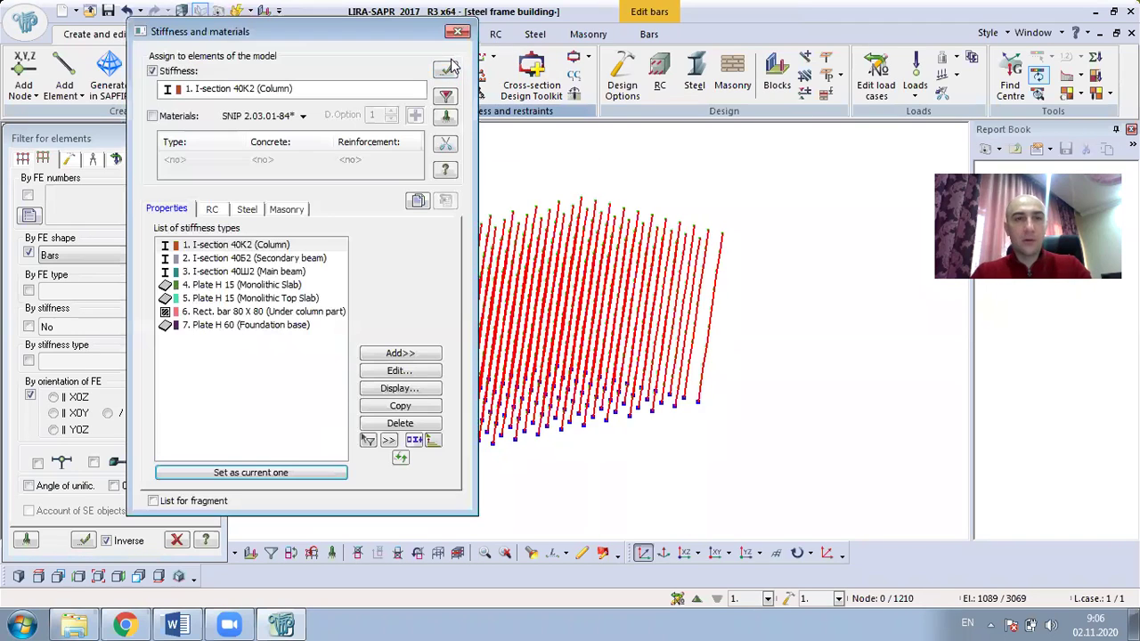
{"action": "left_click", "coordinate": [250, 246]}
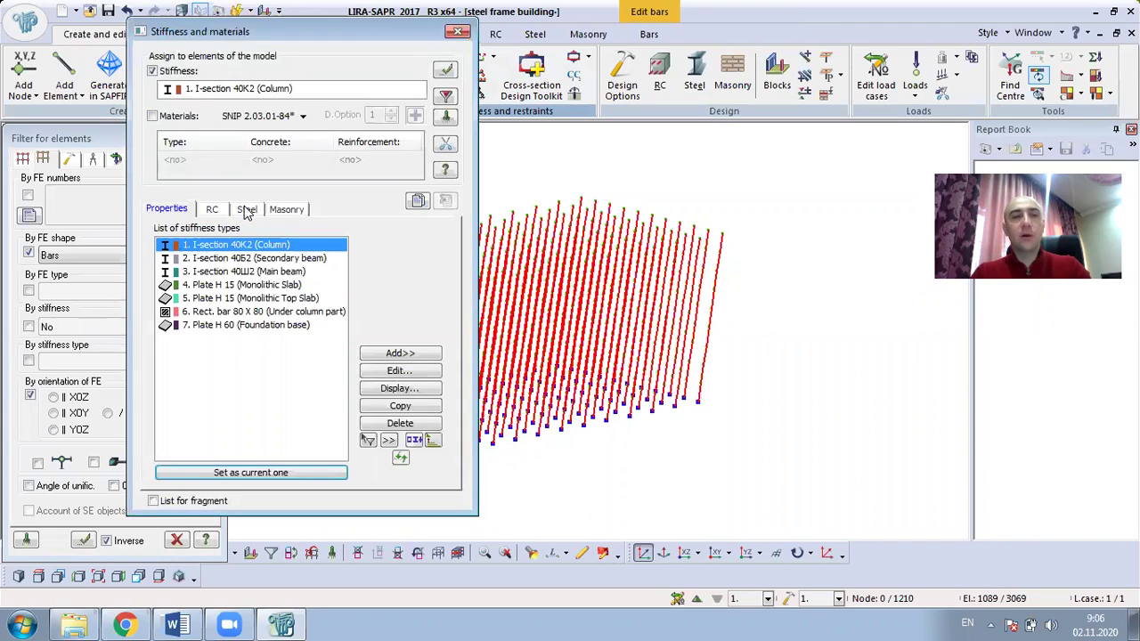
{"action": "left_click", "coordinate": [249, 212]}
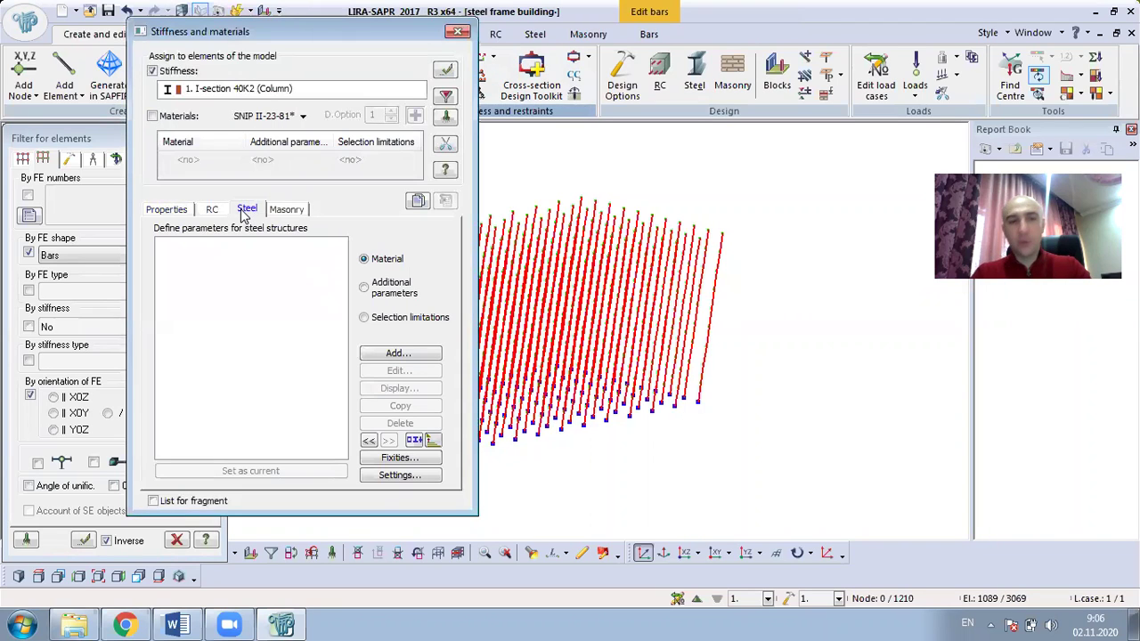
{"action": "left_click", "coordinate": [167, 209]}
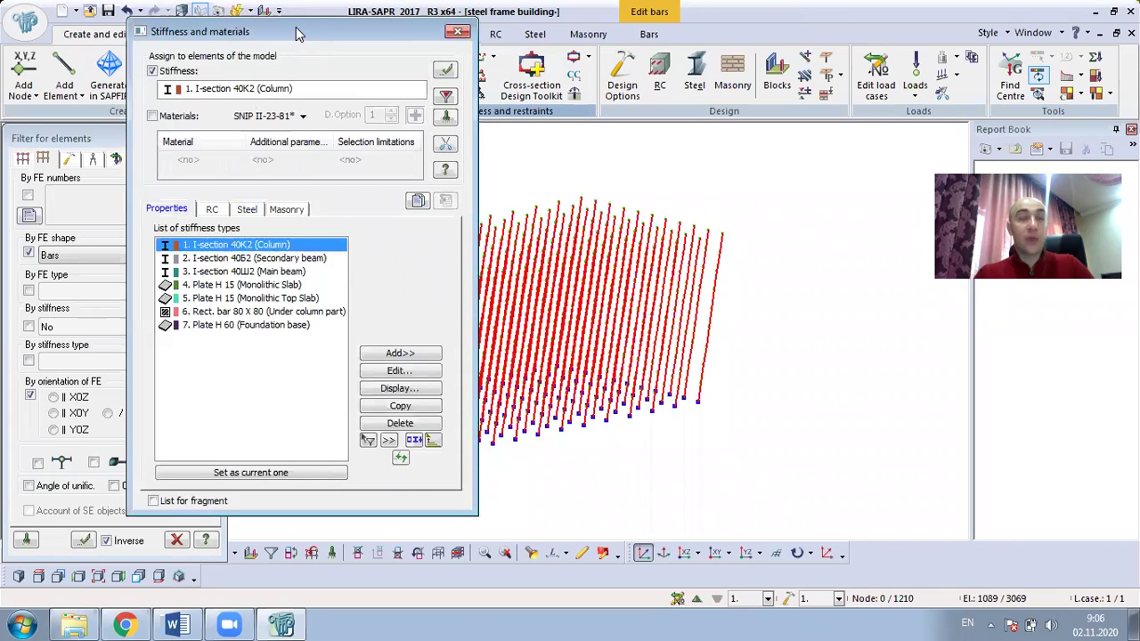
{"action": "left_click_drag", "start_coordinate": [298, 34], "coordinate": [808, 46]}
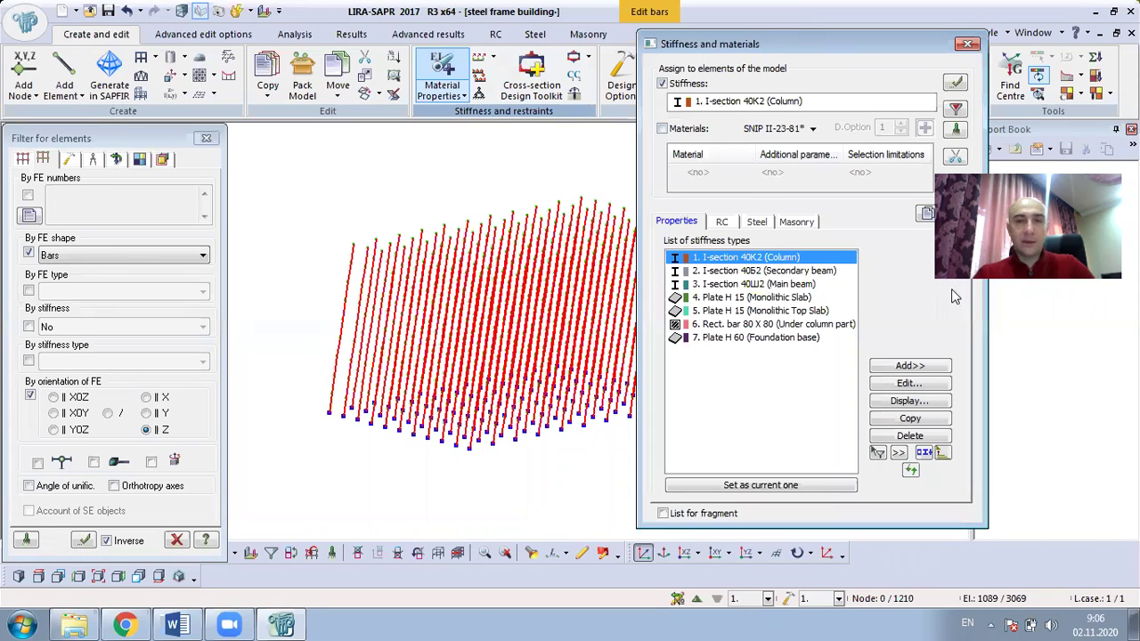
{"action": "left_click", "coordinate": [757, 225]}
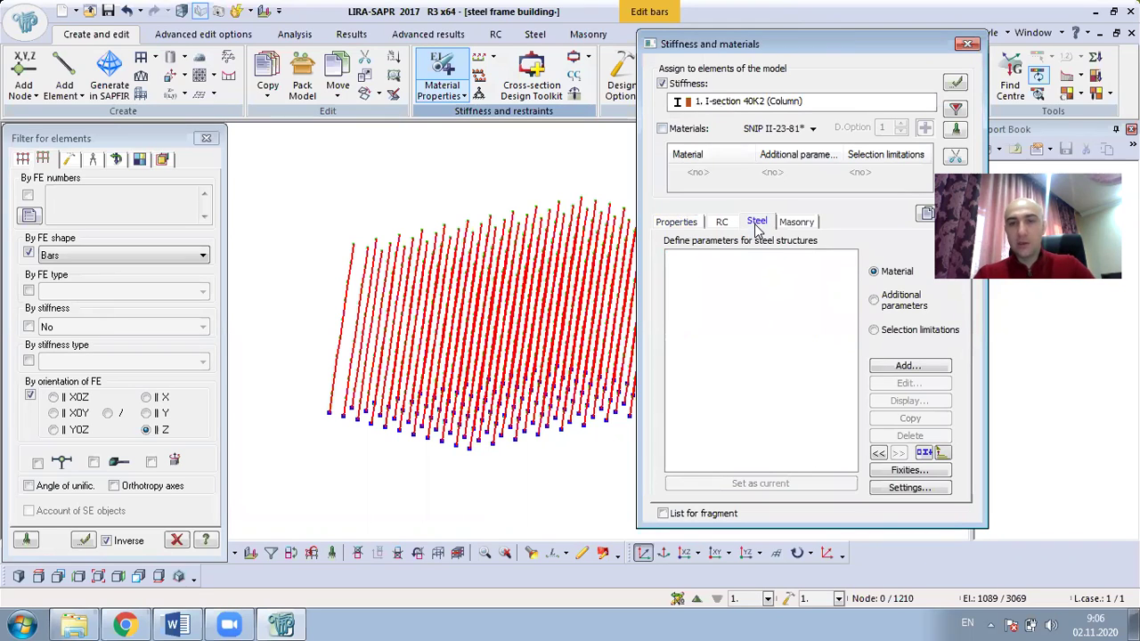
{"action": "mouse_move", "coordinate": [585, 229]}
{"action": "middle_mouse_down"}
{"action": "mouse_move", "coordinate": [600, 237]}
{"action": "mouse_move", "coordinate": [473, 241]}
{"action": "mouse_move", "coordinate": [499, 265]}
{"action": "mouse_move", "coordinate": [501, 250]}
{"action": "mouse_move", "coordinate": [565, 214]}
{"action": "mouse_move", "coordinate": [562, 226]}
{"action": "middle_mouse_up"}
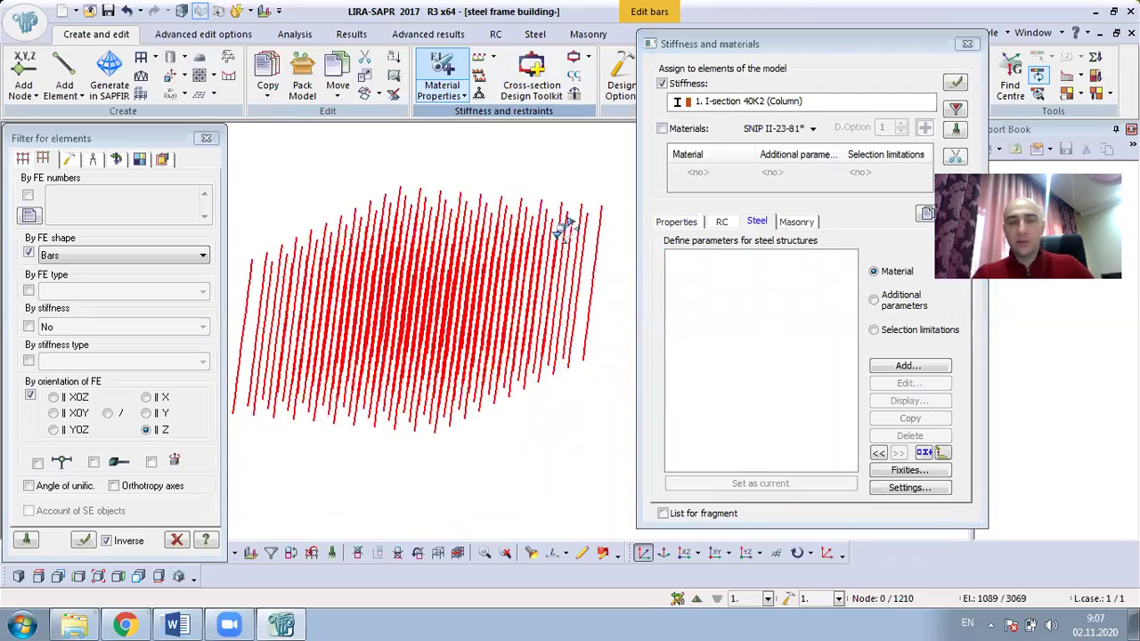
{"action": "left_click", "coordinate": [691, 226]}
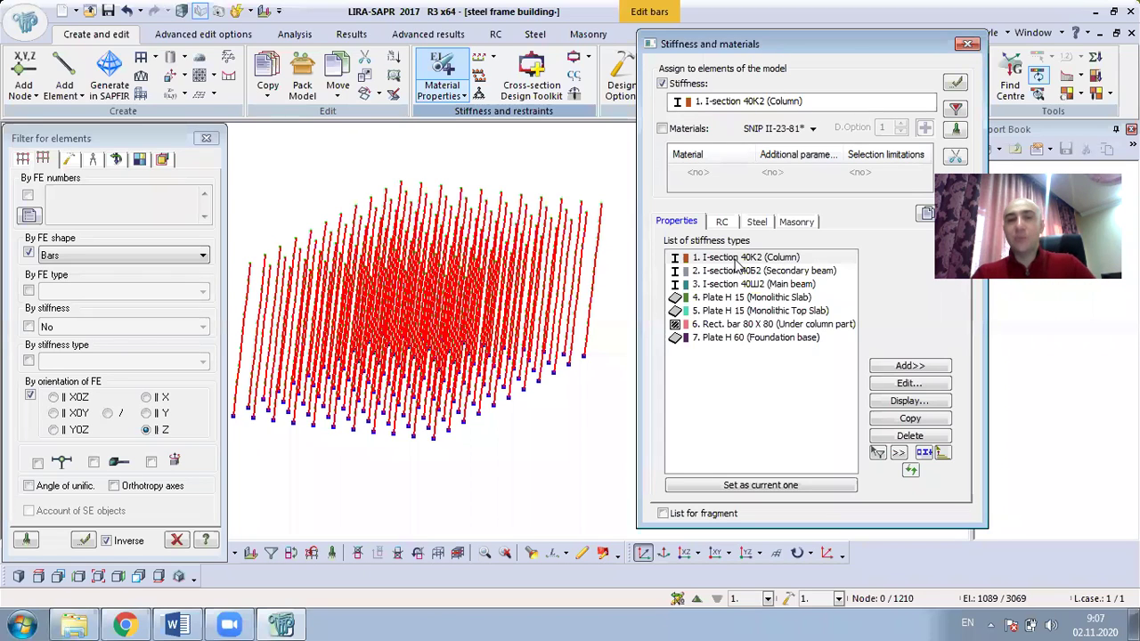
{"action": "left_click", "coordinate": [757, 224]}
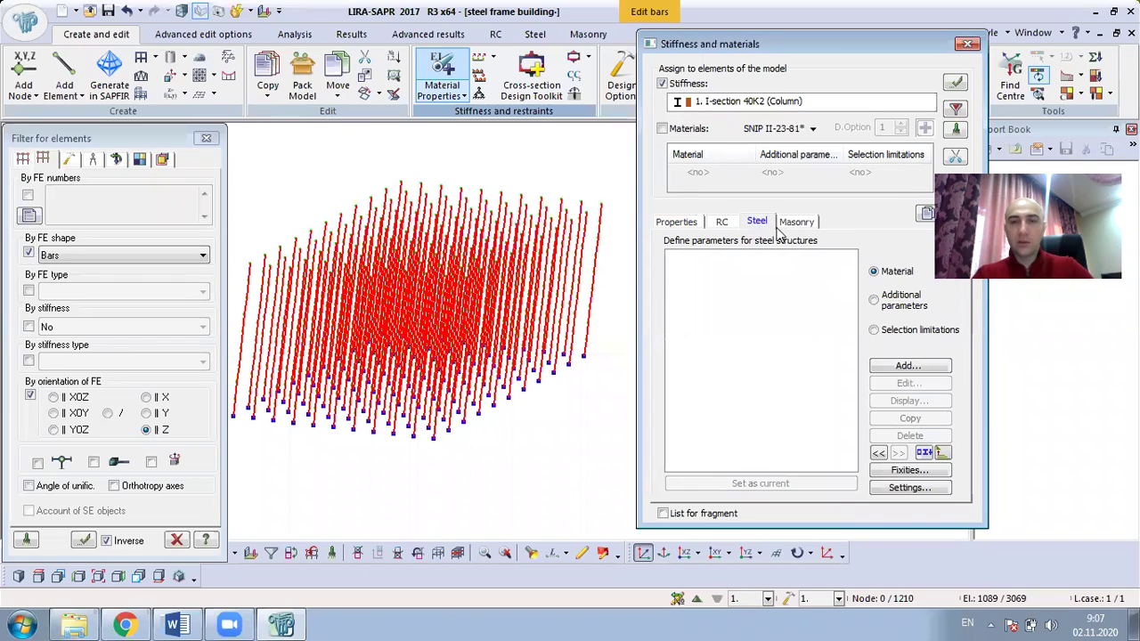
Step: Switch to Word, look up the steel grade for variant column П.С in the assignment table, and return to LIRA-SAPR
{"action": "left_click", "coordinate": [187, 622]}
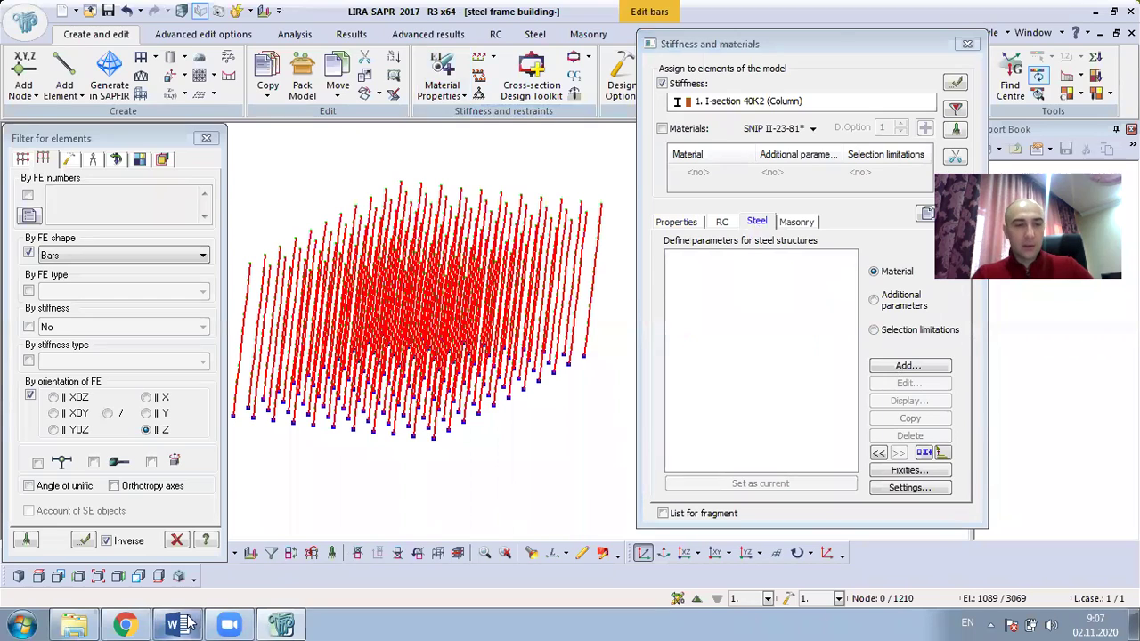
{"action": "scroll", "coordinate": [335, 429], "scroll_direction": "up", "scroll_amount": 4}
{"action": "scroll", "coordinate": [377, 412], "scroll_direction": "down", "scroll_amount": 12}
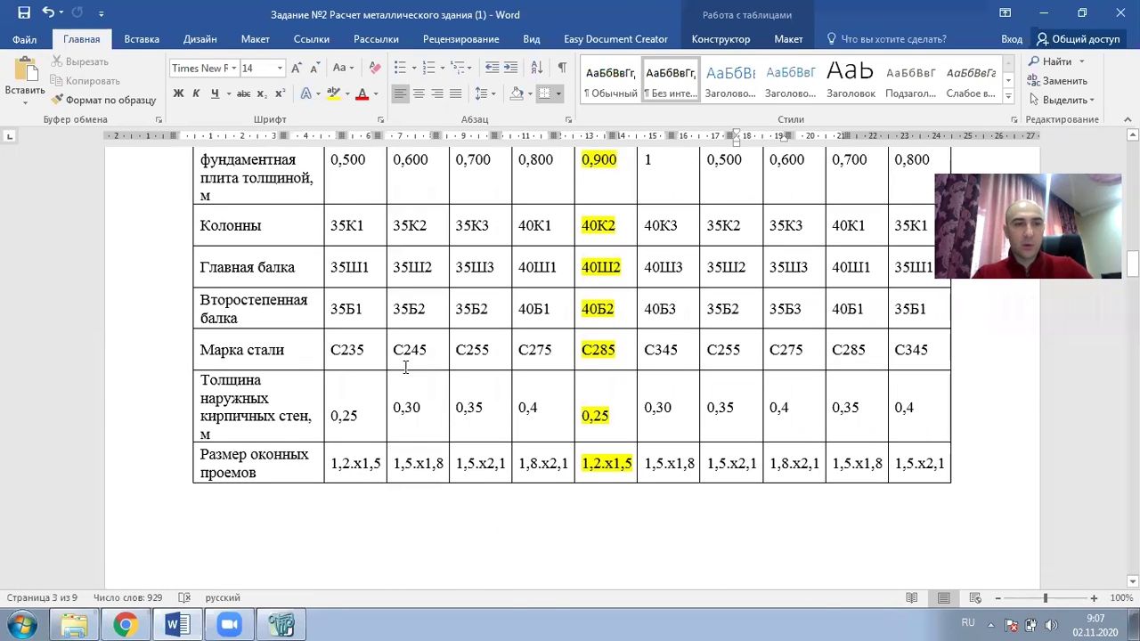
{"action": "scroll", "coordinate": [613, 482], "scroll_direction": "up", "scroll_amount": 2}
{"action": "left_click_drag", "start_coordinate": [617, 435], "coordinate": [583, 434]}
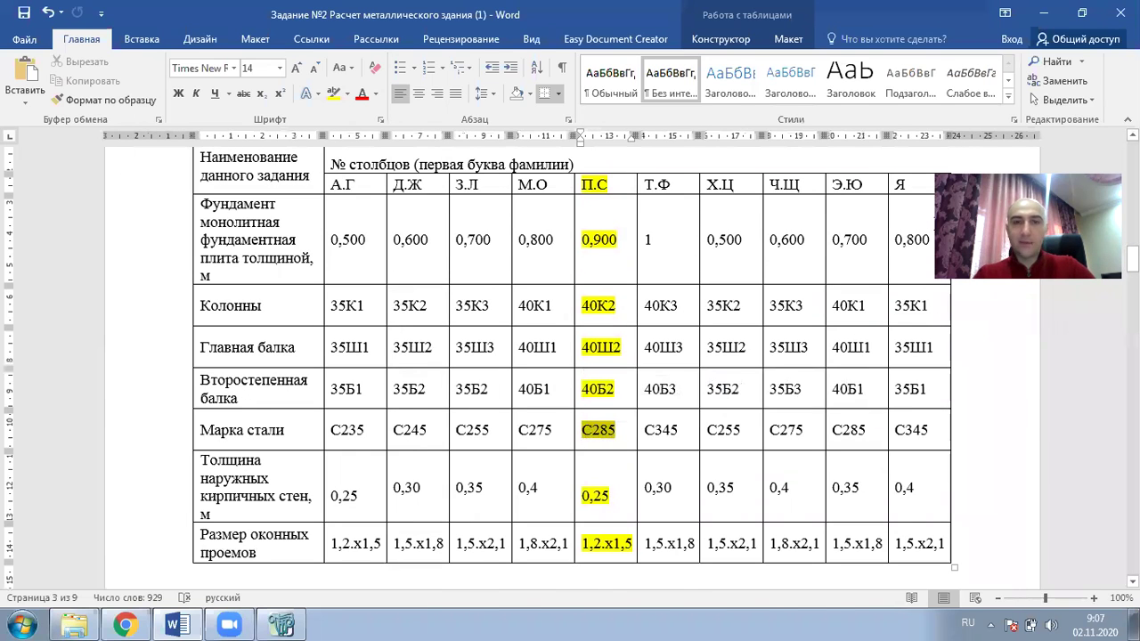
{"action": "key", "text": "alt+Tab"}
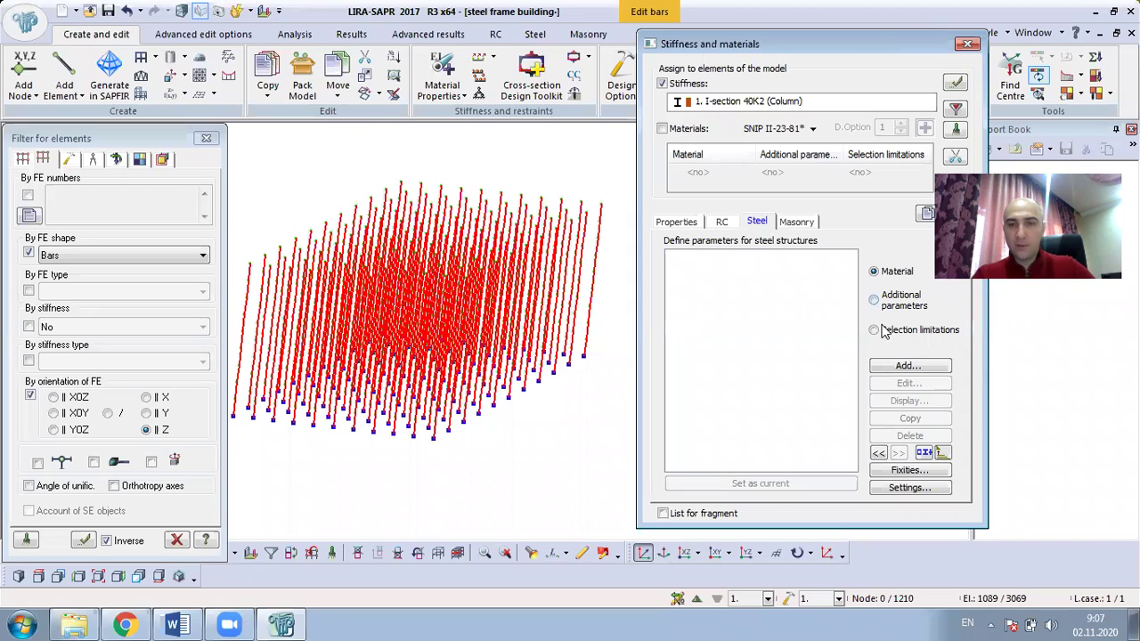
Step: Start adding a steel material for the columns and open the choices for its steel grade
{"action": "left_click", "coordinate": [904, 368]}
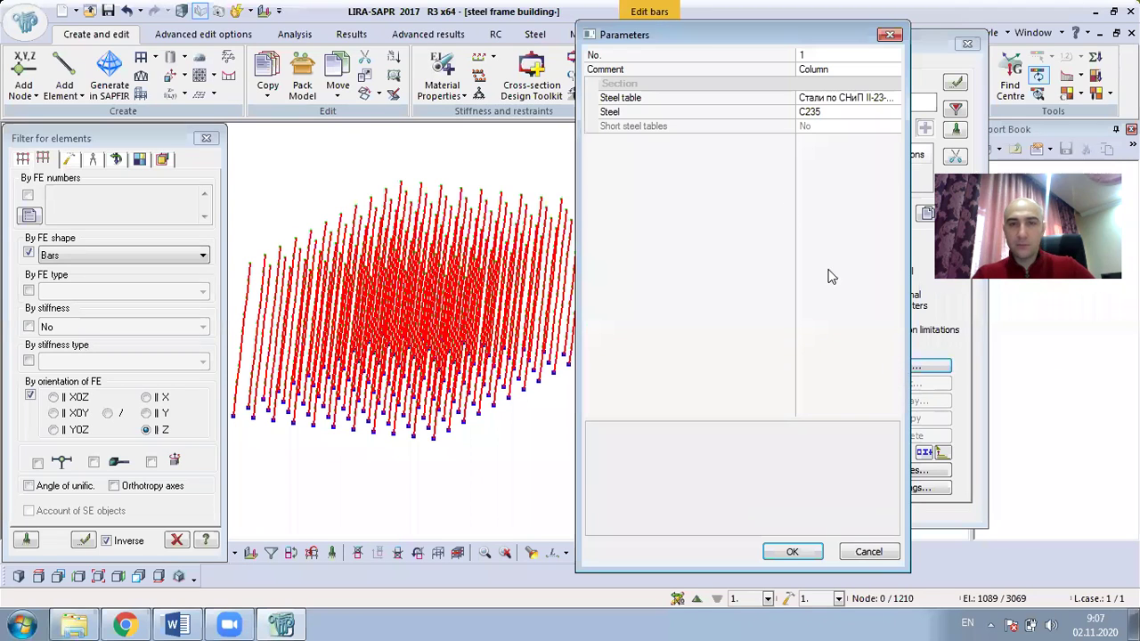
{"action": "left_click", "coordinate": [850, 126]}
{"action": "left_click", "coordinate": [865, 112]}
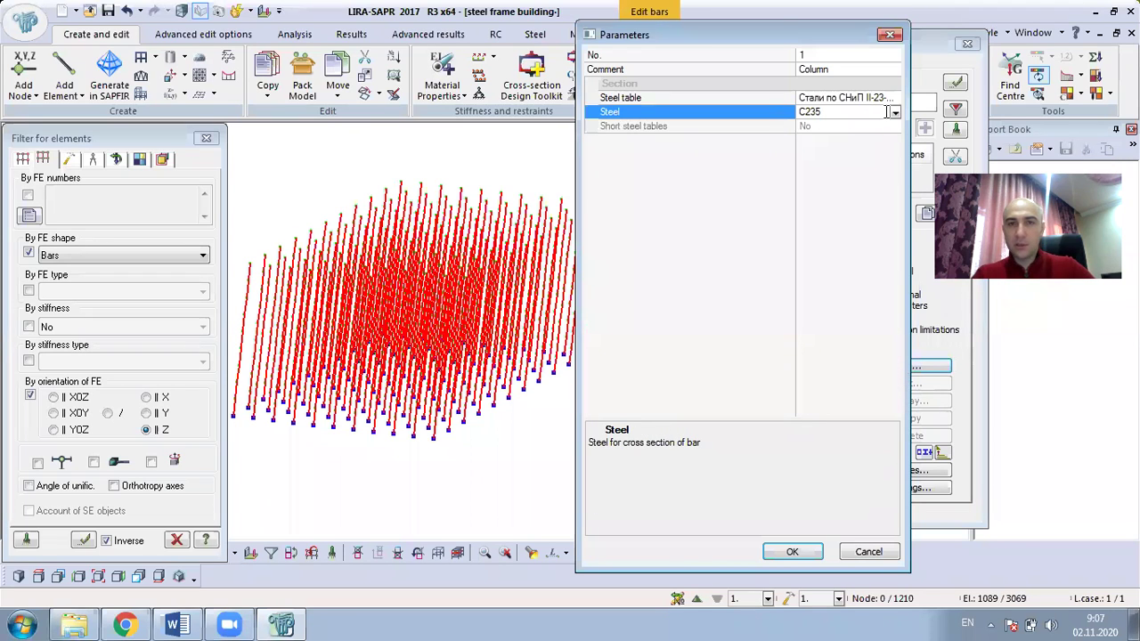
{"action": "left_click", "coordinate": [893, 112]}
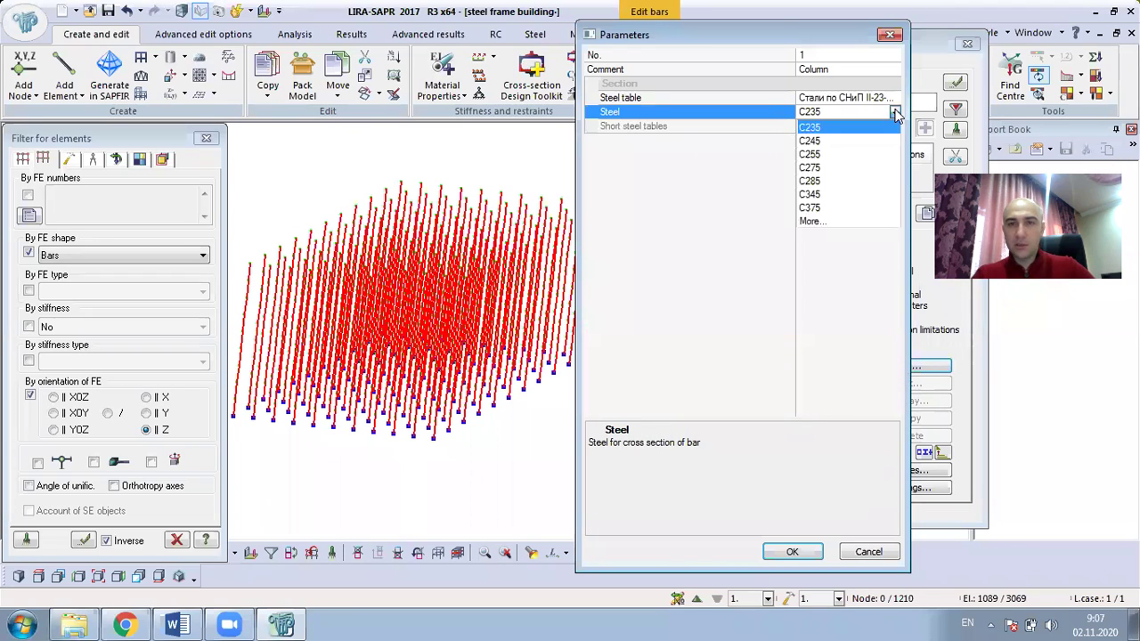
Step: Set the steel grade of the Column material to C285
{"action": "left_click", "coordinate": [864, 181]}
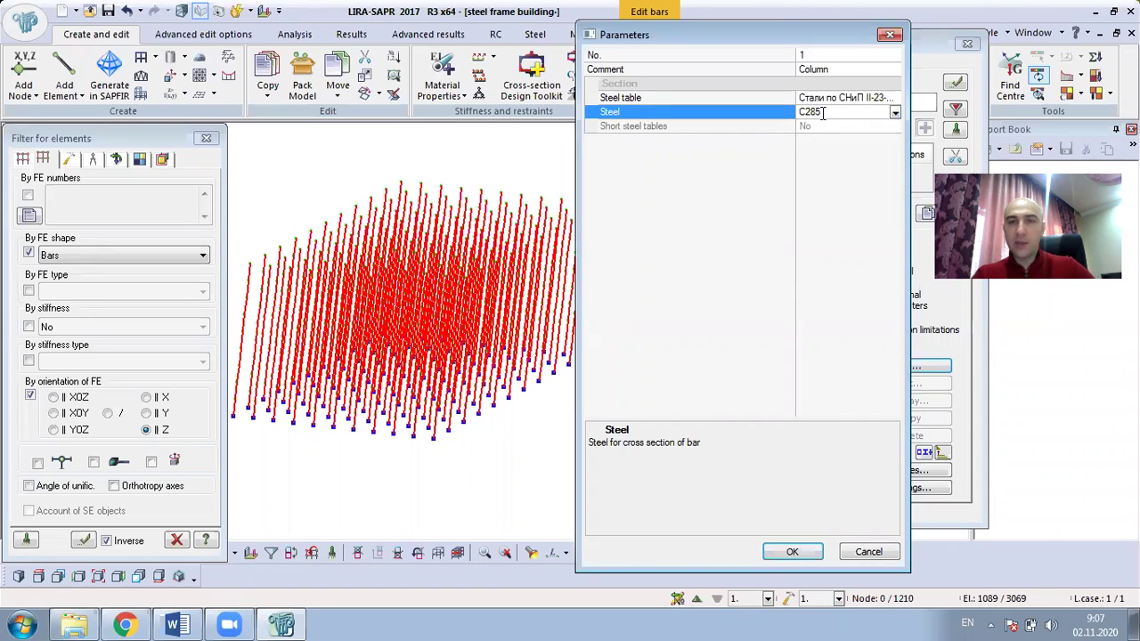
{"action": "left_click", "coordinate": [791, 551]}
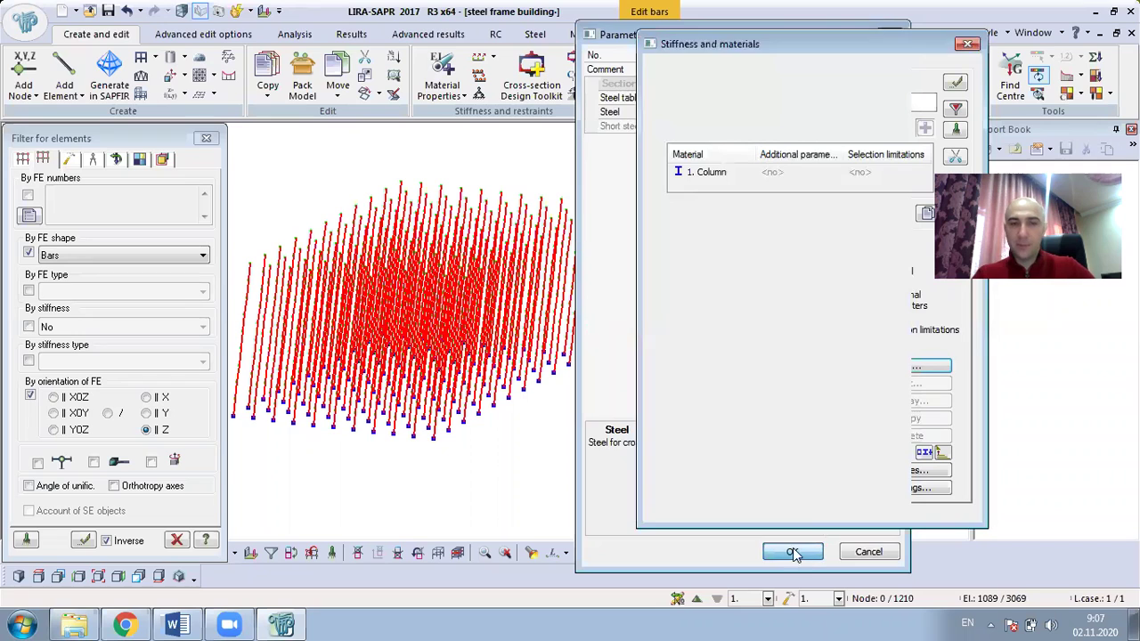
Step: Add a set of additional steel parameters for the column with the safety factor Yn set to 0.85
{"action": "left_click", "coordinate": [904, 303]}
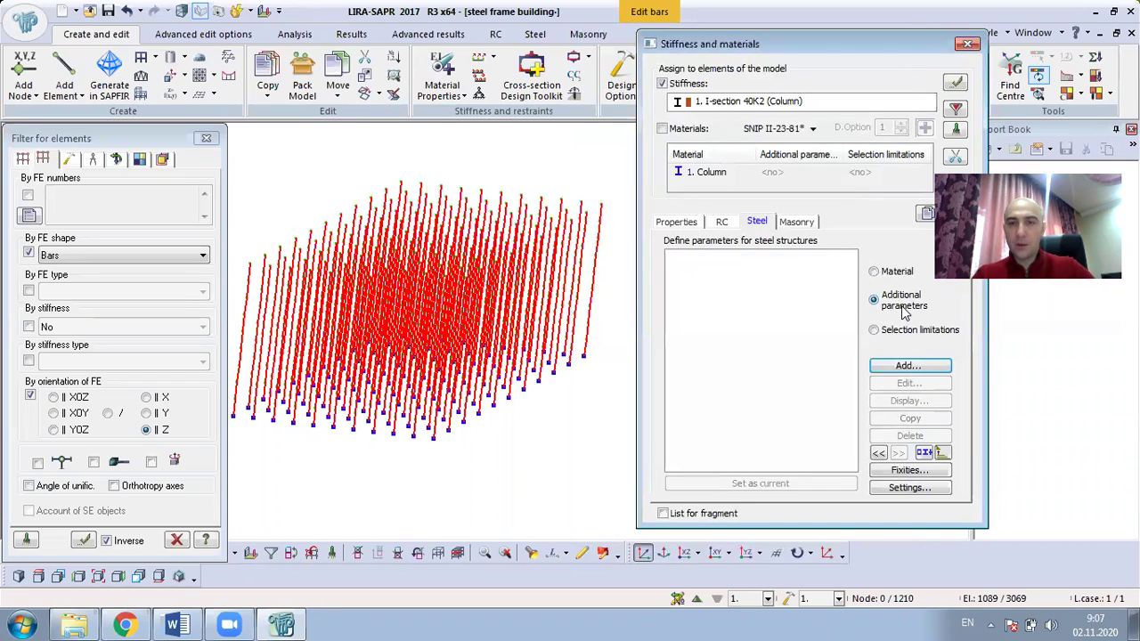
{"action": "left_click", "coordinate": [909, 369]}
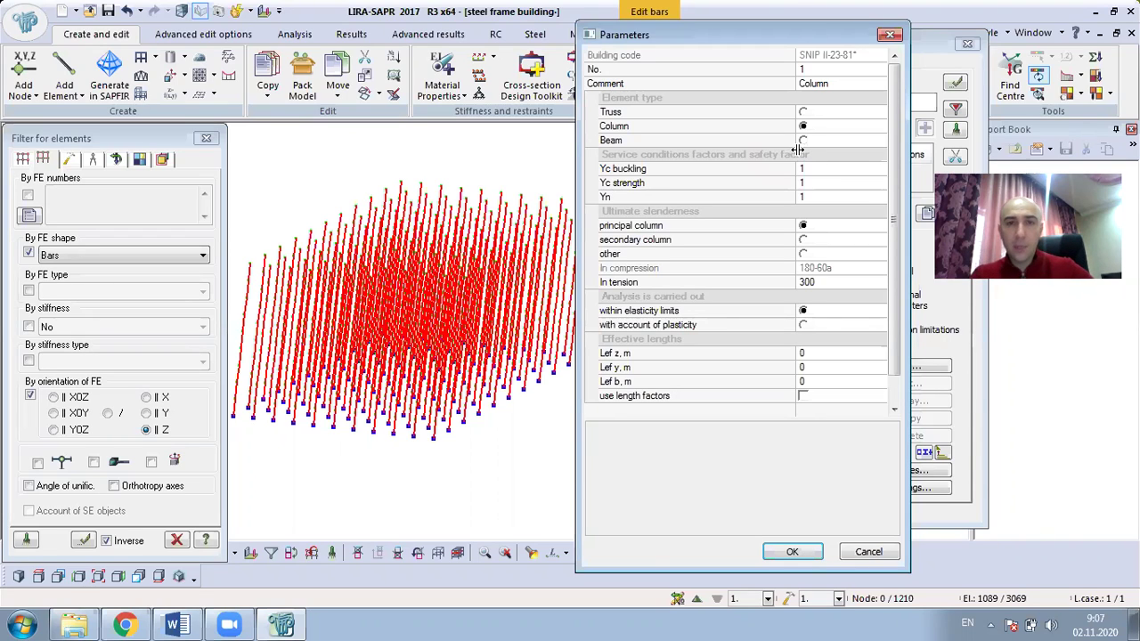
{"action": "left_click", "coordinate": [811, 195]}
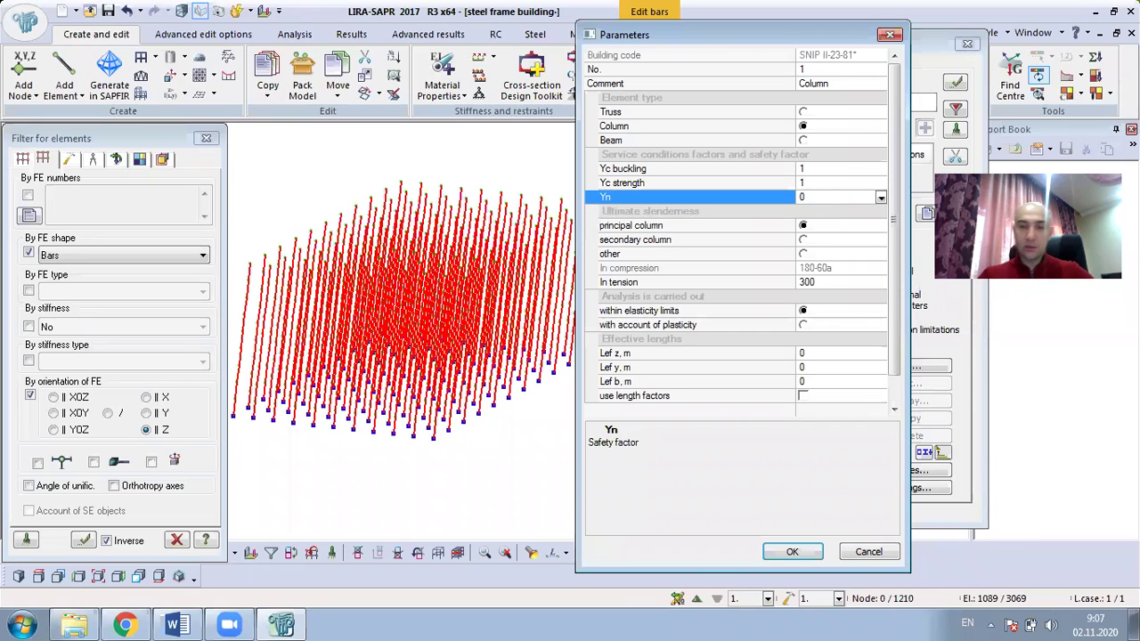
{"action": "type", "text": "0.85"}
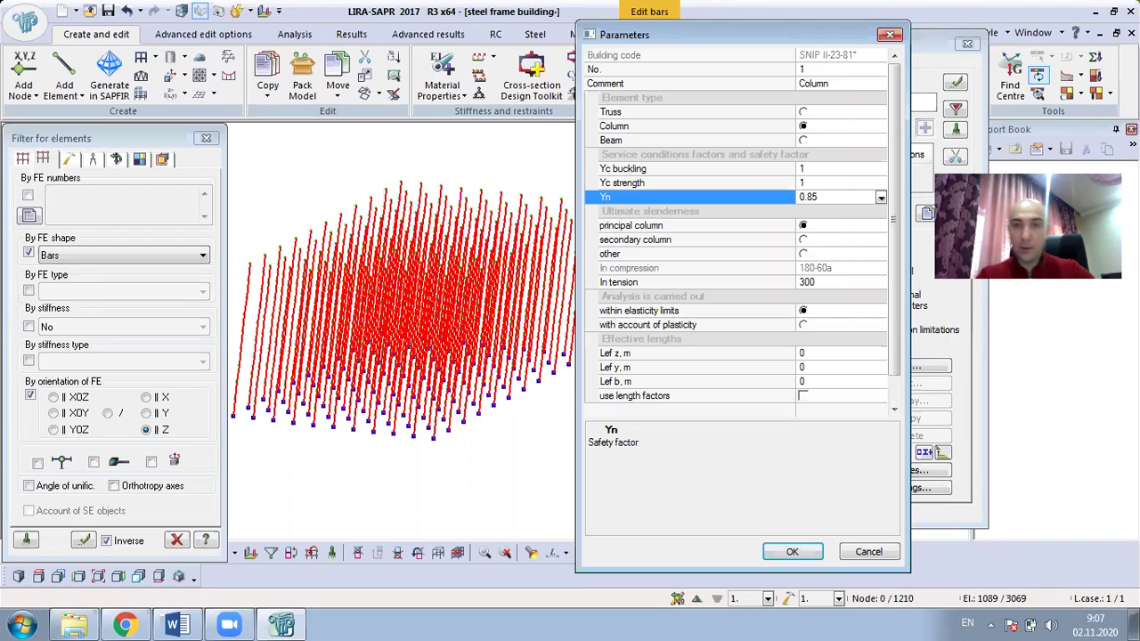
{"action": "left_click", "coordinate": [824, 182]}
{"action": "left_click", "coordinate": [811, 168]}
{"action": "left_click", "coordinate": [810, 182]}
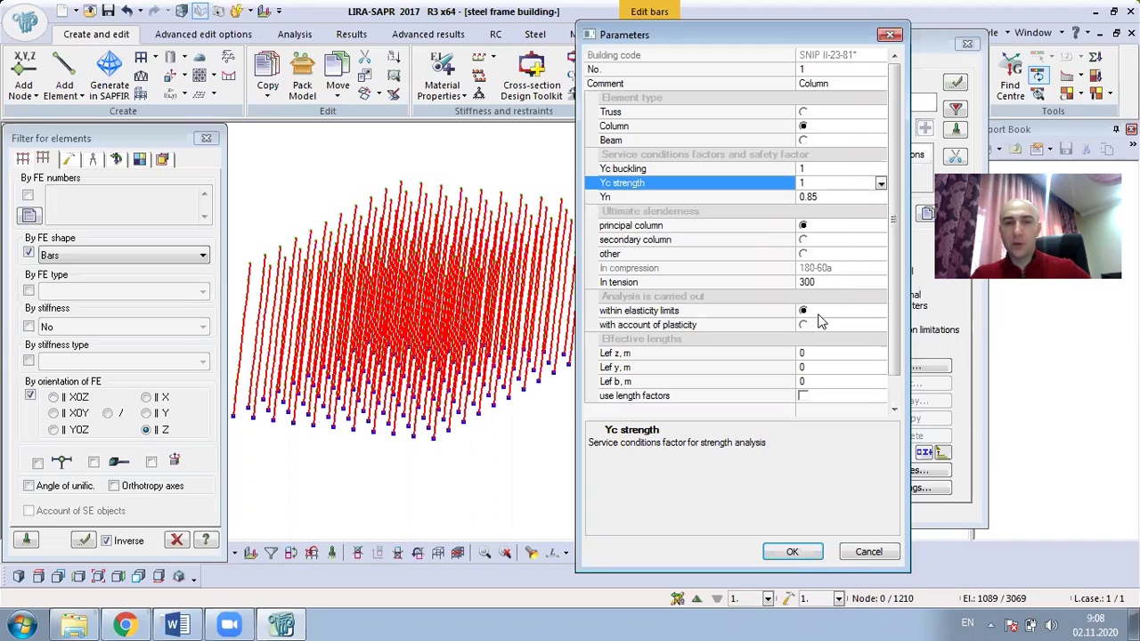
Step: Define the column's effective lengths by length factors, with Kz, Ky and Kb each set to 1, and accept the parameters
{"action": "left_click", "coordinate": [802, 397]}
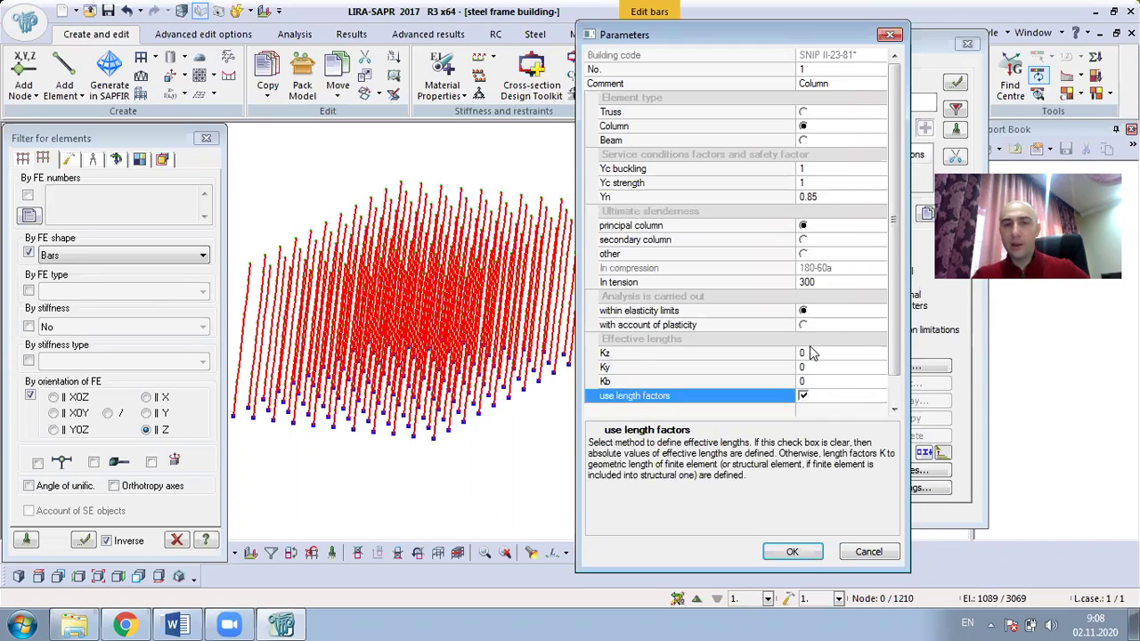
{"action": "left_click", "coordinate": [810, 352]}
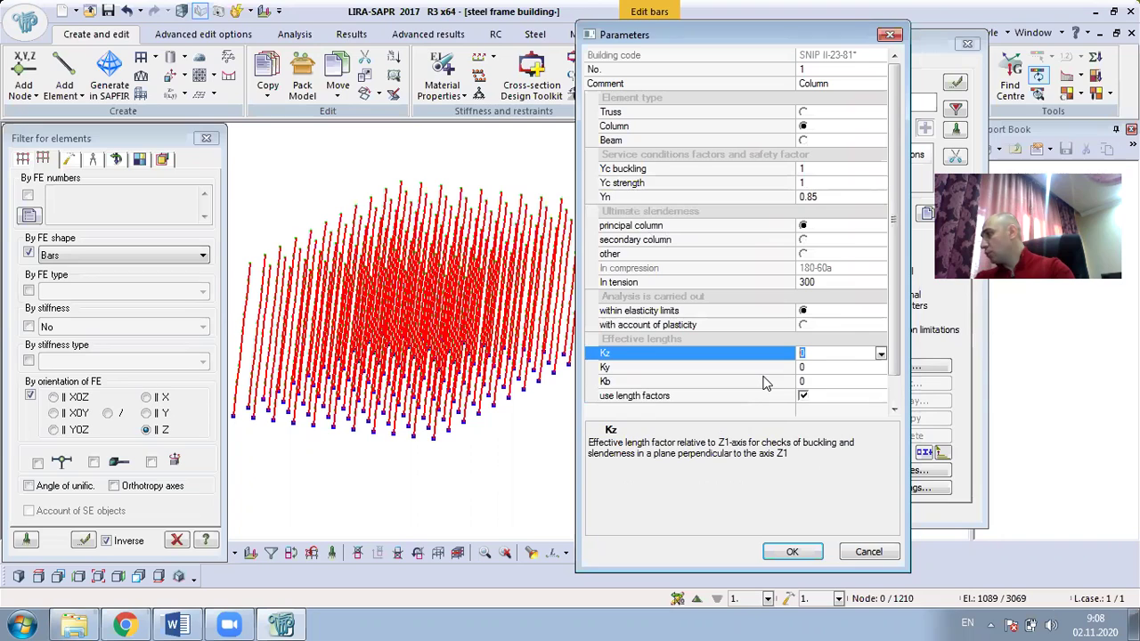
{"action": "type", "text": "1"}
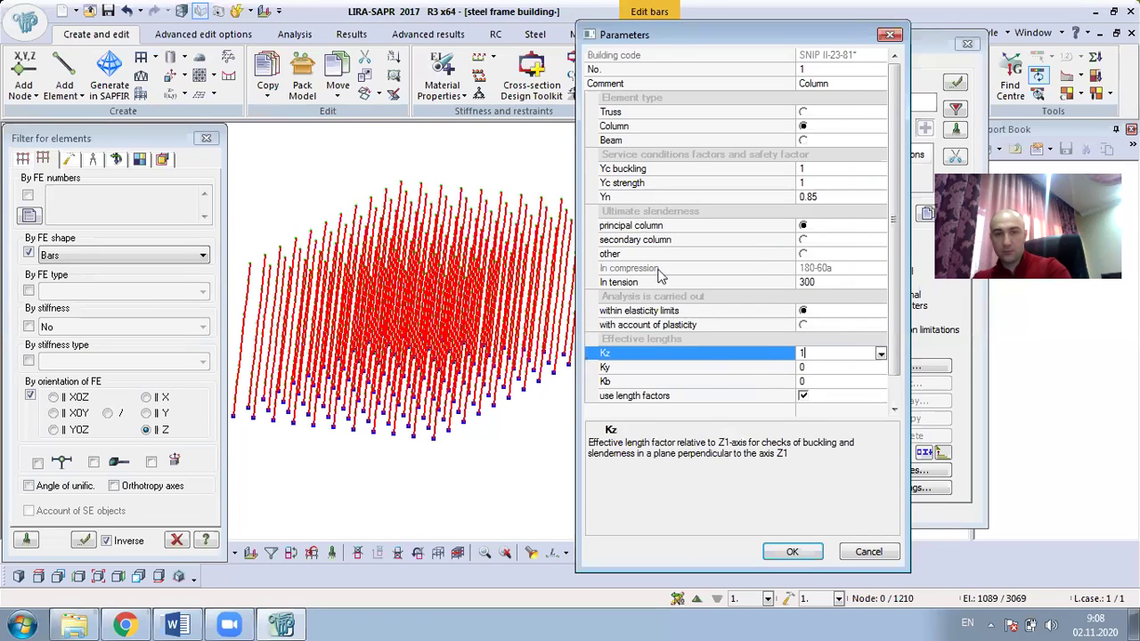
{"action": "left_click", "coordinate": [806, 369]}
{"action": "type", "text": "1"}
{"action": "left_click", "coordinate": [774, 383]}
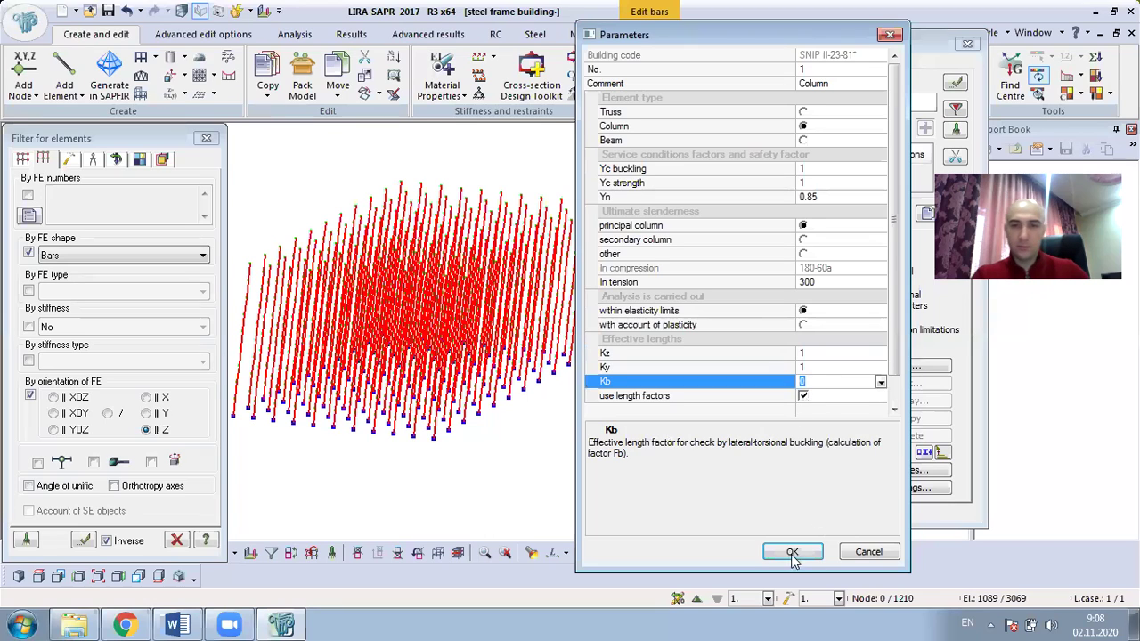
{"action": "type", "text": "1"}
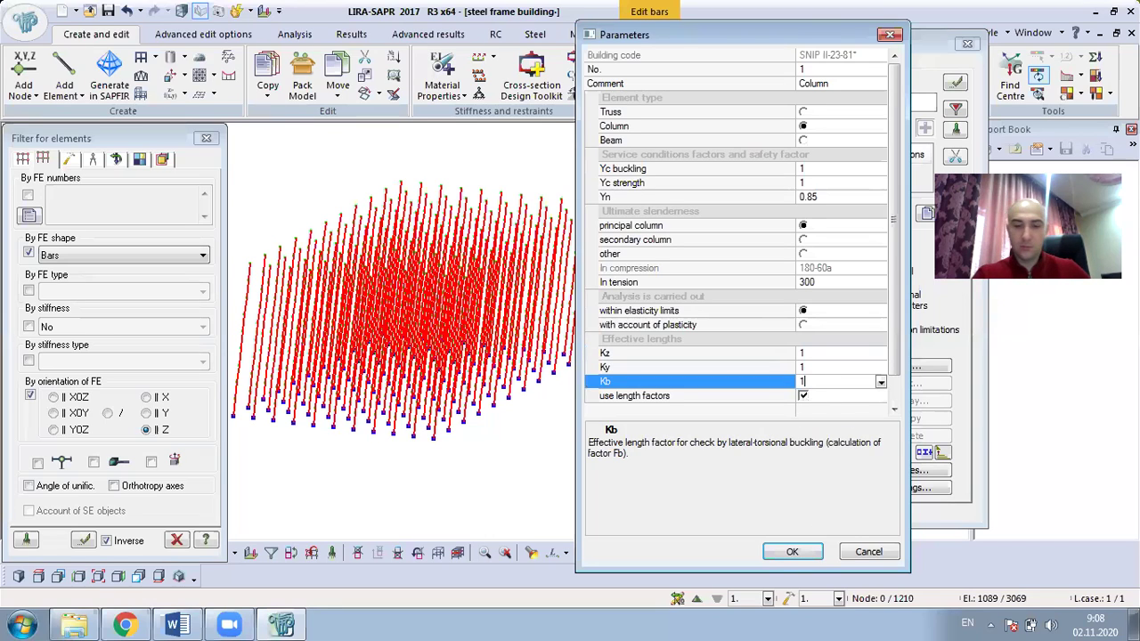
{"action": "left_click", "coordinate": [795, 553]}
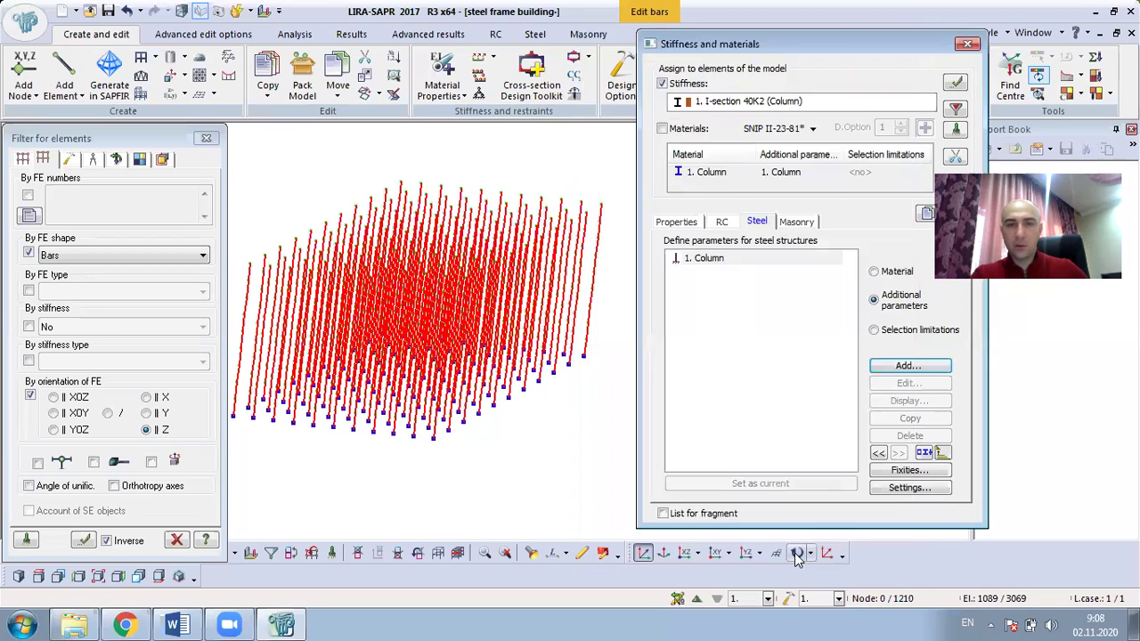
Step: Add a set of selection limitations for the column with the default dimensions and options
{"action": "left_click", "coordinate": [878, 330]}
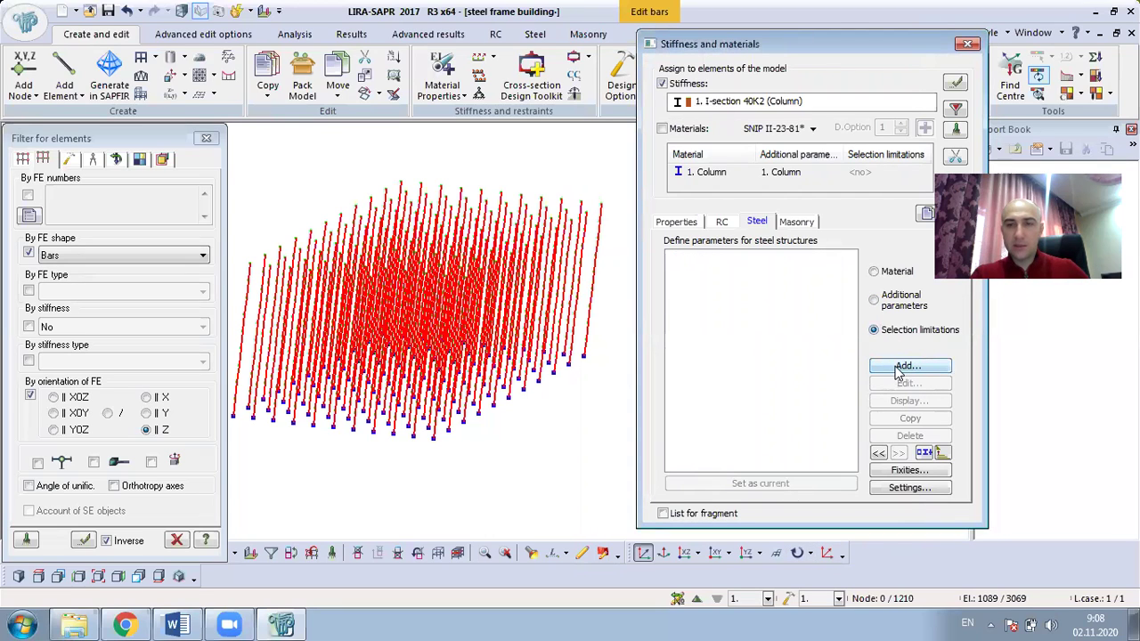
{"action": "left_click", "coordinate": [906, 367]}
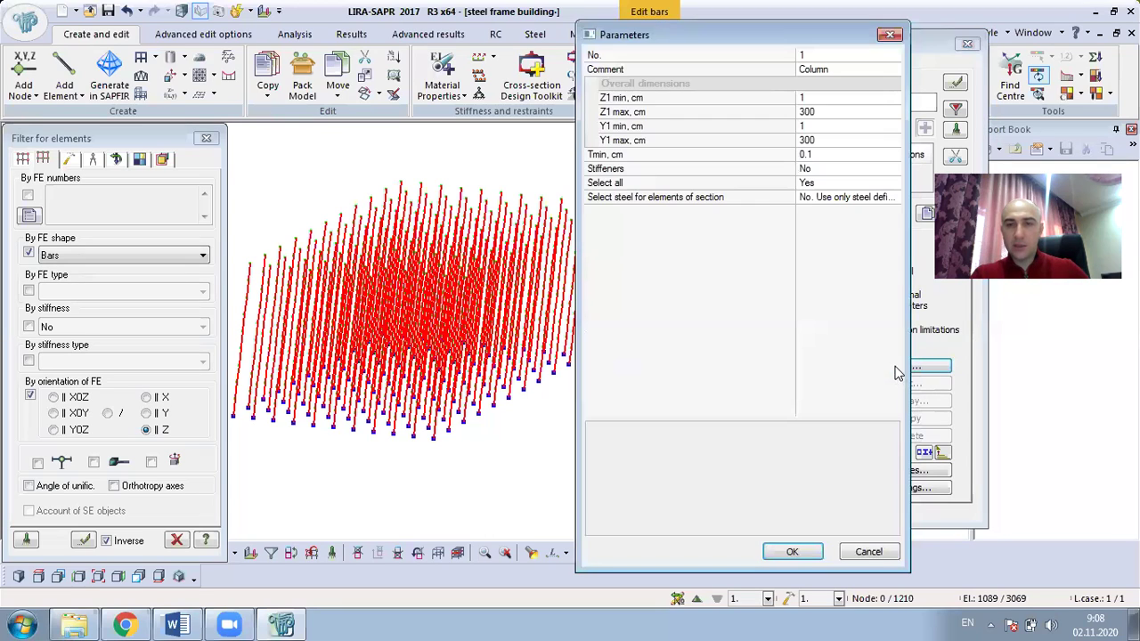
{"action": "left_click", "coordinate": [791, 552]}
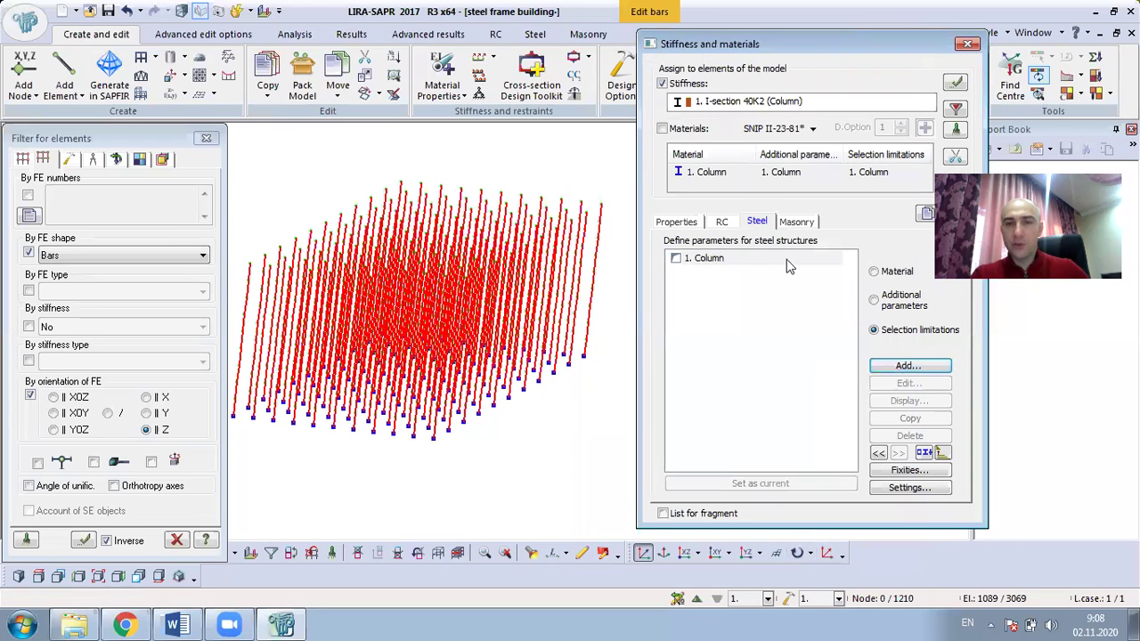
Step: Assign the column stiffness and steel materials to the selected vertical bars, using 5 design sections
{"action": "left_click", "coordinate": [662, 130]}
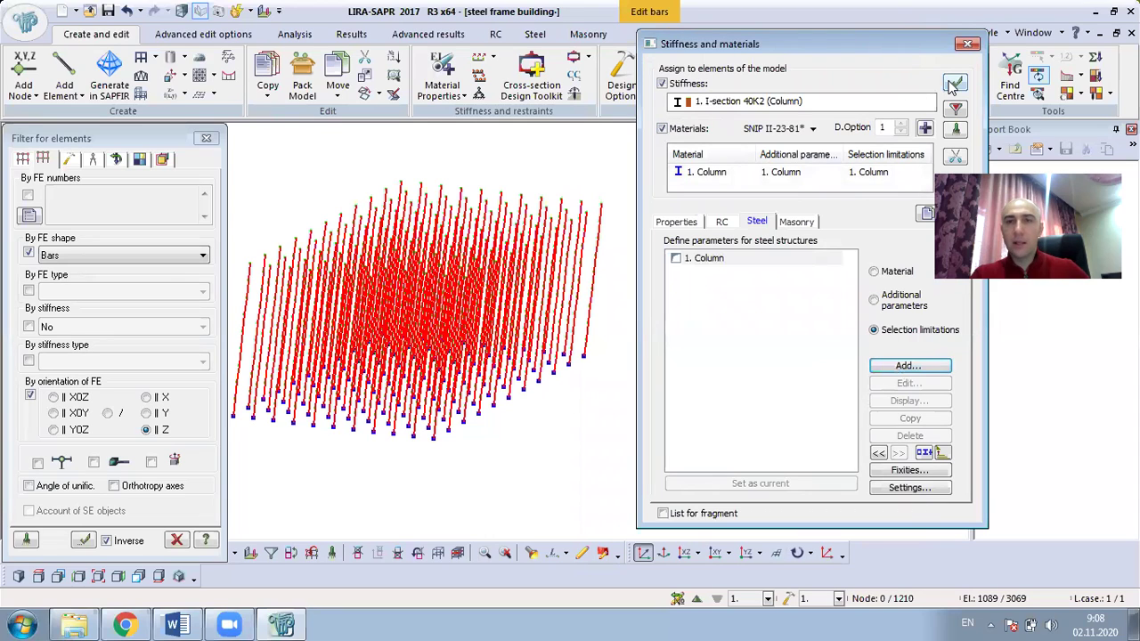
{"action": "left_click", "coordinate": [953, 85]}
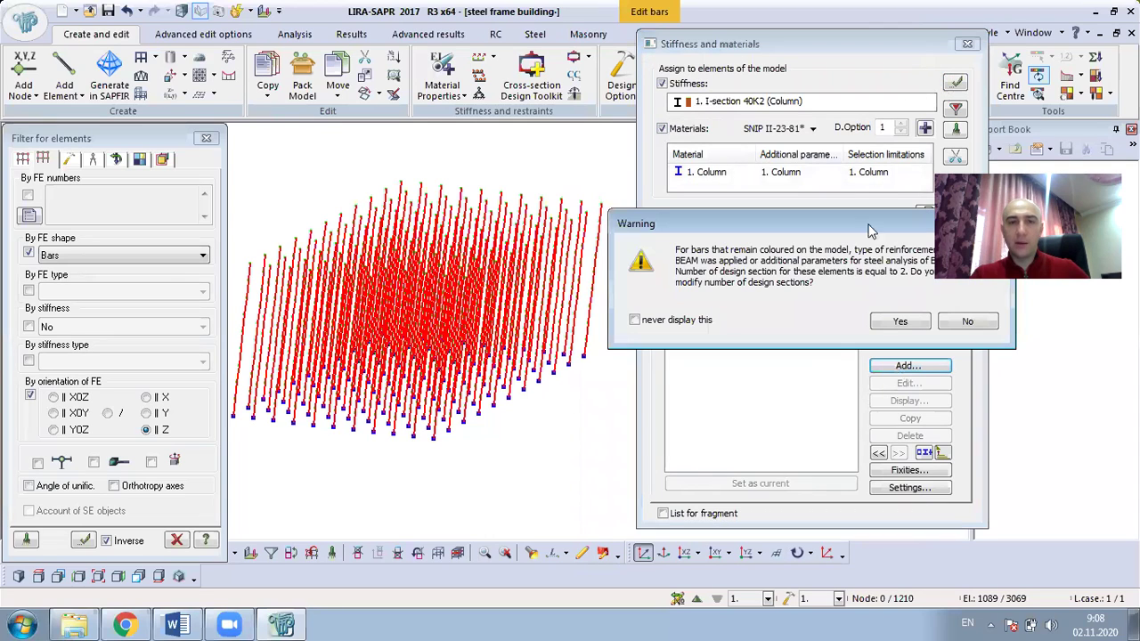
{"action": "left_click", "coordinate": [900, 321]}
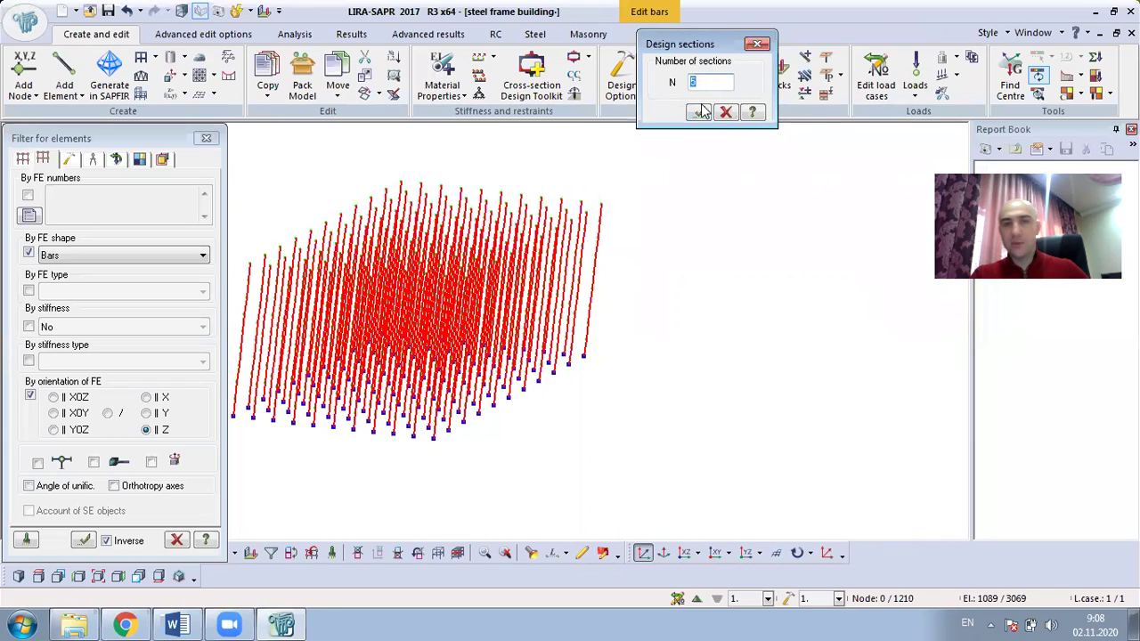
{"action": "left_click_drag", "start_coordinate": [723, 56], "coordinate": [743, 164]}
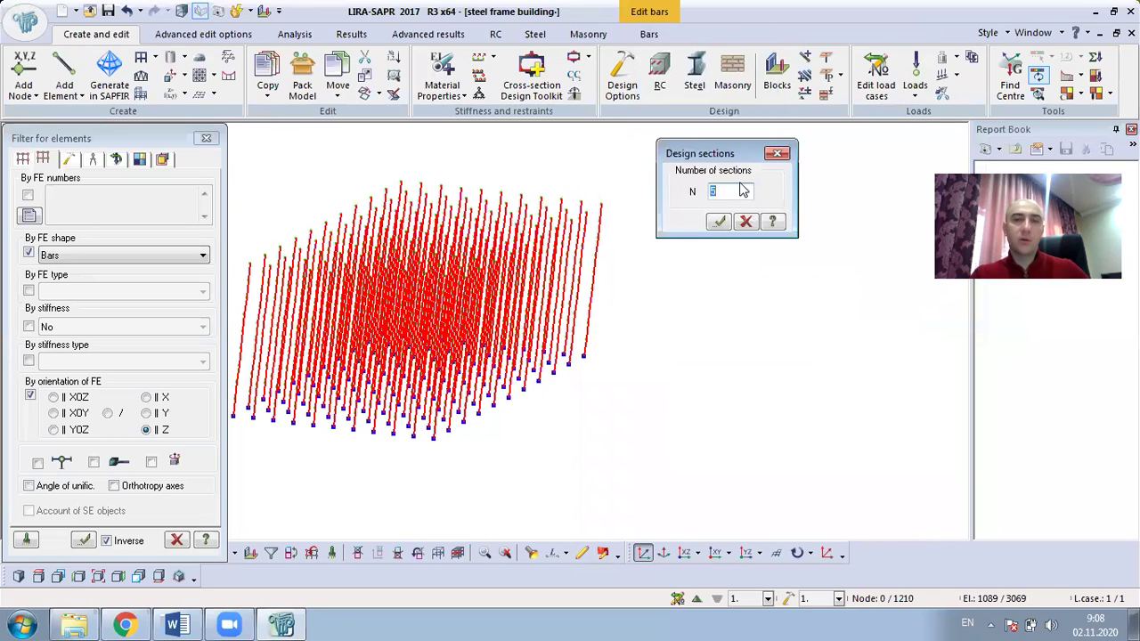
{"action": "left_click", "coordinate": [718, 221]}
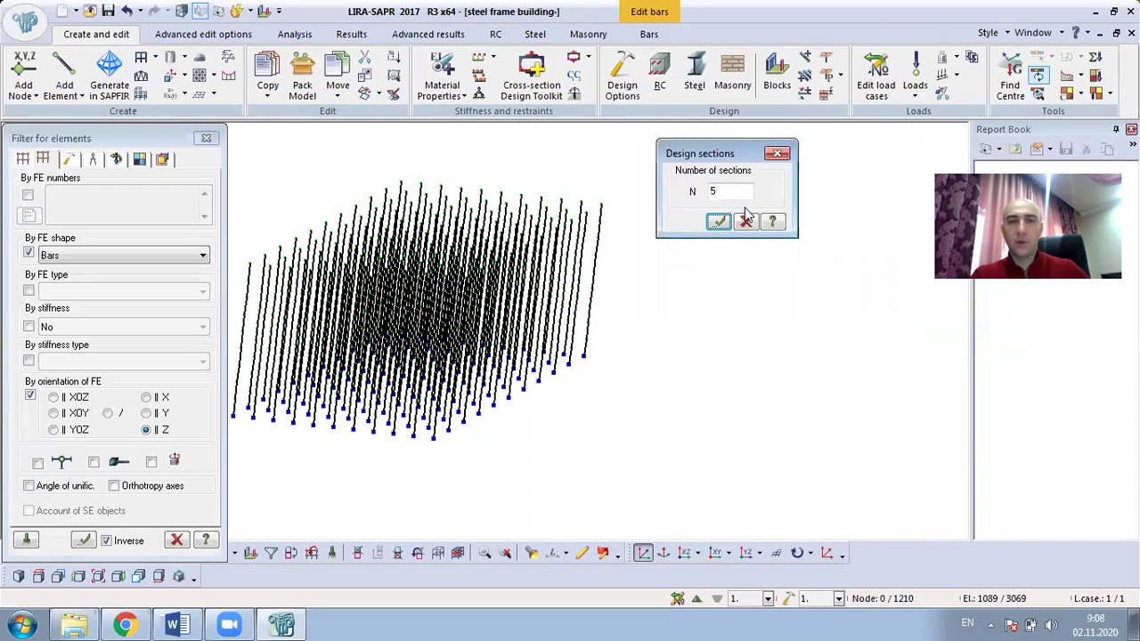
{"action": "left_click", "coordinate": [778, 155]}
Step: Restore the display of the complete building model
{"action": "middle_click_drag", "start_coordinate": [241, 368], "coordinate": [319, 212]}
{"action": "right_click", "coordinate": [319, 212]}
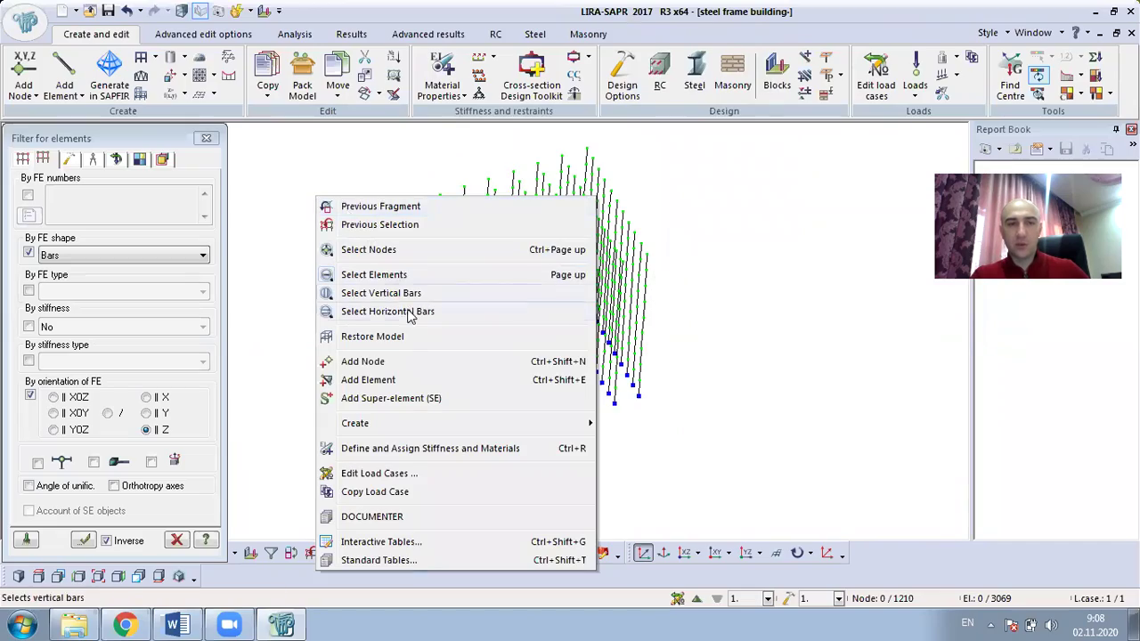
{"action": "left_click", "coordinate": [405, 339]}
{"action": "middle_click_drag", "start_coordinate": [437, 444], "coordinate": [594, 370]}
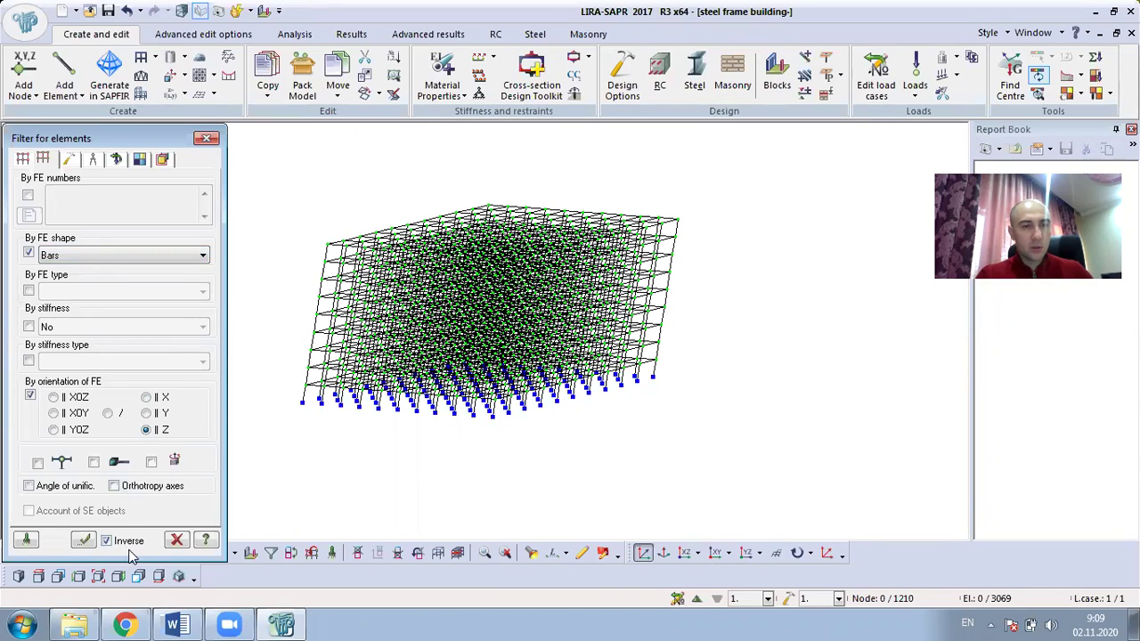
Step: Select all bars of the model, then use the inverse filter by Z orientation to exclude the vertical bars
{"action": "left_click", "coordinate": [146, 429]}
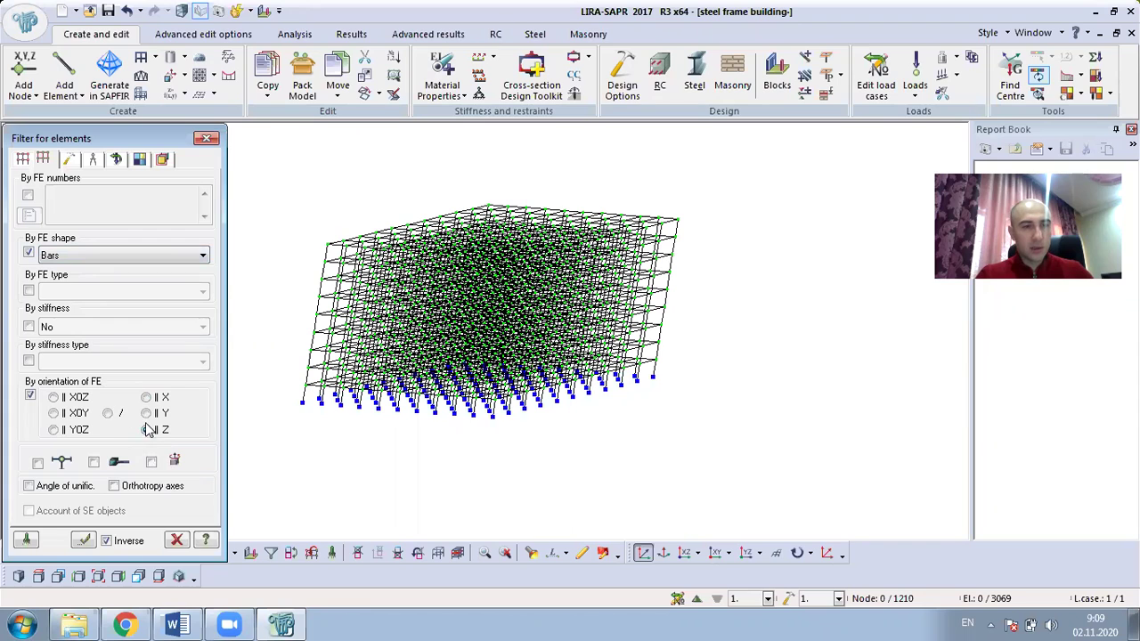
{"action": "left_click", "coordinate": [29, 395]}
{"action": "left_click", "coordinate": [83, 541]}
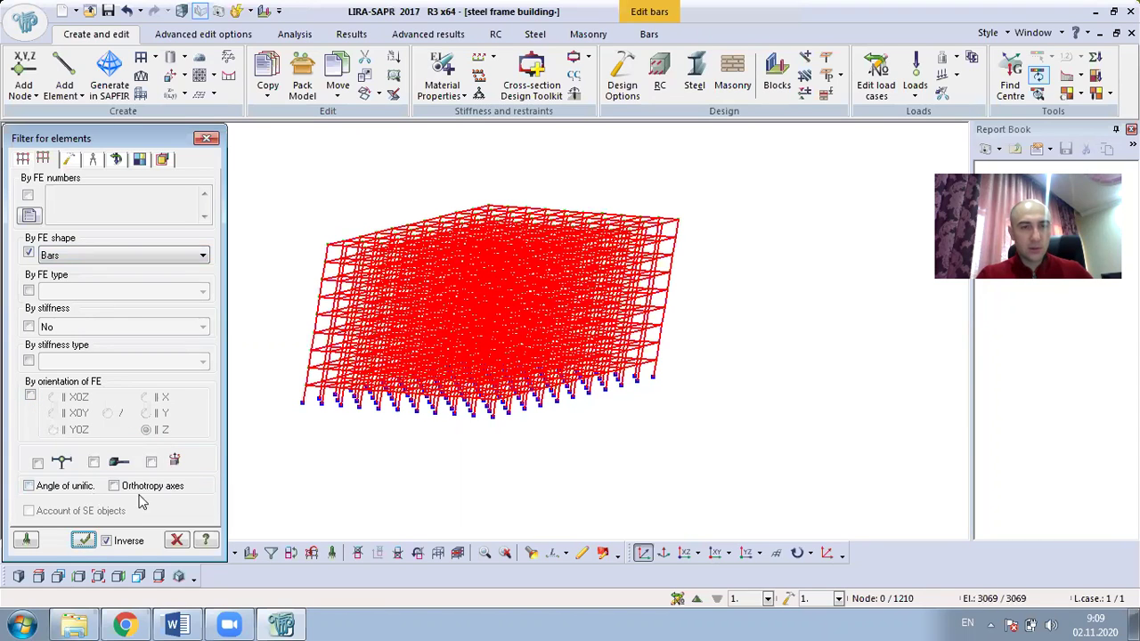
{"action": "left_click", "coordinate": [31, 395]}
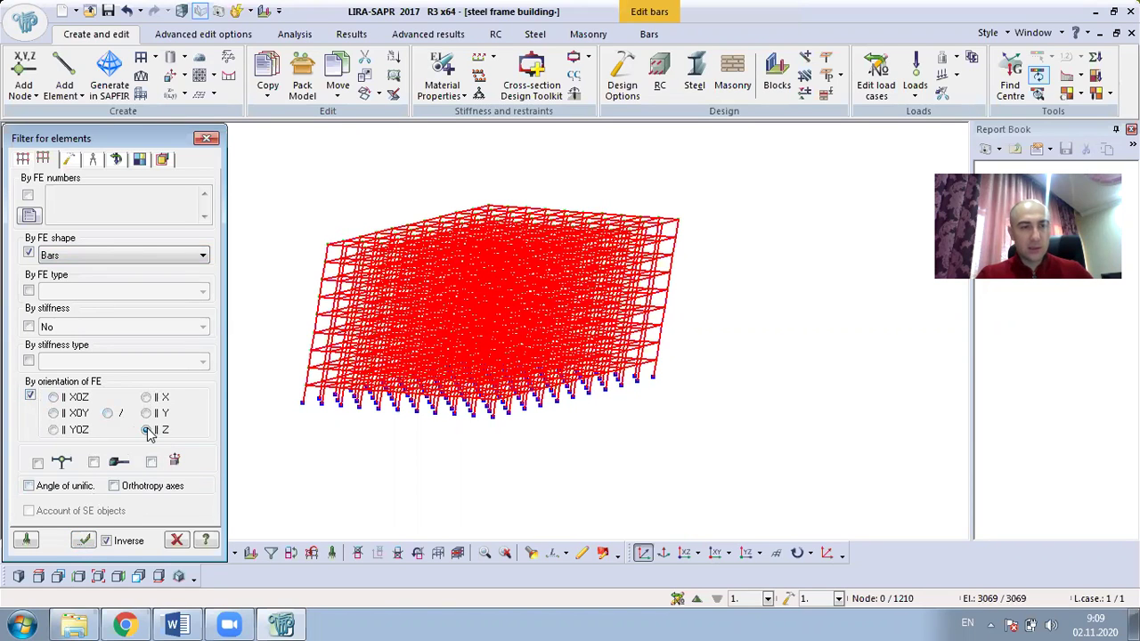
{"action": "left_click", "coordinate": [83, 542]}
Step: Isolate the selected horizontal bars as a fragment of the model
{"action": "middle_click_drag", "start_coordinate": [331, 500], "coordinate": [328, 418]}
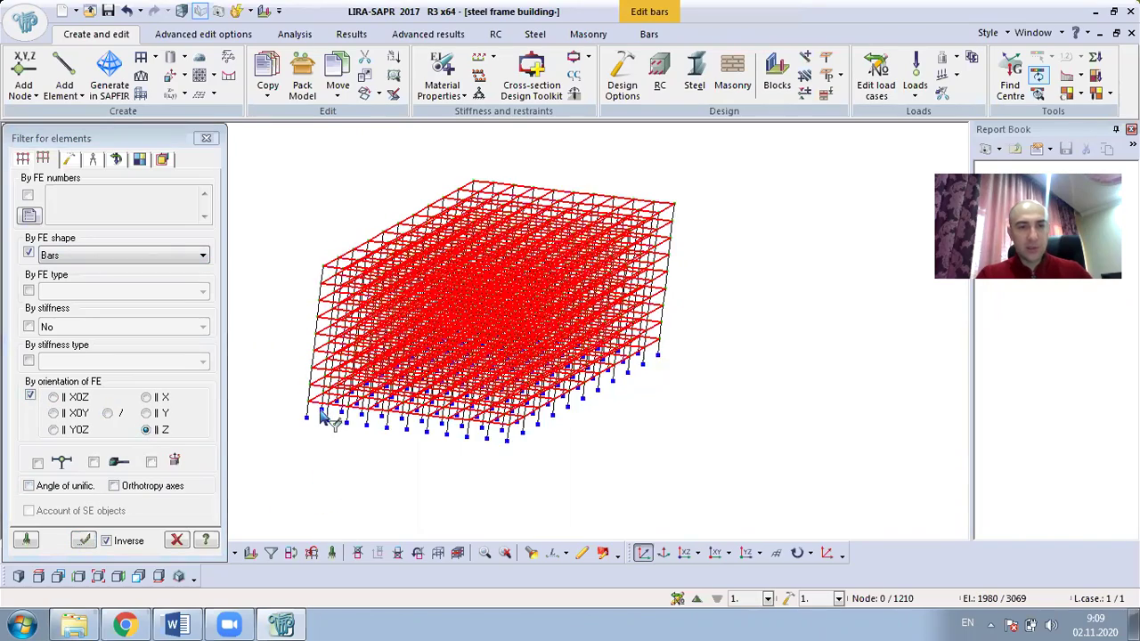
{"action": "scroll", "coordinate": [324, 416], "scroll_direction": "up", "scroll_amount": 1}
{"action": "scroll", "coordinate": [356, 470], "scroll_direction": "up", "scroll_amount": 1}
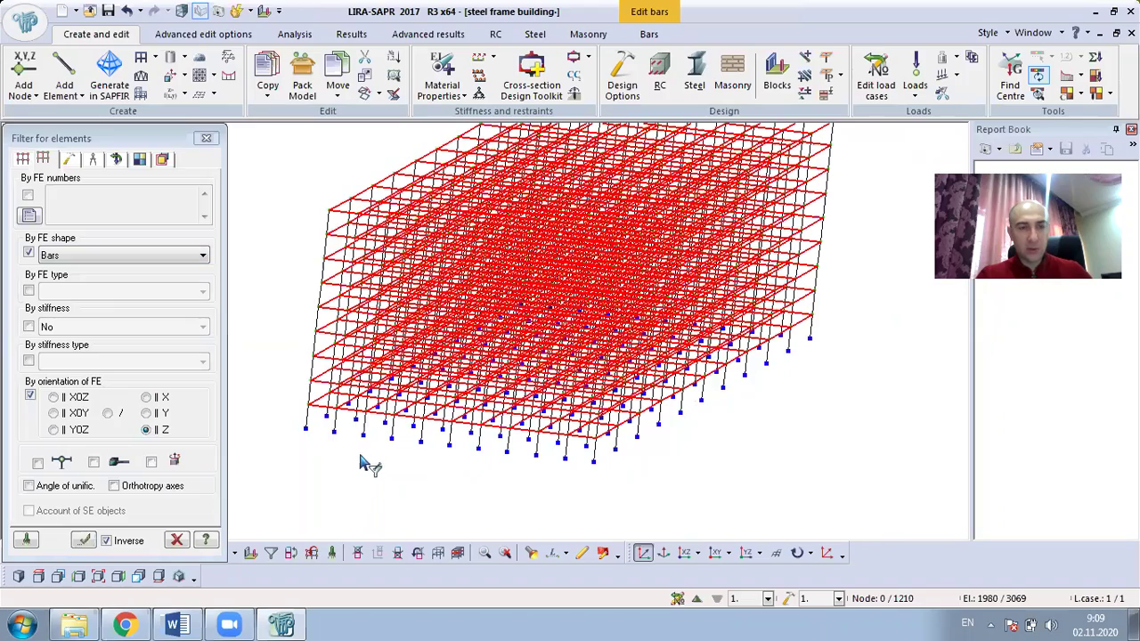
{"action": "scroll", "coordinate": [363, 463], "scroll_direction": "down", "scroll_amount": 1}
{"action": "right_click", "coordinate": [296, 201]}
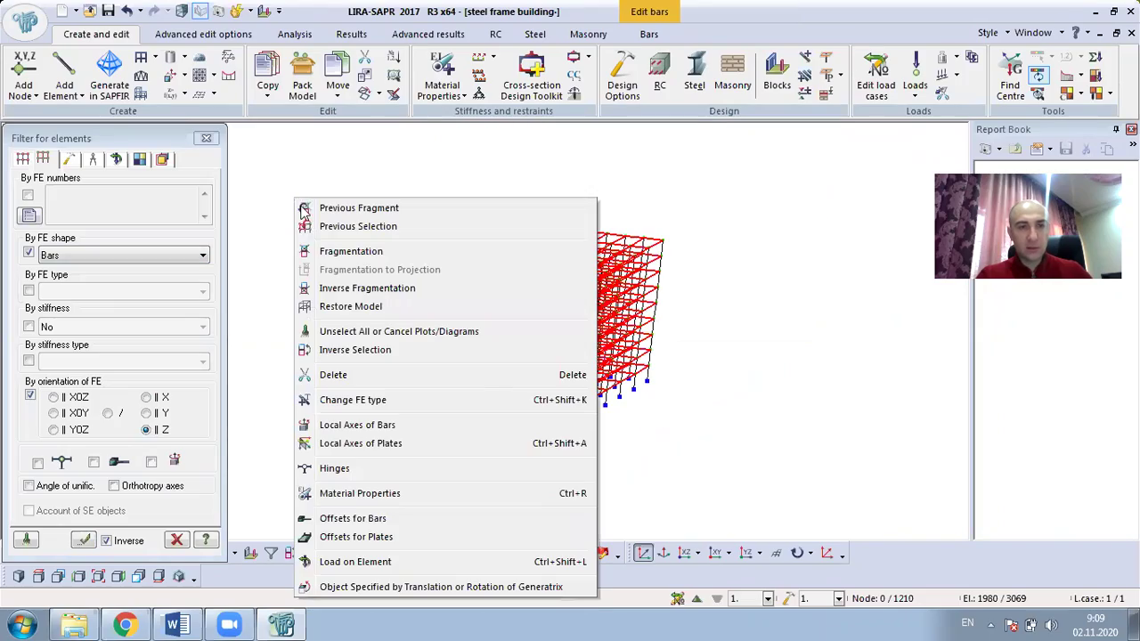
{"action": "left_click", "coordinate": [325, 252]}
Step: Examine the isolated beam grid in the XOZ and XOY projections and in 3D
{"action": "middle_click_drag", "start_coordinate": [550, 294], "coordinate": [539, 465]}
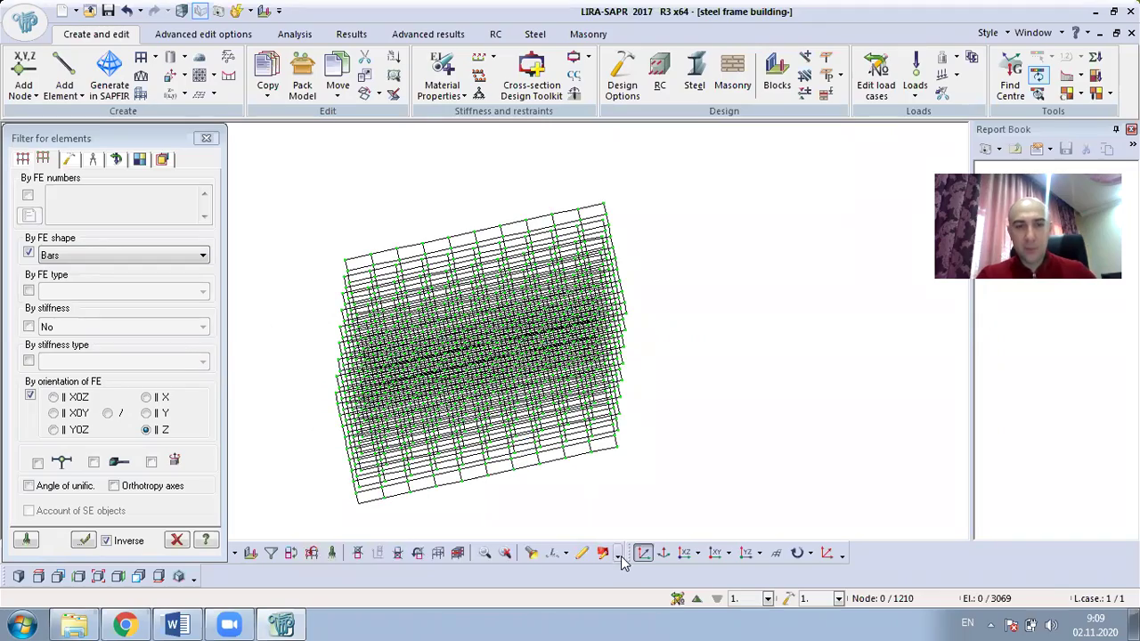
{"action": "left_click", "coordinate": [685, 553]}
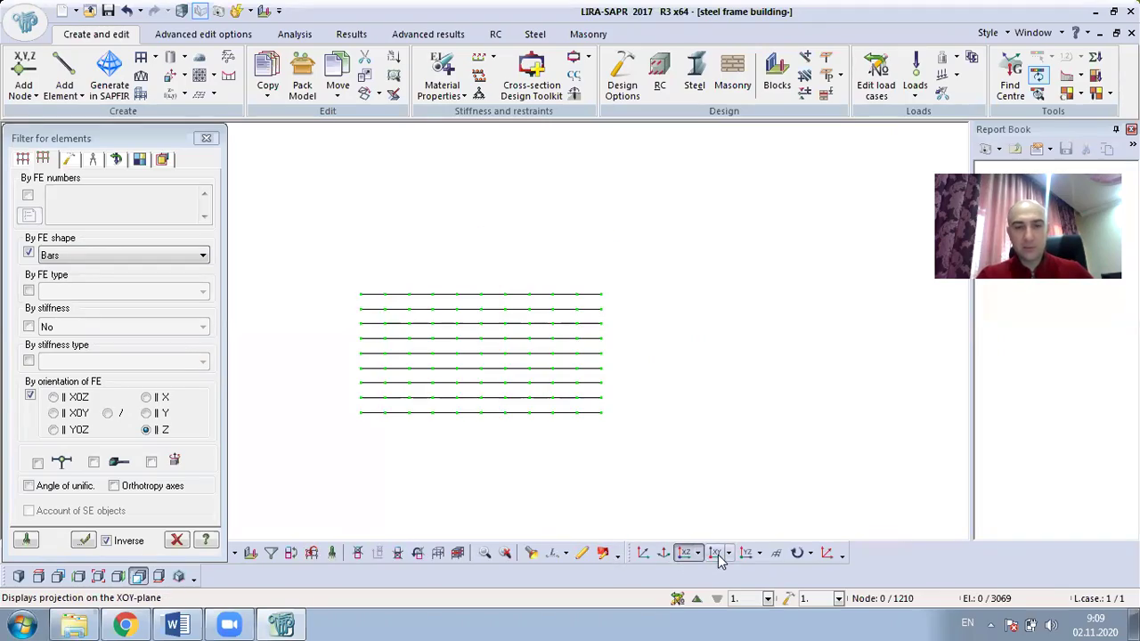
{"action": "left_click", "coordinate": [715, 553]}
{"action": "scroll", "coordinate": [372, 488], "scroll_direction": "up", "scroll_amount": 1}
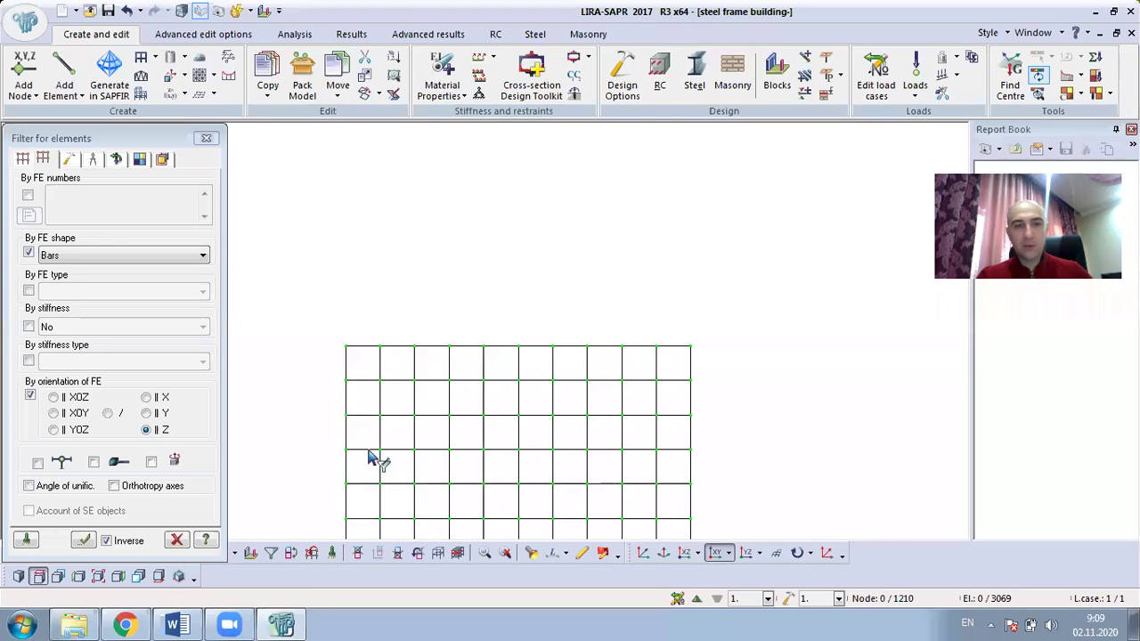
{"action": "middle_click_drag", "start_coordinate": [377, 458], "coordinate": [326, 270]}
{"action": "scroll", "coordinate": [325, 270], "scroll_direction": "down", "scroll_amount": 1}
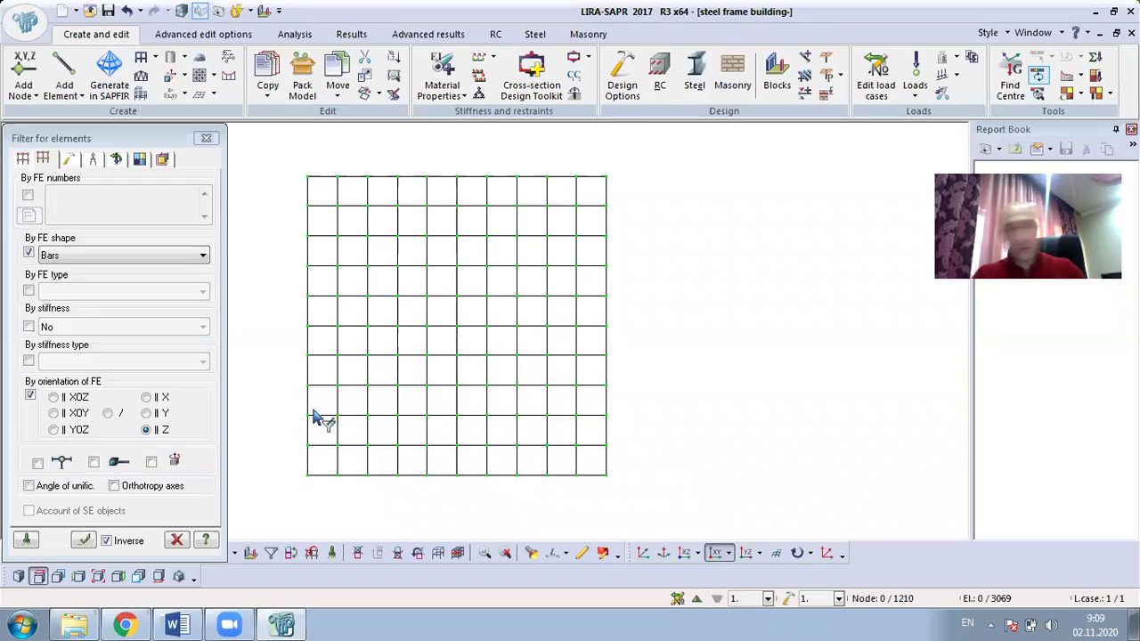
{"action": "right_click_drag", "start_coordinate": [368, 477], "coordinate": [421, 267]}
{"action": "scroll", "coordinate": [476, 246], "scroll_direction": "down", "scroll_amount": 1}
{"action": "middle_click_drag", "start_coordinate": [522, 256], "coordinate": [576, 253]}
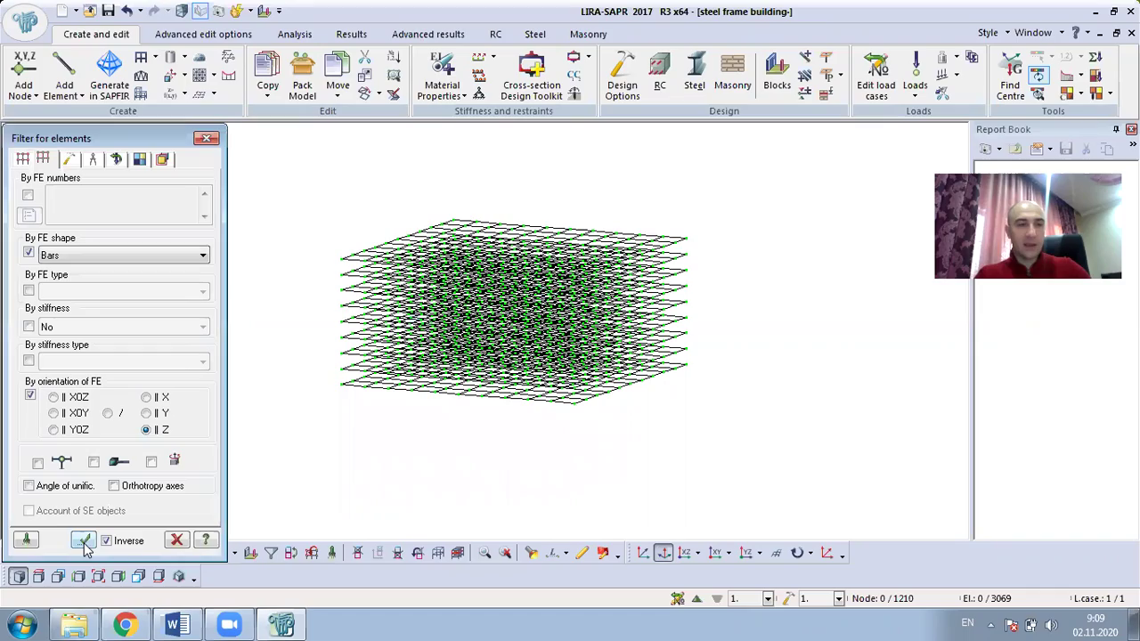
{"action": "right_click_drag", "start_coordinate": [596, 362], "coordinate": [559, 398]}
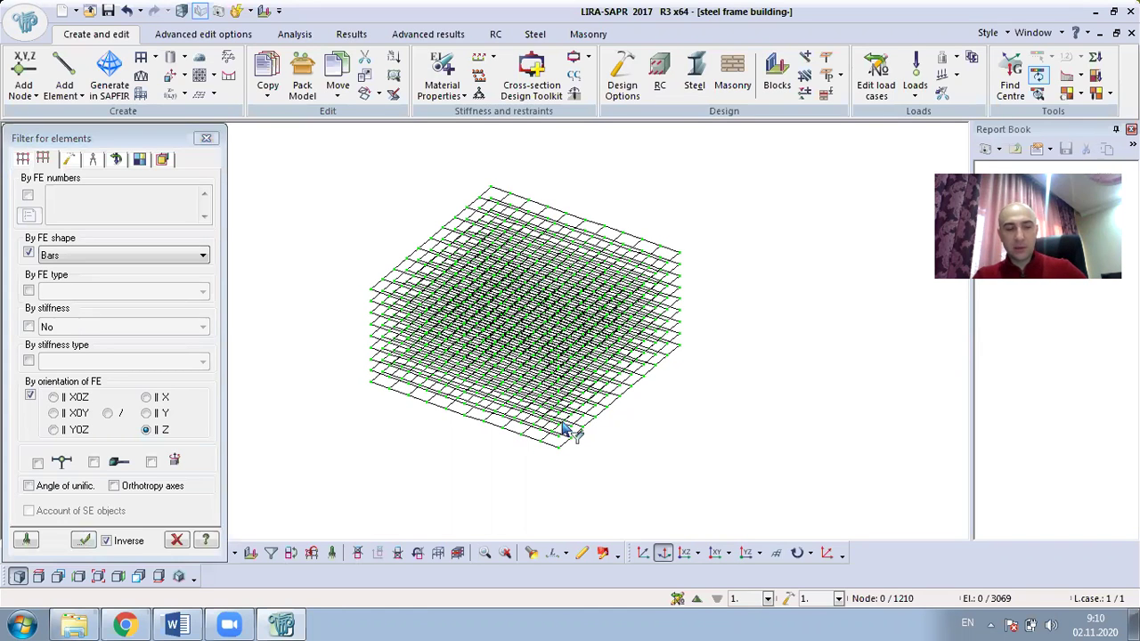
Step: Select all the isolated beams and set stiffness type 3, I-section 40Ш2 (Main beam), as the current one to assign
{"action": "key", "text": "ctrl+a"}
{"action": "right_click_drag", "start_coordinate": [563, 431], "coordinate": [666, 410]}
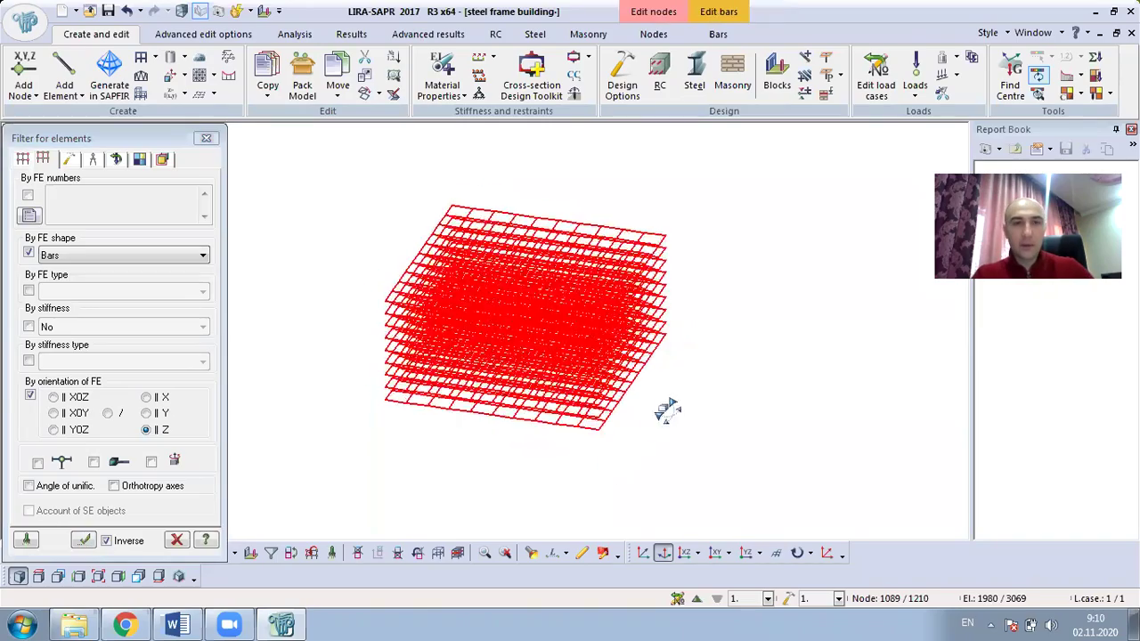
{"action": "right_click_drag", "start_coordinate": [669, 358], "coordinate": [661, 416]}
{"action": "mouse_move", "coordinate": [443, 421]}
{"action": "right_mouse_down"}
{"action": "mouse_move", "coordinate": [397, 437]}
{"action": "mouse_move", "coordinate": [647, 421]}
{"action": "mouse_move", "coordinate": [394, 425]}
{"action": "mouse_move", "coordinate": [464, 380]}
{"action": "right_mouse_up"}
{"action": "right_click_drag", "start_coordinate": [579, 413], "coordinate": [457, 304]}
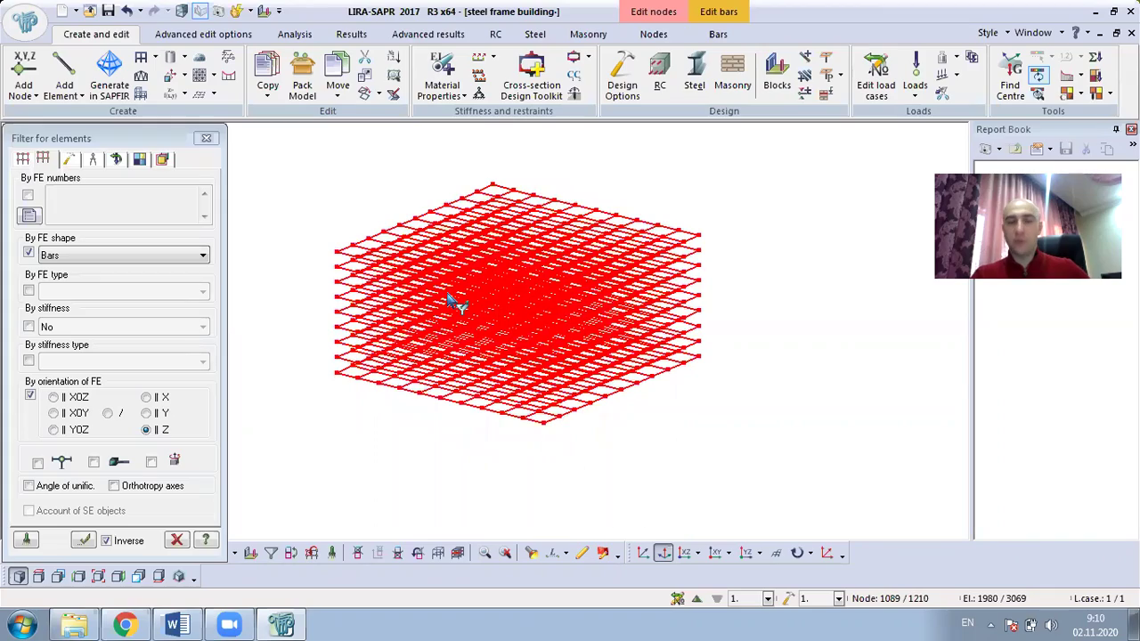
{"action": "right_click_drag", "start_coordinate": [600, 269], "coordinate": [407, 136]}
{"action": "left_click", "coordinate": [446, 67]}
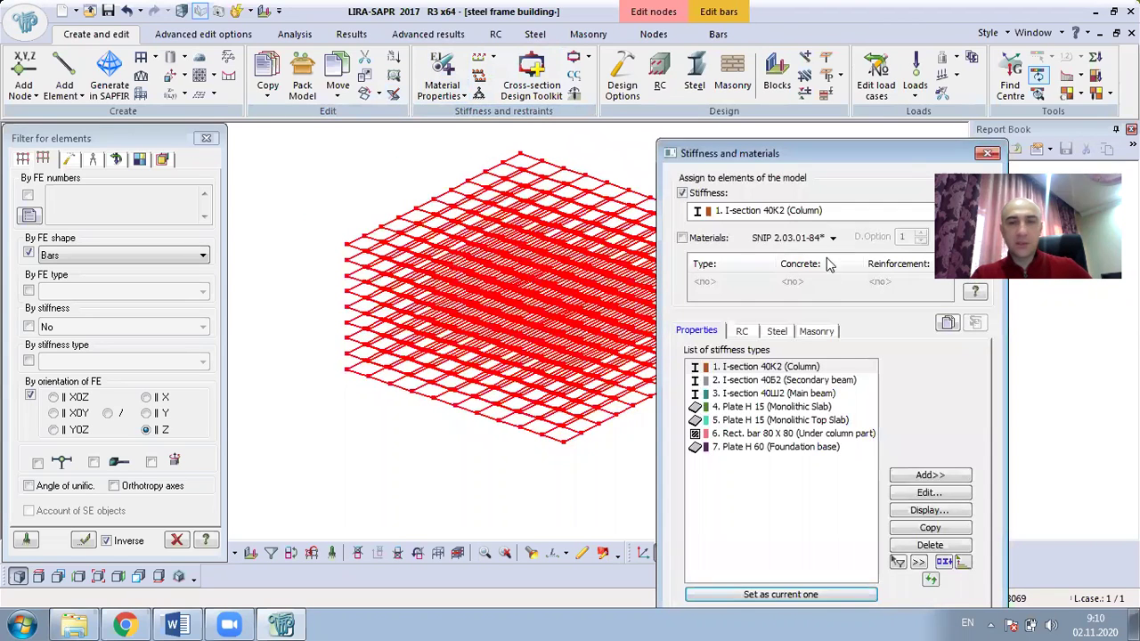
{"action": "left_click", "coordinate": [824, 392]}
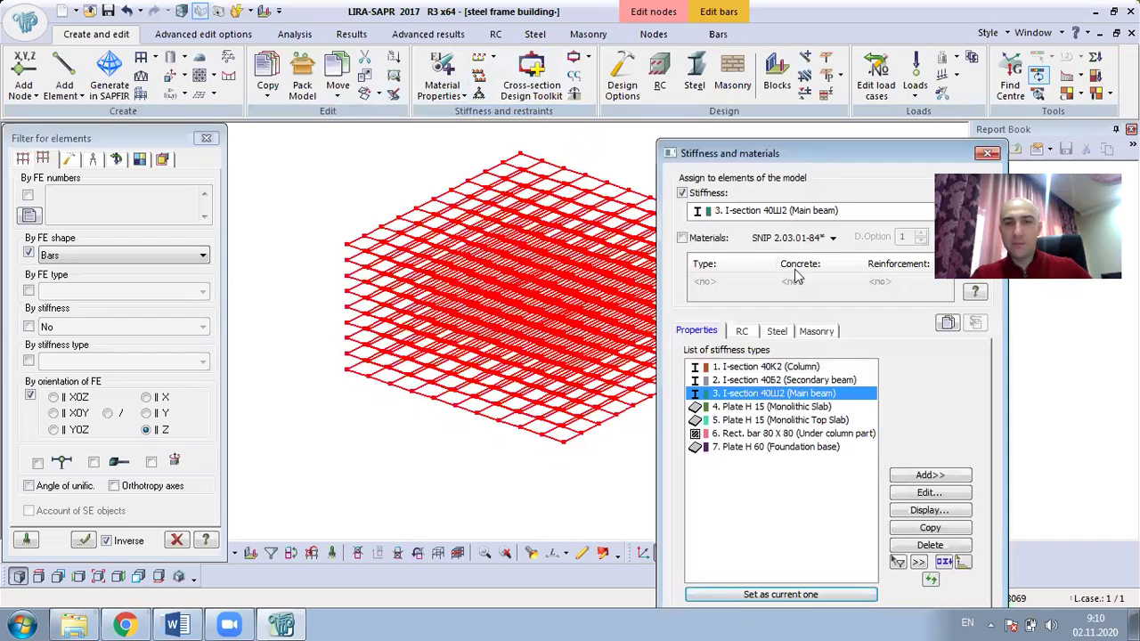
{"action": "left_click_drag", "start_coordinate": [676, 153], "coordinate": [468, 133]}
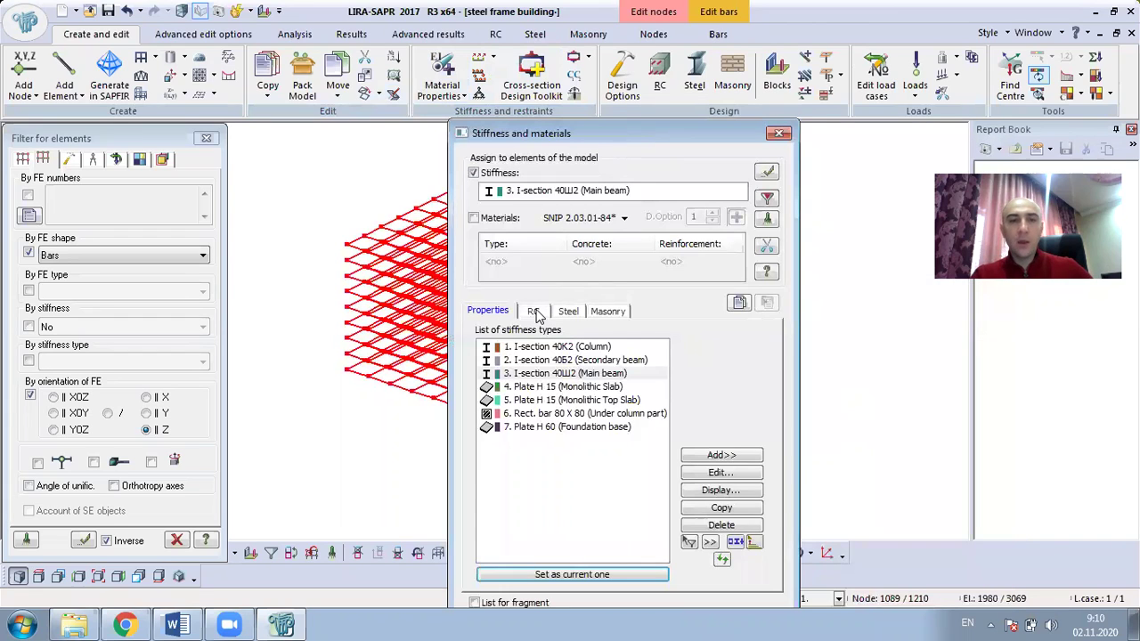
Step: Add a steel material entry for the main beam with steel grade C275
{"action": "left_click", "coordinate": [534, 312]}
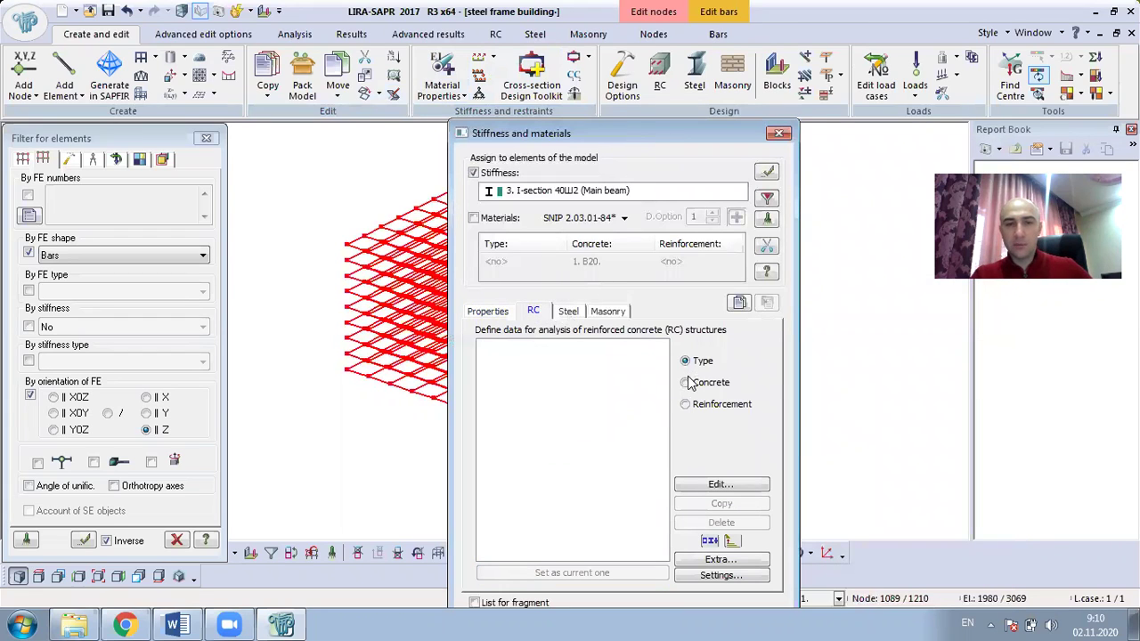
{"action": "left_click", "coordinate": [574, 313]}
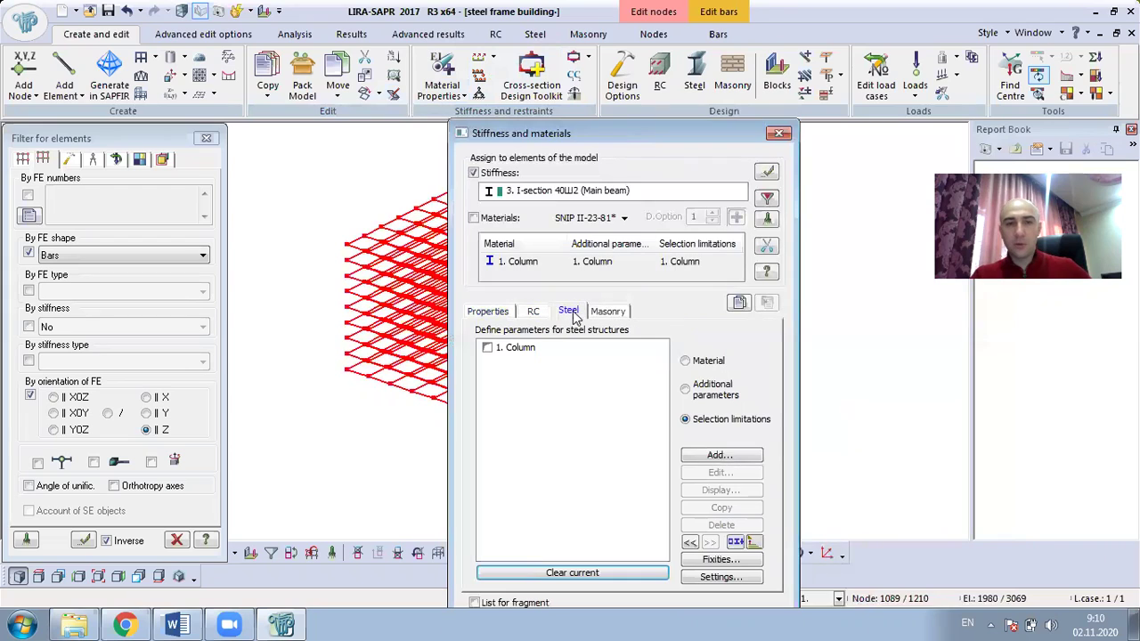
{"action": "left_click", "coordinate": [700, 362]}
{"action": "left_click", "coordinate": [732, 455]}
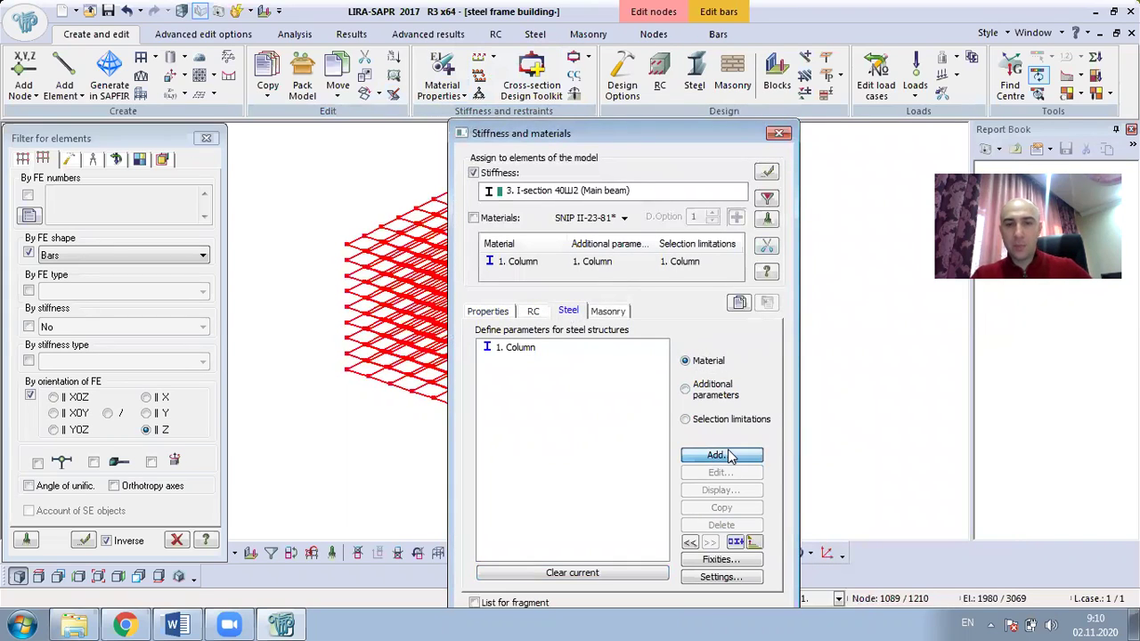
{"action": "left_click", "coordinate": [712, 454]}
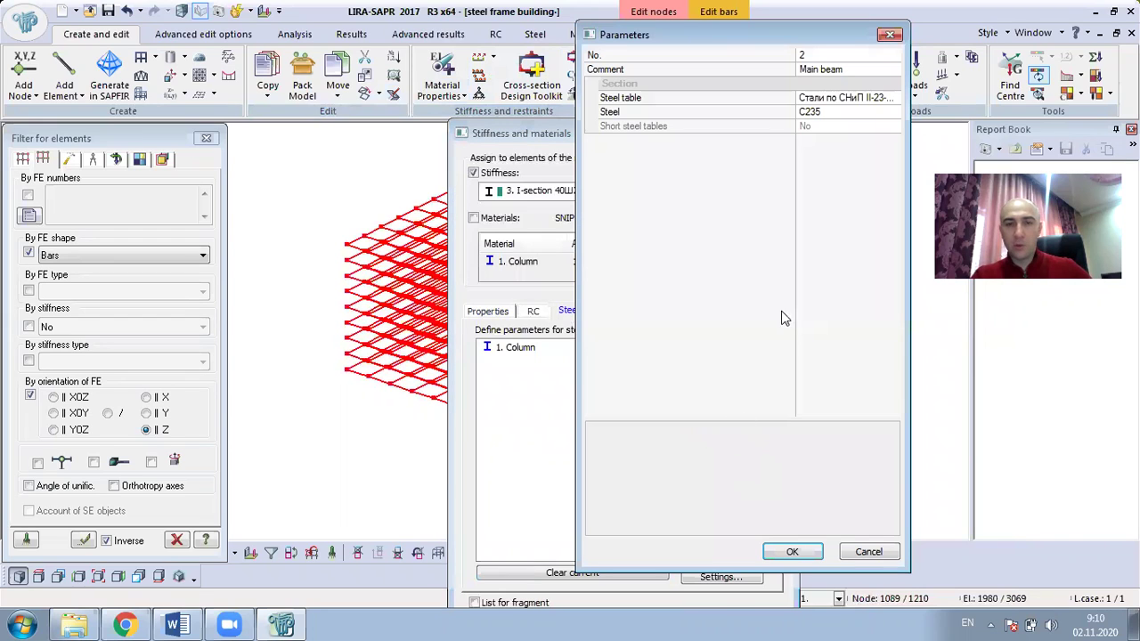
{"action": "left_click", "coordinate": [847, 113]}
{"action": "left_click", "coordinate": [895, 113]}
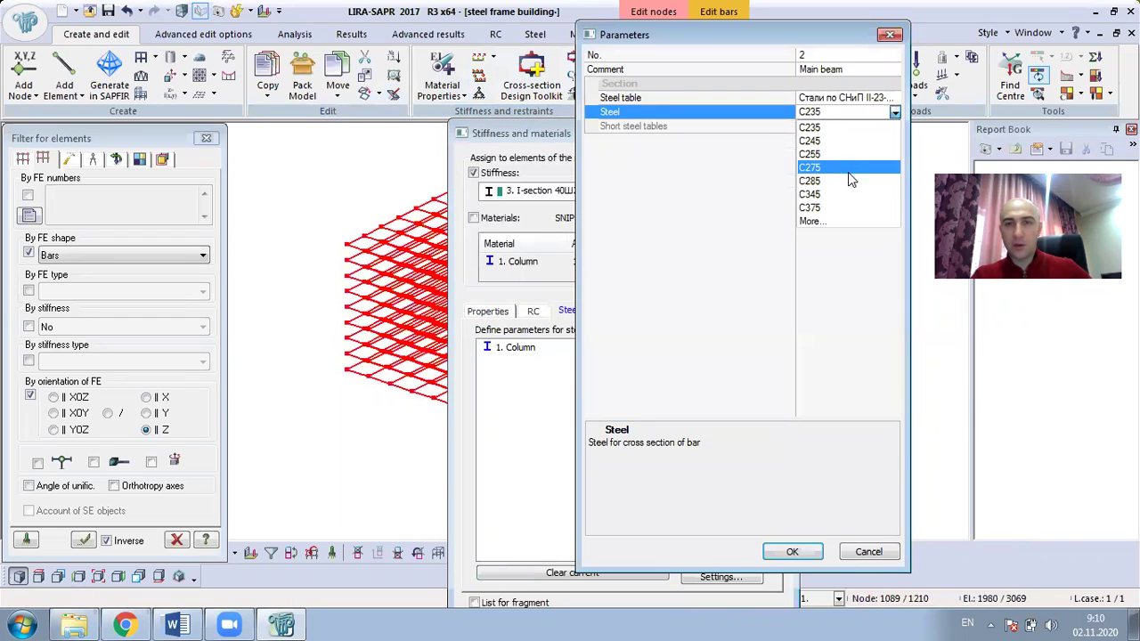
{"action": "left_click", "coordinate": [850, 167]}
{"action": "left_click", "coordinate": [802, 552]}
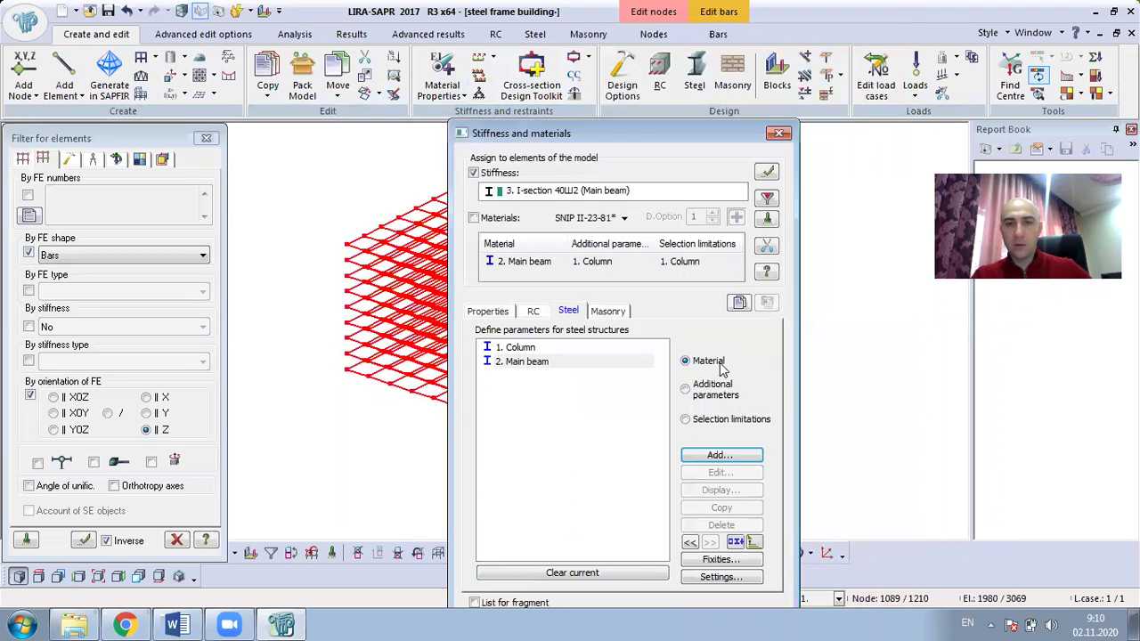
Step: Add main beam additional parameters with element type Beam, length factors in use and Kb set to 0.33
{"action": "left_click", "coordinate": [706, 401]}
{"action": "left_click", "coordinate": [732, 459]}
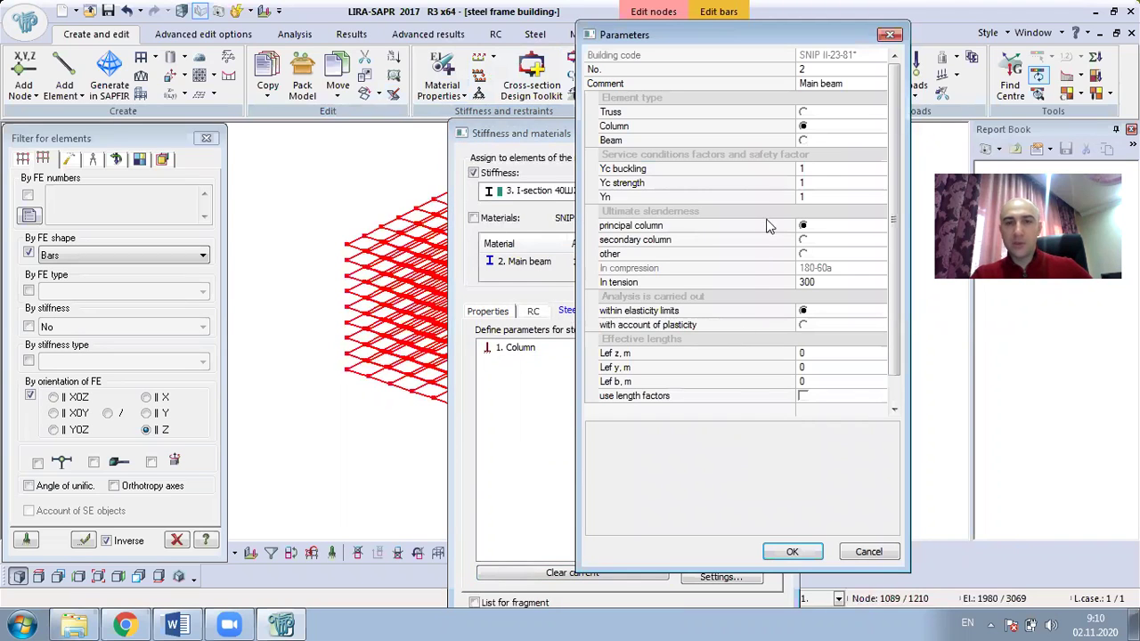
{"action": "left_click", "coordinate": [804, 141]}
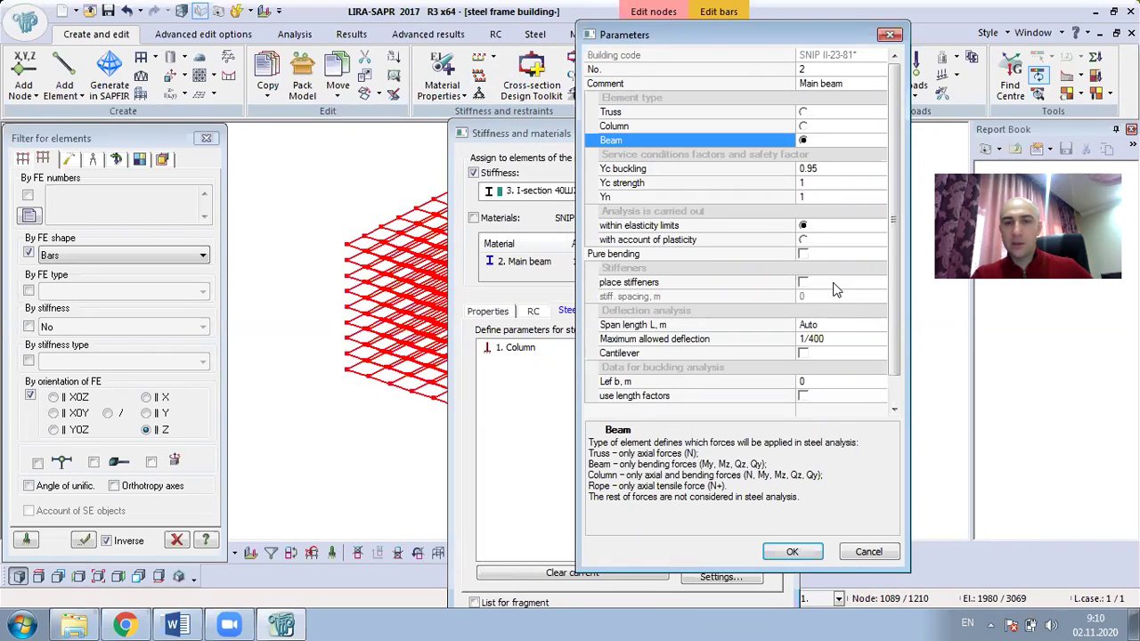
{"action": "left_click", "coordinate": [803, 396]}
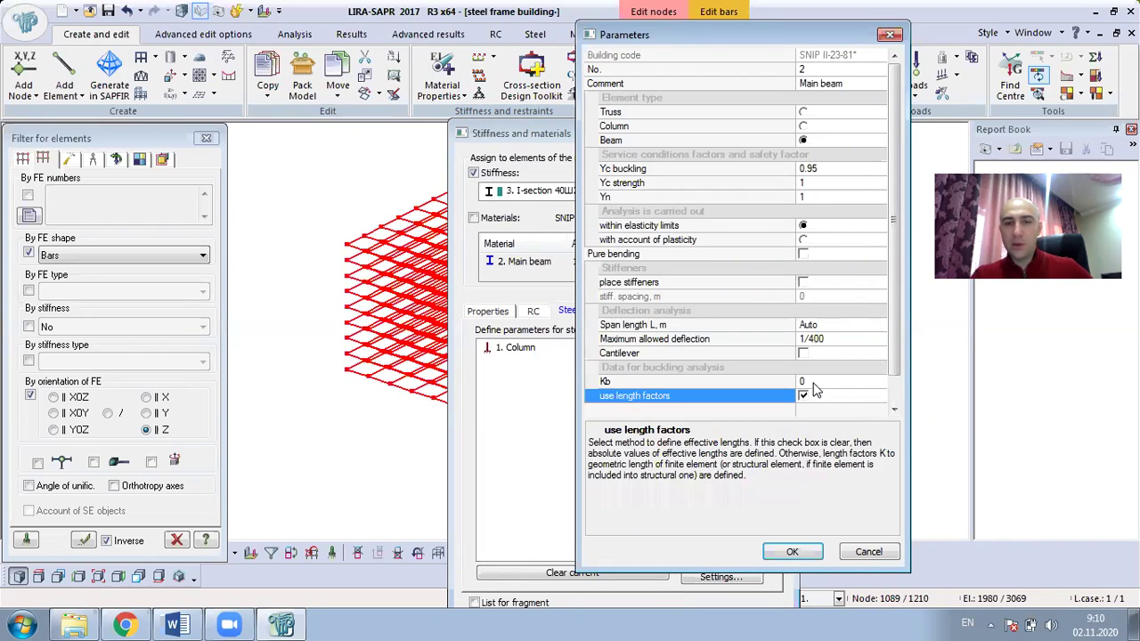
{"action": "left_click", "coordinate": [813, 382]}
{"action": "type", "text": "/"}
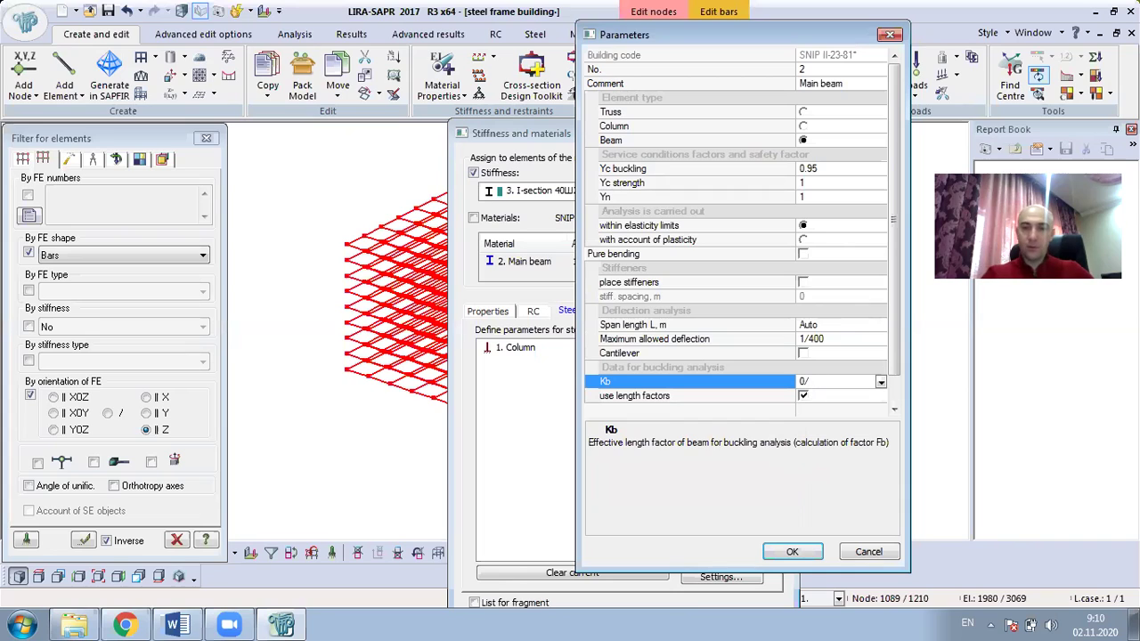
{"action": "type", "text": "33"}
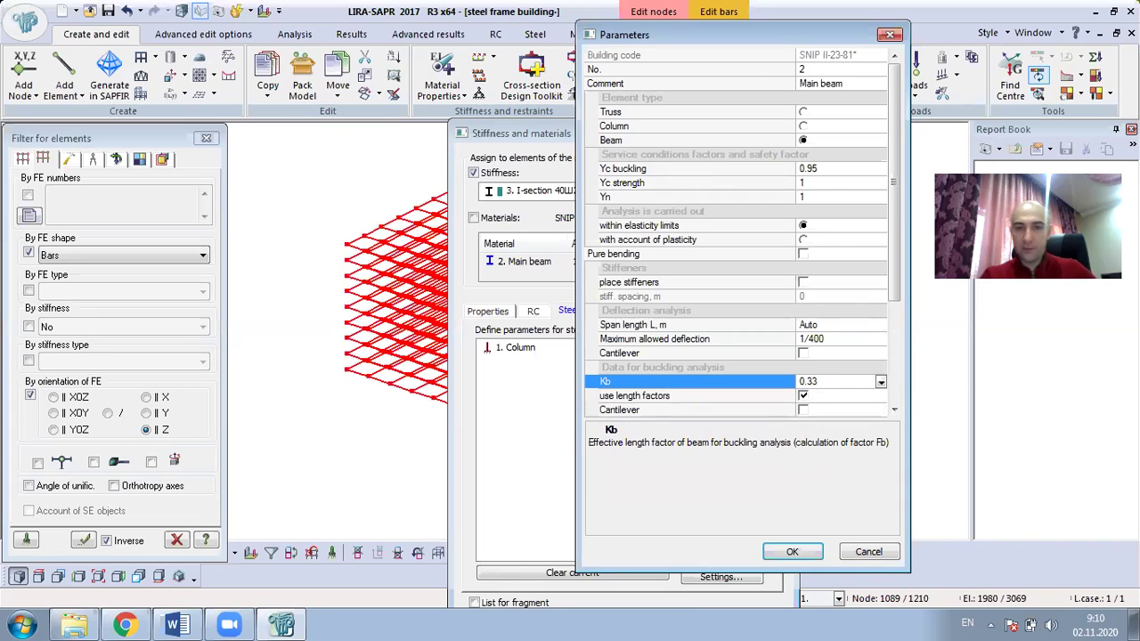
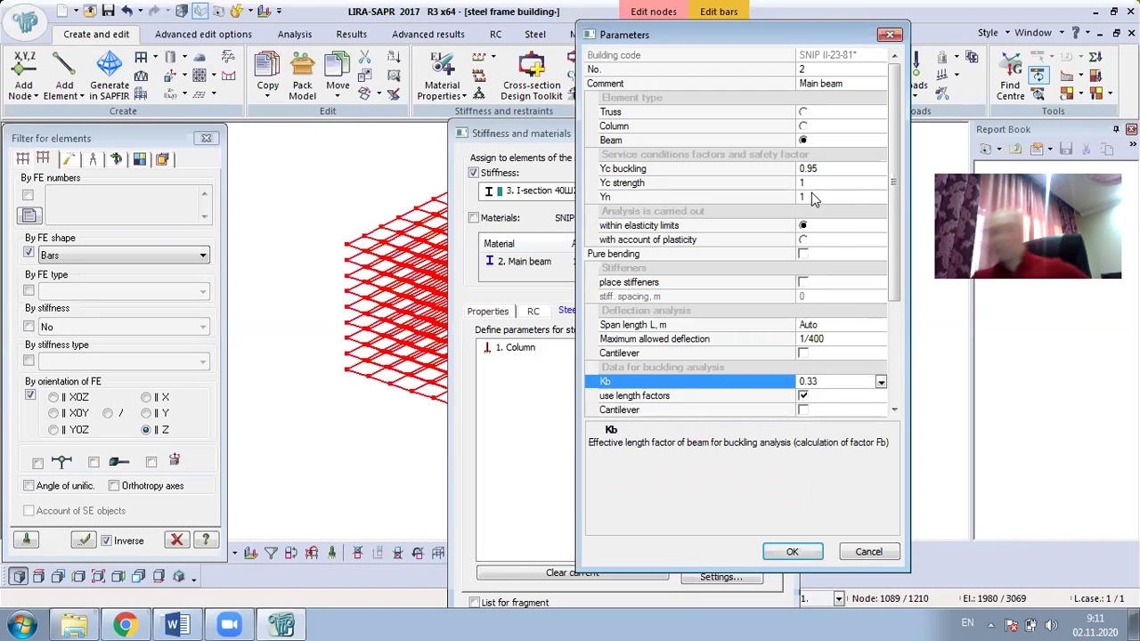
{"action": "left_click", "coordinate": [793, 552]}
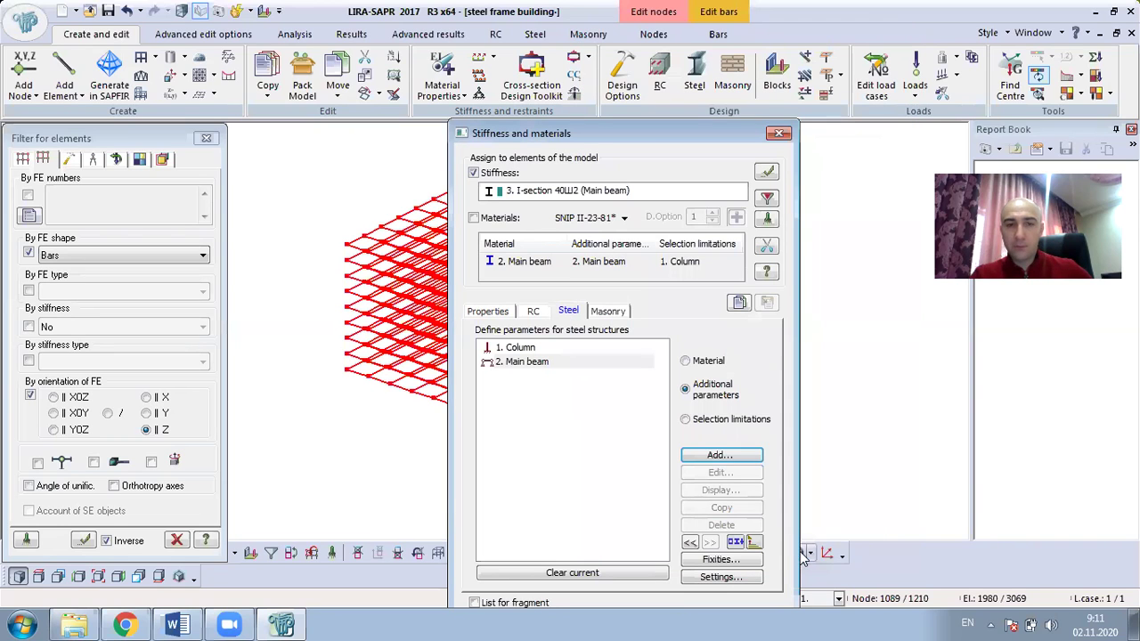
Step: Add default selection limitations for the main beam, then assign its stiffness and materials to the selected bars with 5 design sections
{"action": "left_click", "coordinate": [728, 457]}
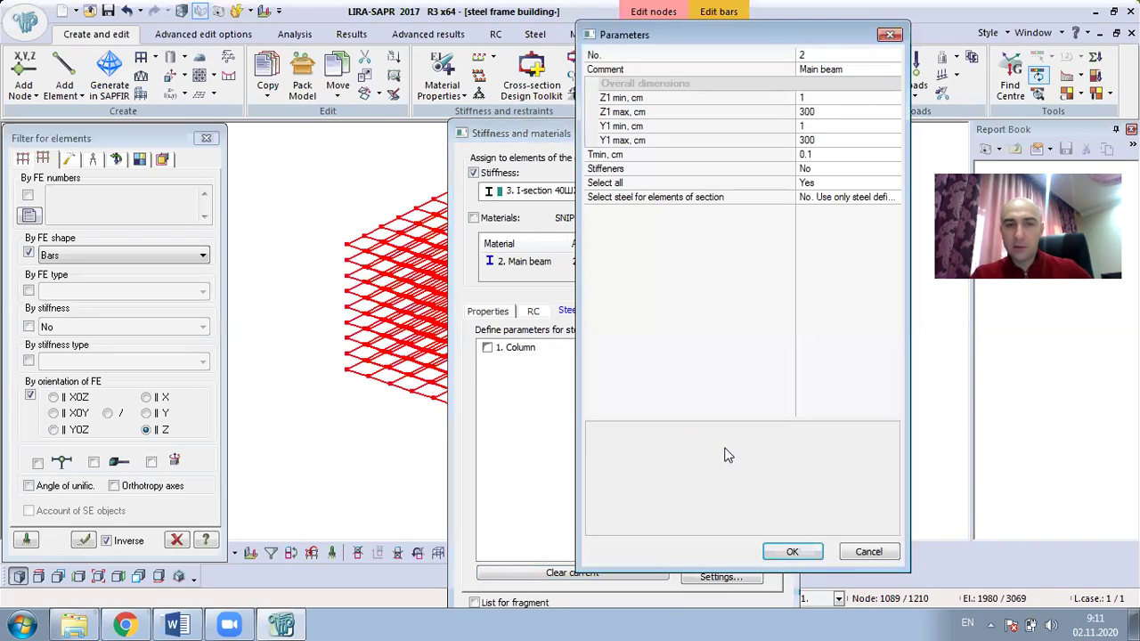
{"action": "left_click", "coordinate": [793, 551]}
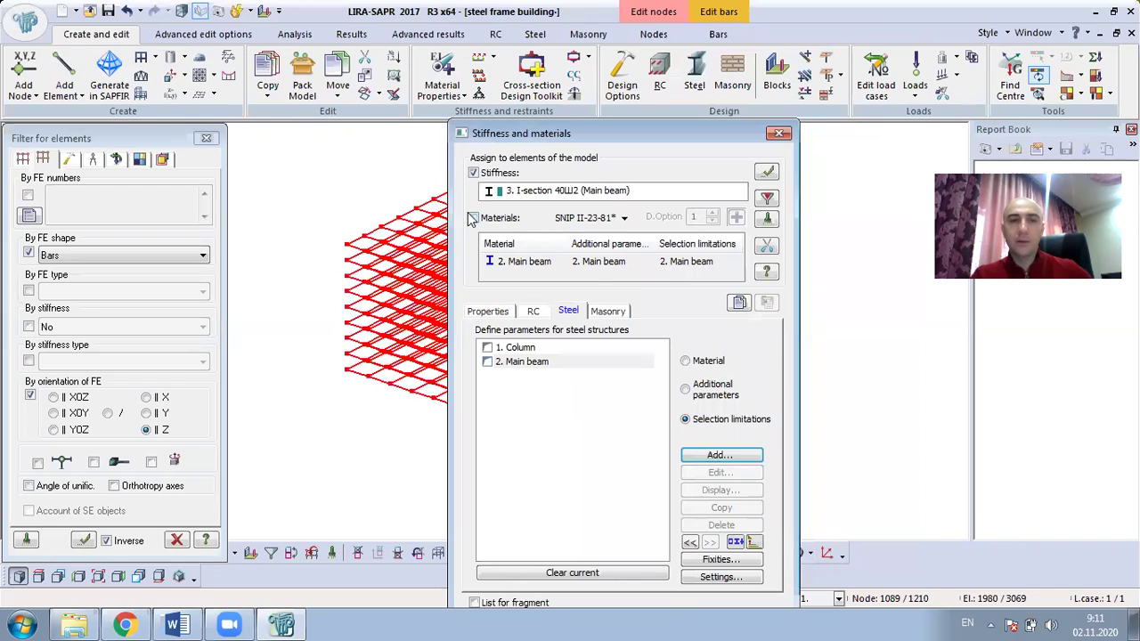
{"action": "left_click", "coordinate": [473, 218]}
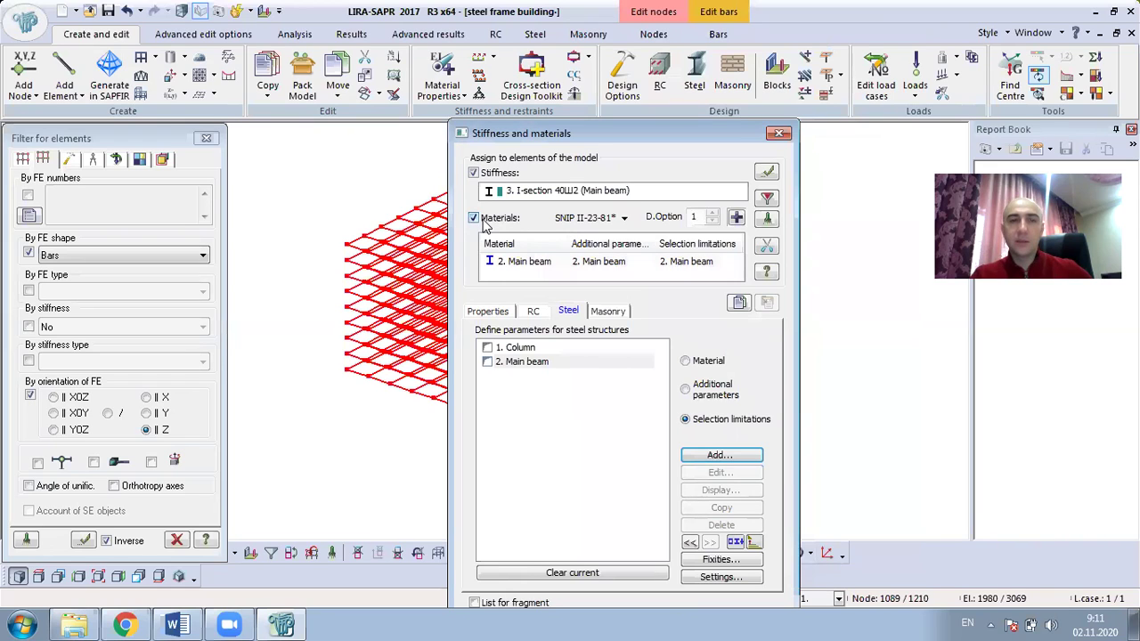
{"action": "left_click", "coordinate": [763, 177]}
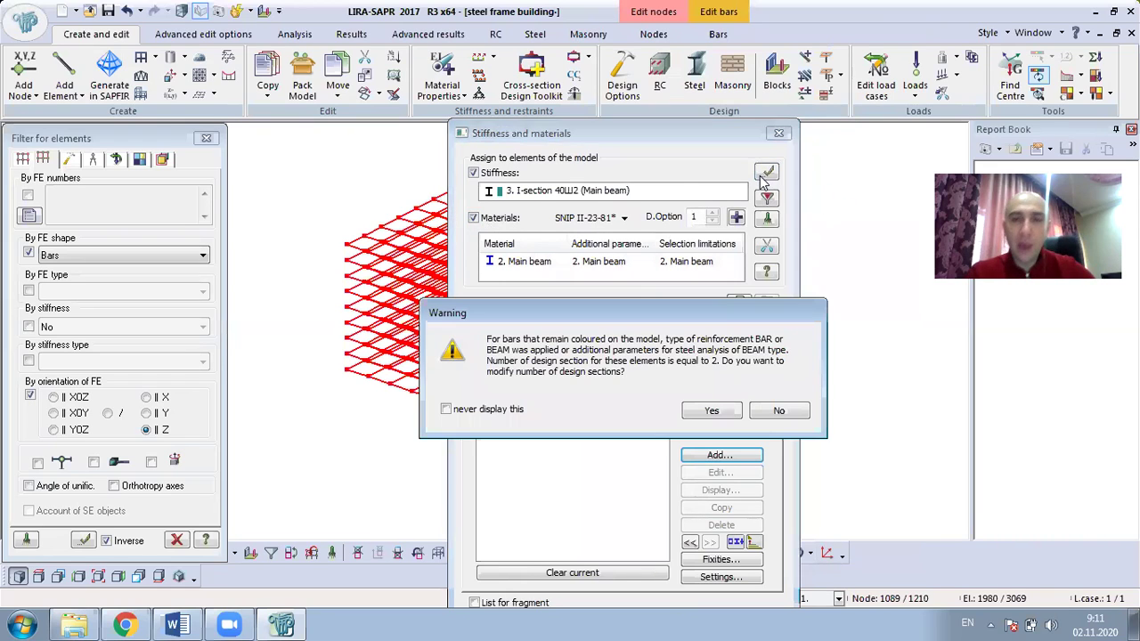
{"action": "left_click", "coordinate": [711, 410]}
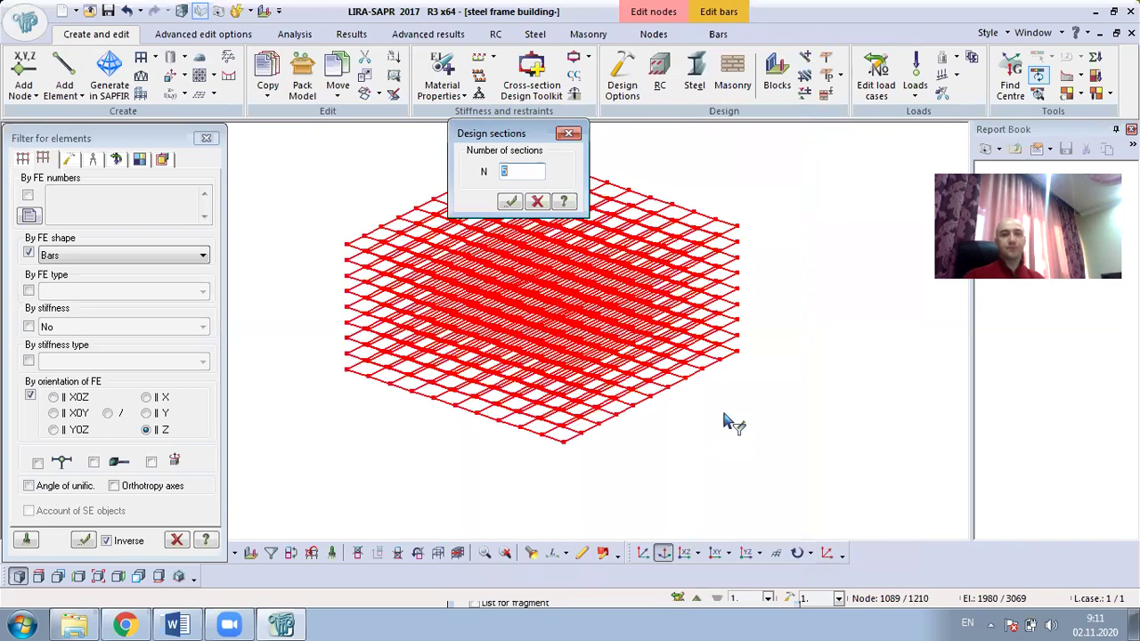
{"action": "left_click", "coordinate": [508, 203]}
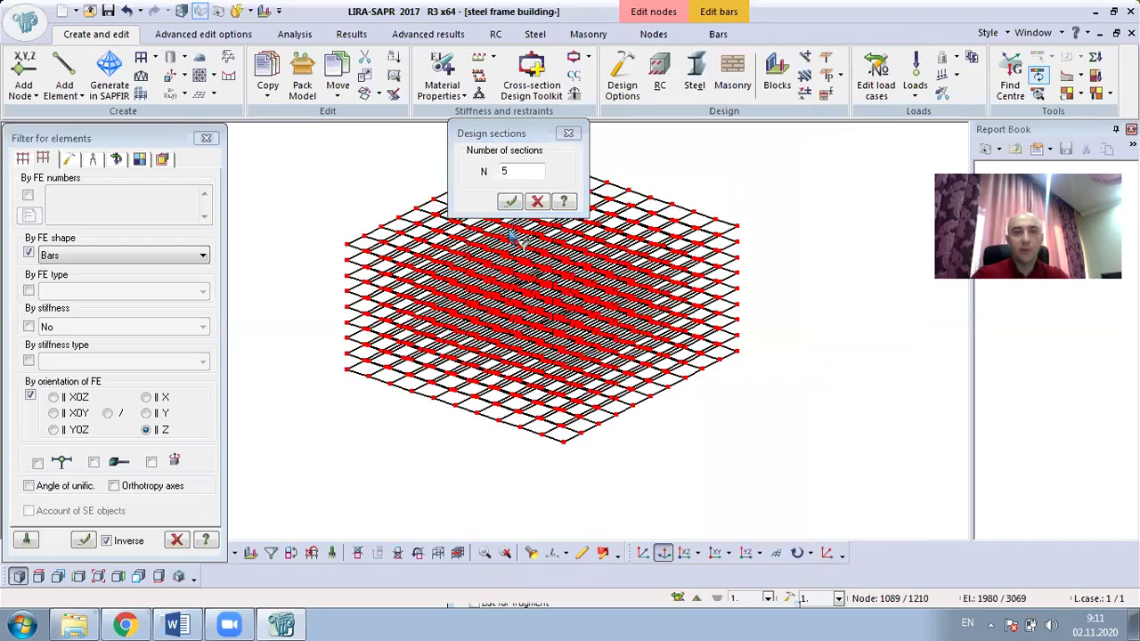
Step: Restore the complete model, close the design sections and filter dialogs, and unselect all nodes
{"action": "right_click", "coordinate": [715, 169]}
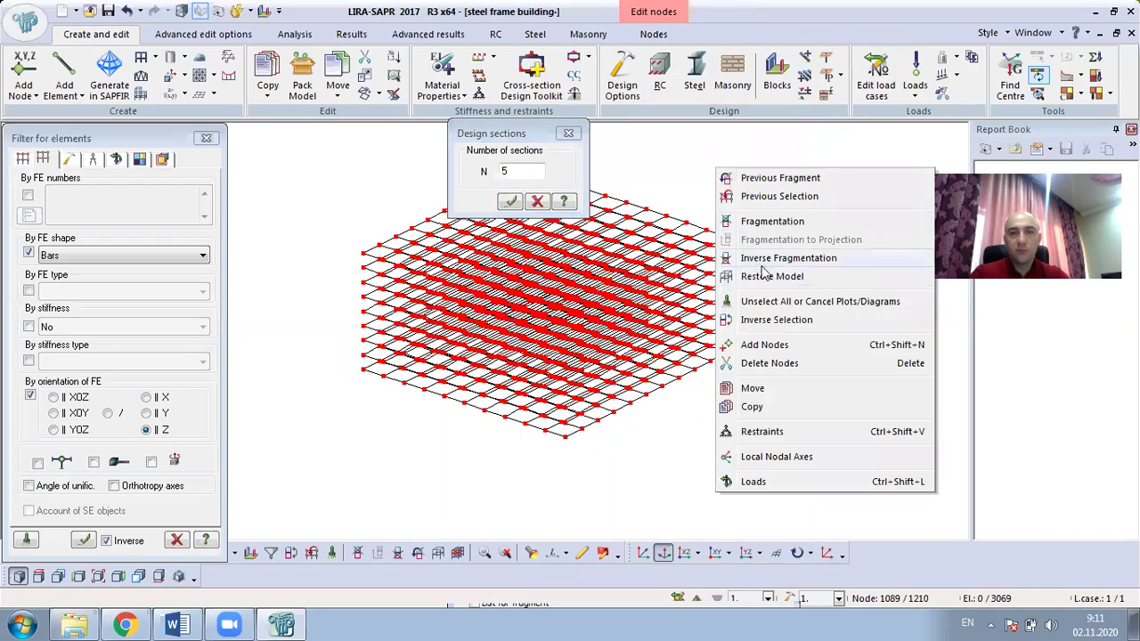
{"action": "left_click", "coordinate": [720, 273]}
{"action": "scroll", "coordinate": [722, 310], "scroll_direction": "down", "scroll_amount": 2}
{"action": "middle_click_drag", "start_coordinate": [659, 363], "coordinate": [691, 296]}
{"action": "left_click", "coordinate": [567, 133]}
{"action": "scroll", "coordinate": [535, 307], "scroll_direction": "up", "scroll_amount": 2}
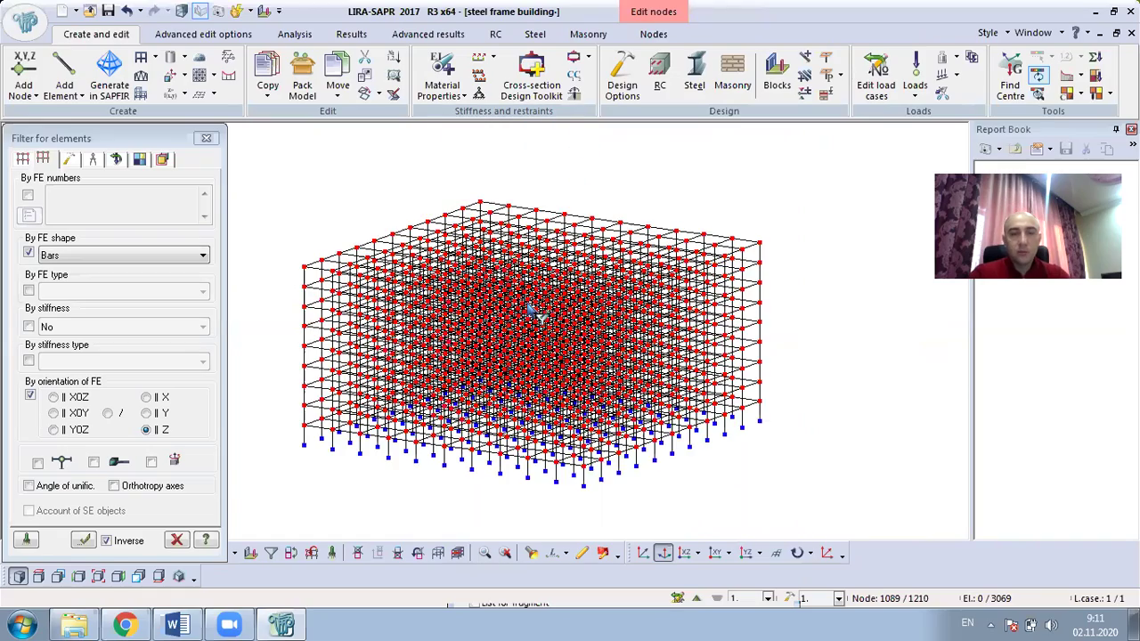
{"action": "middle_click_drag", "start_coordinate": [486, 370], "coordinate": [543, 392]}
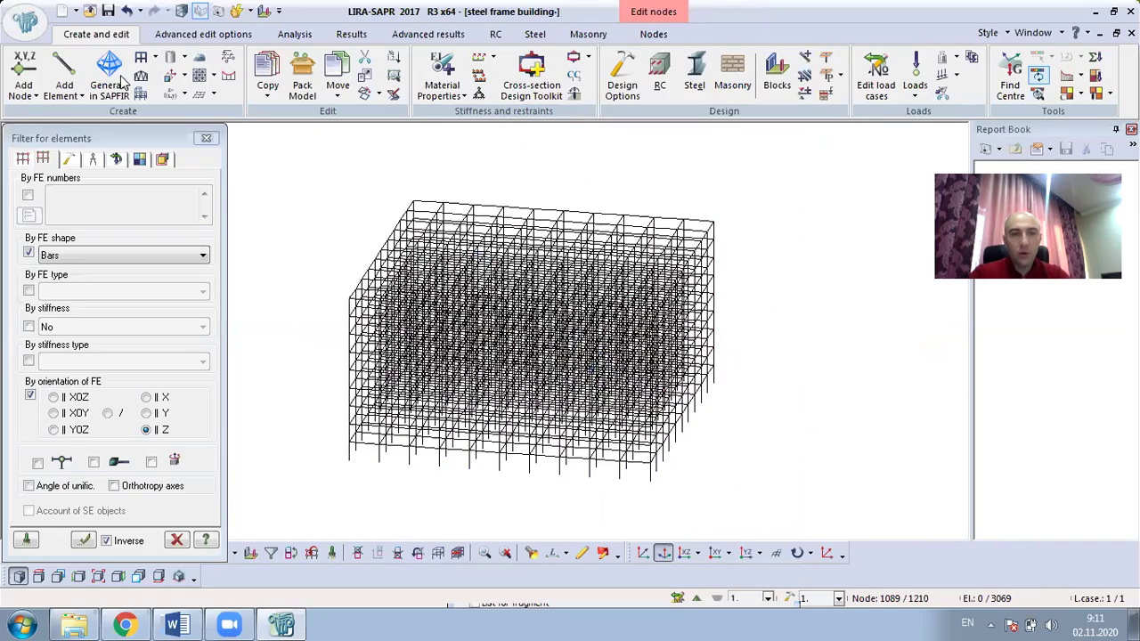
{"action": "left_click", "coordinate": [207, 138]}
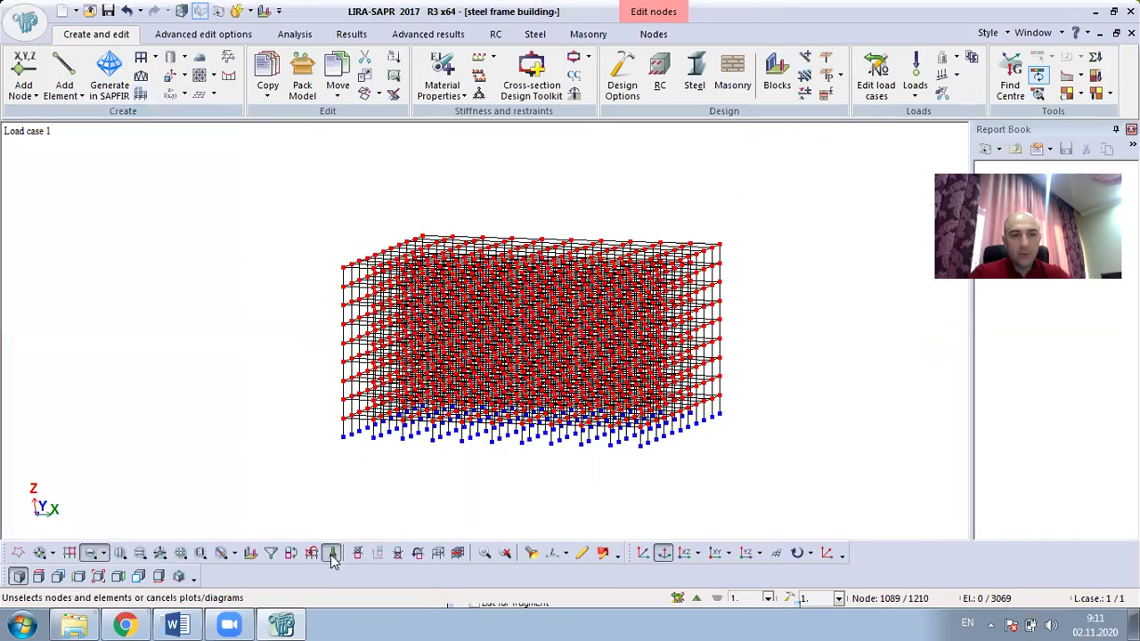
{"action": "left_click", "coordinate": [331, 553]}
{"action": "middle_click_drag", "start_coordinate": [452, 403], "coordinate": [484, 318]}
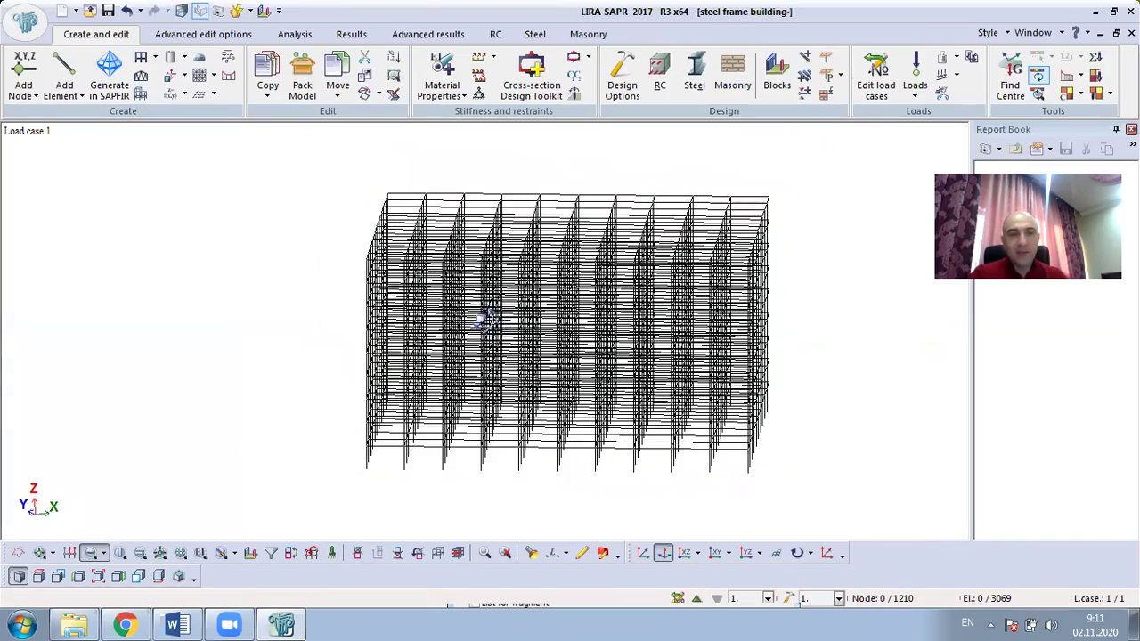
Step: Select the elements with the I-section 40Ш2 (Main beam) stiffness in the model and isolate them as a fragment
{"action": "left_click", "coordinate": [539, 110]}
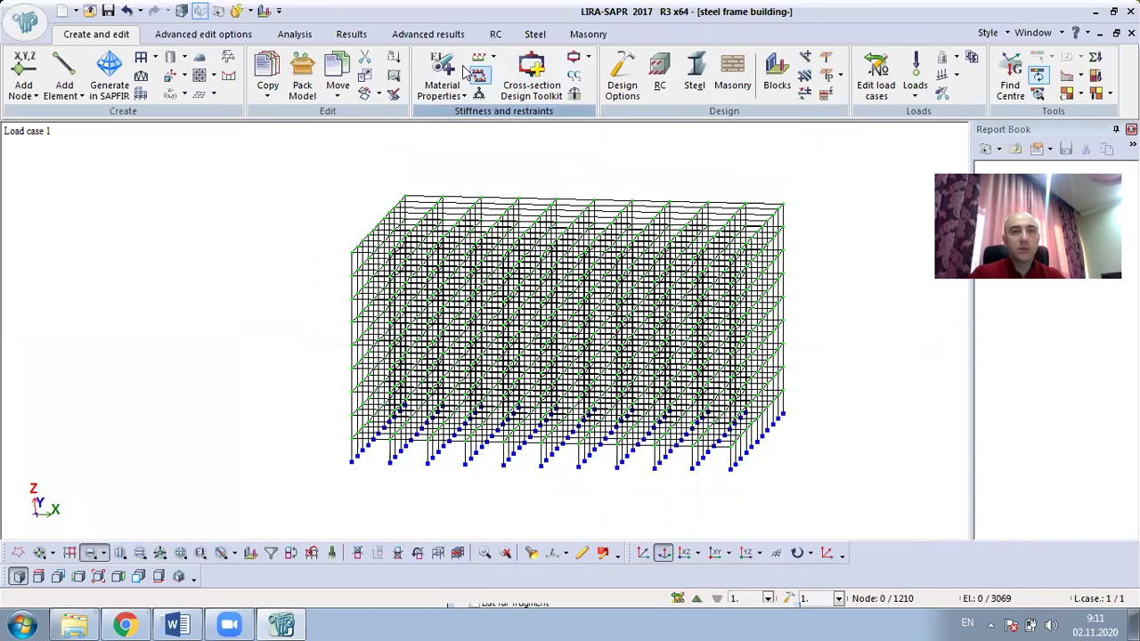
{"action": "left_click_drag", "start_coordinate": [618, 139], "coordinate": [518, 53]}
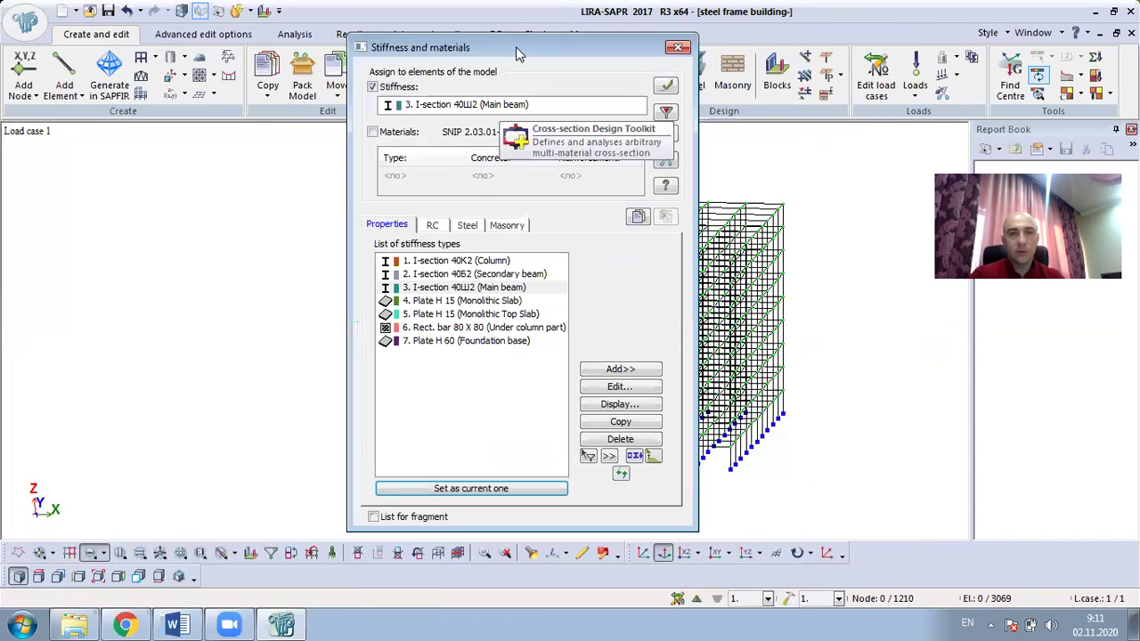
{"action": "left_click", "coordinate": [491, 302]}
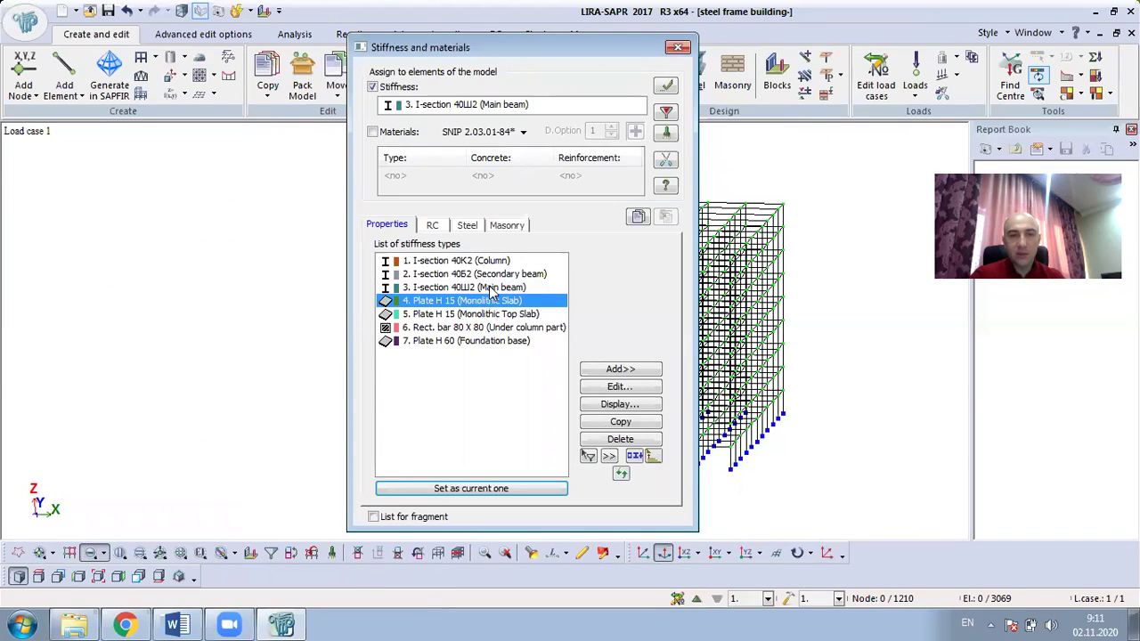
{"action": "left_click", "coordinate": [490, 288]}
{"action": "left_click", "coordinate": [666, 112]}
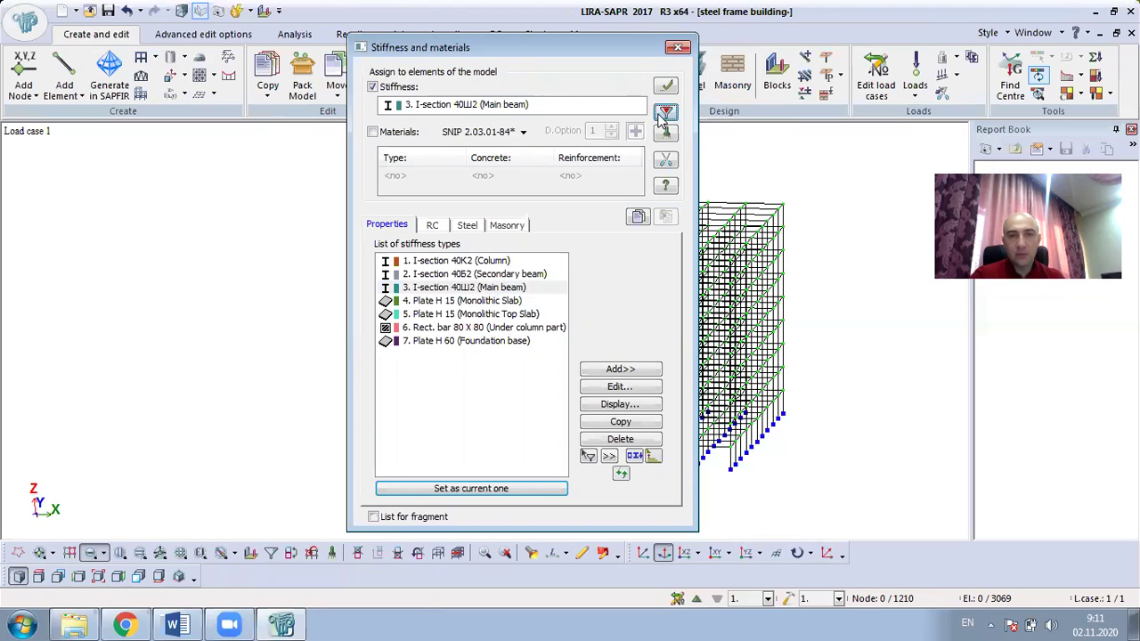
{"action": "right_click", "coordinate": [771, 172]}
{"action": "left_click", "coordinate": [802, 219]}
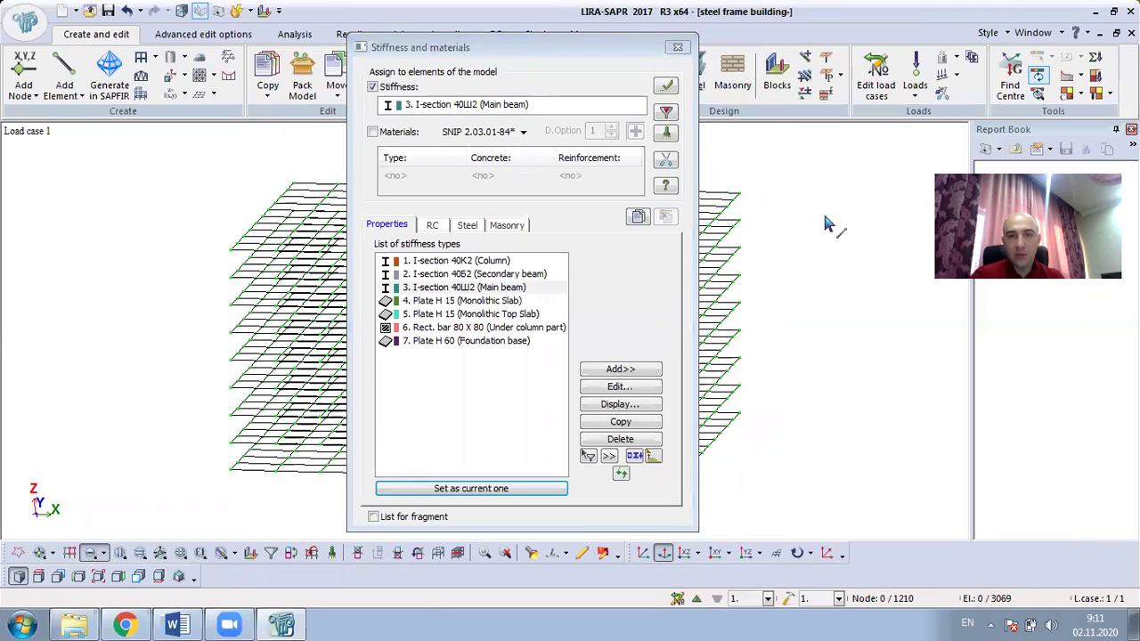
{"action": "left_click", "coordinate": [549, 176]}
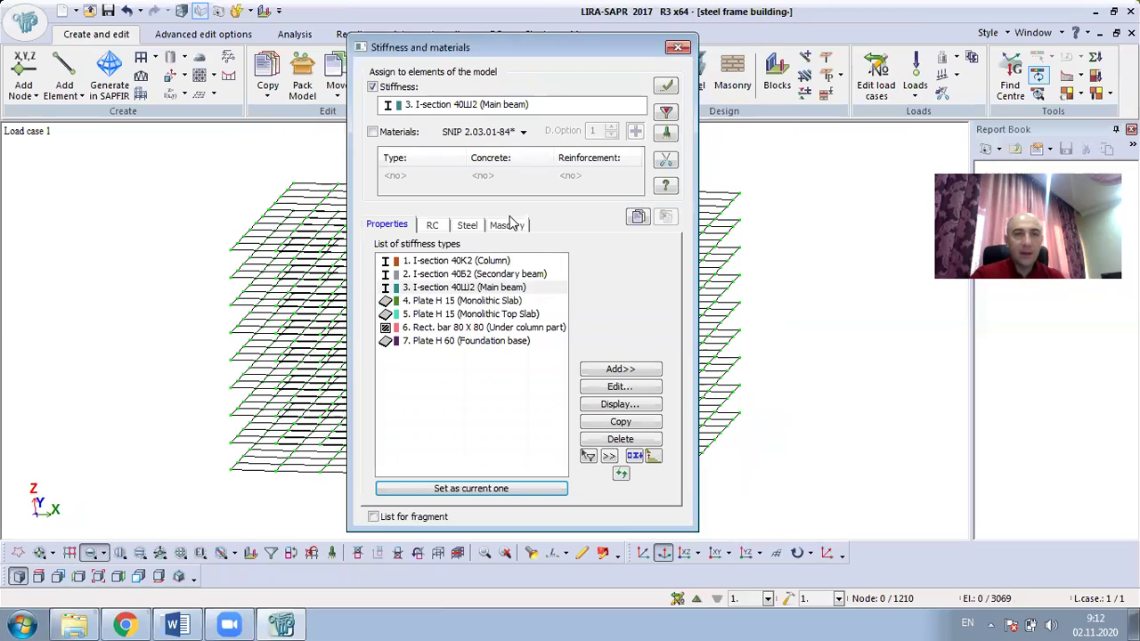
Step: Select the bars with the I-section 40Ш2 (Main beam) stiffness and generate structural elements from them
{"action": "left_click", "coordinate": [666, 111]}
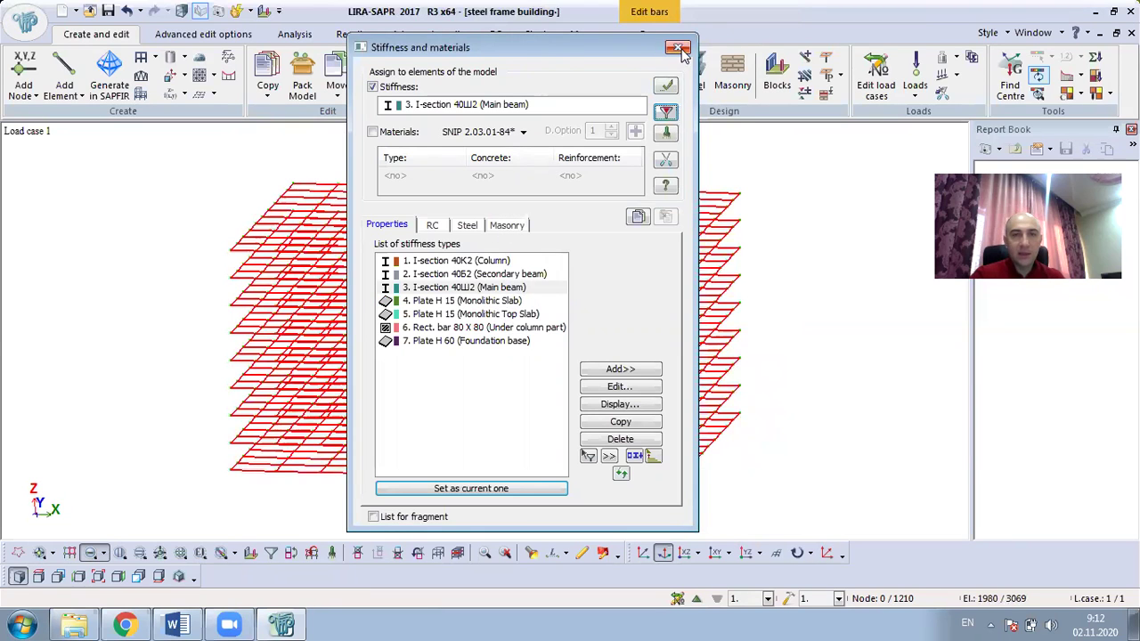
{"action": "left_click", "coordinate": [678, 47]}
{"action": "left_click", "coordinate": [649, 35]}
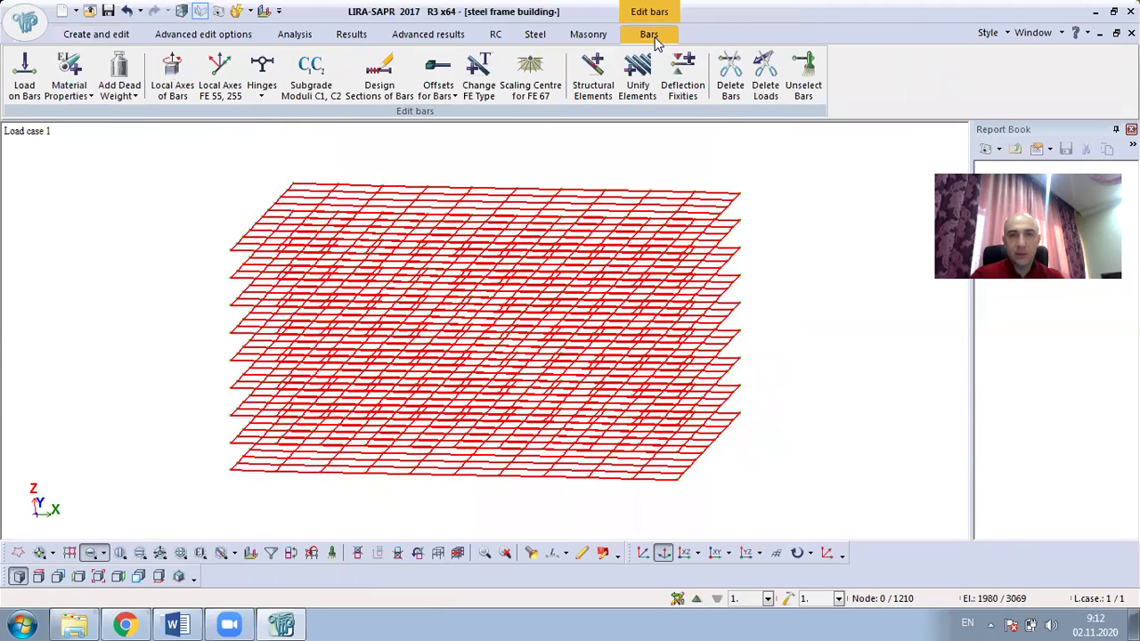
{"action": "left_click", "coordinate": [593, 85]}
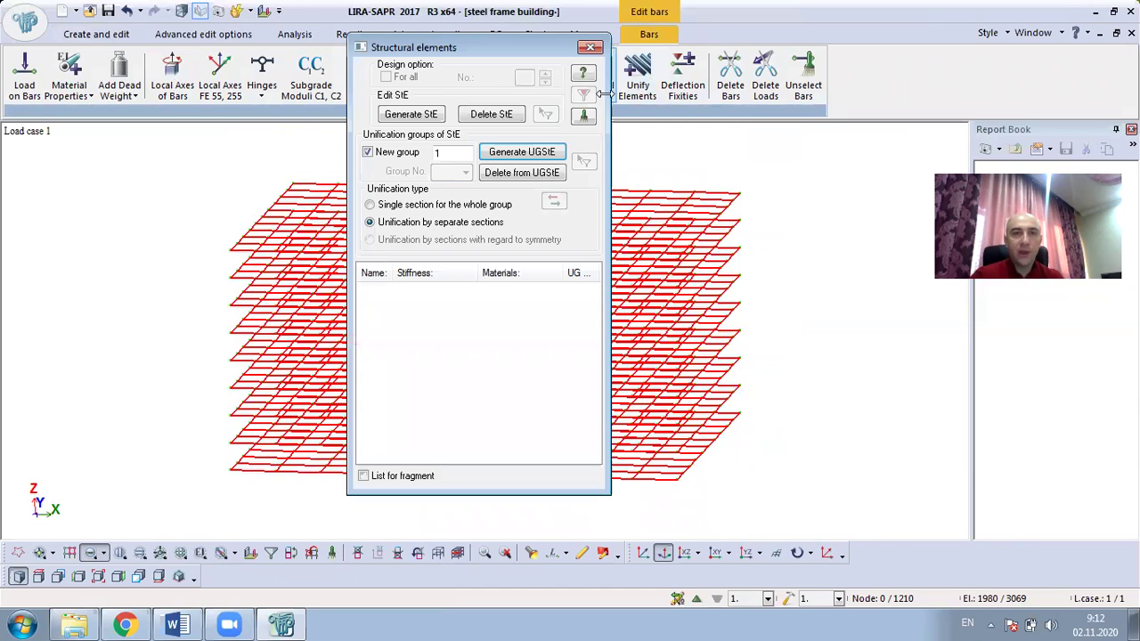
{"action": "left_click", "coordinate": [410, 114]}
Step: Select all displayed nodes and beams and create deflection fixities at the ends of structural elements in Y1 and Z1
{"action": "middle_click_drag", "start_coordinate": [703, 367], "coordinate": [811, 341]}
{"action": "key", "text": "ctrl+a"}
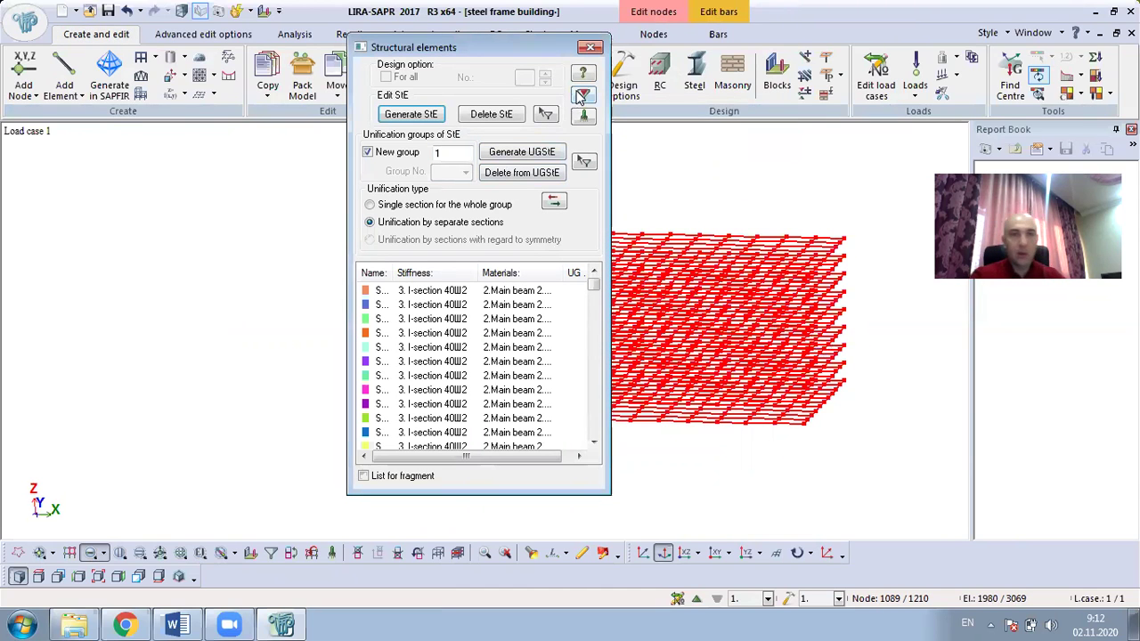
{"action": "left_click", "coordinate": [592, 48]}
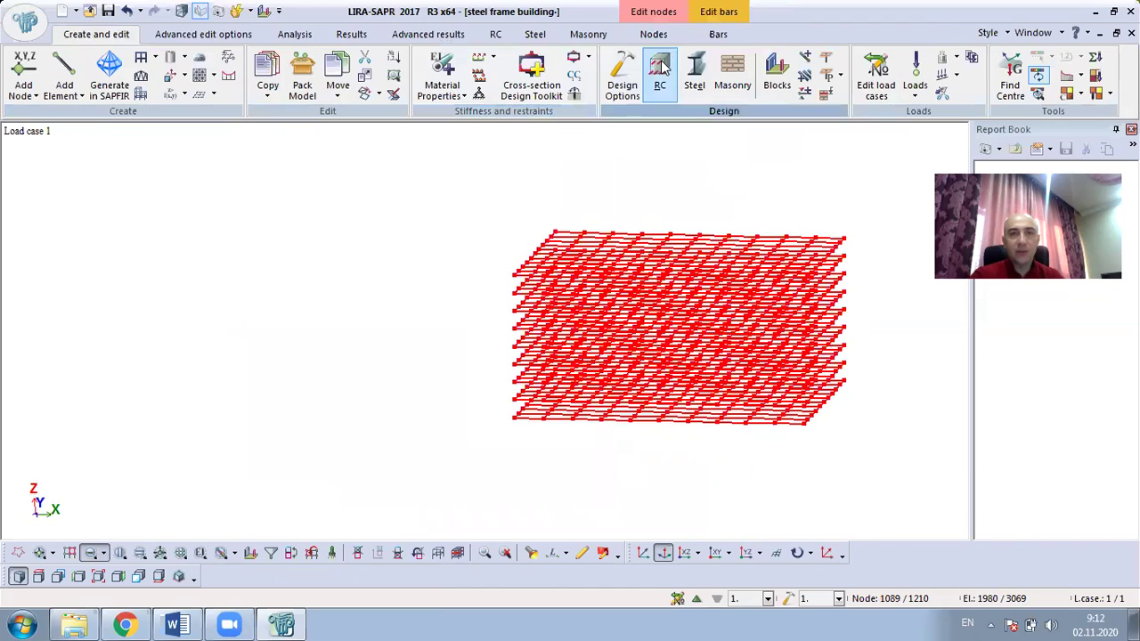
{"action": "left_click", "coordinate": [718, 35]}
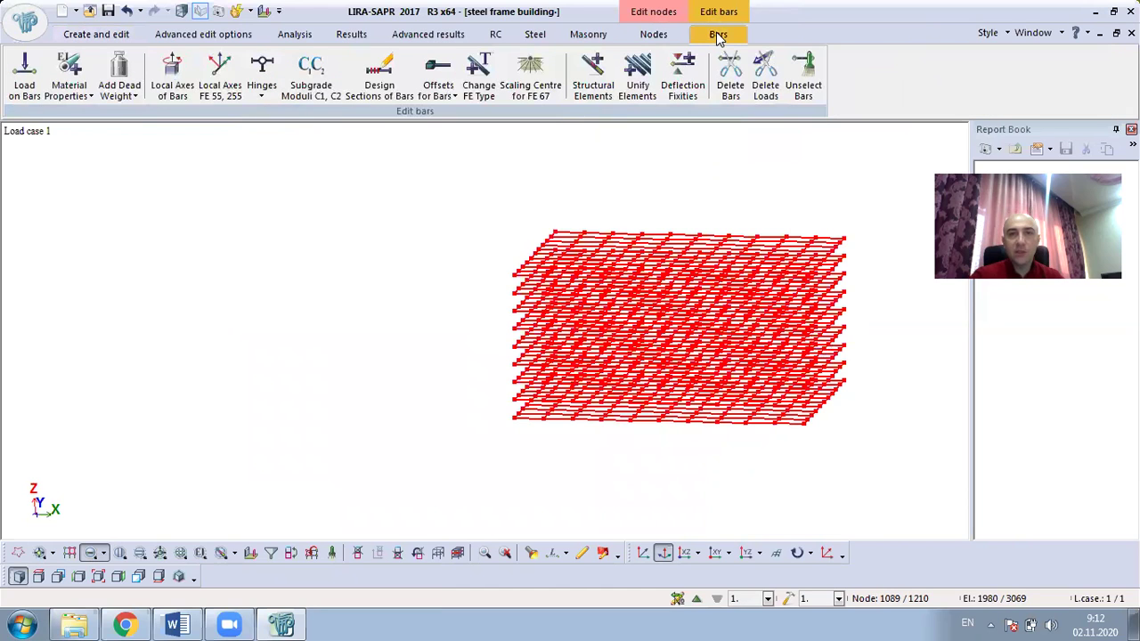
{"action": "left_click", "coordinate": [694, 97]}
{"action": "left_click", "coordinate": [154, 211]}
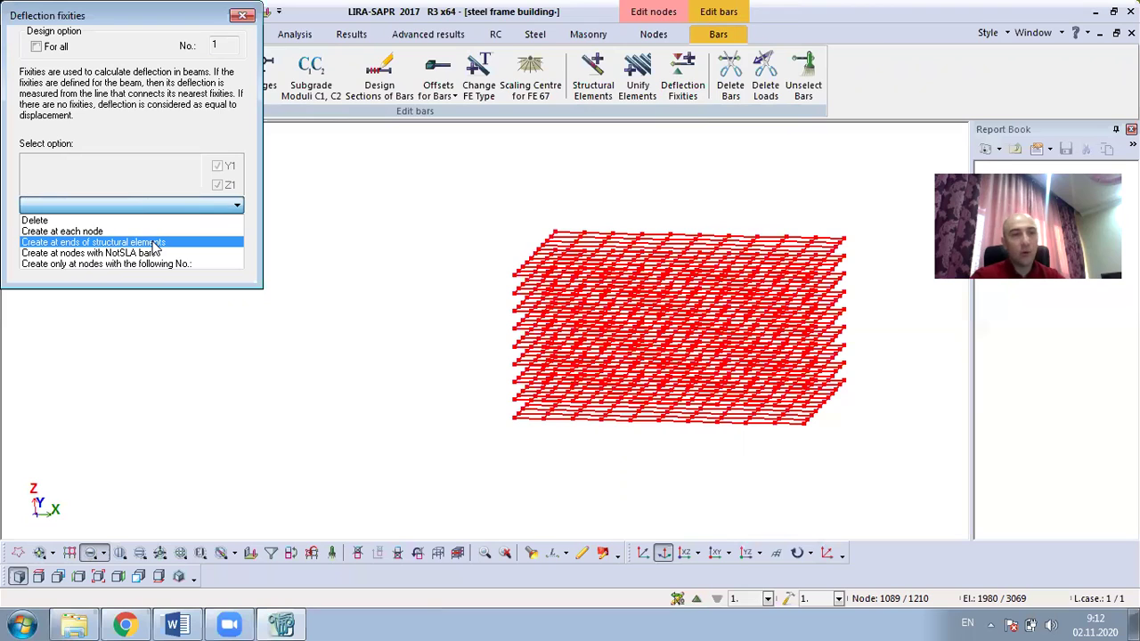
{"action": "left_click", "coordinate": [155, 242]}
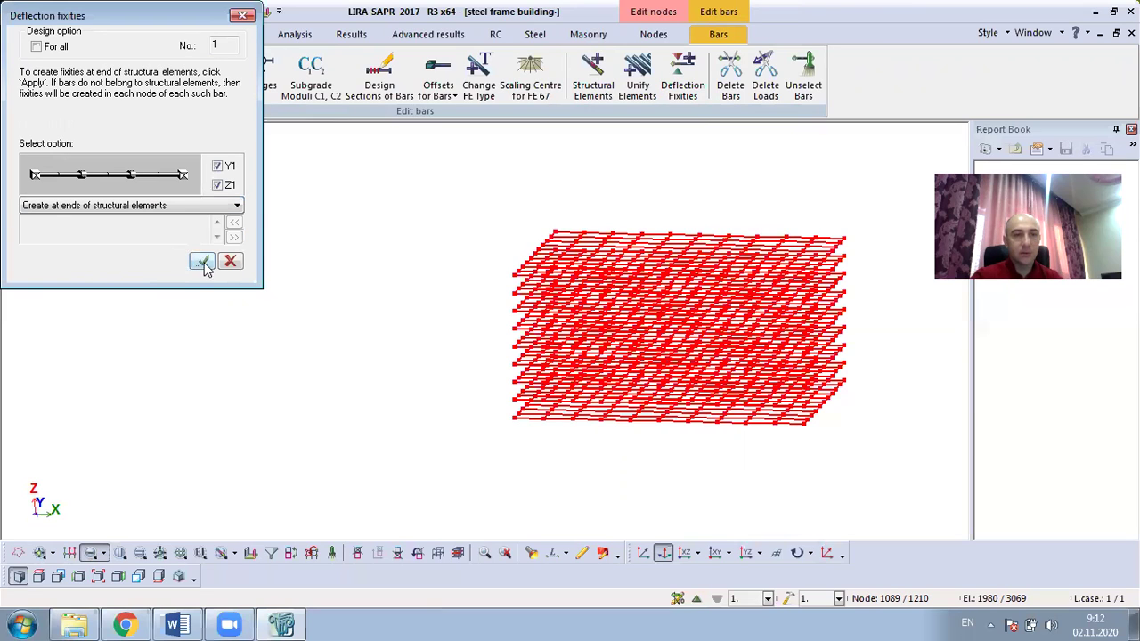
{"action": "left_click", "coordinate": [202, 262]}
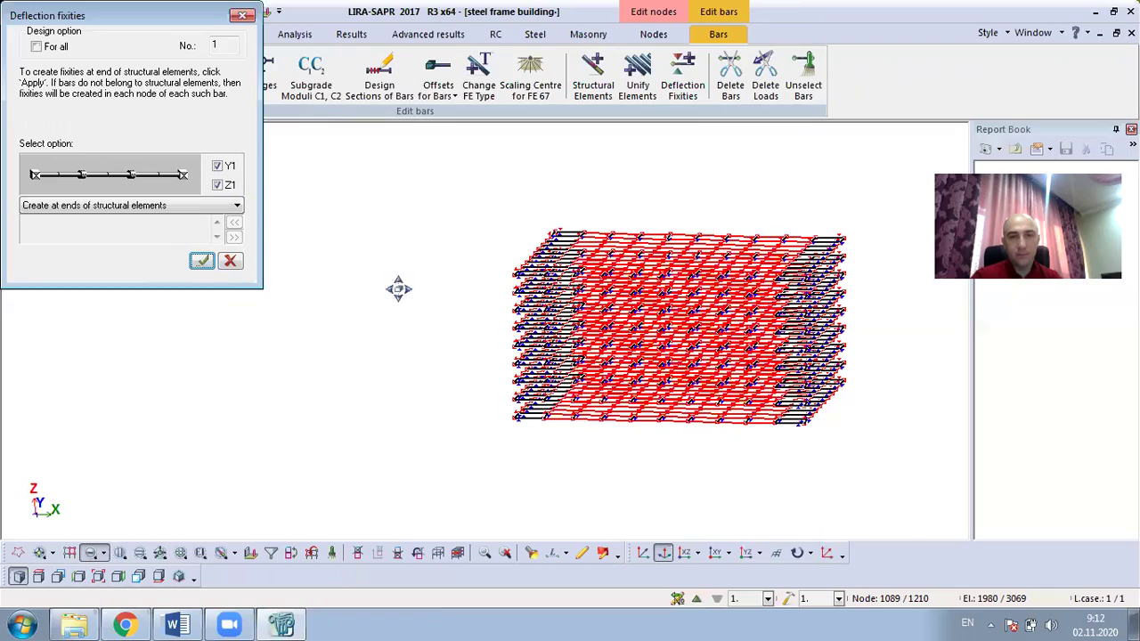
Step: Reselect the whole fragment and try to create deflection fixities at the ends of structural elements again
{"action": "middle_click_drag", "start_coordinate": [429, 283], "coordinate": [331, 281]}
{"action": "middle_click_drag", "start_coordinate": [567, 338], "coordinate": [522, 399]}
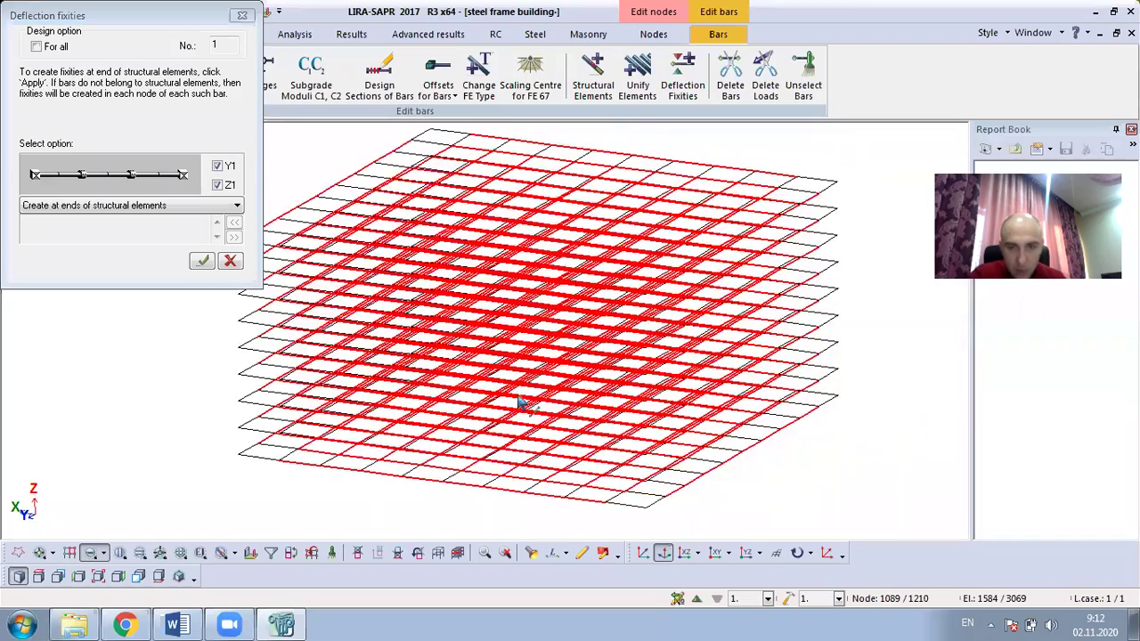
{"action": "scroll", "coordinate": [855, 462], "scroll_direction": "down", "scroll_amount": 1}
{"action": "middle_click_drag", "start_coordinate": [805, 475], "coordinate": [775, 496]}
{"action": "key", "text": "ctrl+a"}
{"action": "middle_click_drag", "start_coordinate": [781, 320], "coordinate": [781, 313]}
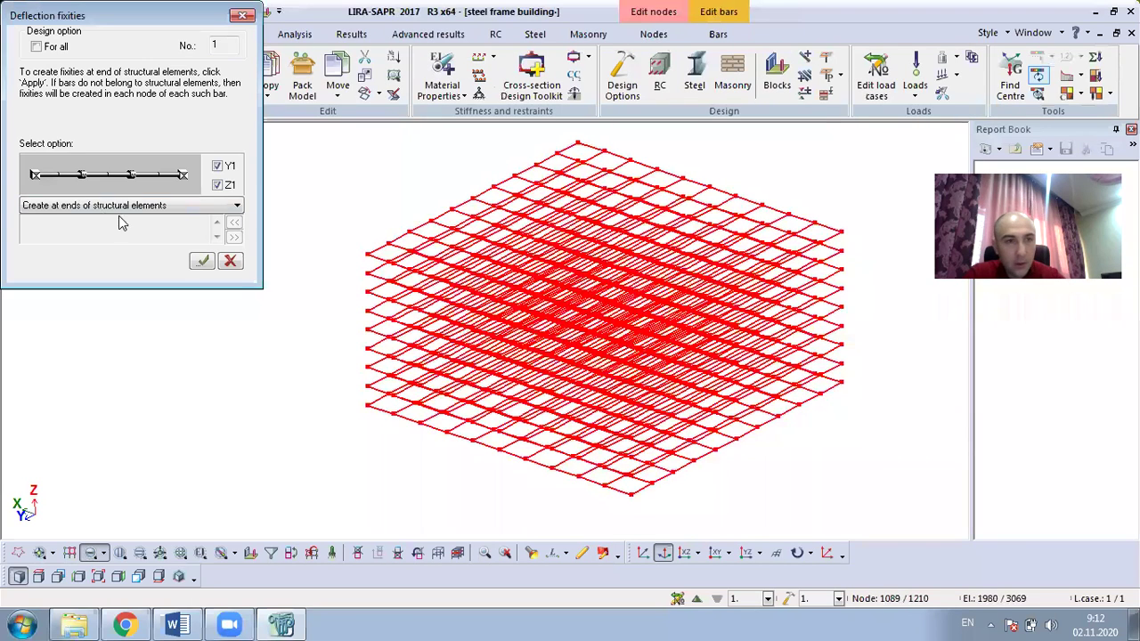
{"action": "left_click", "coordinate": [209, 205]}
{"action": "left_click", "coordinate": [114, 215]}
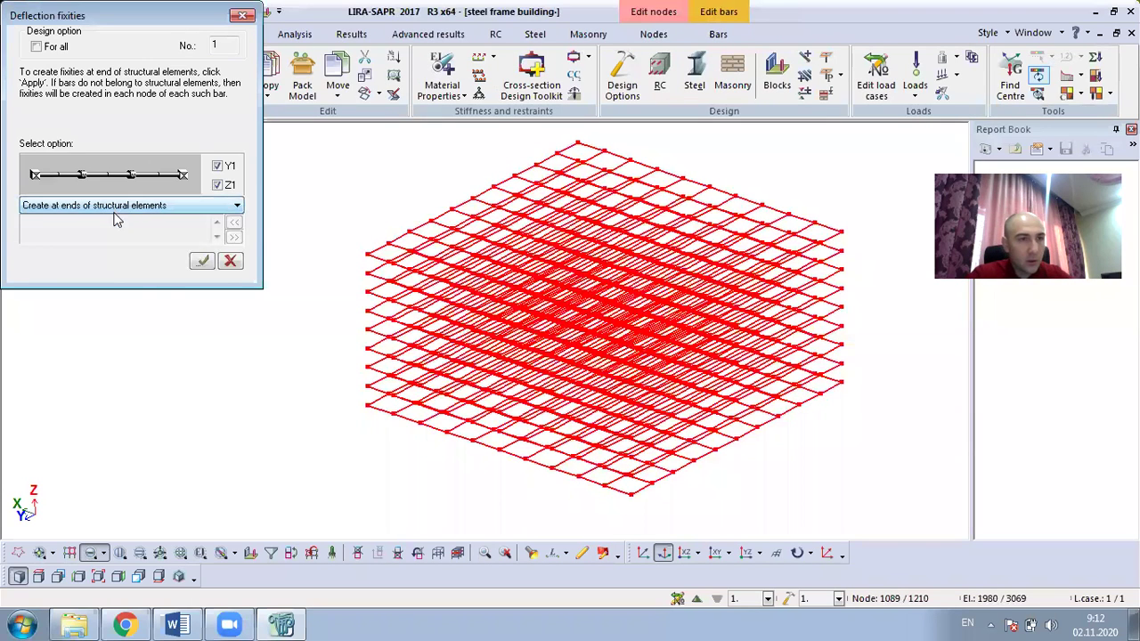
{"action": "left_click", "coordinate": [203, 261]}
{"action": "left_click", "coordinate": [378, 193]}
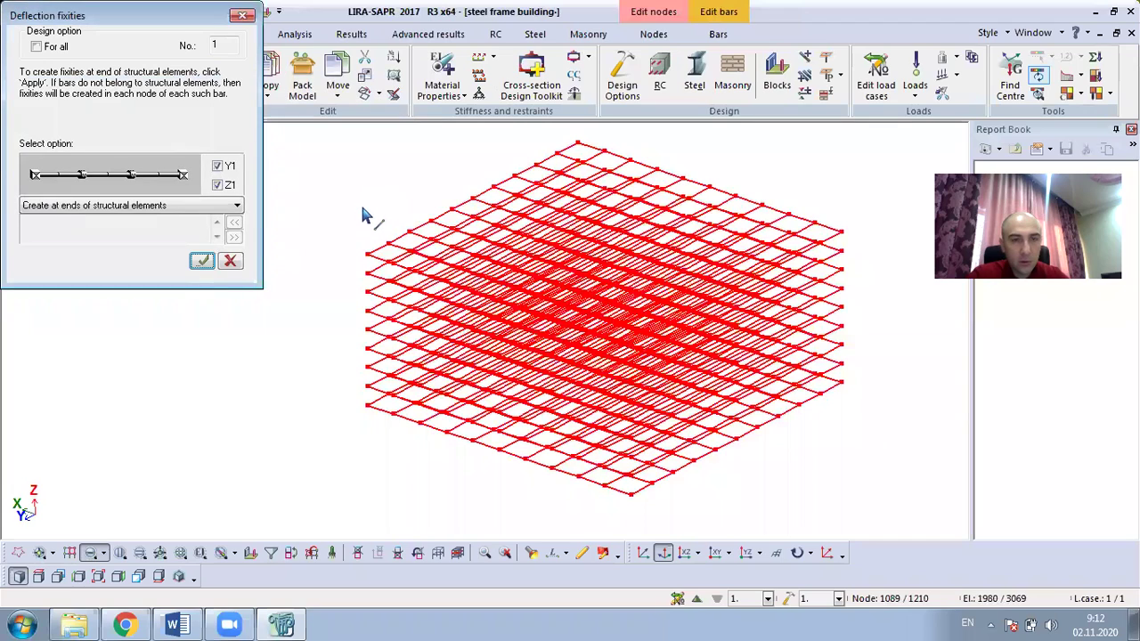
{"action": "left_click", "coordinate": [201, 261]}
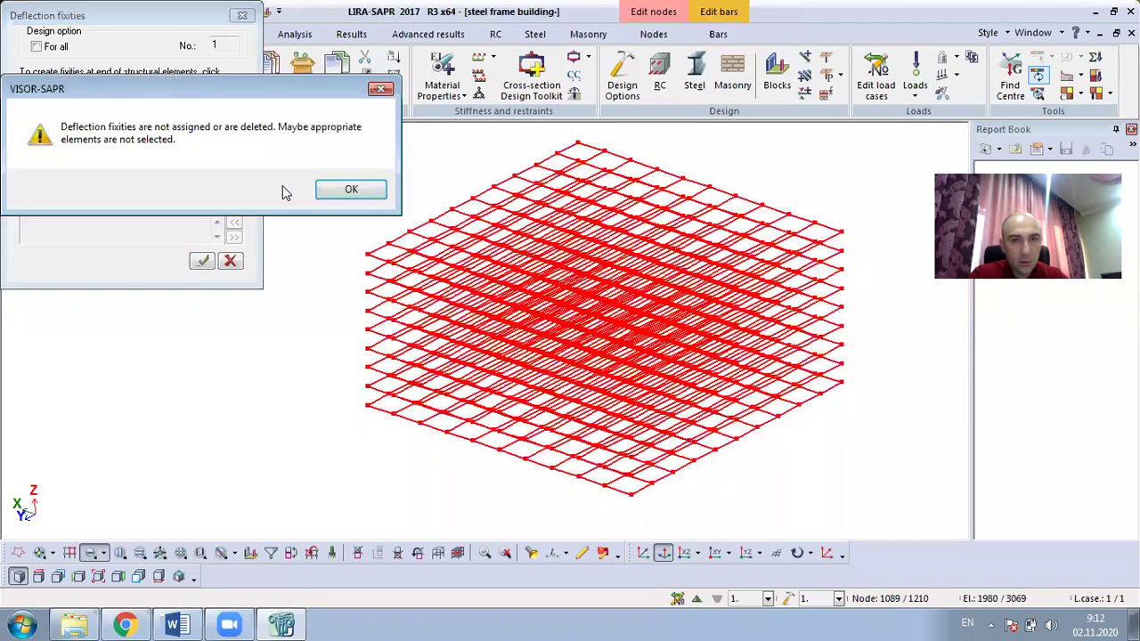
{"action": "left_click", "coordinate": [351, 190]}
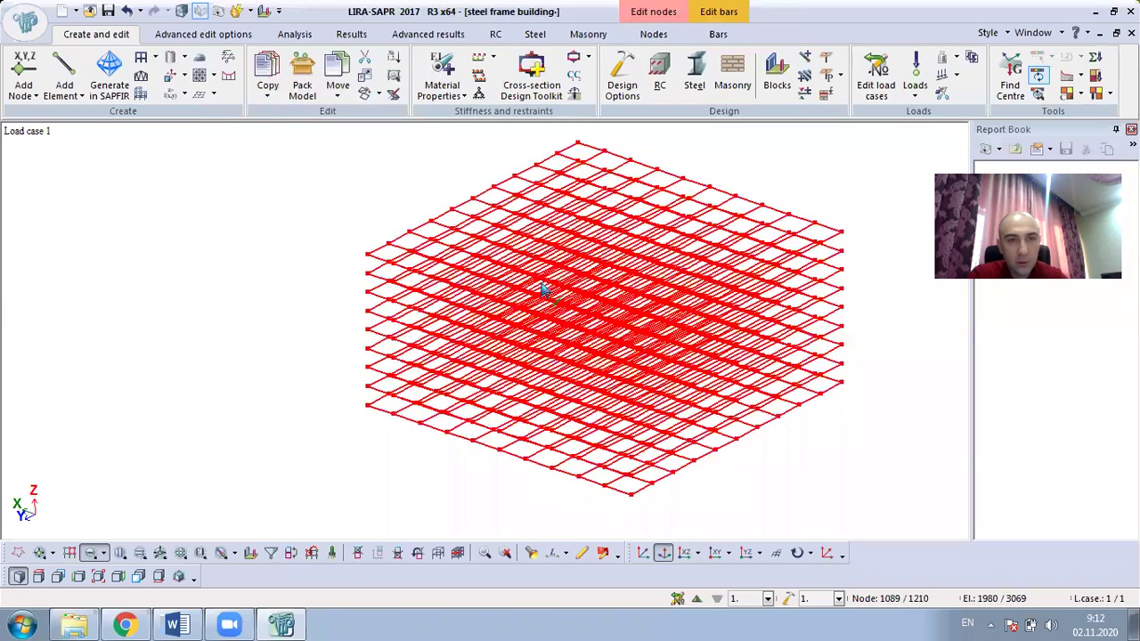
Step: Try once more to assign end-of-structural-element deflection fixities to the selected beams, and close the fixities dialog
{"action": "key", "text": "ctrl+a"}
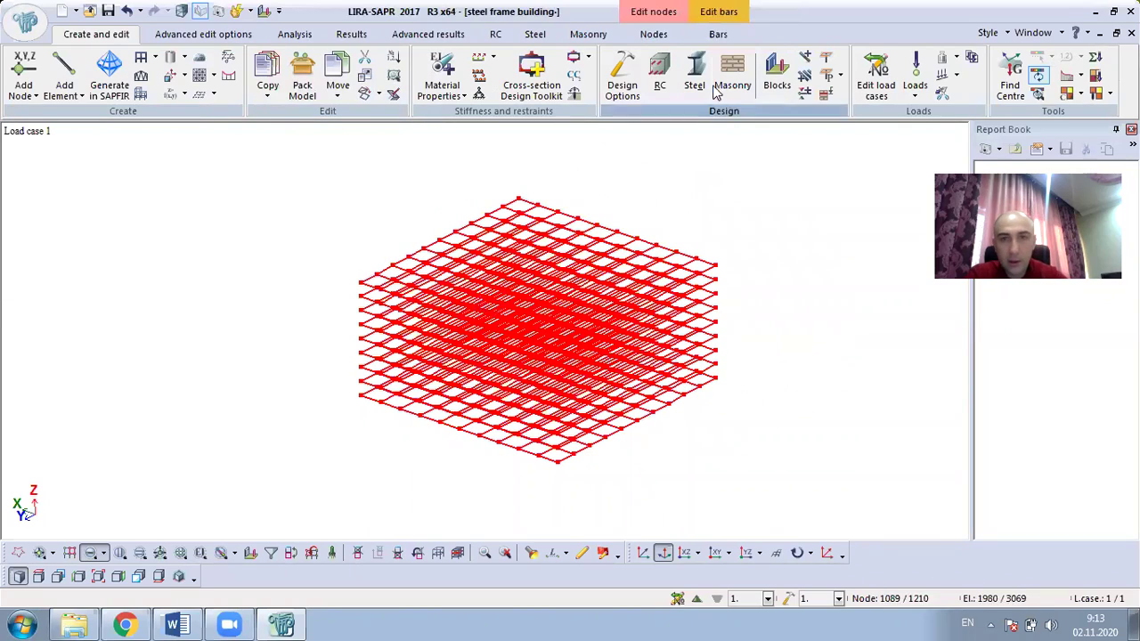
{"action": "left_click", "coordinate": [718, 34]}
{"action": "left_click", "coordinate": [687, 85]}
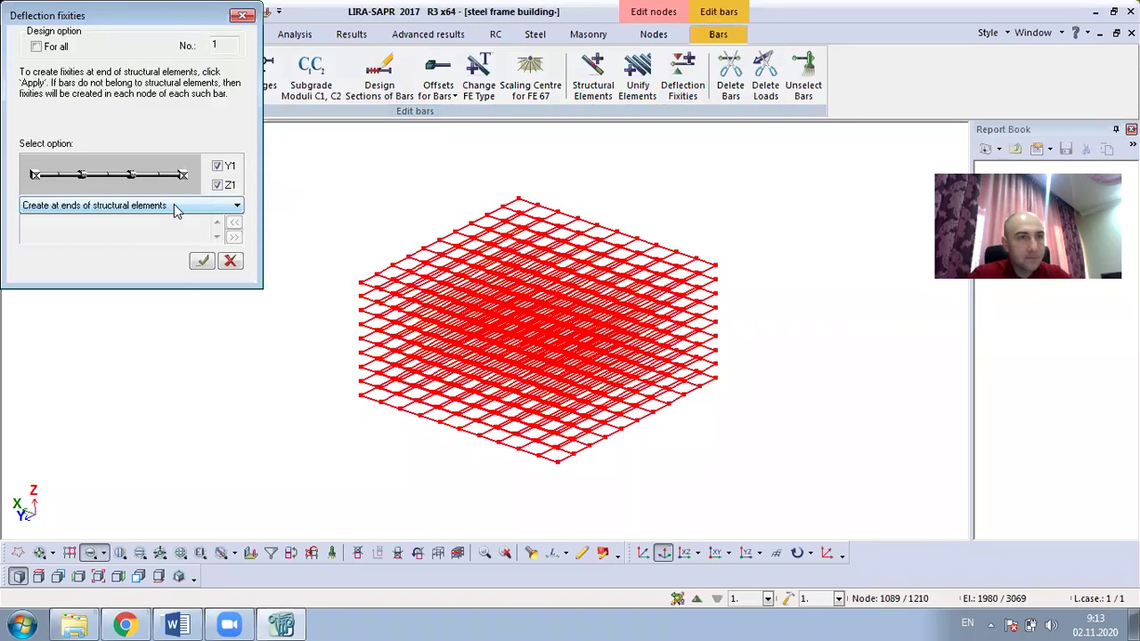
{"action": "left_click", "coordinate": [178, 206]}
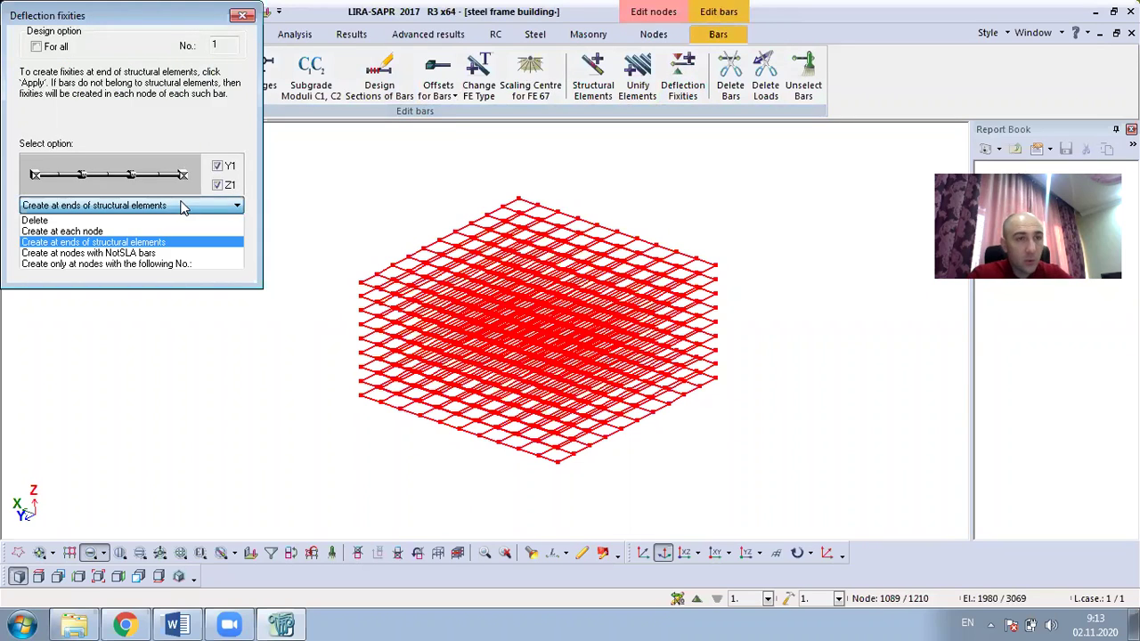
{"action": "left_click", "coordinate": [159, 243]}
{"action": "left_click", "coordinate": [199, 261]}
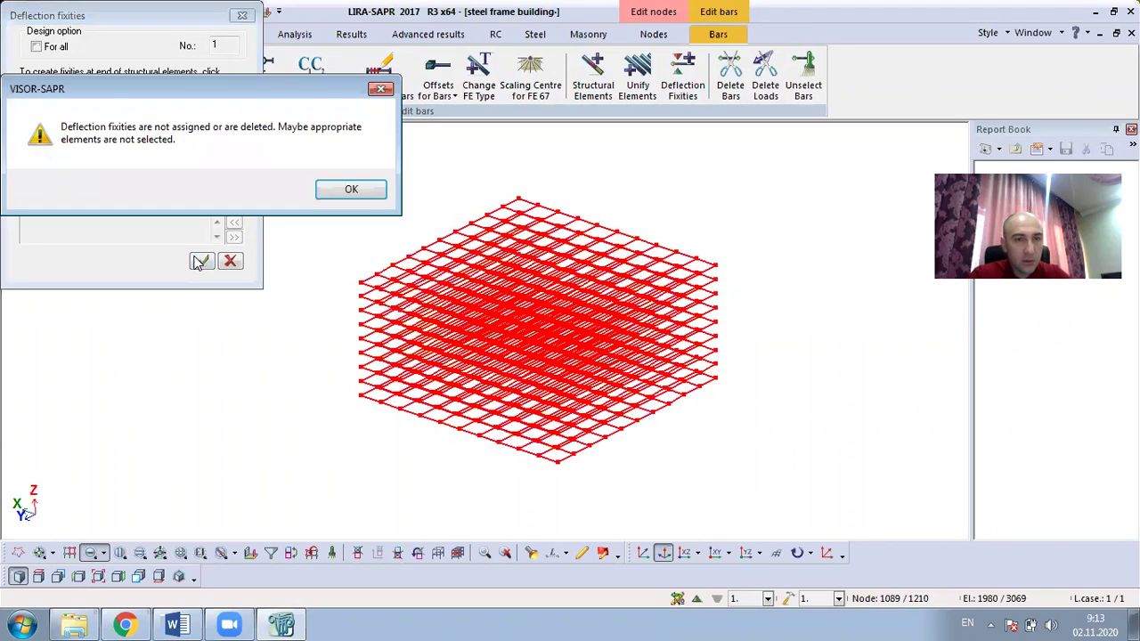
{"action": "left_click", "coordinate": [322, 194]}
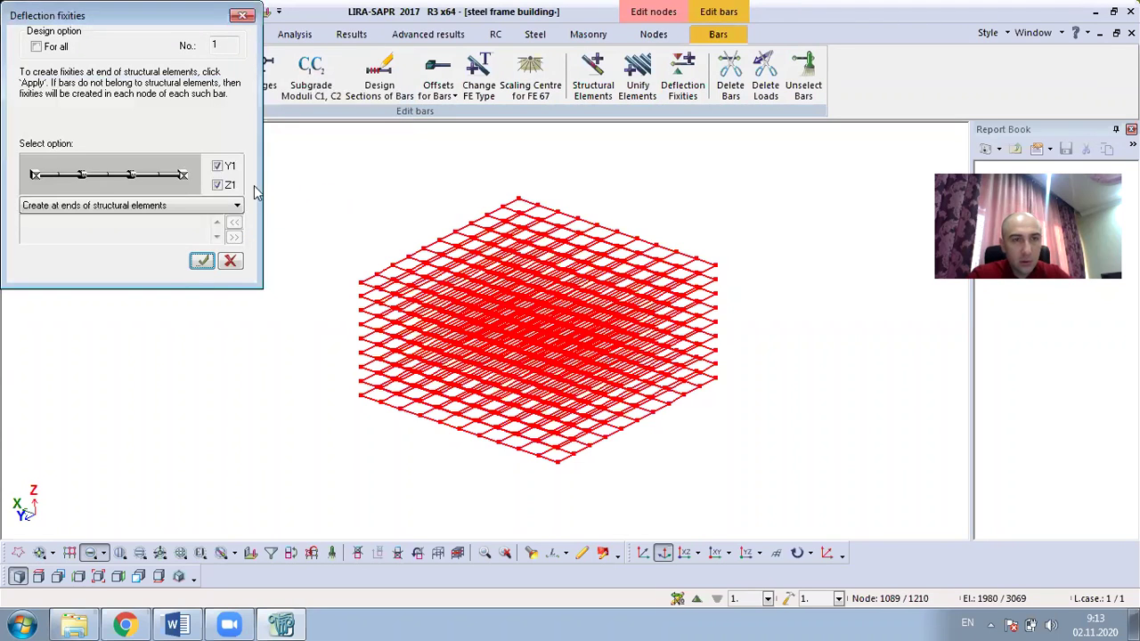
{"action": "left_click", "coordinate": [241, 16]}
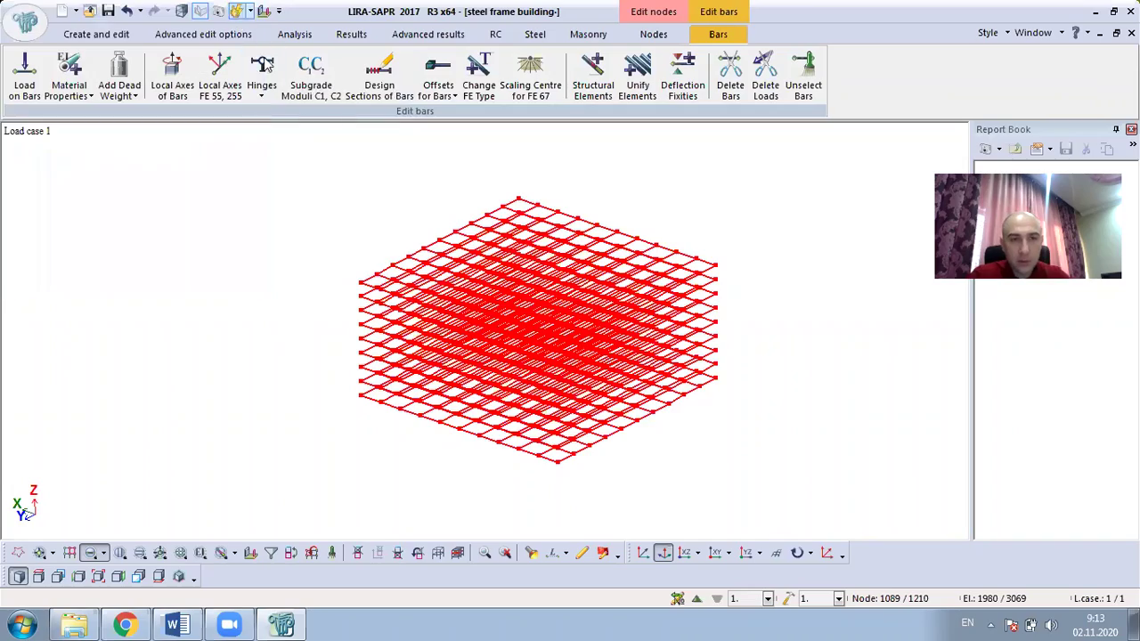
Step: Clear the selection and restore the complete building model from the beam fragment
{"action": "scroll", "coordinate": [394, 218], "scroll_direction": "up", "scroll_amount": 1}
{"action": "key", "text": "Escape"}
{"action": "scroll", "coordinate": [368, 338], "scroll_direction": "up", "scroll_amount": 2}
{"action": "scroll", "coordinate": [169, 285], "scroll_direction": "down", "scroll_amount": 2}
{"action": "right_click", "coordinate": [124, 209]}
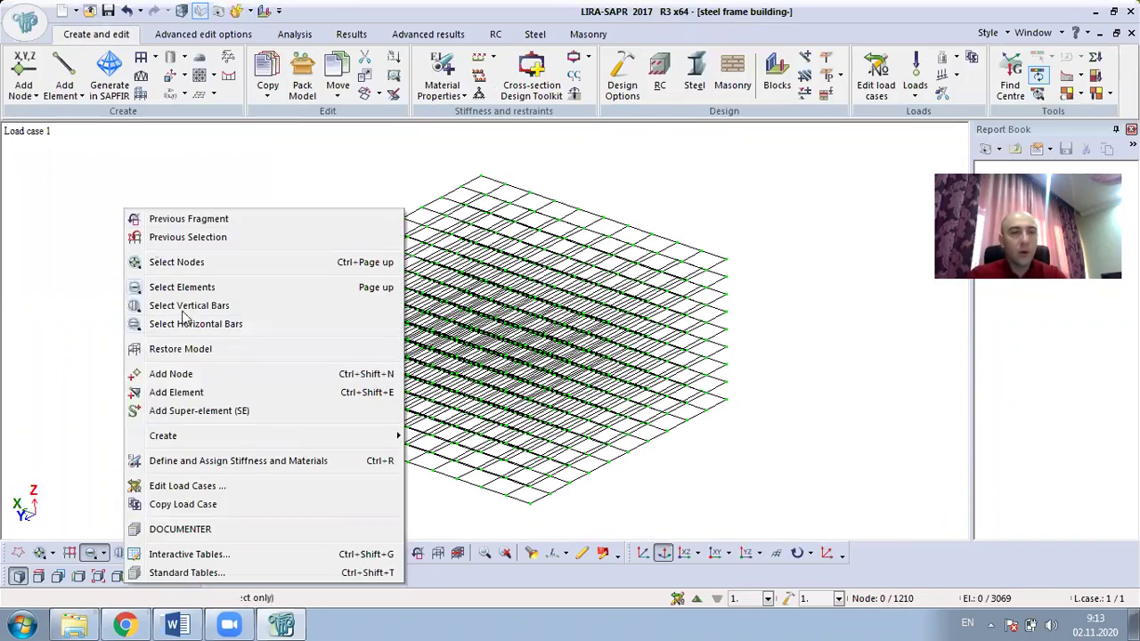
{"action": "left_click", "coordinate": [178, 348]}
{"action": "middle_click_drag", "start_coordinate": [386, 381], "coordinate": [332, 361]}
{"action": "scroll", "coordinate": [332, 431], "scroll_direction": "up", "scroll_amount": 5}
{"action": "scroll", "coordinate": [338, 385], "scroll_direction": "up", "scroll_amount": 6}
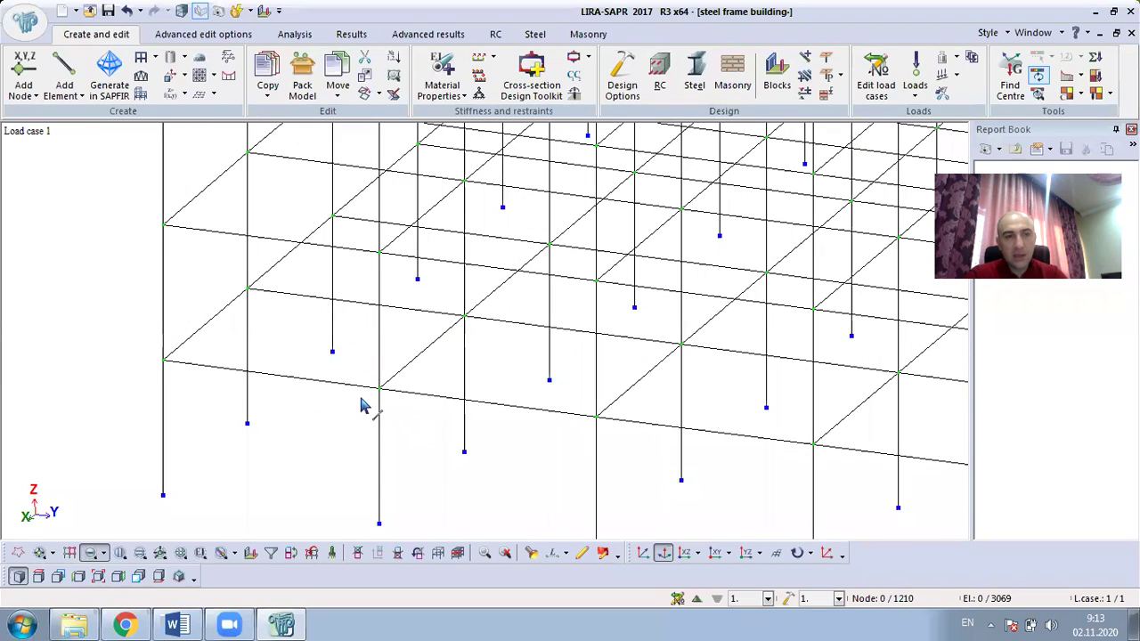
{"action": "scroll", "coordinate": [223, 360], "scroll_direction": "up", "scroll_amount": 4}
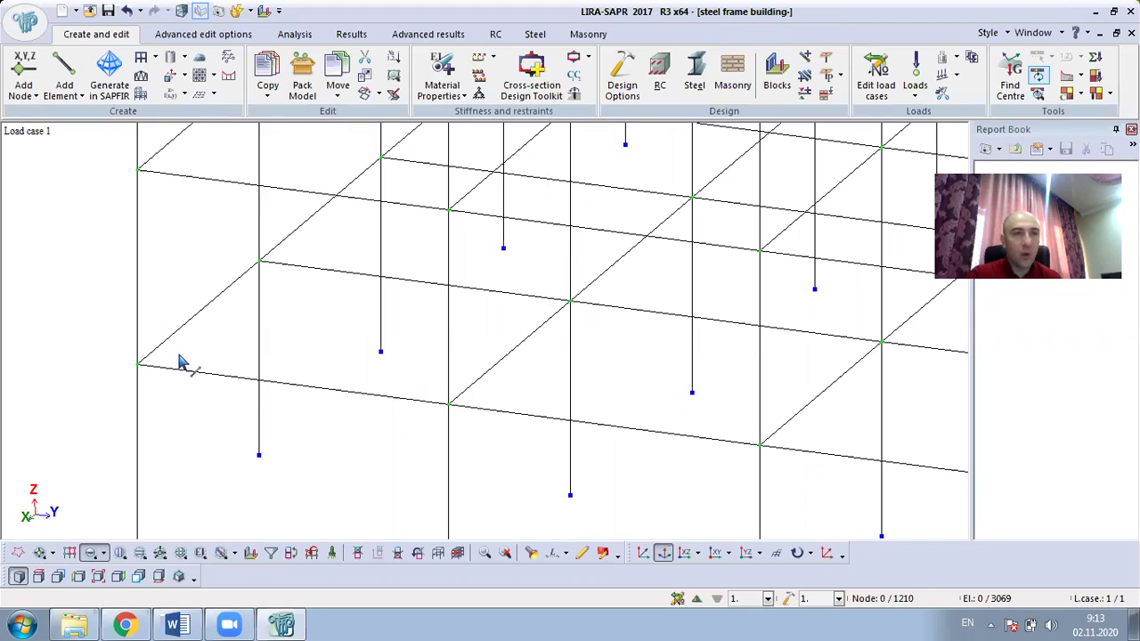
{"action": "left_click", "coordinate": [37, 552]}
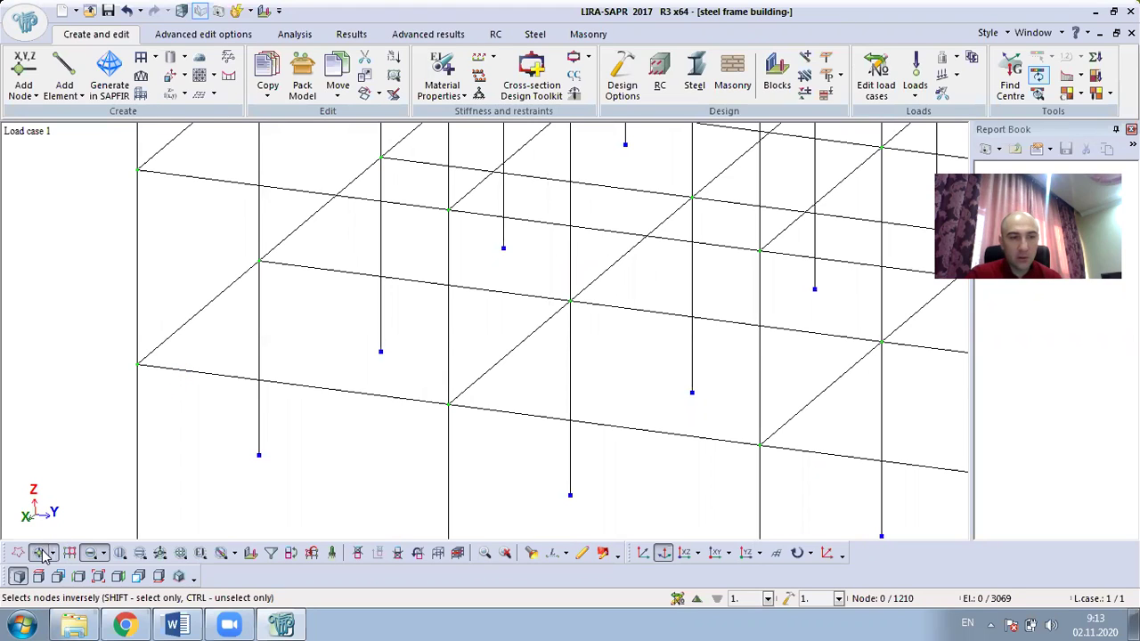
{"action": "left_click", "coordinate": [138, 364]}
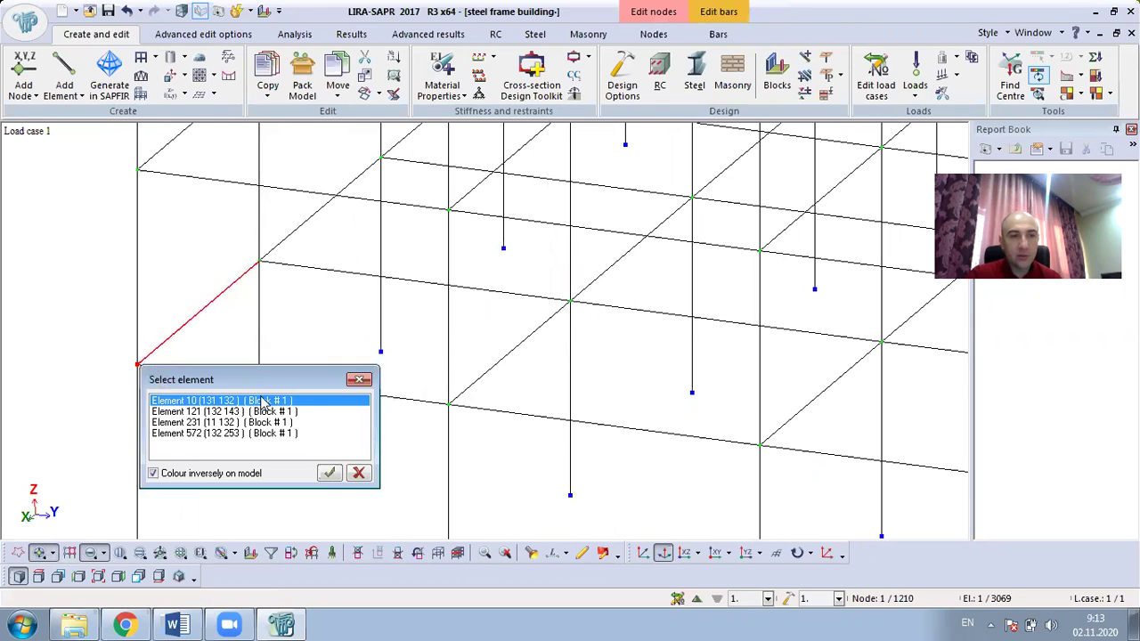
{"action": "left_click", "coordinate": [327, 472]}
{"action": "key", "text": "Escape"}
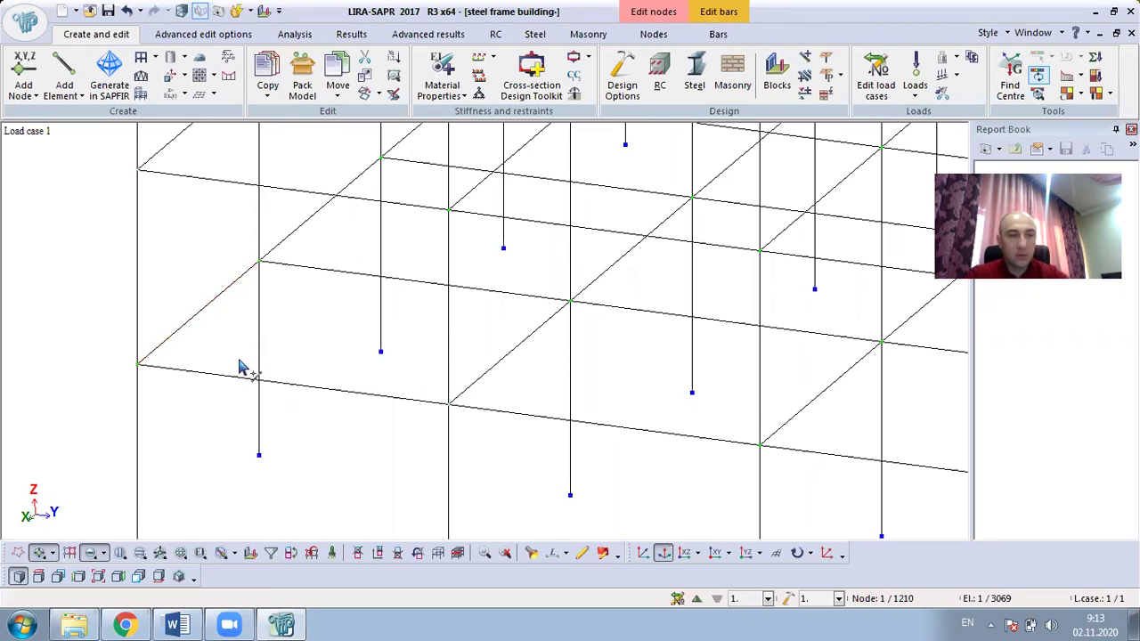
Step: Show the model in dimetric projection and examine the coordinates of the corner node at the first floor level
{"action": "left_click", "coordinate": [643, 553]}
{"action": "scroll", "coordinate": [403, 361], "scroll_direction": "up", "scroll_amount": 5}
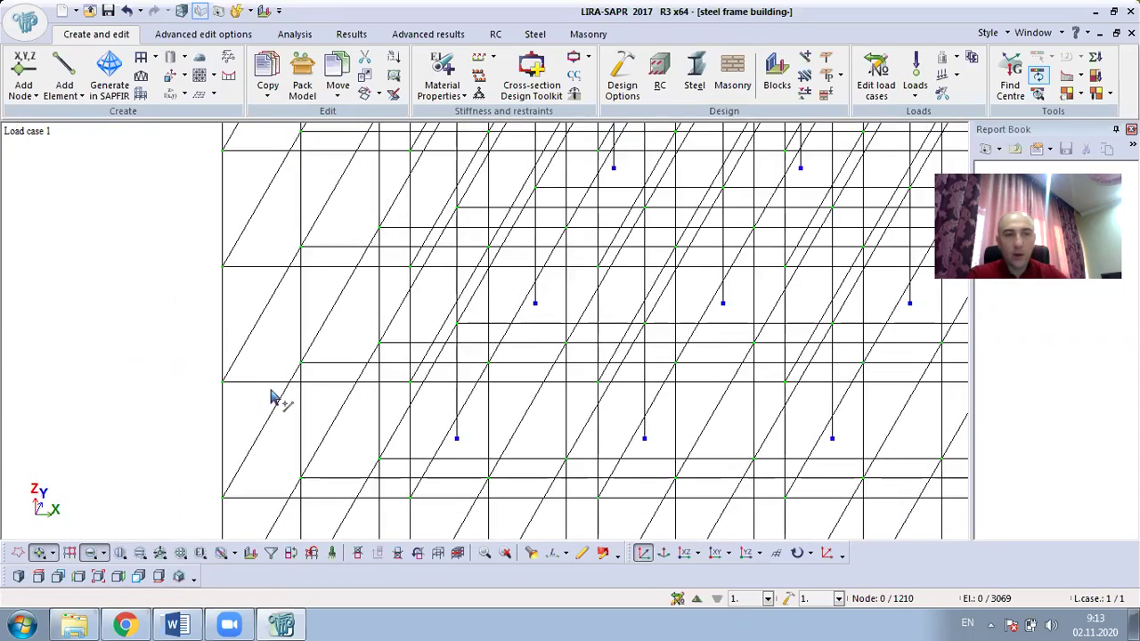
{"action": "scroll", "coordinate": [325, 249], "scroll_direction": "up", "scroll_amount": 3}
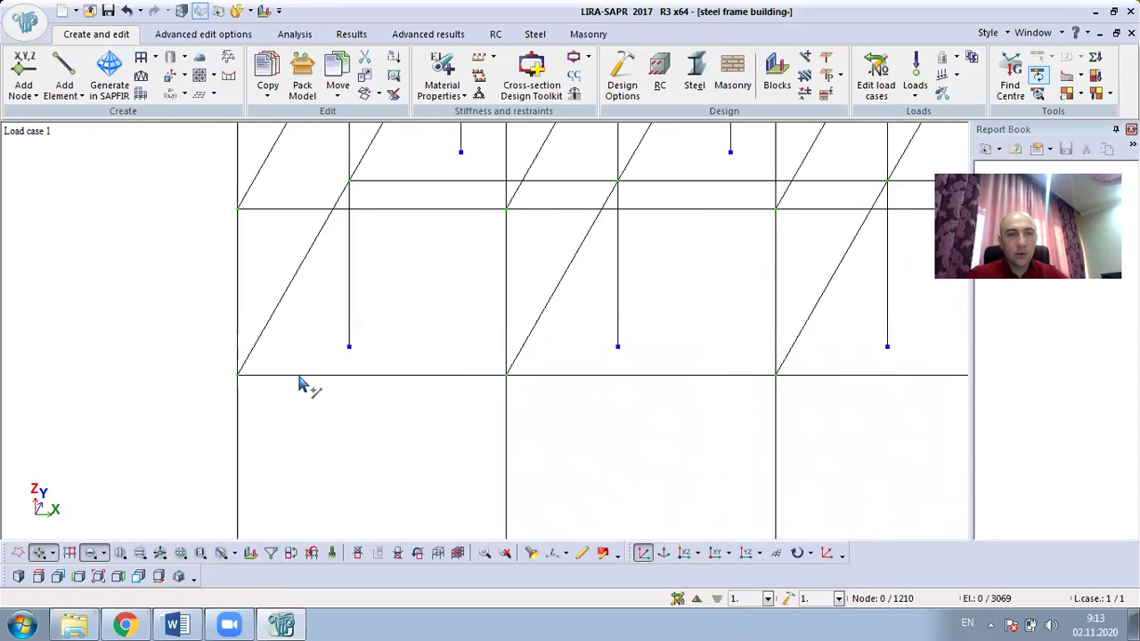
{"action": "left_click", "coordinate": [531, 553]}
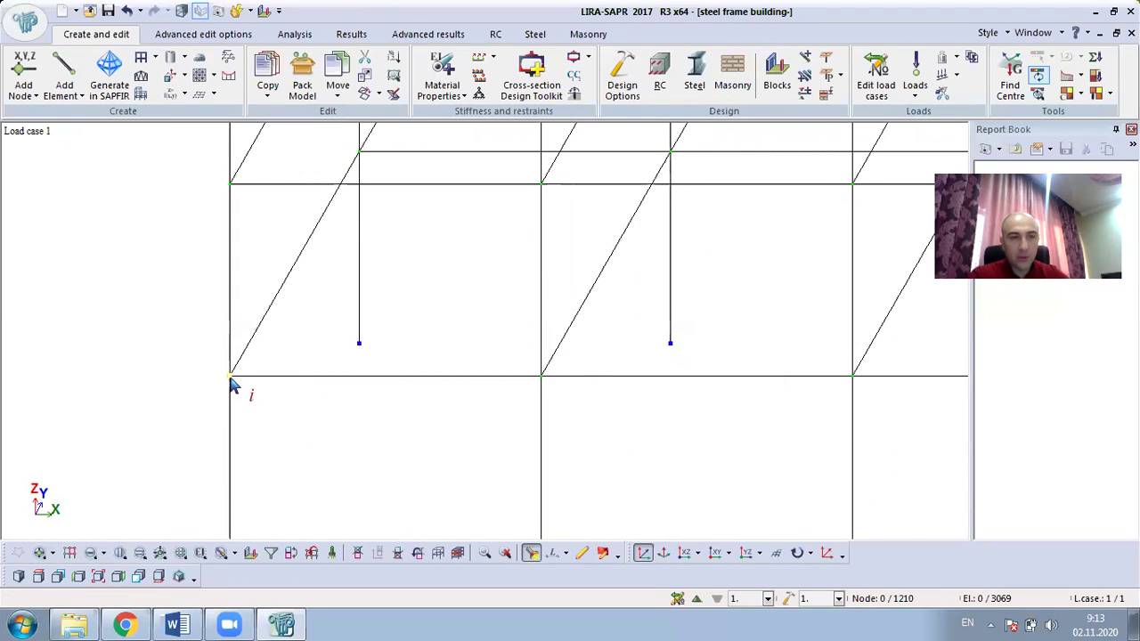
{"action": "left_click", "coordinate": [231, 381]}
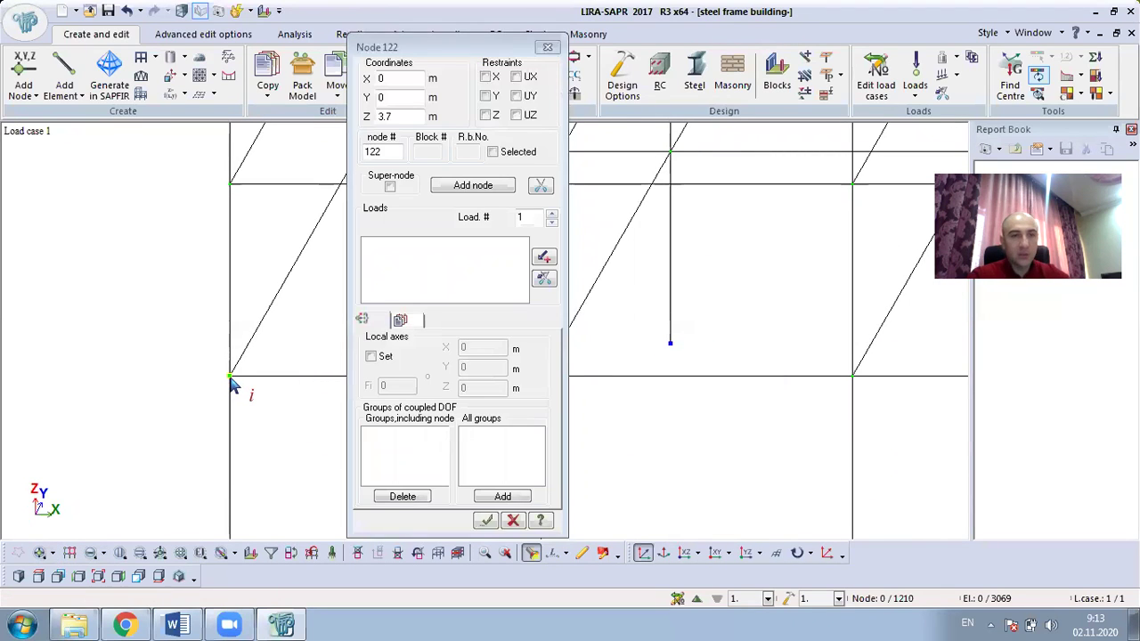
{"action": "left_click", "coordinate": [547, 47]}
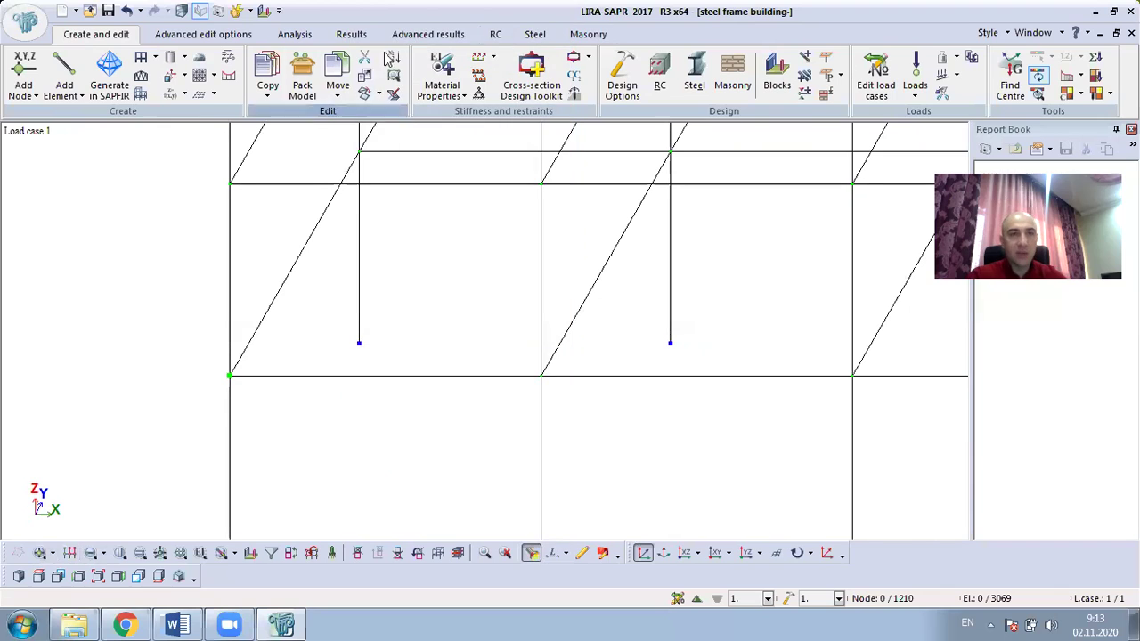
Step: Add a node by coordinates at X 1, Y 0, Z 3.7, dividing the finite element it falls on
{"action": "left_click", "coordinate": [34, 96]}
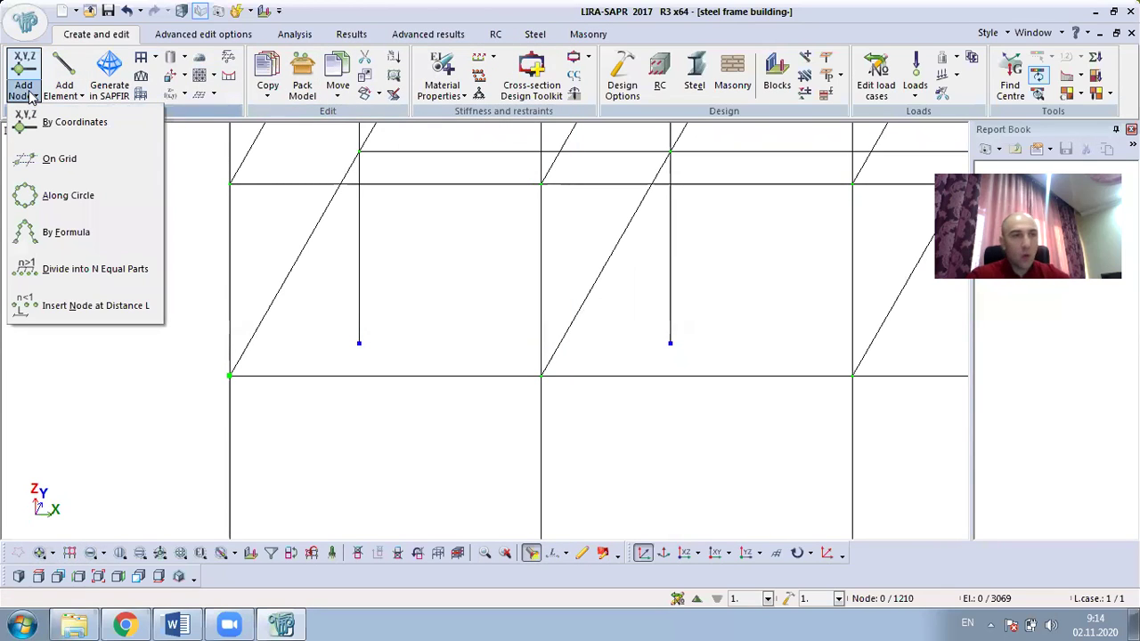
{"action": "left_click", "coordinate": [75, 122]}
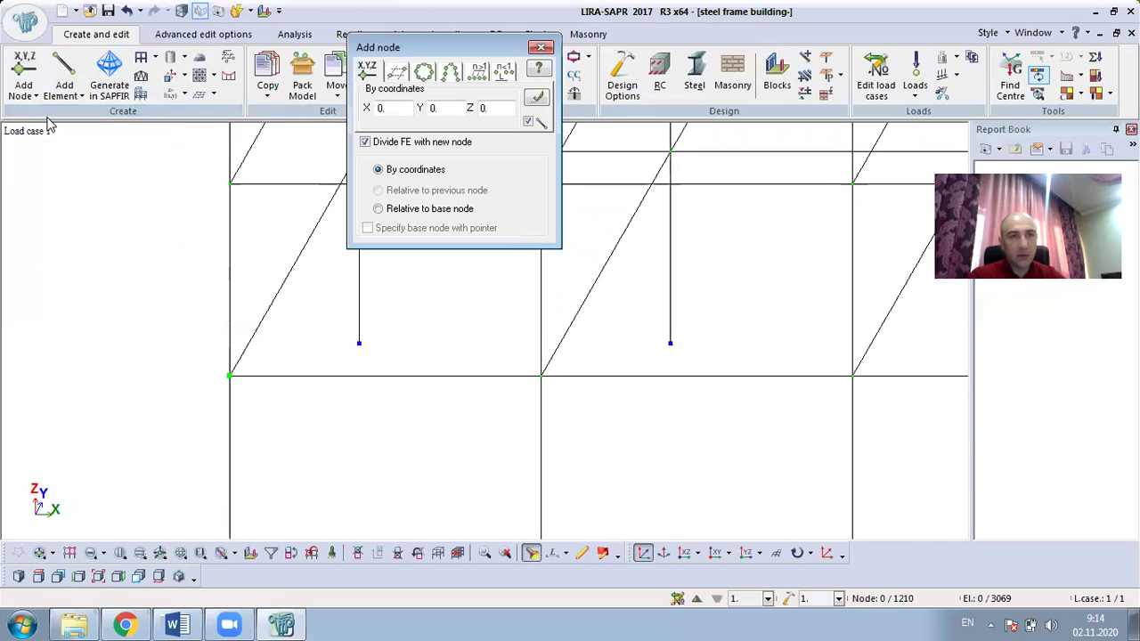
{"action": "double_click", "coordinate": [503, 108]}
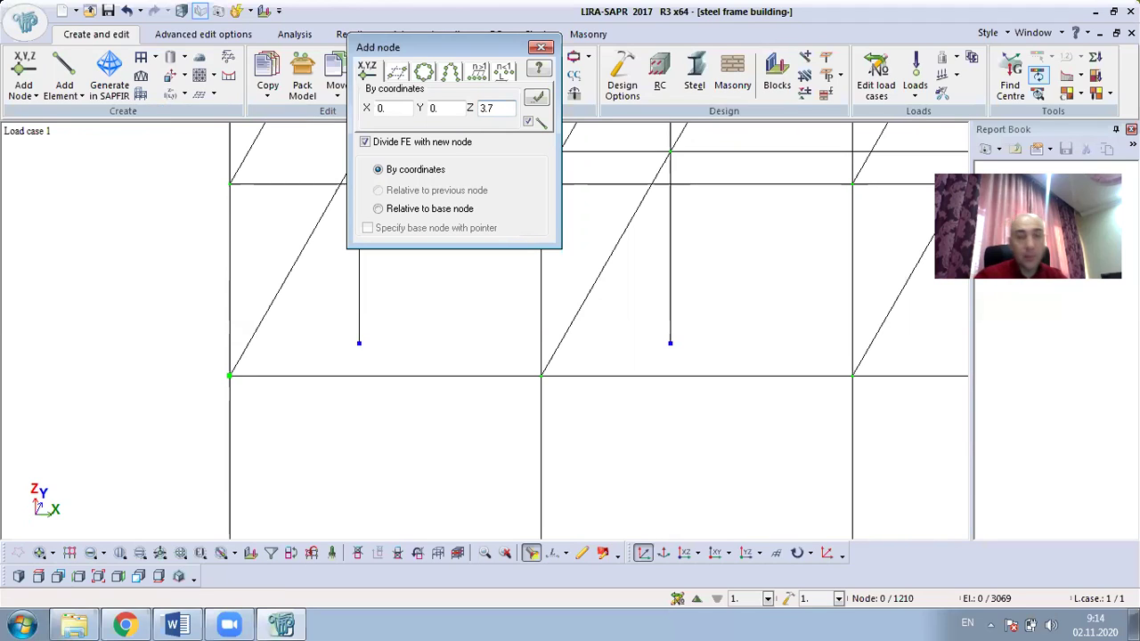
{"action": "double_click", "coordinate": [384, 108]}
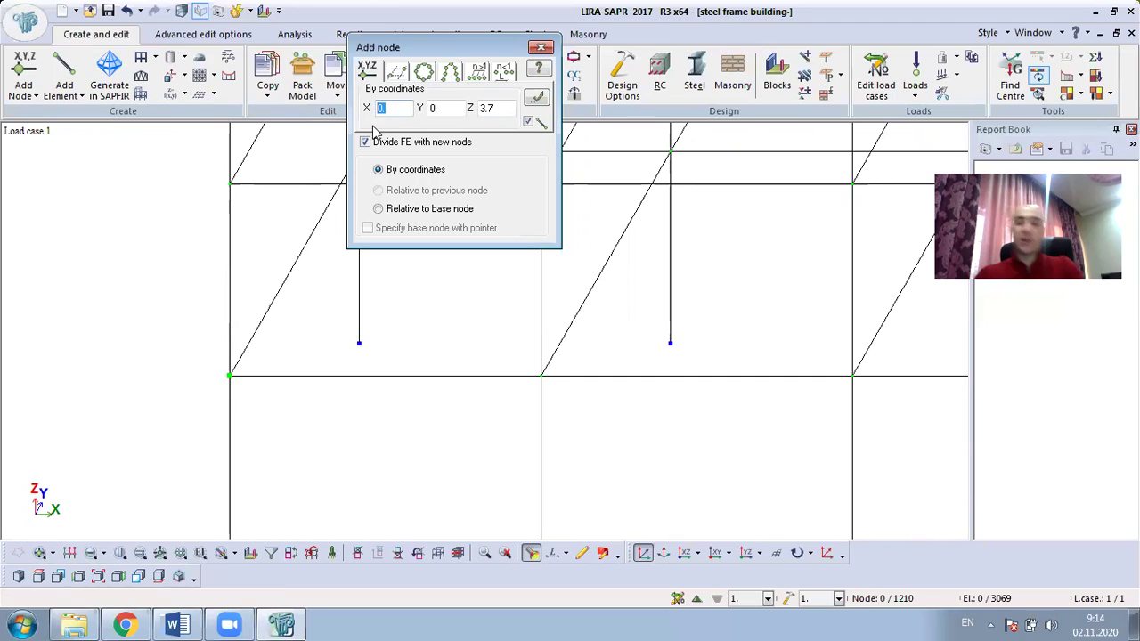
{"action": "type", "text": "1"}
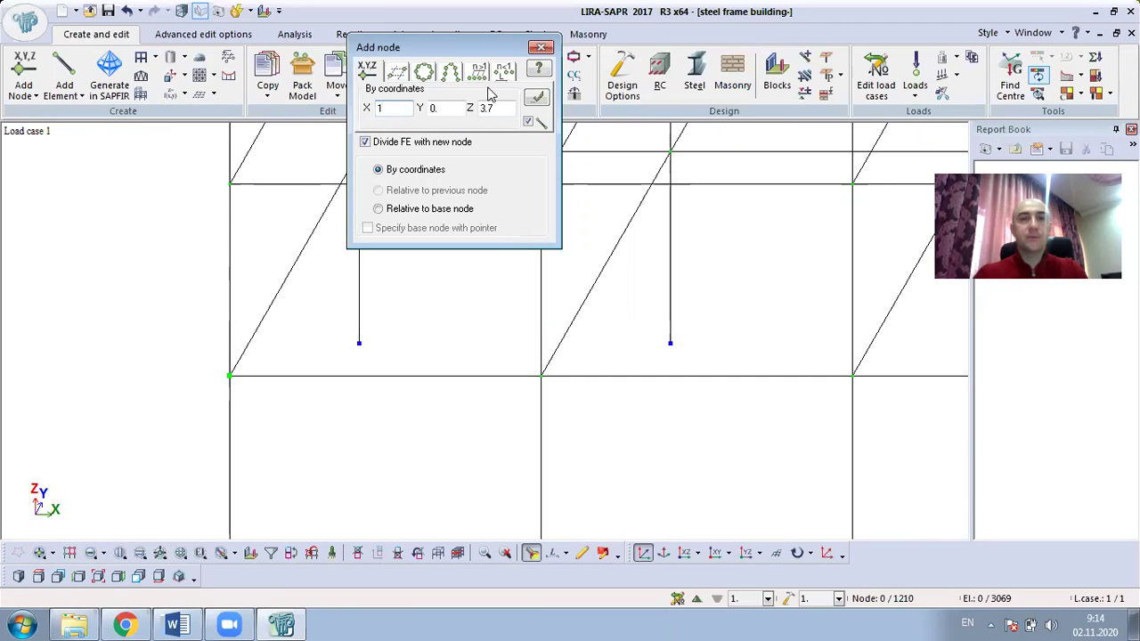
{"action": "left_click", "coordinate": [535, 100]}
{"action": "middle_click_drag", "start_coordinate": [368, 361], "coordinate": [249, 463]}
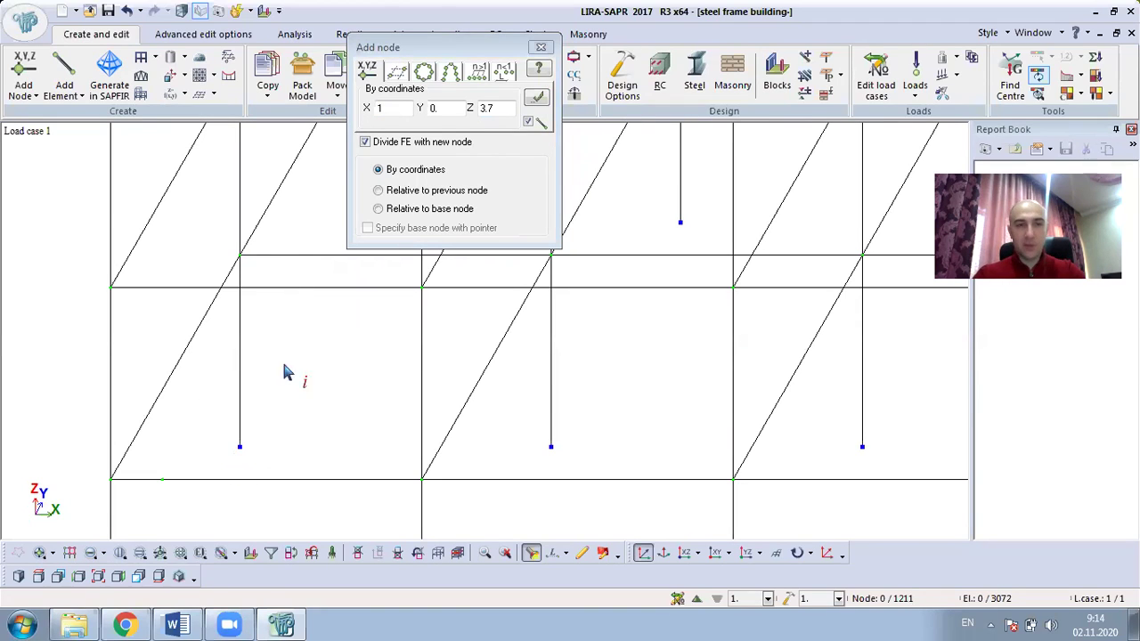
Step: Add a second dividing node at X 1, Y 6, Z 3.7 and close the node dialog
{"action": "double_click", "coordinate": [445, 107]}
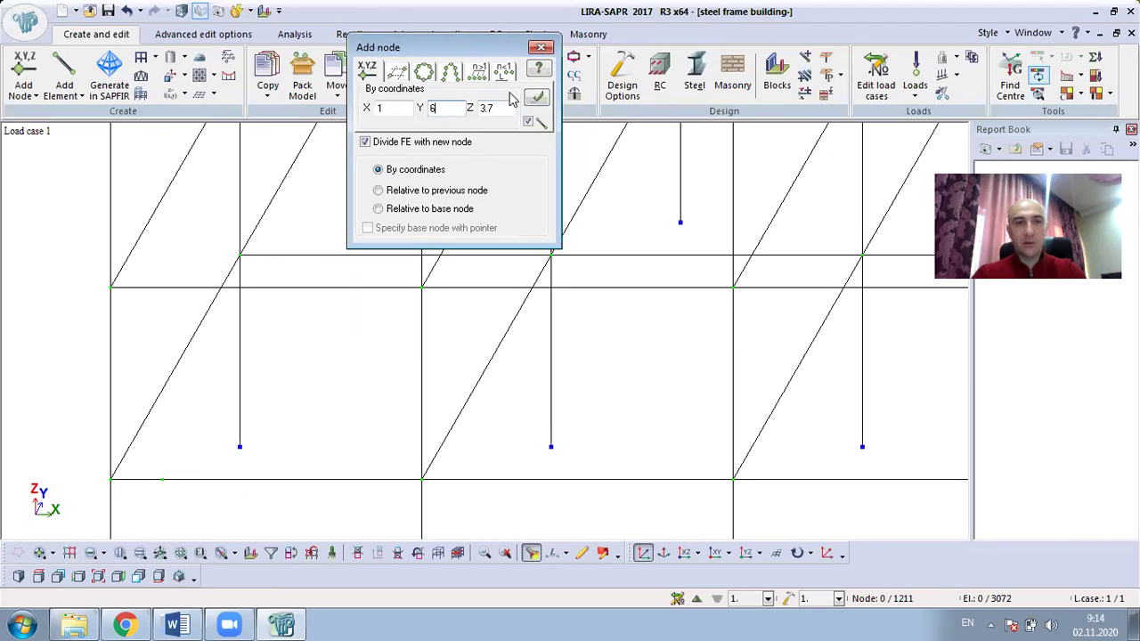
{"action": "left_click", "coordinate": [538, 99]}
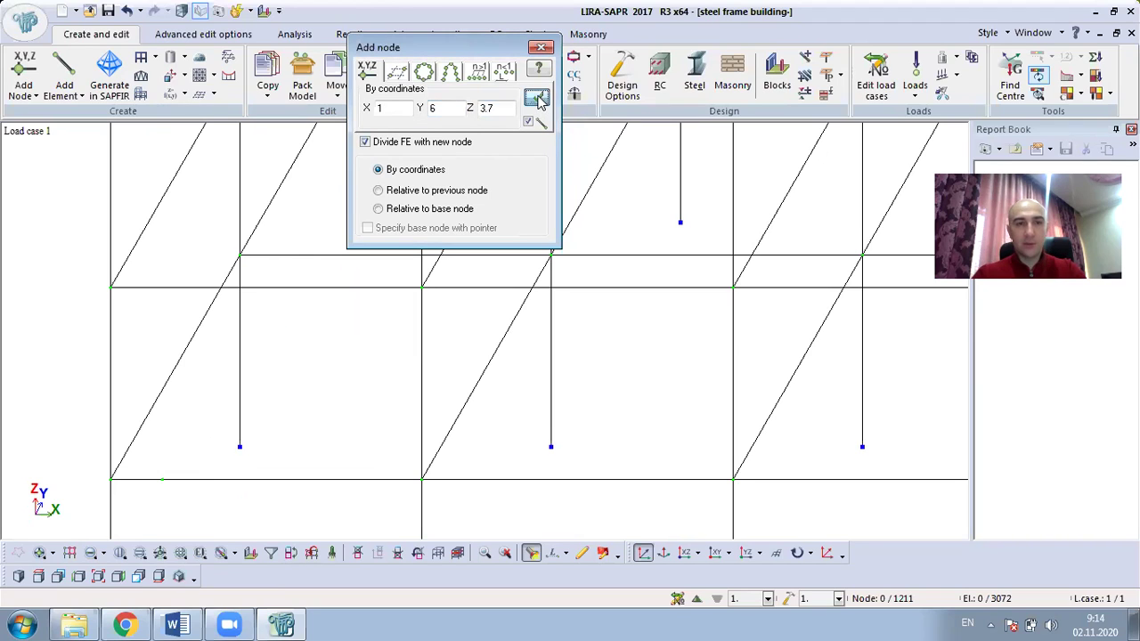
{"action": "left_click", "coordinate": [540, 47]}
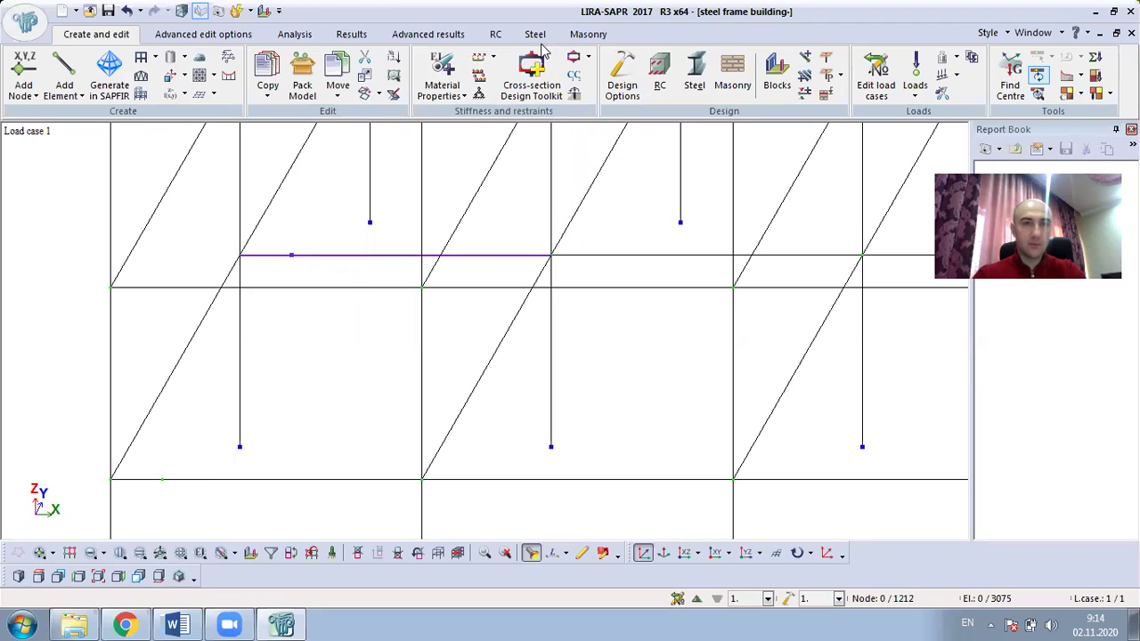
Step: Set the I-section 40Б2 (Secondary beam) as the current stiffness type and close the stiffness dialog
{"action": "left_click", "coordinate": [457, 66]}
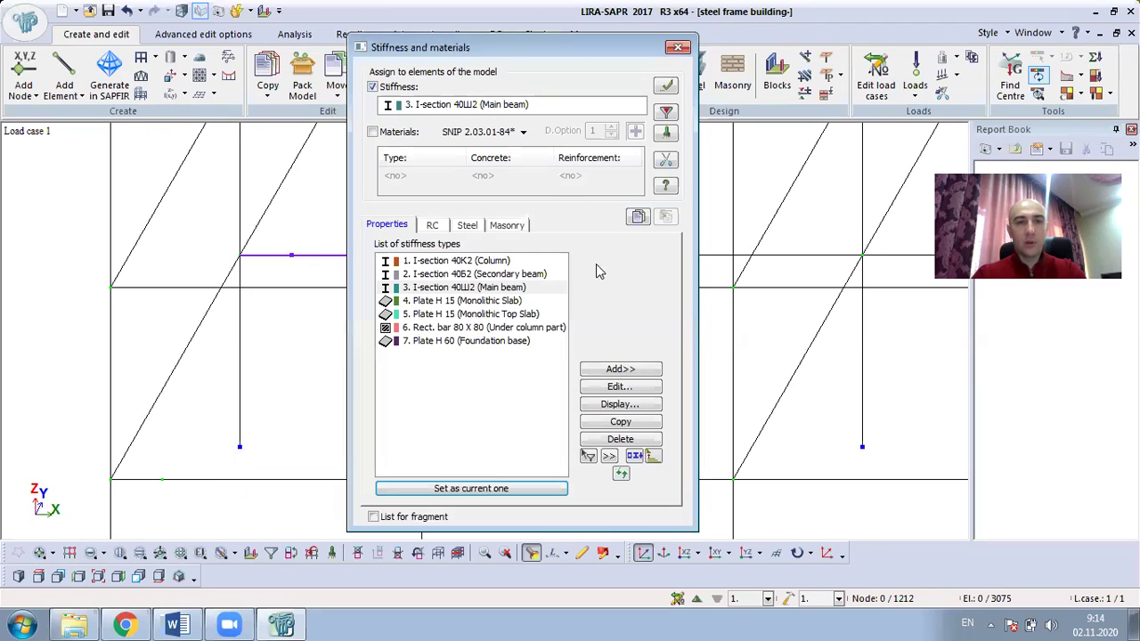
{"action": "left_click", "coordinate": [480, 275]}
{"action": "double_click", "coordinate": [480, 275]}
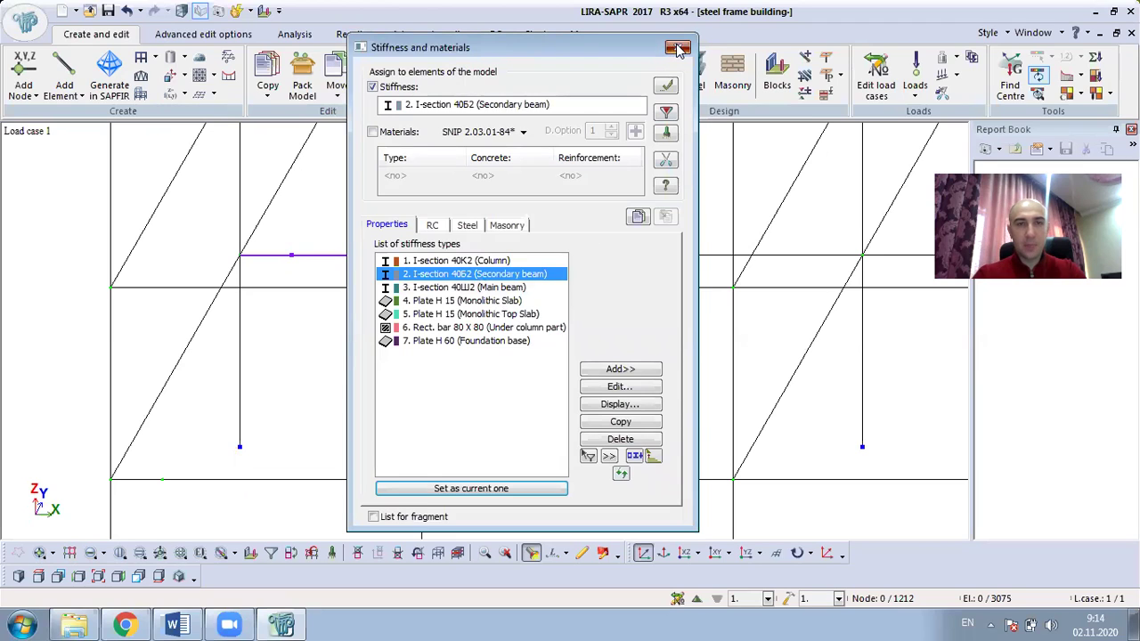
{"action": "left_click", "coordinate": [678, 48]}
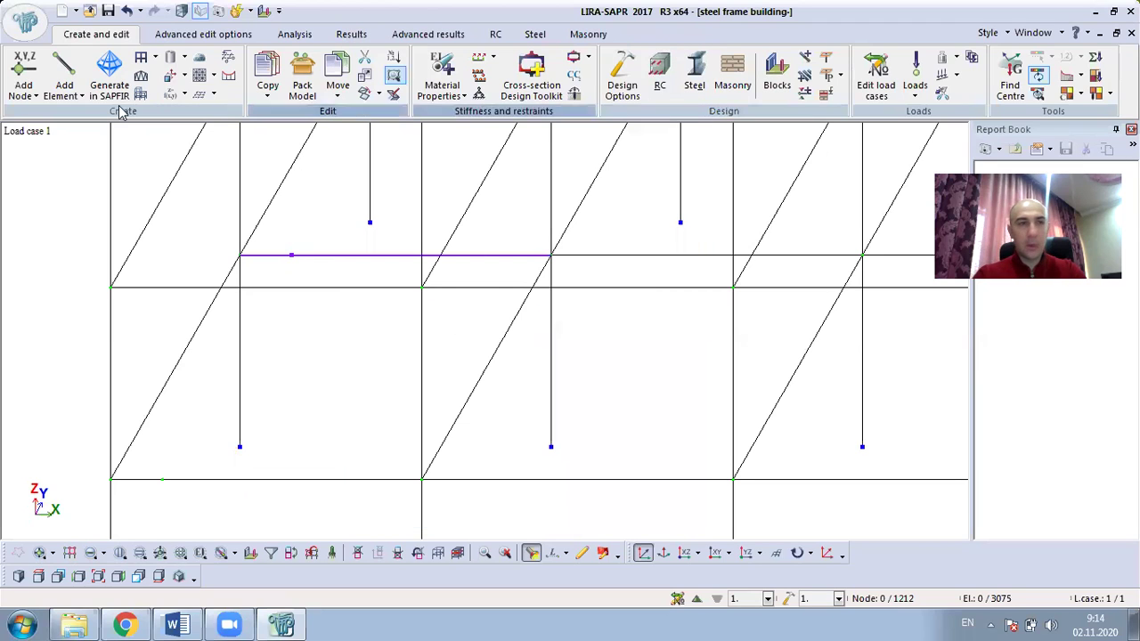
Step: Add a bar between the two new nodes at X 1, close the element dialog, and select the new bar
{"action": "left_click", "coordinate": [64, 68]}
{"action": "left_click", "coordinate": [162, 480]}
{"action": "left_click", "coordinate": [291, 256]}
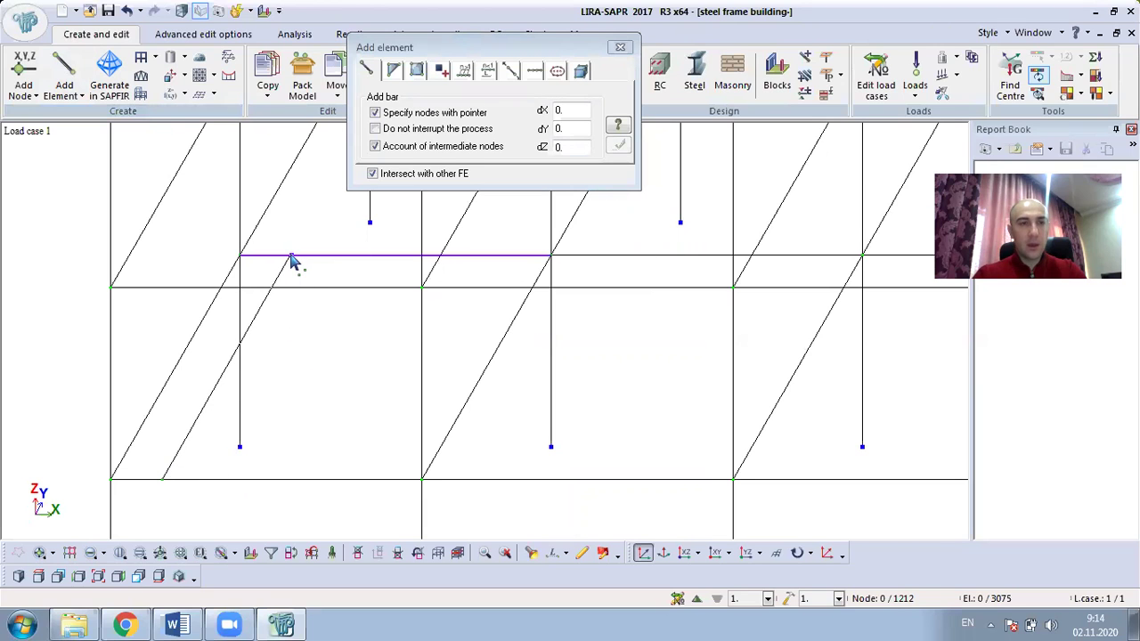
{"action": "left_click", "coordinate": [620, 47]}
{"action": "middle_click_drag", "start_coordinate": [481, 200], "coordinate": [391, 262]}
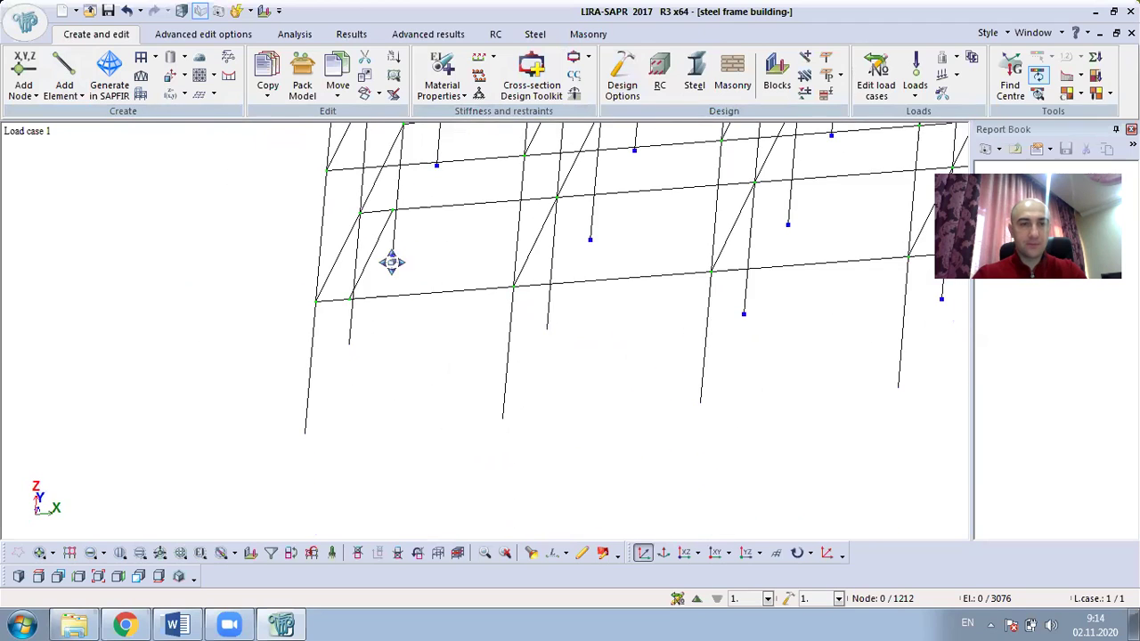
{"action": "scroll", "coordinate": [343, 338], "scroll_direction": "up", "scroll_amount": 3}
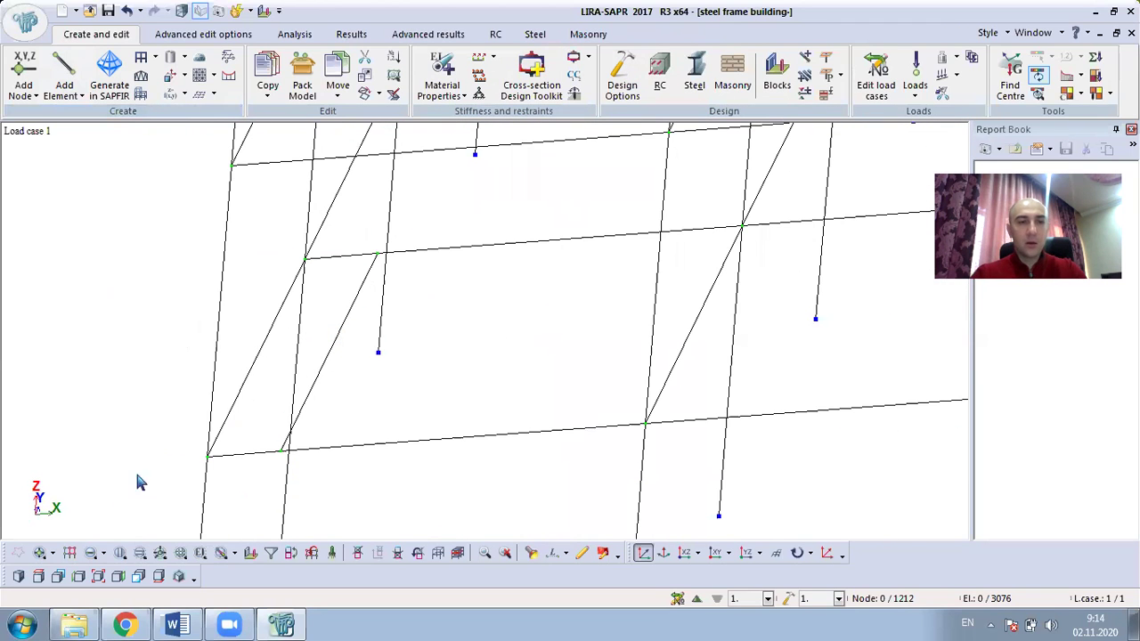
{"action": "left_click", "coordinate": [39, 553]}
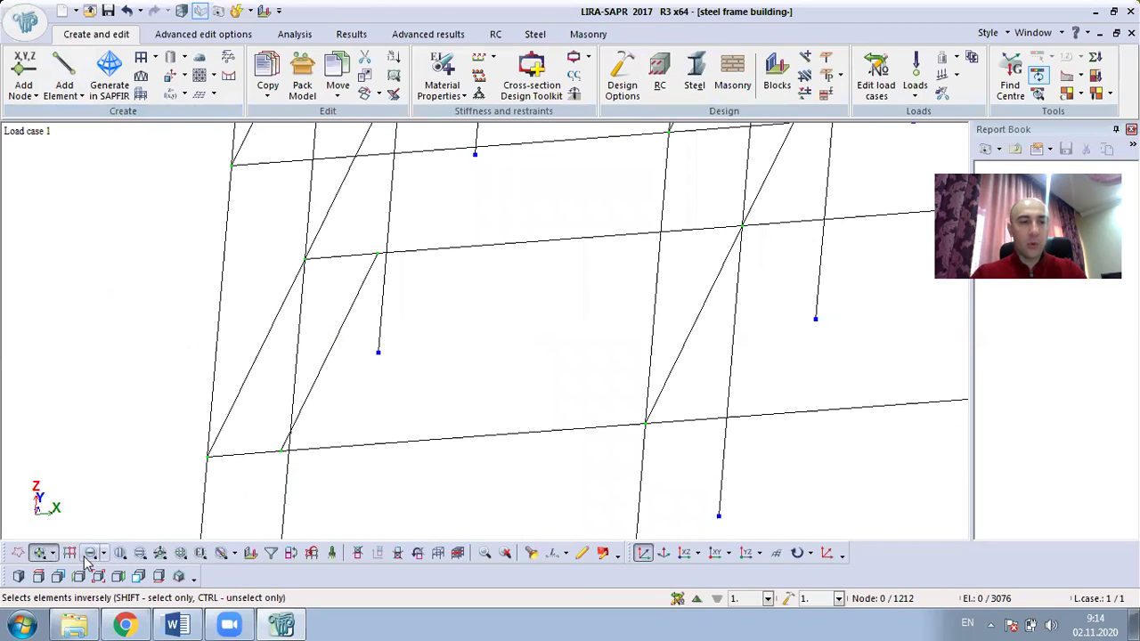
{"action": "left_click", "coordinate": [339, 343]}
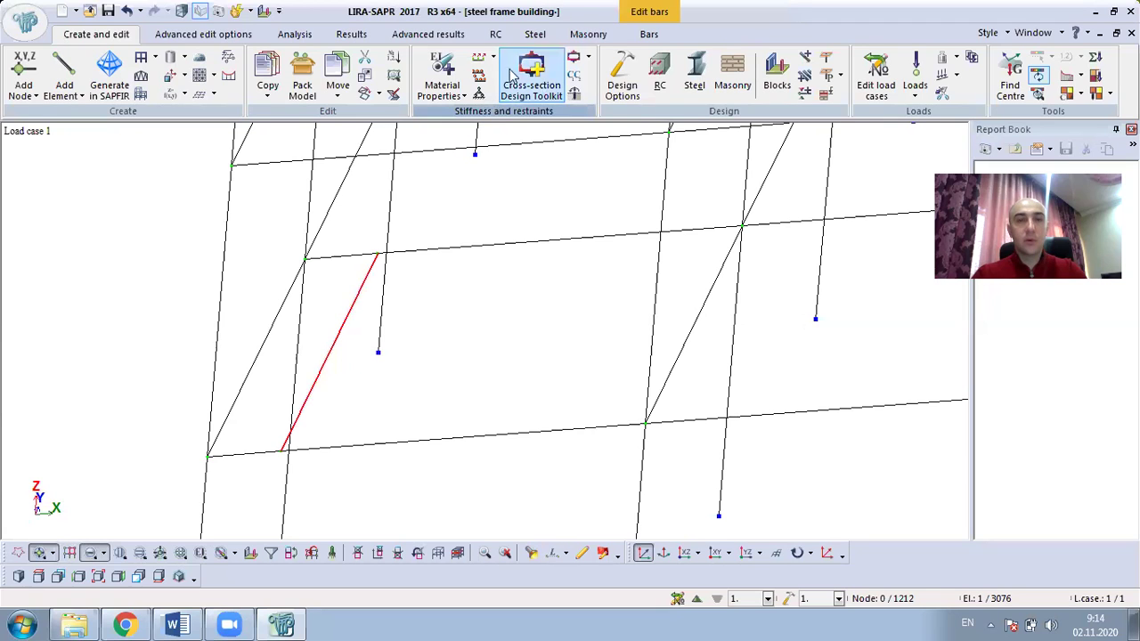
Step: Create a steel material named Secondary beam with steel grade C285
{"action": "left_click", "coordinate": [441, 69]}
{"action": "left_click", "coordinate": [467, 225]}
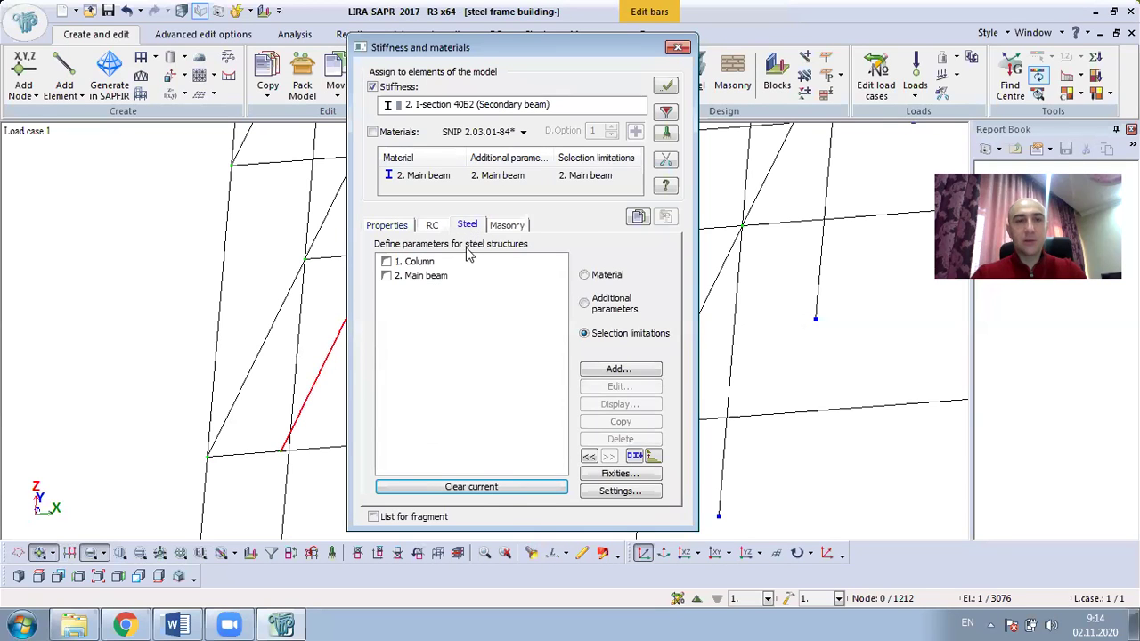
{"action": "left_click", "coordinate": [601, 276]}
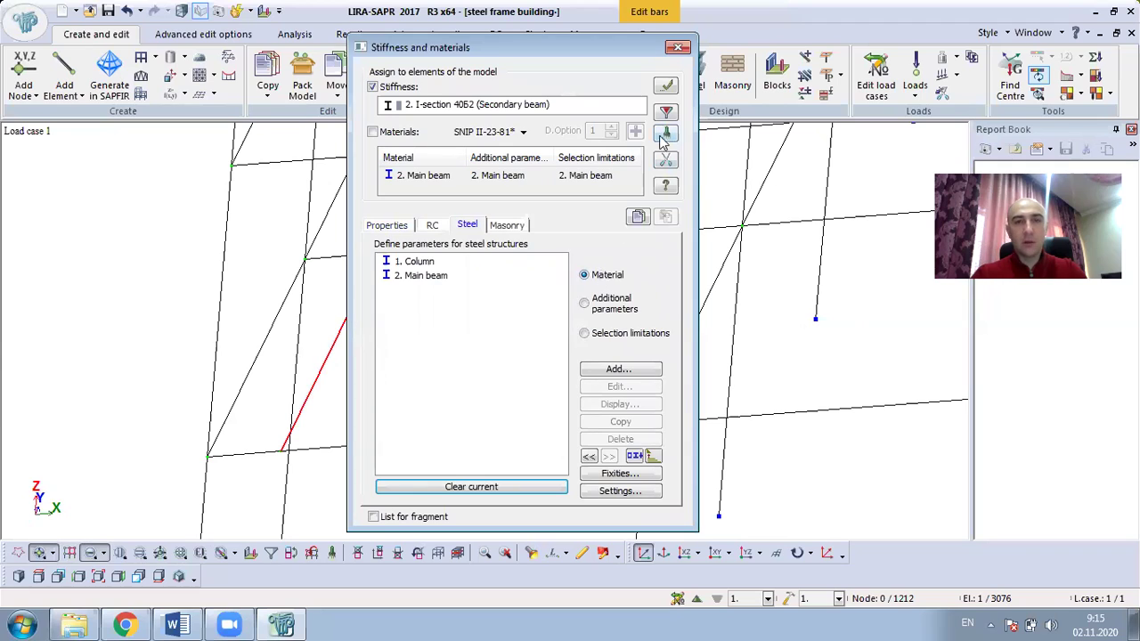
{"action": "left_click", "coordinate": [608, 369]}
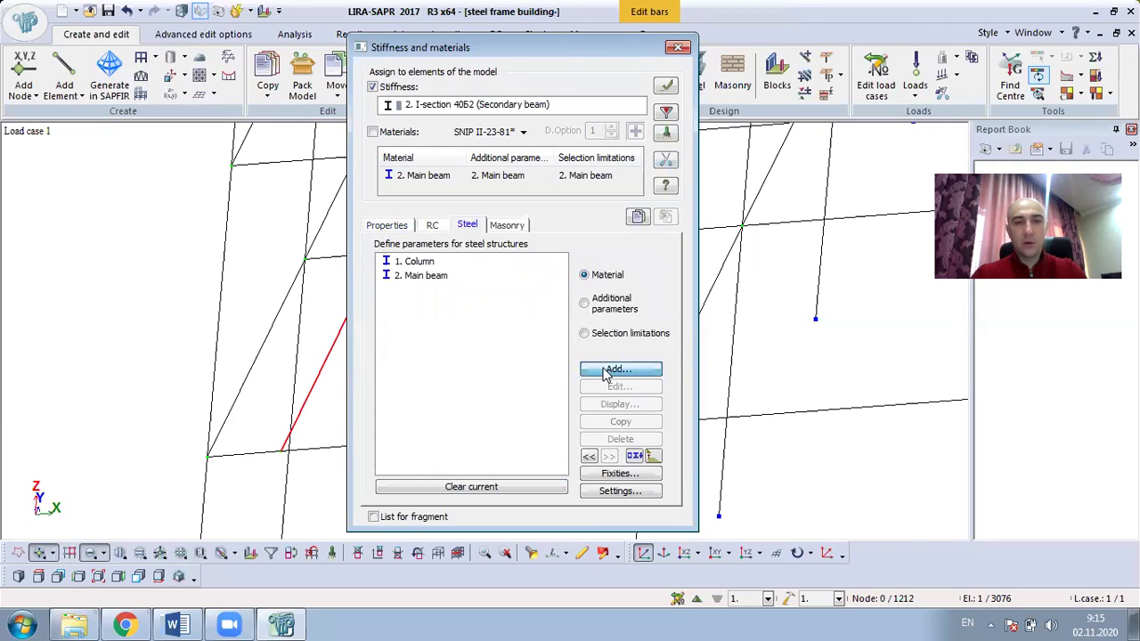
{"action": "left_click", "coordinate": [859, 113]}
{"action": "left_click", "coordinate": [895, 112]}
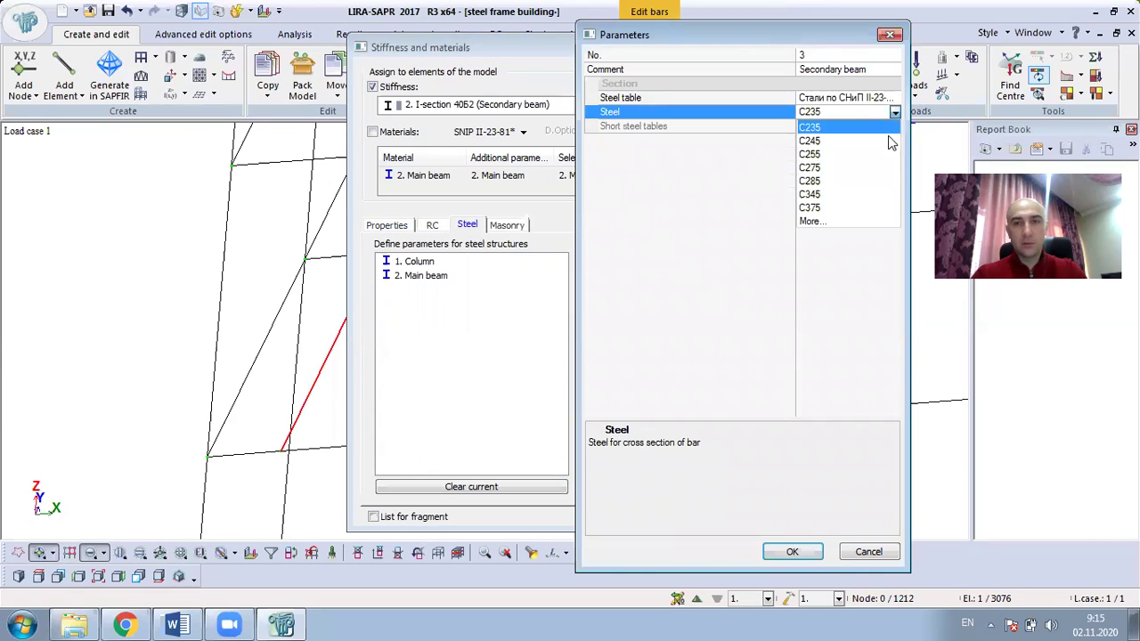
{"action": "left_click", "coordinate": [817, 182]}
{"action": "left_click", "coordinate": [795, 548]}
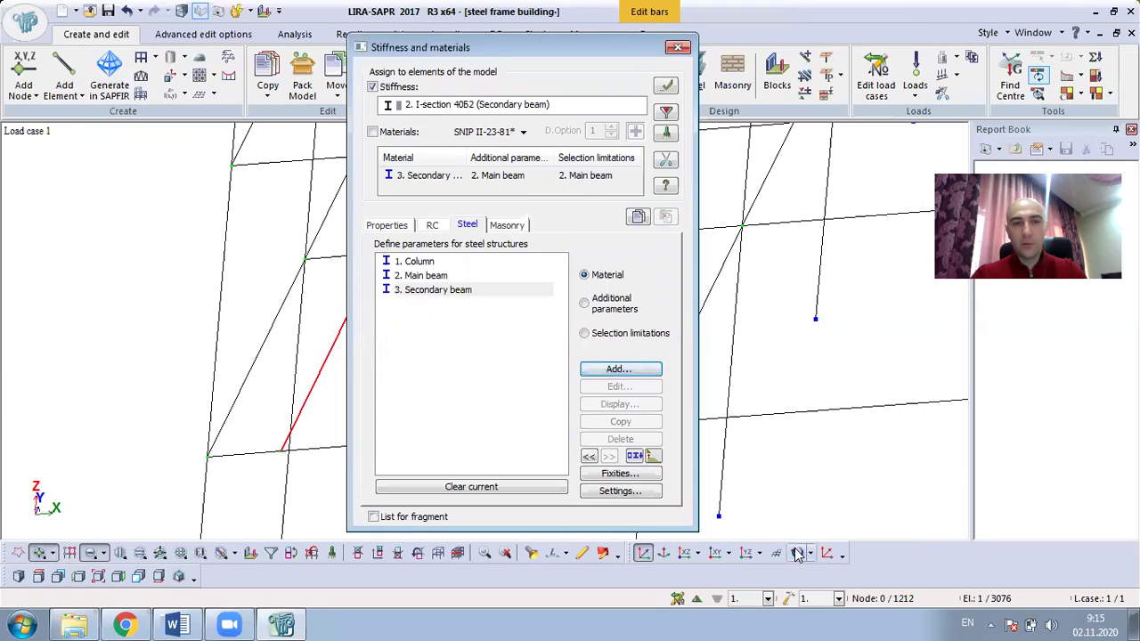
Step: Create Secondary beam additional parameters with element type Beam, length factors enabled and Kb set to 0.33
{"action": "left_click", "coordinate": [584, 302]}
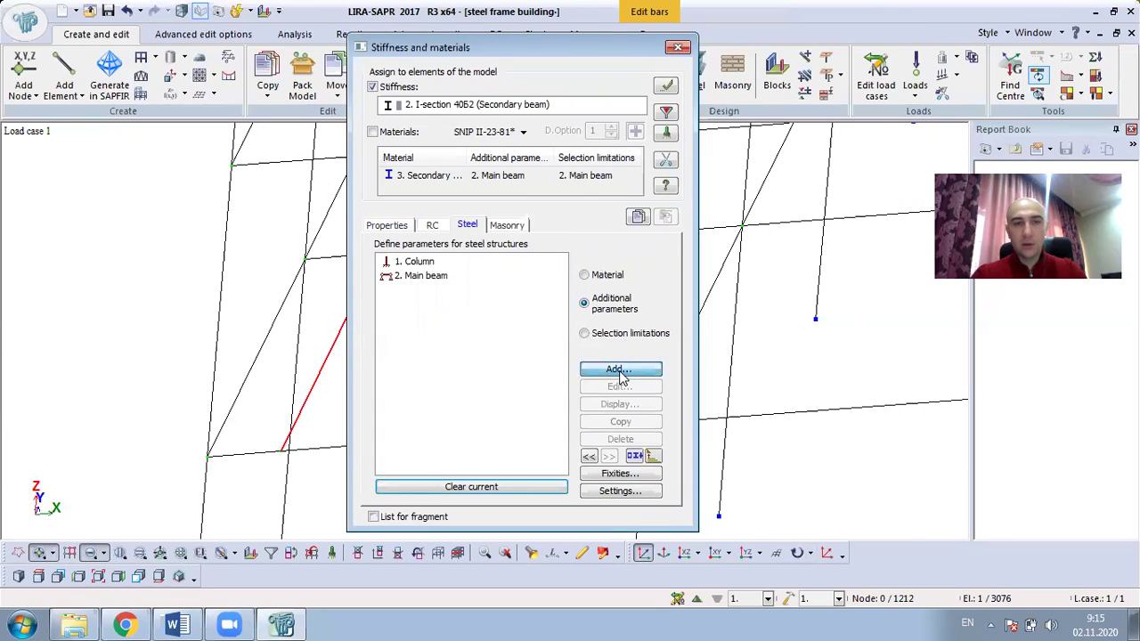
{"action": "left_click", "coordinate": [617, 370]}
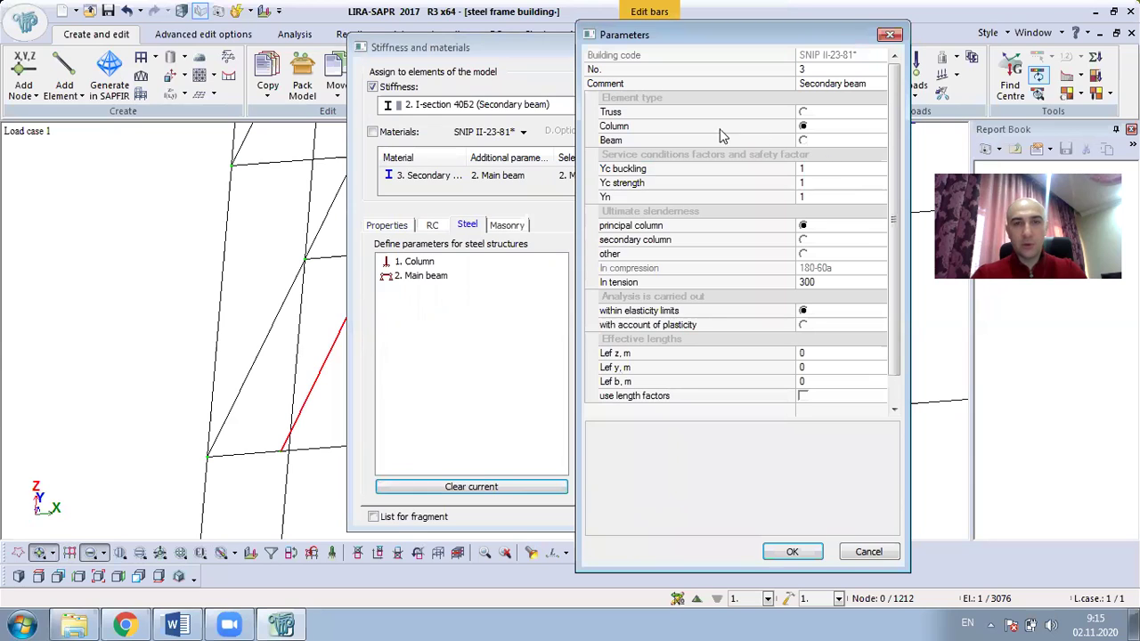
{"action": "left_click", "coordinate": [803, 141]}
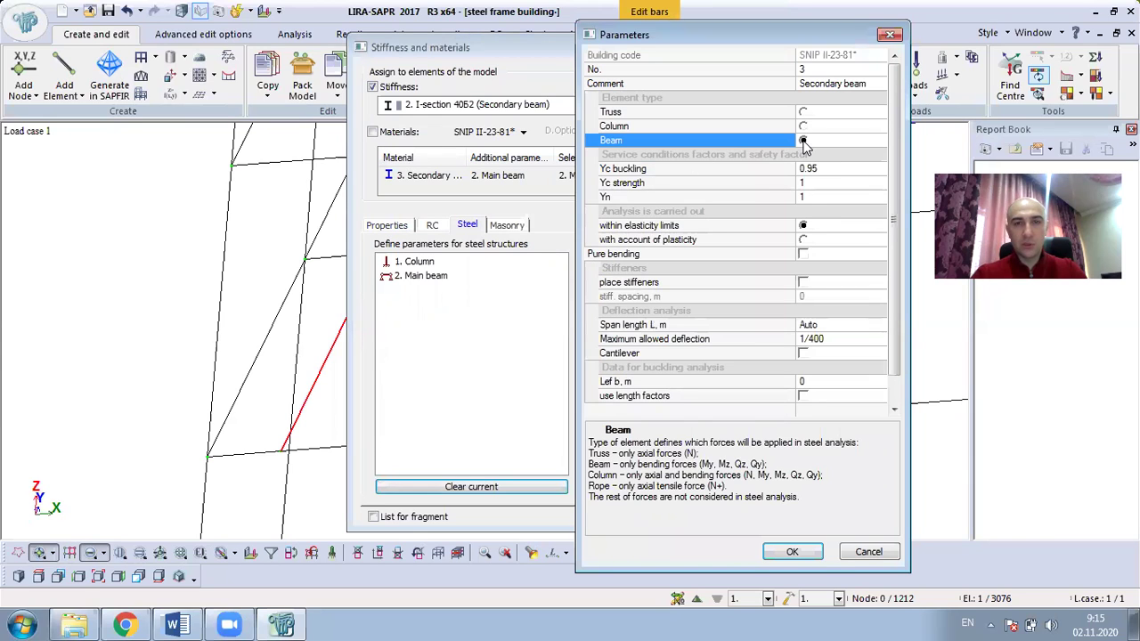
{"action": "left_click", "coordinate": [805, 396]}
{"action": "left_click", "coordinate": [812, 382]}
{"action": "type", "text": "0.33"}
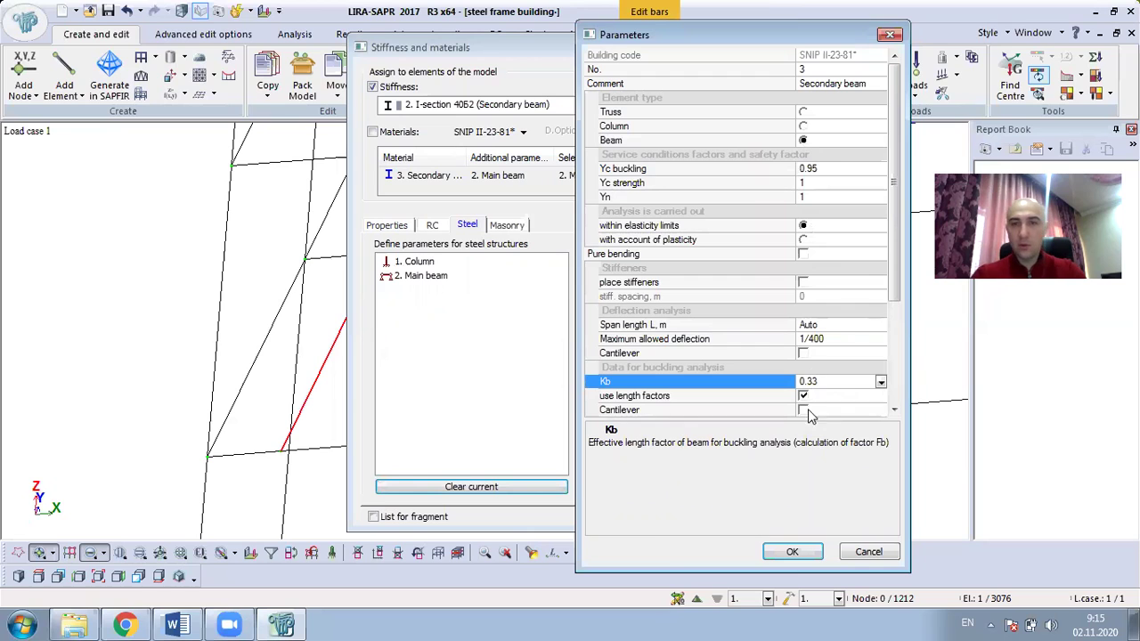
{"action": "left_click", "coordinate": [795, 554]}
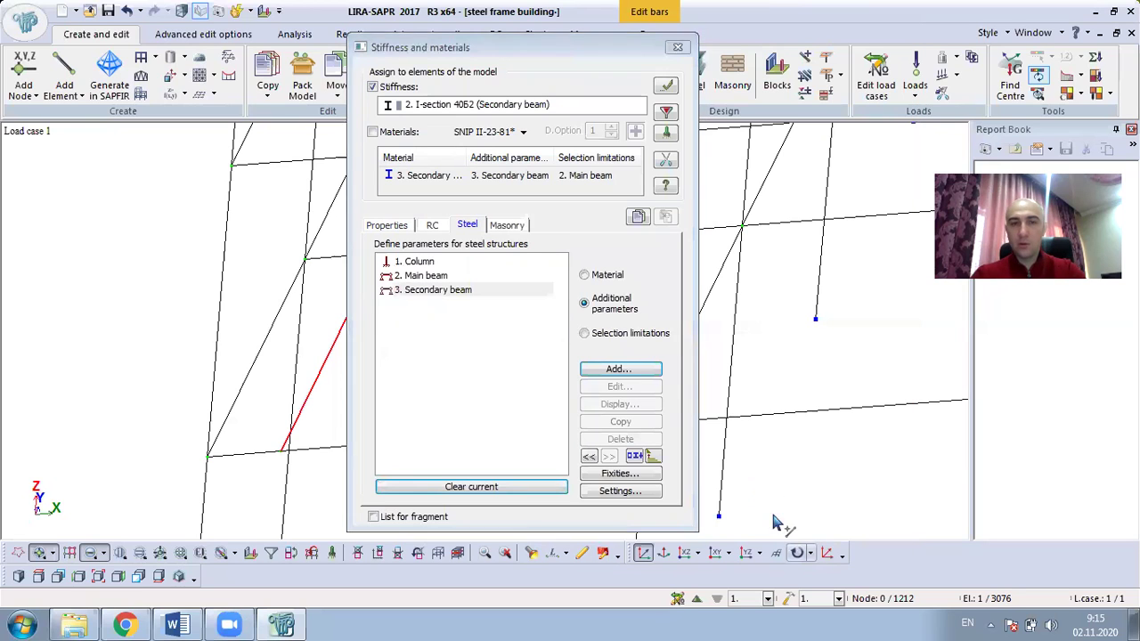
Step: Create a Secondary beam set of selection limitations with the default dimensions
{"action": "left_click", "coordinate": [613, 334]}
{"action": "left_click", "coordinate": [614, 371]}
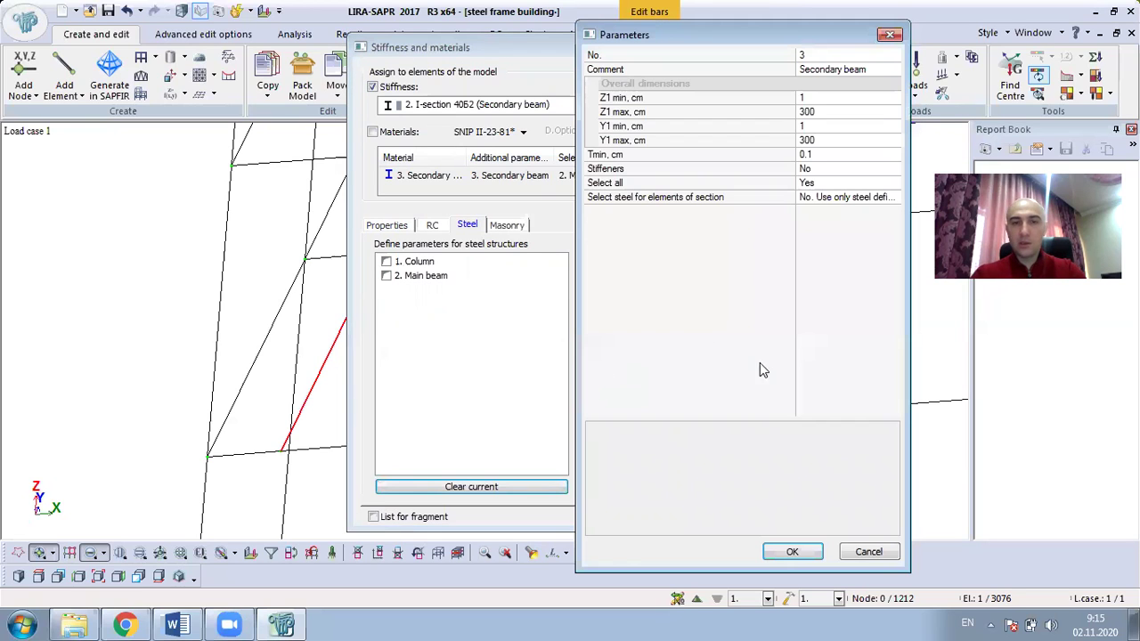
{"action": "left_click", "coordinate": [801, 547]}
{"action": "left_click", "coordinate": [432, 288]}
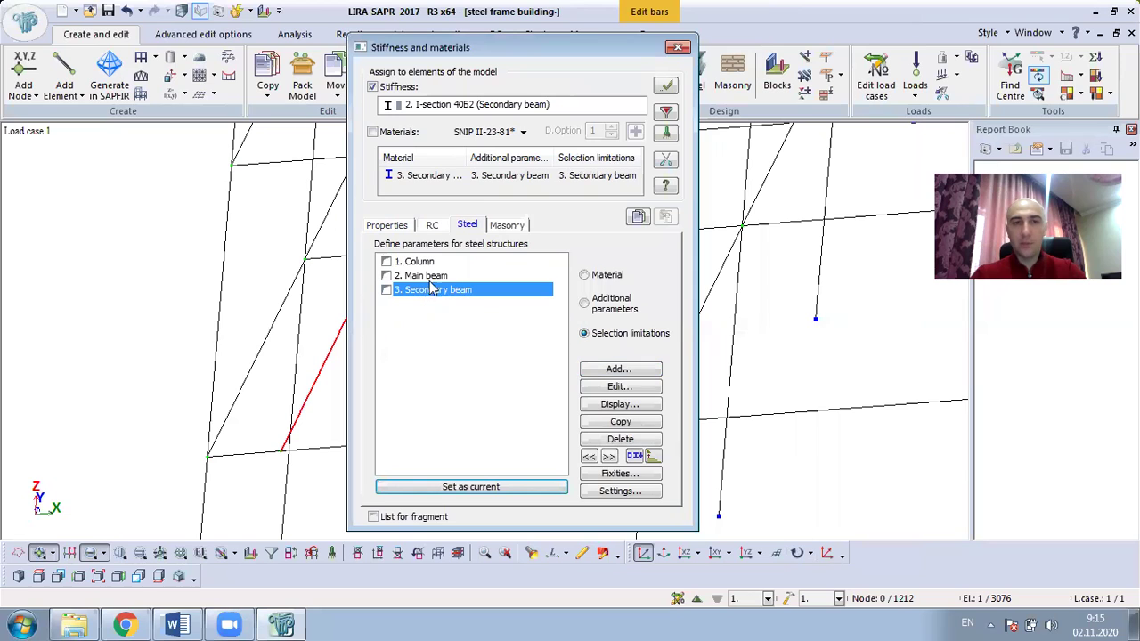
Step: Assign the secondary beam stiffness and steel materials to the selected bar, and set its number of design sections to 5
{"action": "left_click", "coordinate": [389, 135]}
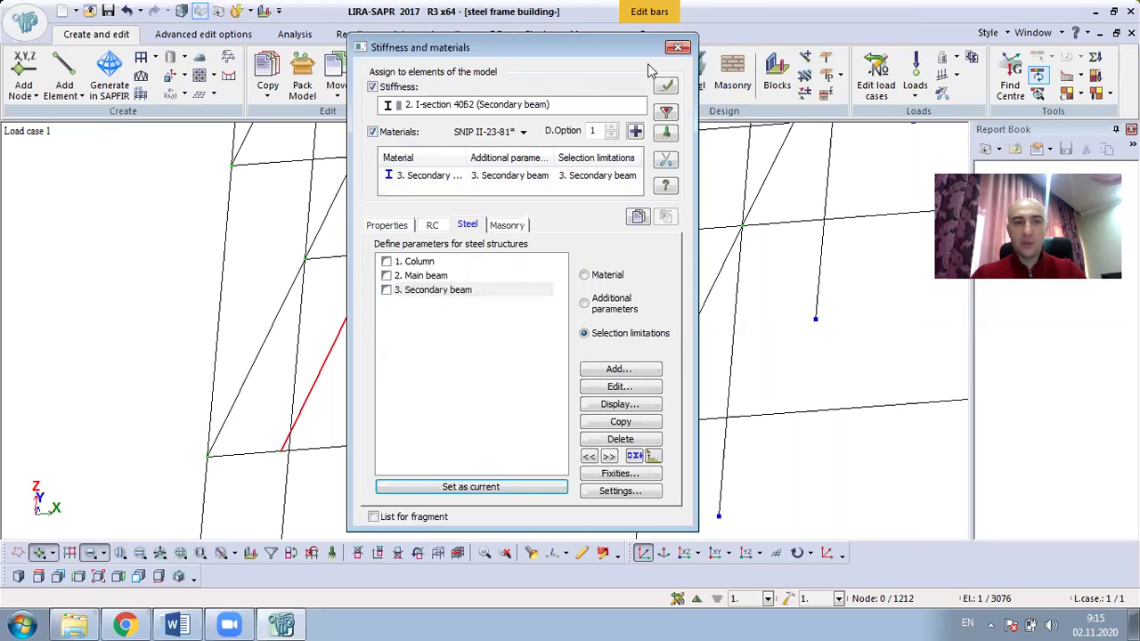
{"action": "left_click", "coordinate": [665, 86]}
{"action": "left_click", "coordinate": [610, 324]}
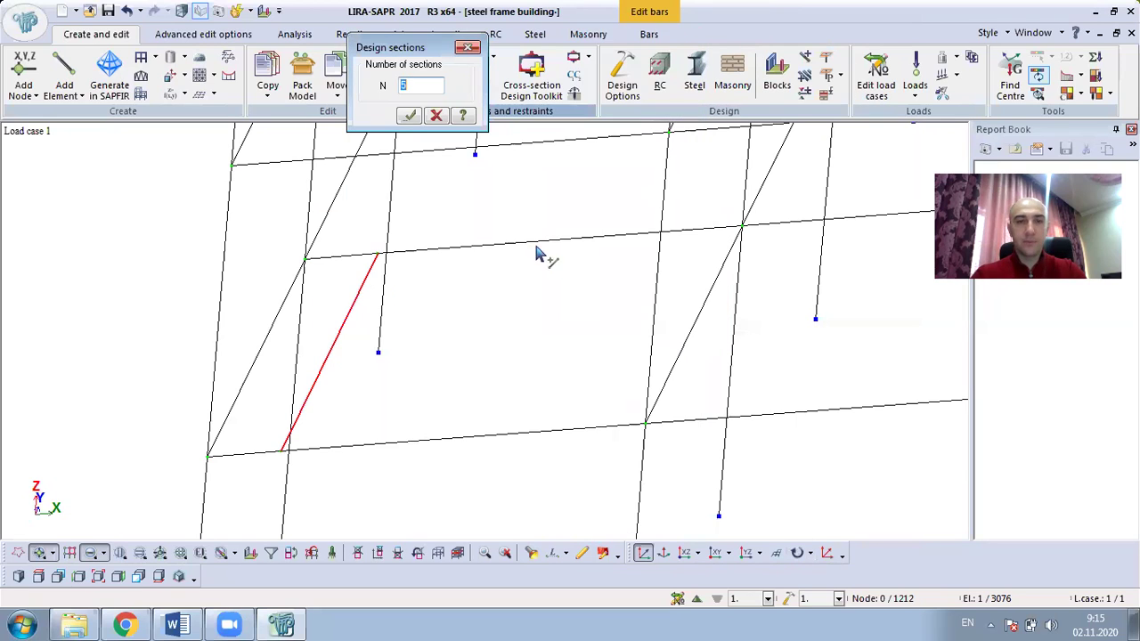
{"action": "type", "text": "5"}
{"action": "left_click", "coordinate": [469, 48]}
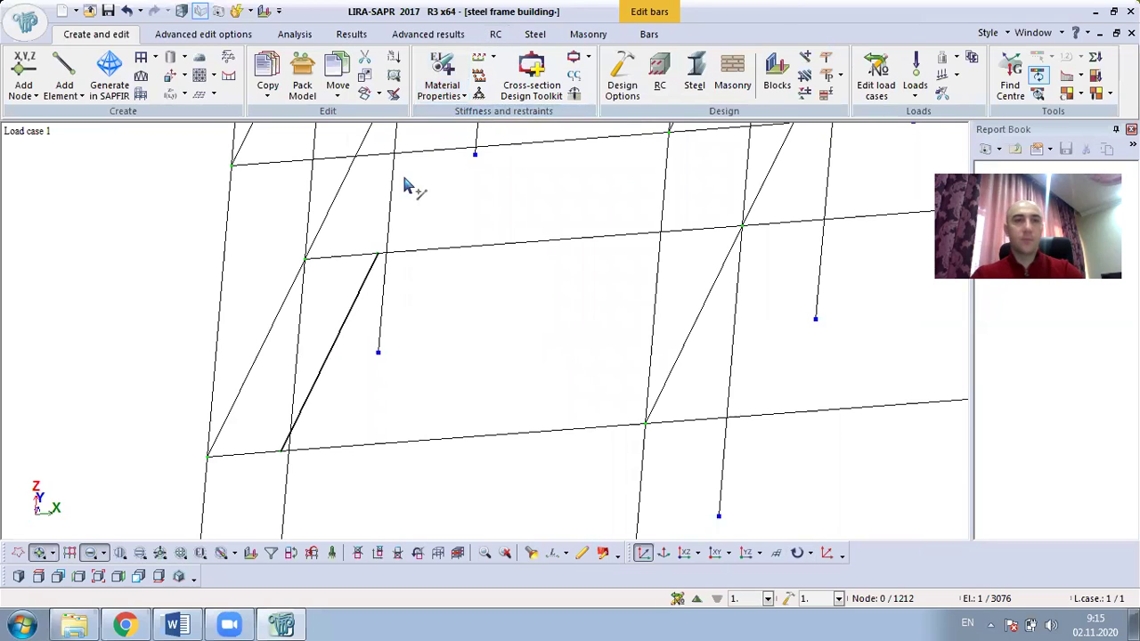
Step: Copy the secondary beam in the corner bay by parameters with dX 1 m and 4 copies
{"action": "left_click", "coordinate": [341, 343]}
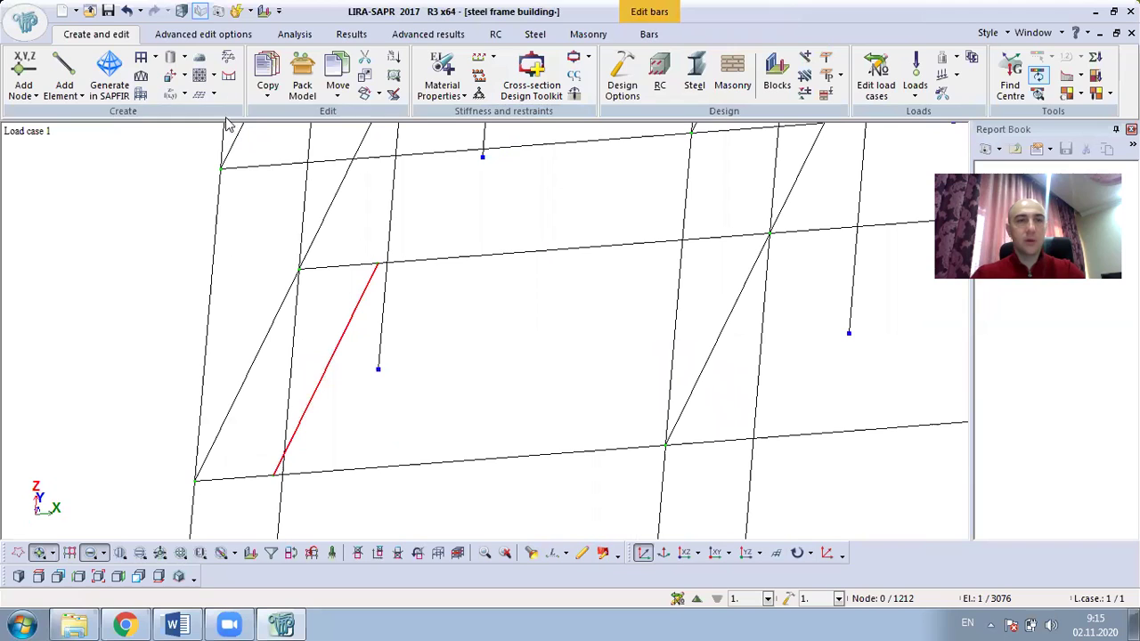
{"action": "left_click", "coordinate": [267, 93]}
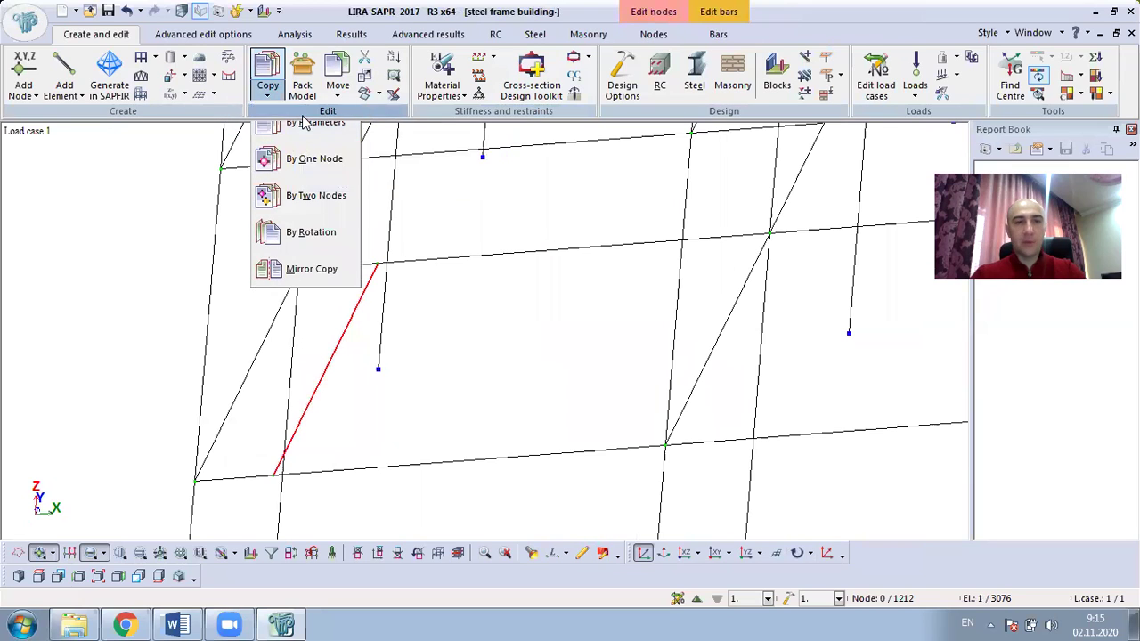
{"action": "left_click", "coordinate": [303, 122]}
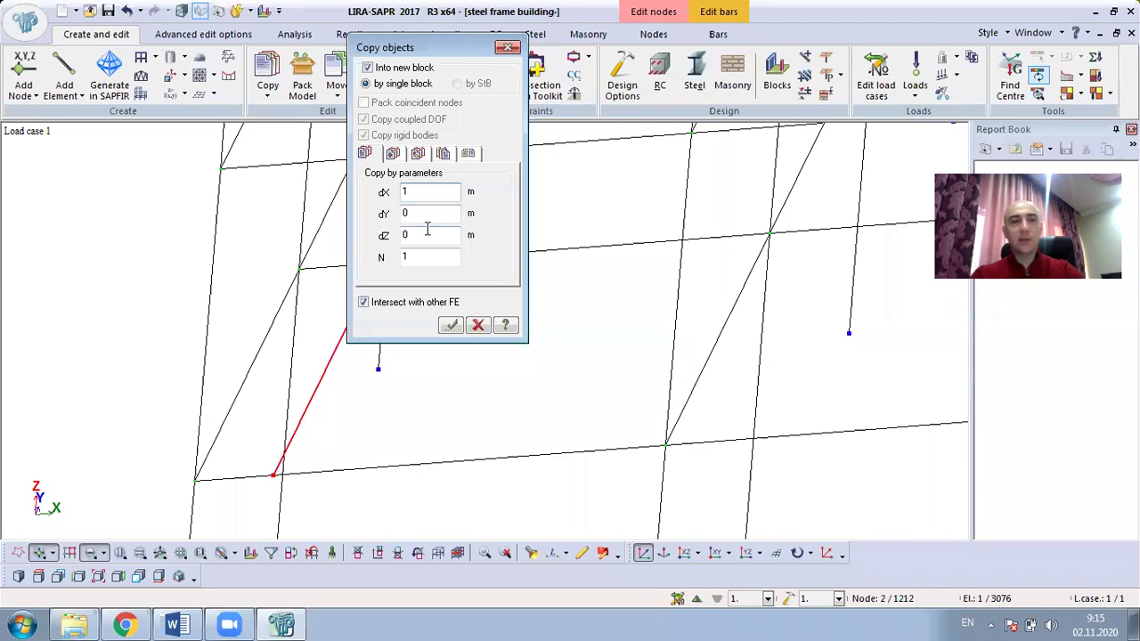
{"action": "left_click", "coordinate": [428, 256]}
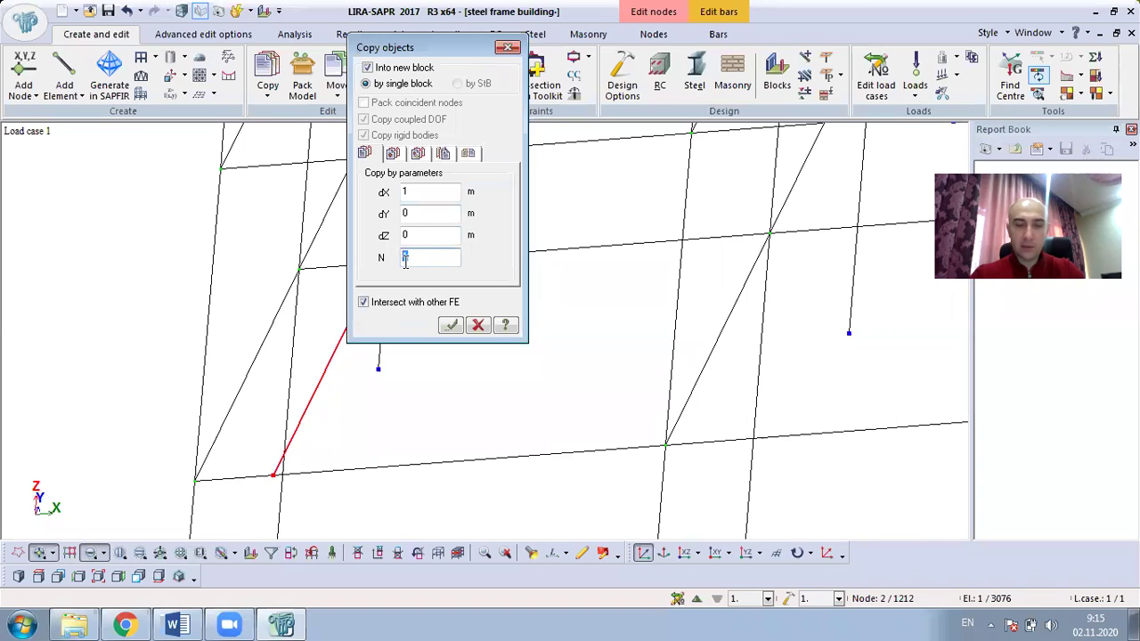
{"action": "left_click", "coordinate": [450, 325]}
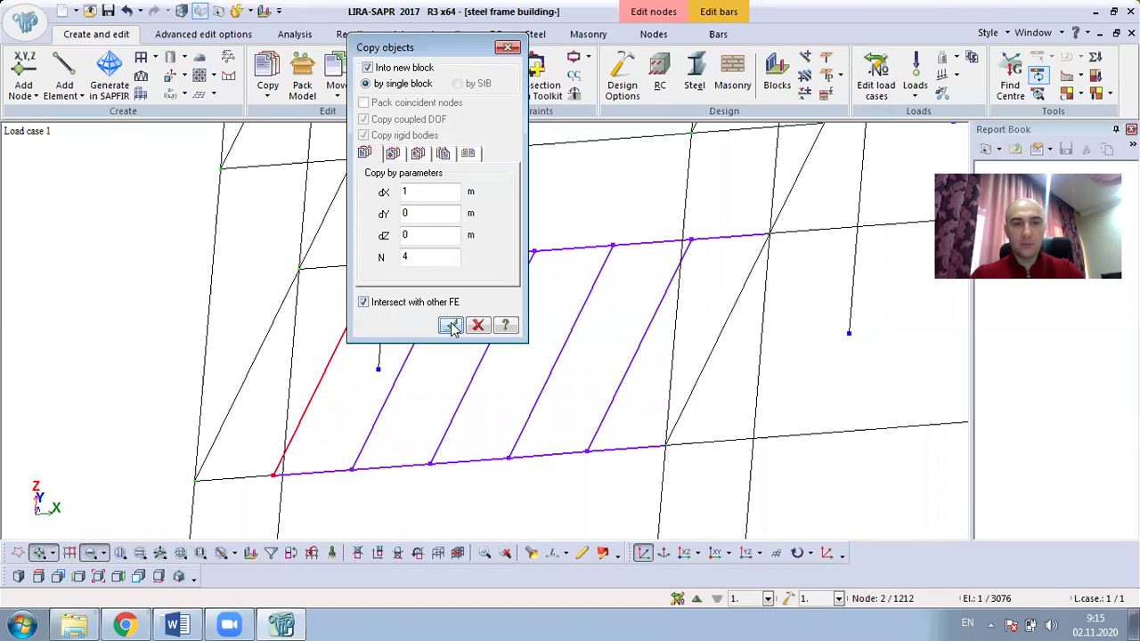
{"action": "middle_click_drag", "start_coordinate": [681, 419], "coordinate": [703, 407]}
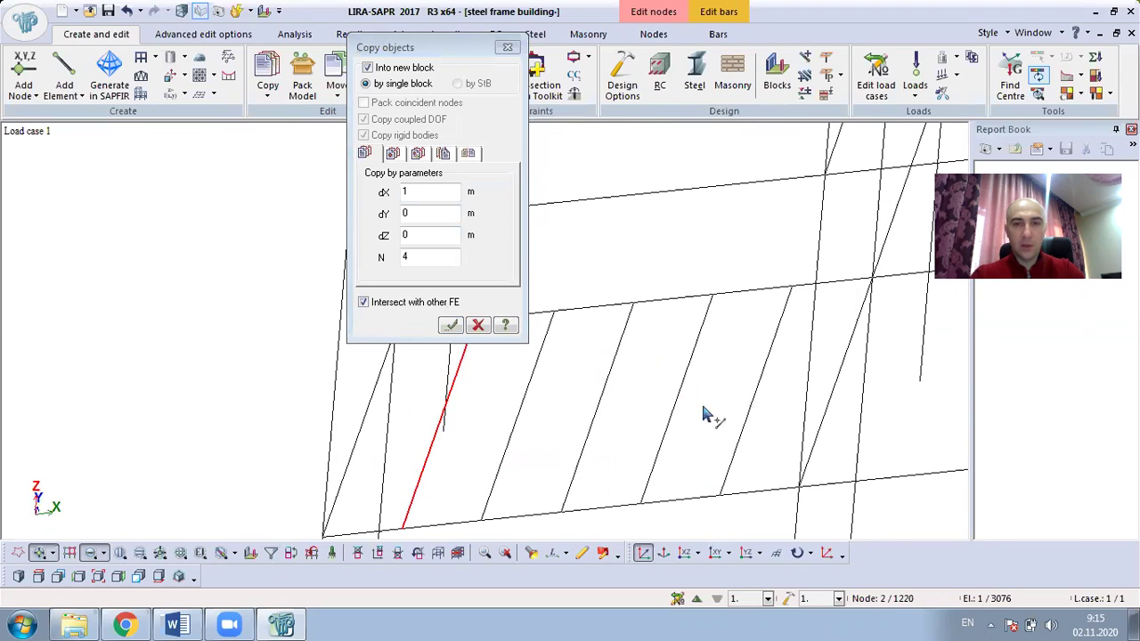
{"action": "left_click", "coordinate": [506, 48]}
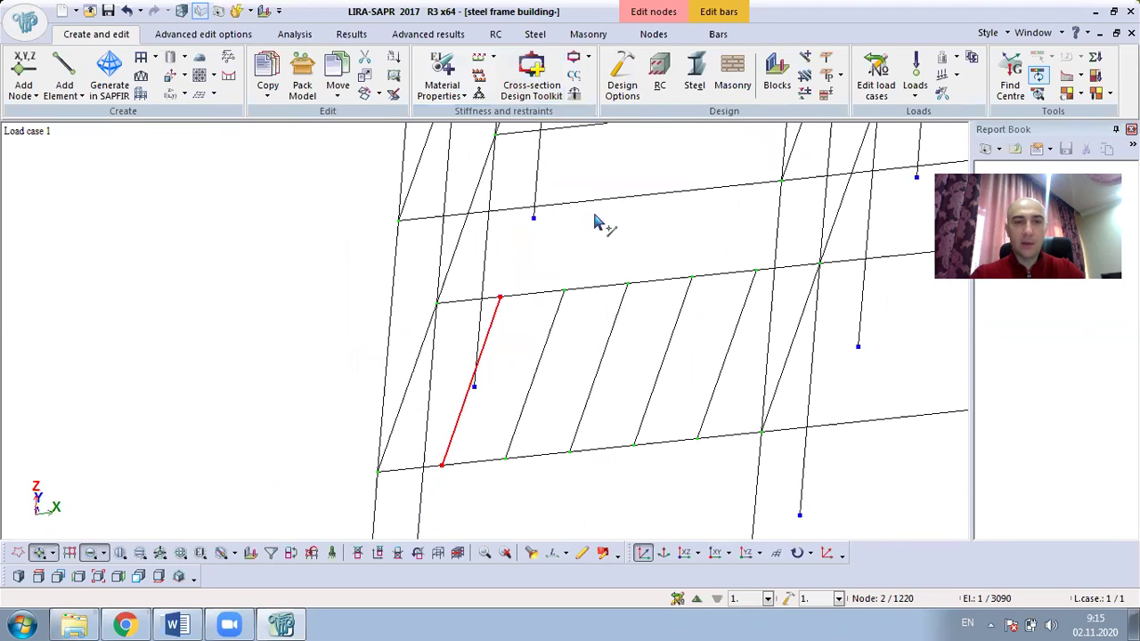
Step: Select the beams with the I-section 40Б2 (Secondary beam) stiffness and copy them along the row with dX 6 m and 9 copies
{"action": "middle_click_drag", "start_coordinate": [660, 396], "coordinate": [756, 356]}
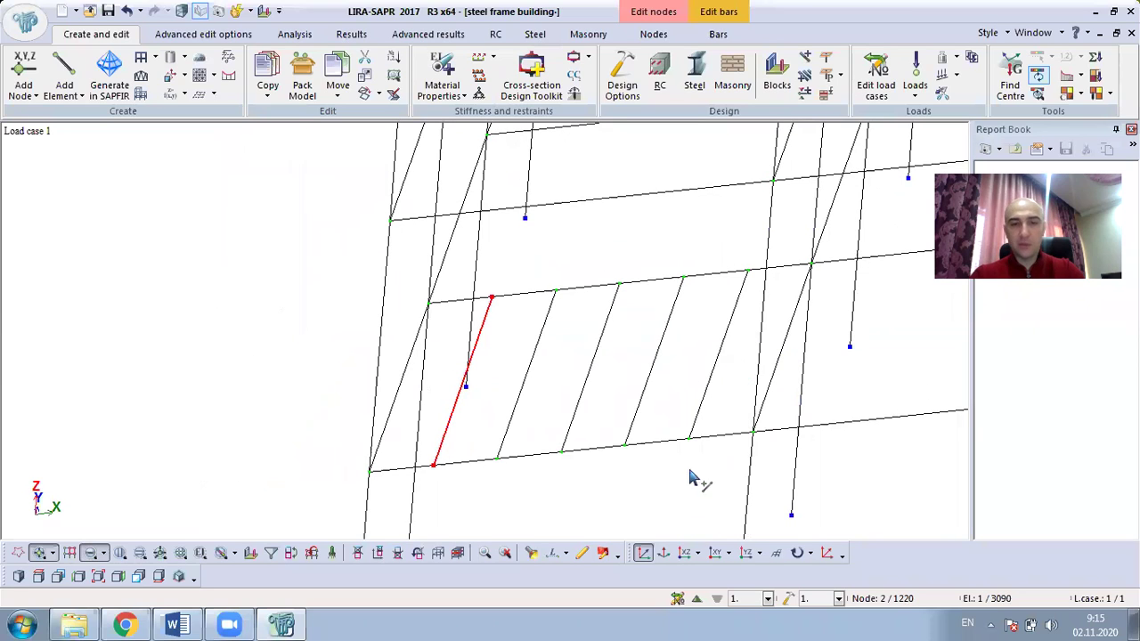
{"action": "left_click", "coordinate": [439, 72]}
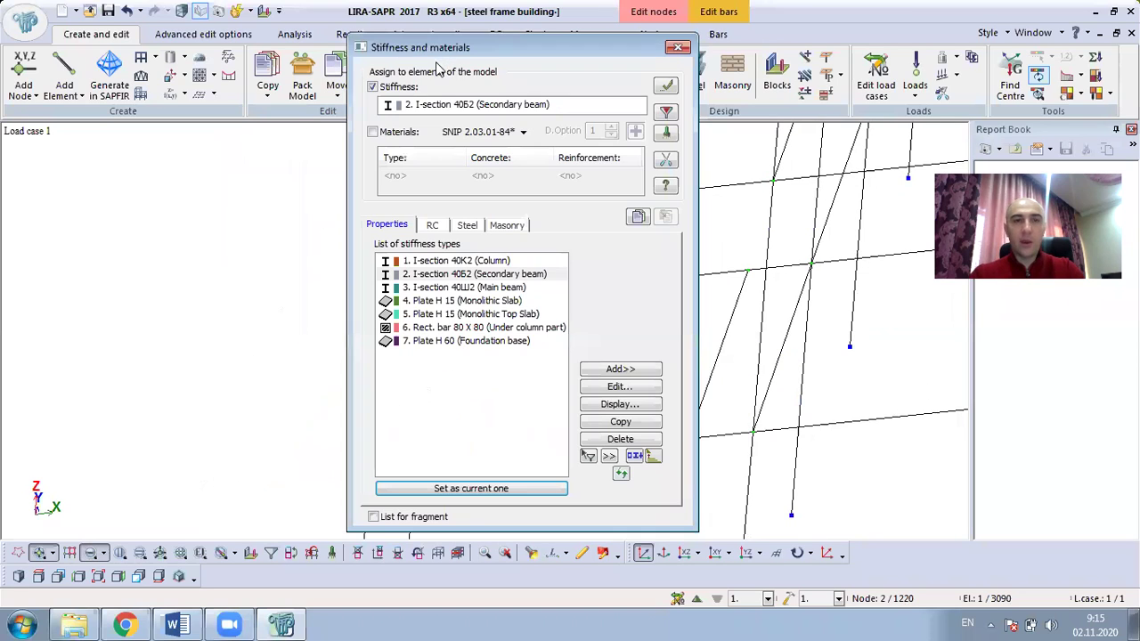
{"action": "left_click", "coordinate": [666, 114]}
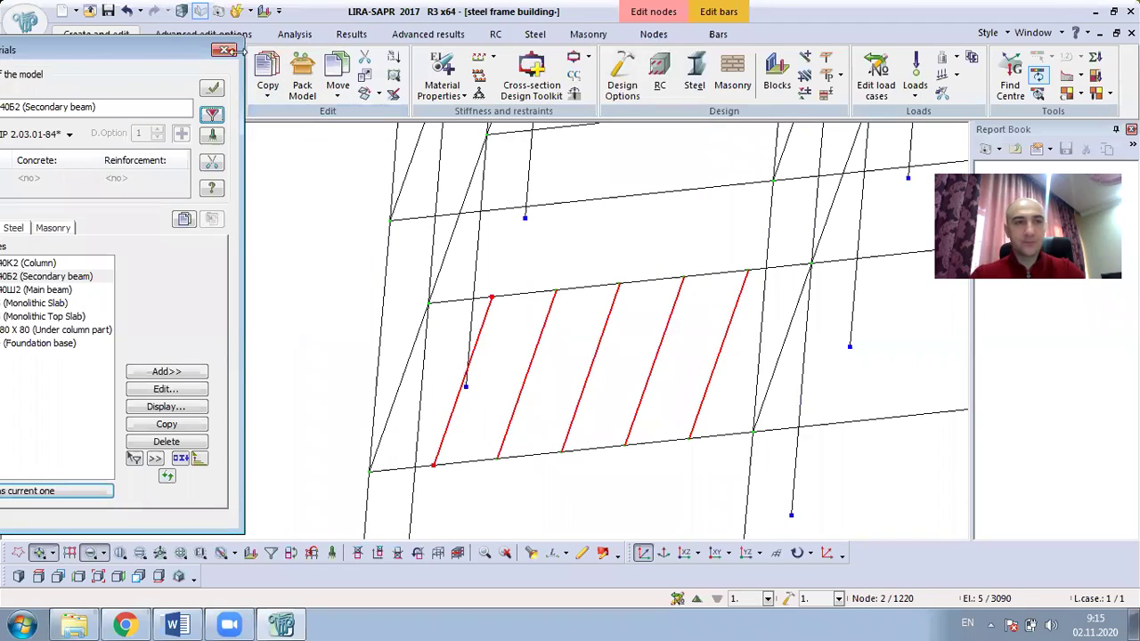
{"action": "left_click", "coordinate": [220, 48]}
{"action": "scroll", "coordinate": [250, 223], "scroll_direction": "down", "scroll_amount": 2}
{"action": "scroll", "coordinate": [313, 255], "scroll_direction": "down", "scroll_amount": 5}
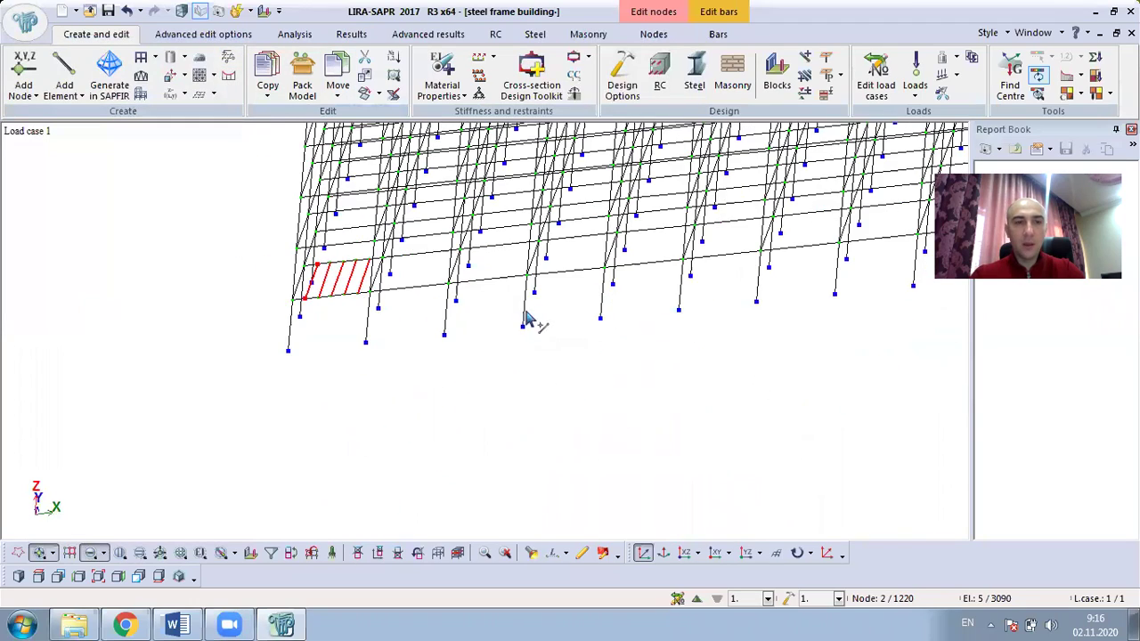
{"action": "middle_click_drag", "start_coordinate": [412, 369], "coordinate": [448, 369]}
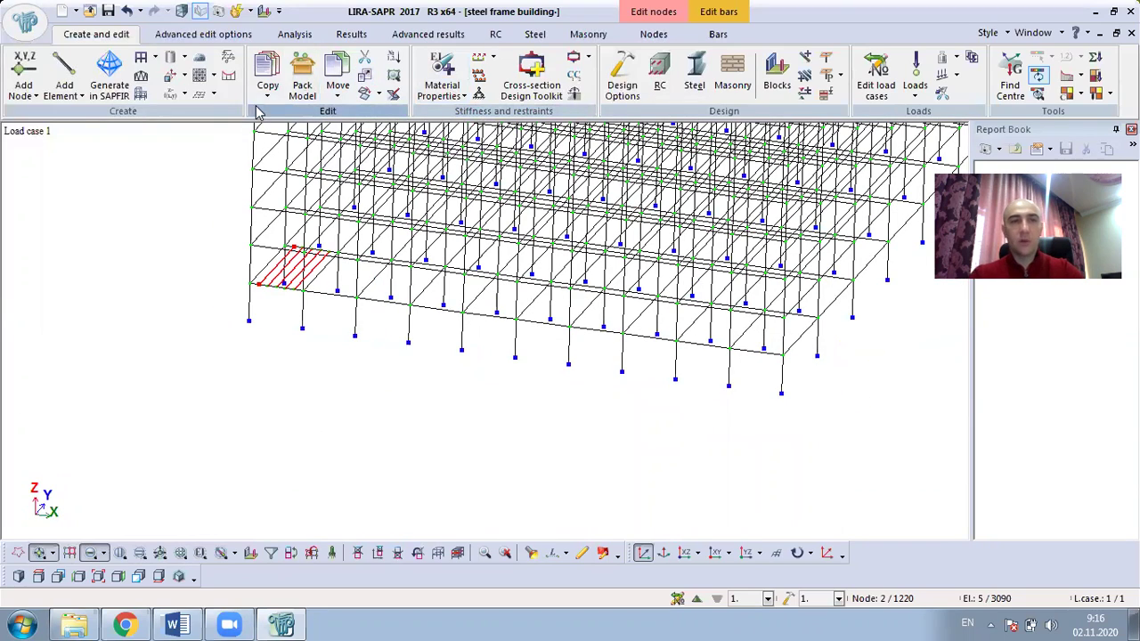
{"action": "left_click", "coordinate": [267, 80]}
{"action": "left_click", "coordinate": [286, 119]}
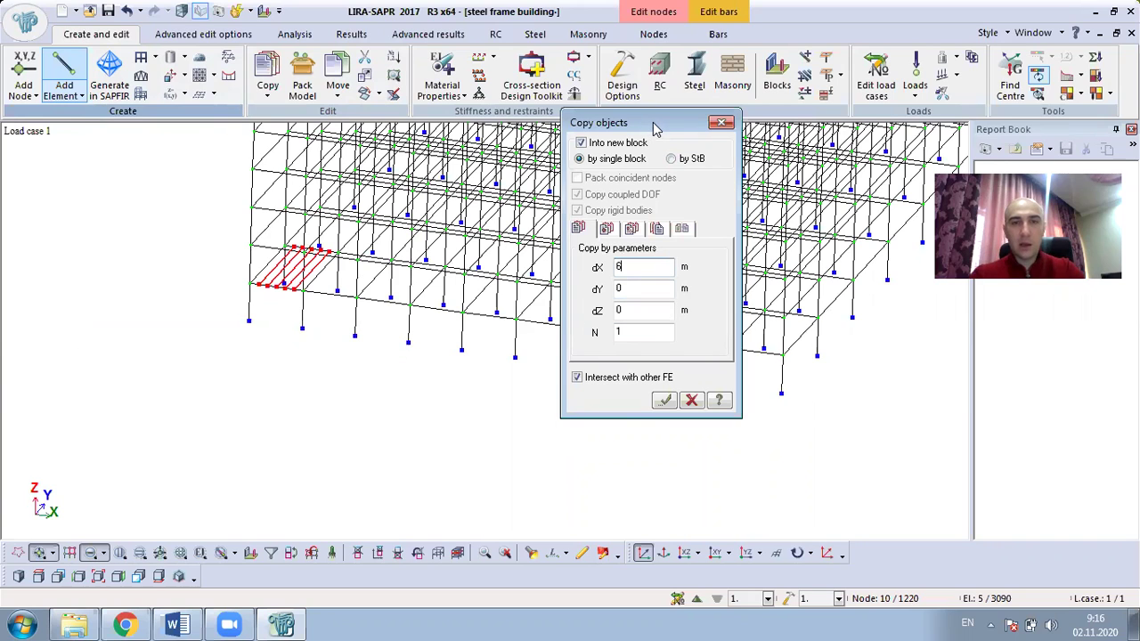
{"action": "left_click_drag", "start_coordinate": [654, 129], "coordinate": [884, 169]}
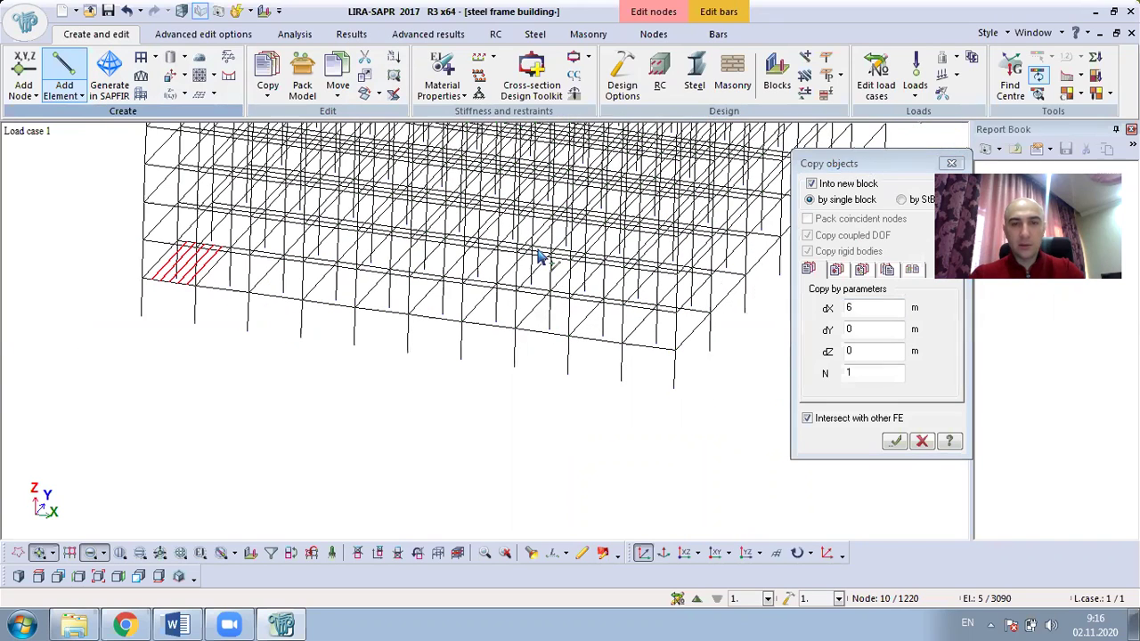
{"action": "left_click", "coordinate": [854, 375]}
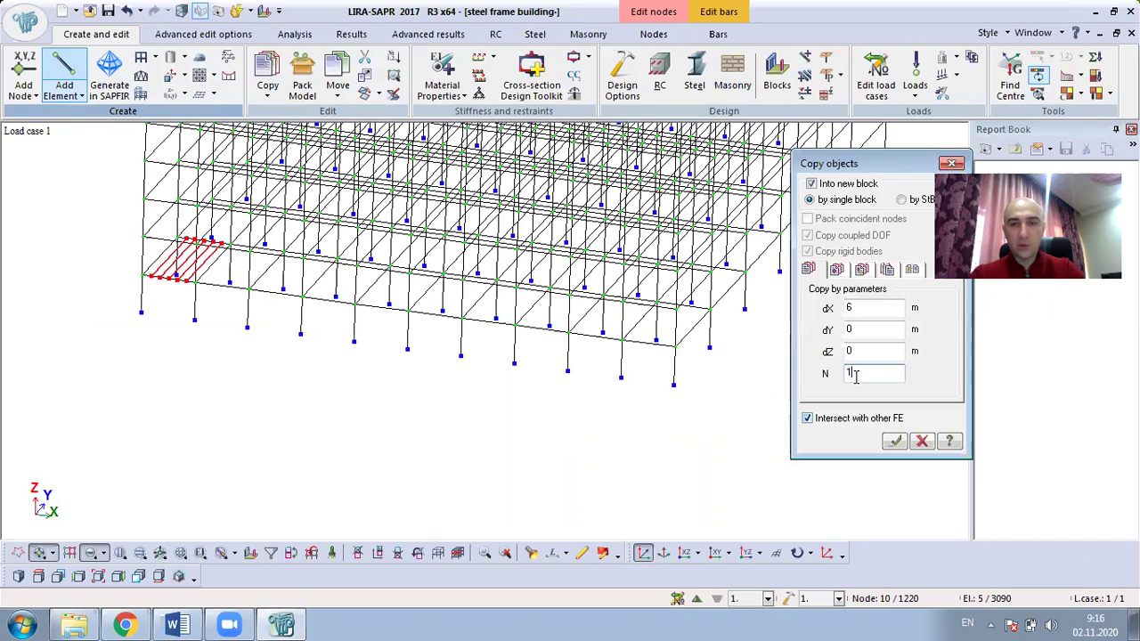
{"action": "left_click", "coordinate": [895, 442]}
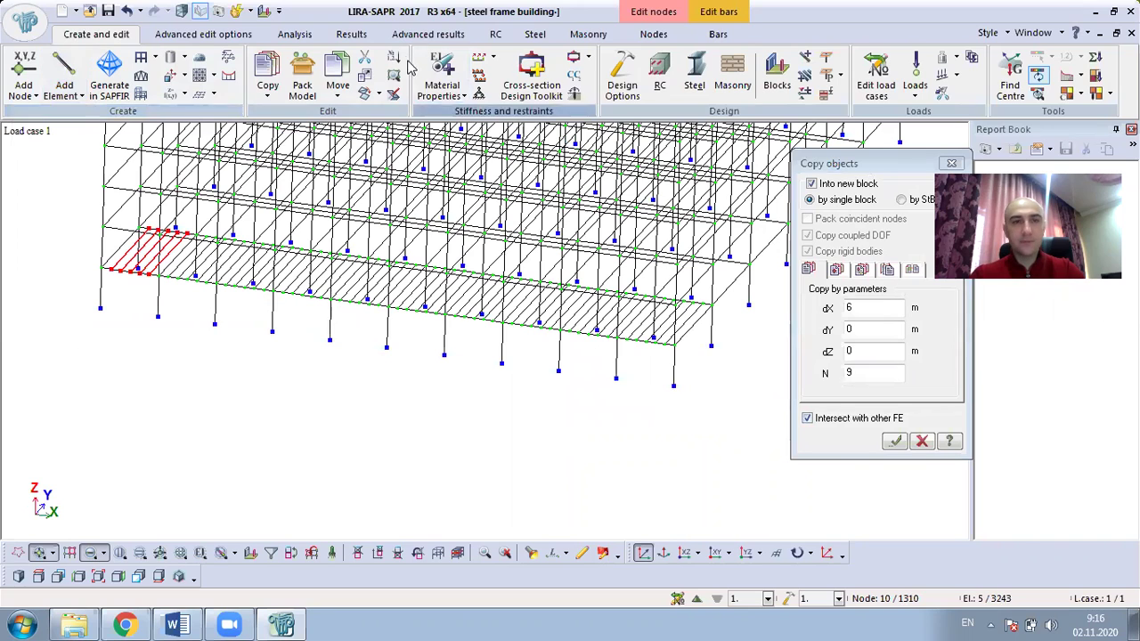
Step: Select the whole row of Secondary beam stiffness elements and copy it across the floor with dX 0, dY 6 m and 9 copies
{"action": "left_click", "coordinate": [442, 71]}
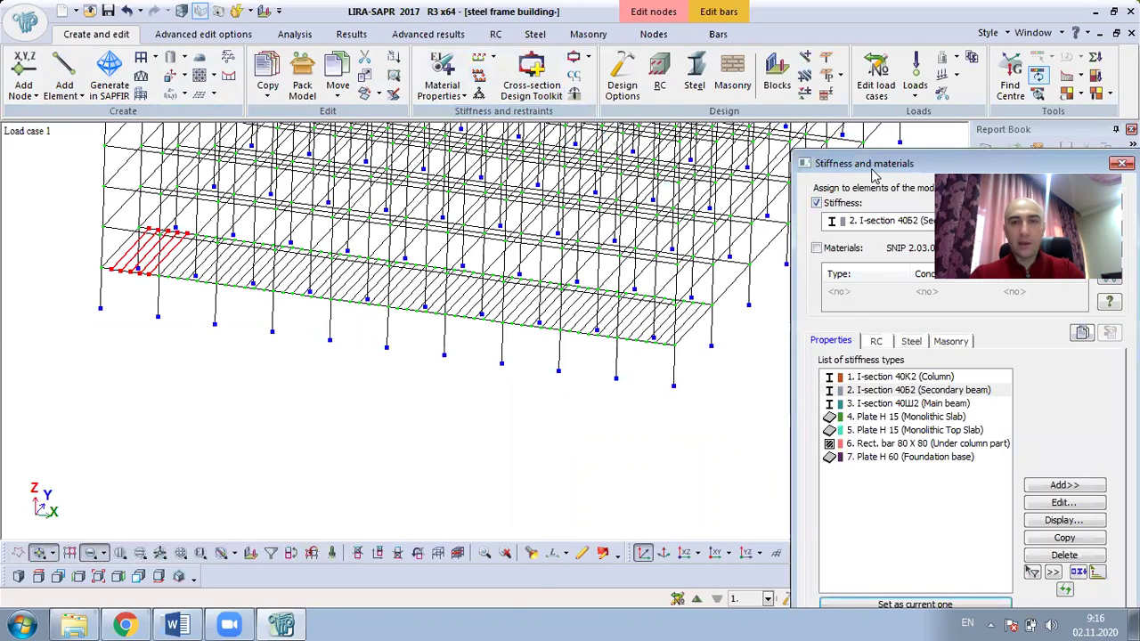
{"action": "left_click_drag", "start_coordinate": [875, 176], "coordinate": [596, 161]}
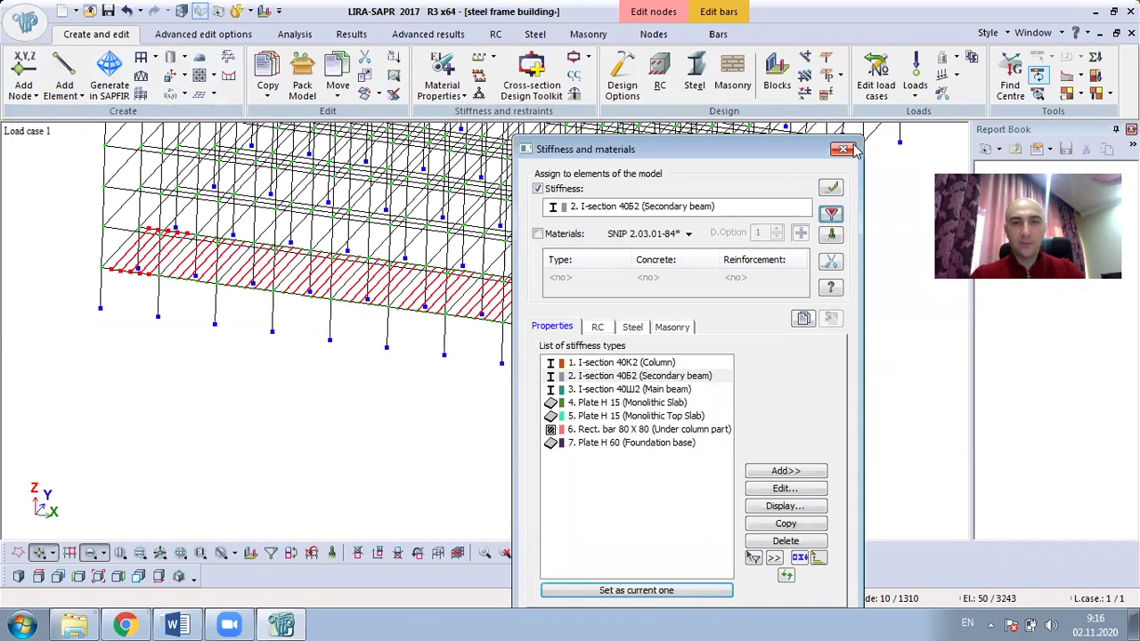
{"action": "left_click", "coordinate": [849, 150]}
{"action": "scroll", "coordinate": [819, 308], "scroll_direction": "down", "scroll_amount": 2}
{"action": "middle_click_drag", "start_coordinate": [820, 335], "coordinate": [575, 483]}
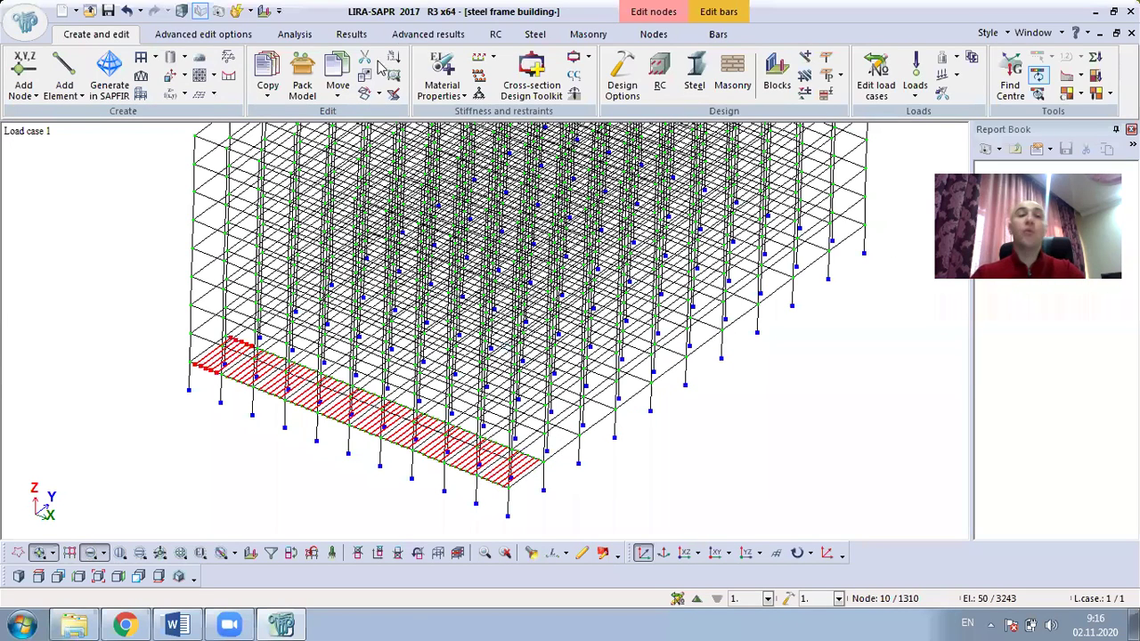
{"action": "mouse_move", "coordinate": [725, 432]}
{"action": "middle_mouse_down"}
{"action": "mouse_move", "coordinate": [723, 408]}
{"action": "mouse_move", "coordinate": [709, 406]}
{"action": "middle_mouse_up"}
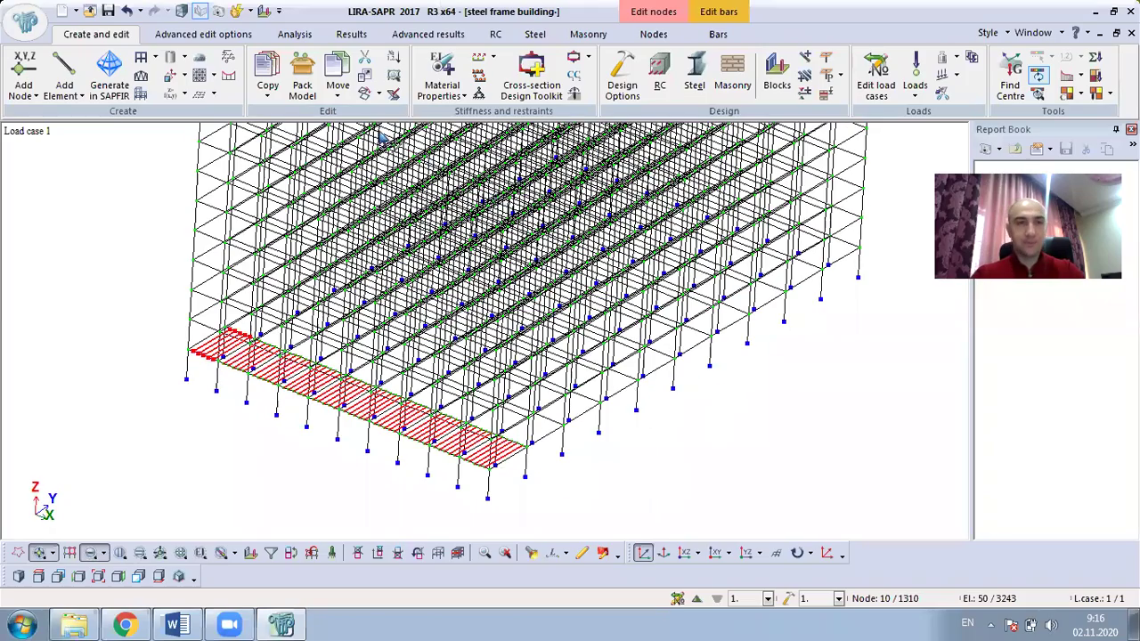
{"action": "left_click", "coordinate": [264, 71]}
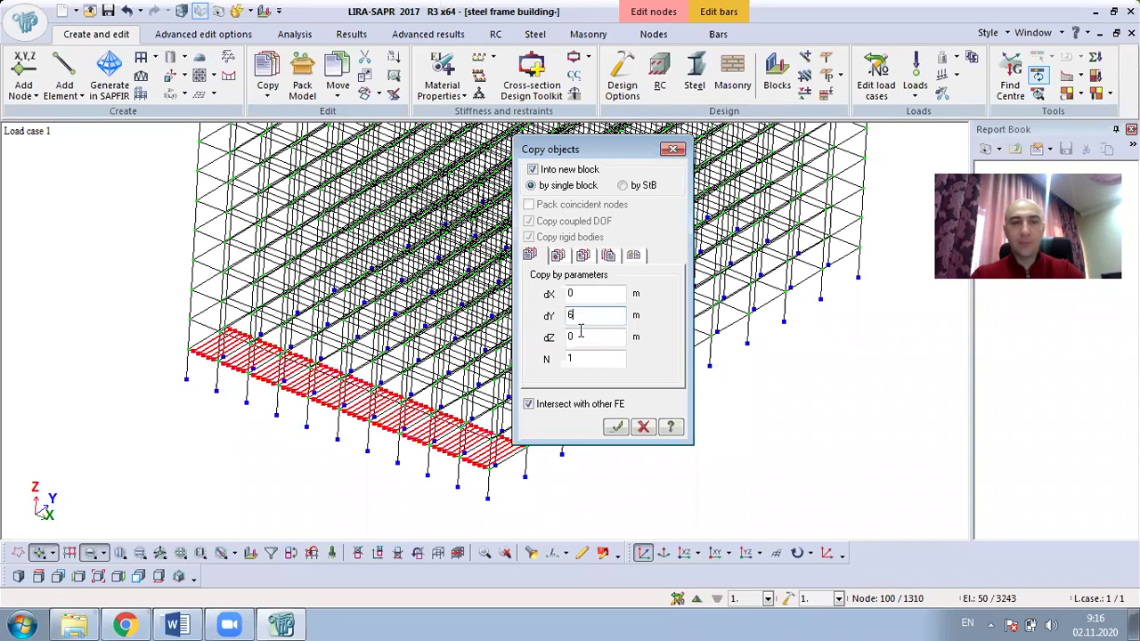
{"action": "left_click_drag", "start_coordinate": [589, 360], "coordinate": [531, 359]}
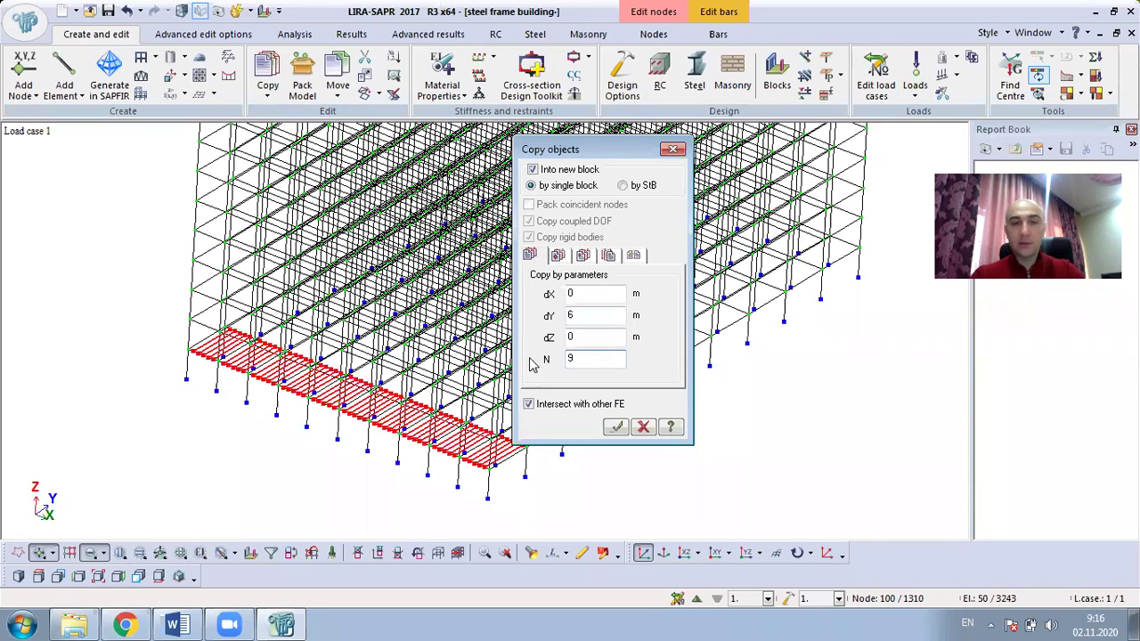
{"action": "left_click_drag", "start_coordinate": [602, 157], "coordinate": [852, 212]}
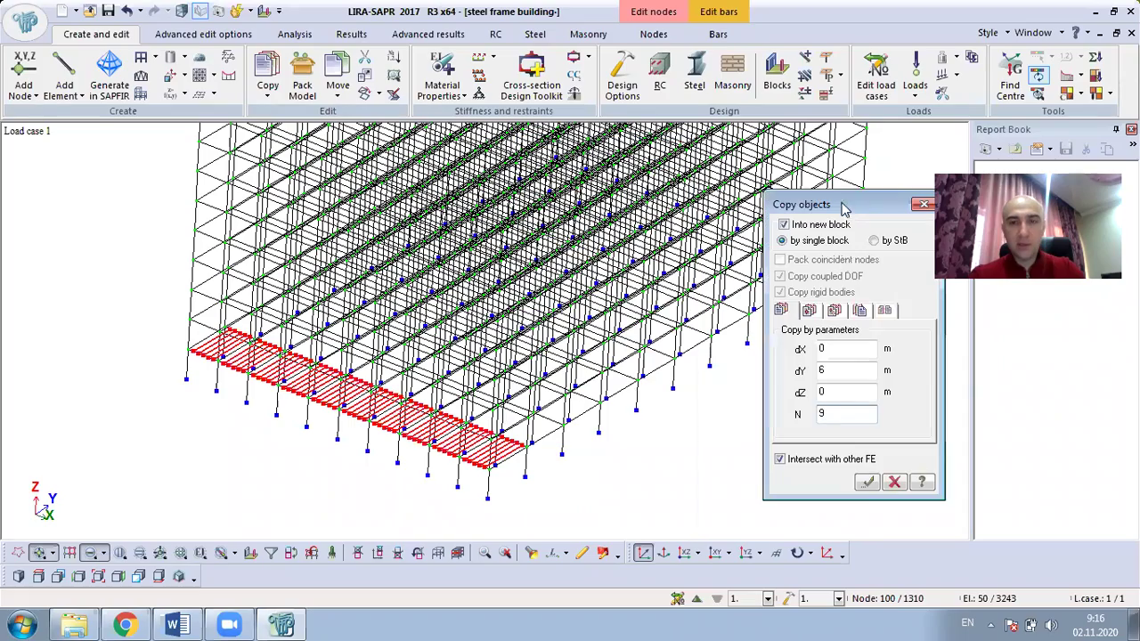
{"action": "left_click", "coordinate": [866, 481]}
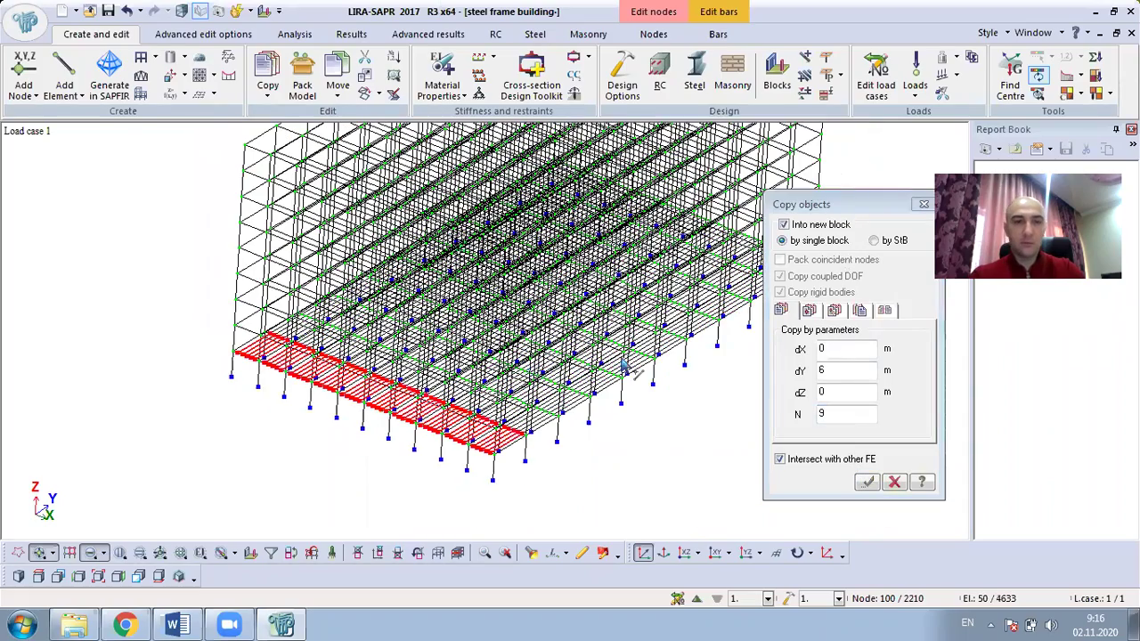
Step: Select all Secondary beam stiffness elements of the lowest floor and copy them upward with dZ 3.7 m and 8 copies
{"action": "middle_click_drag", "start_coordinate": [489, 368], "coordinate": [686, 395]}
{"action": "left_click", "coordinate": [443, 70]}
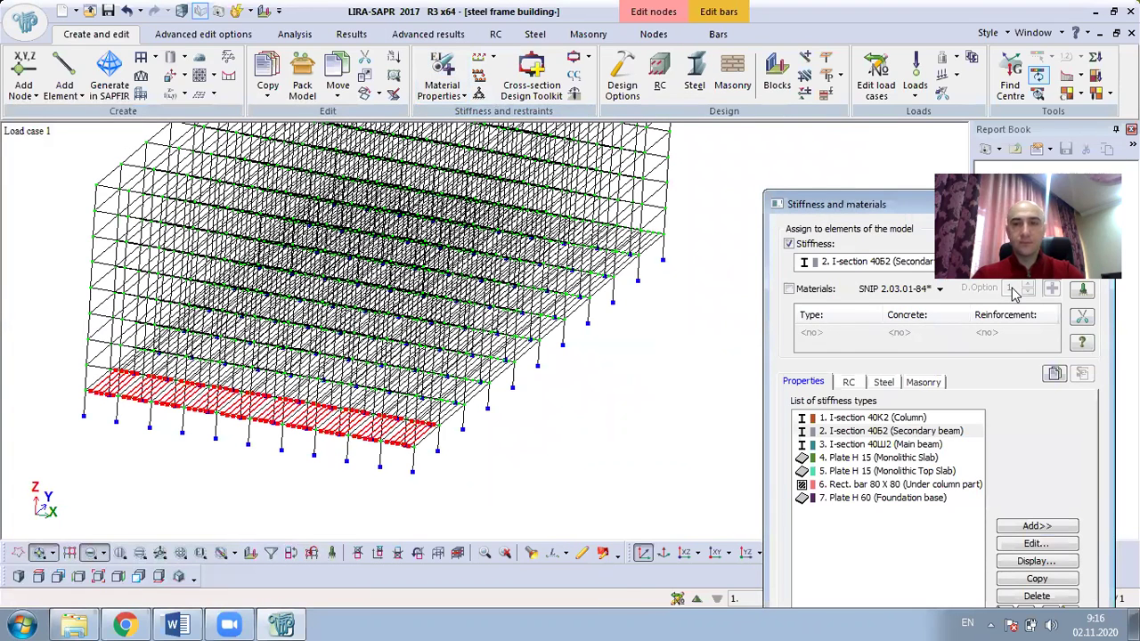
{"action": "left_click", "coordinate": [915, 220]}
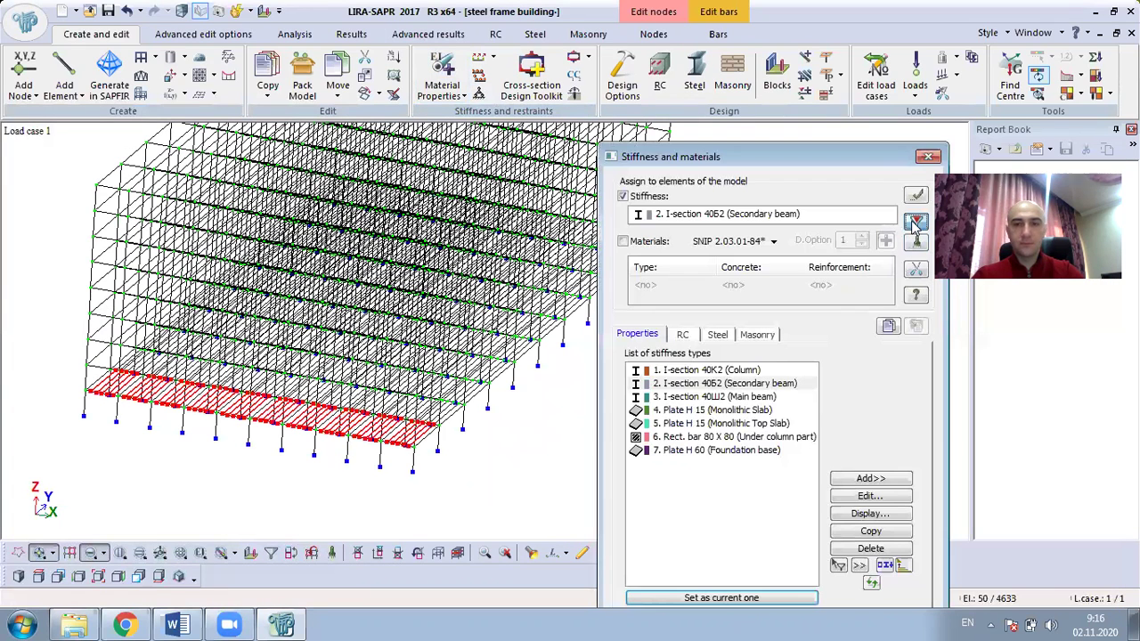
{"action": "left_click", "coordinate": [927, 159]}
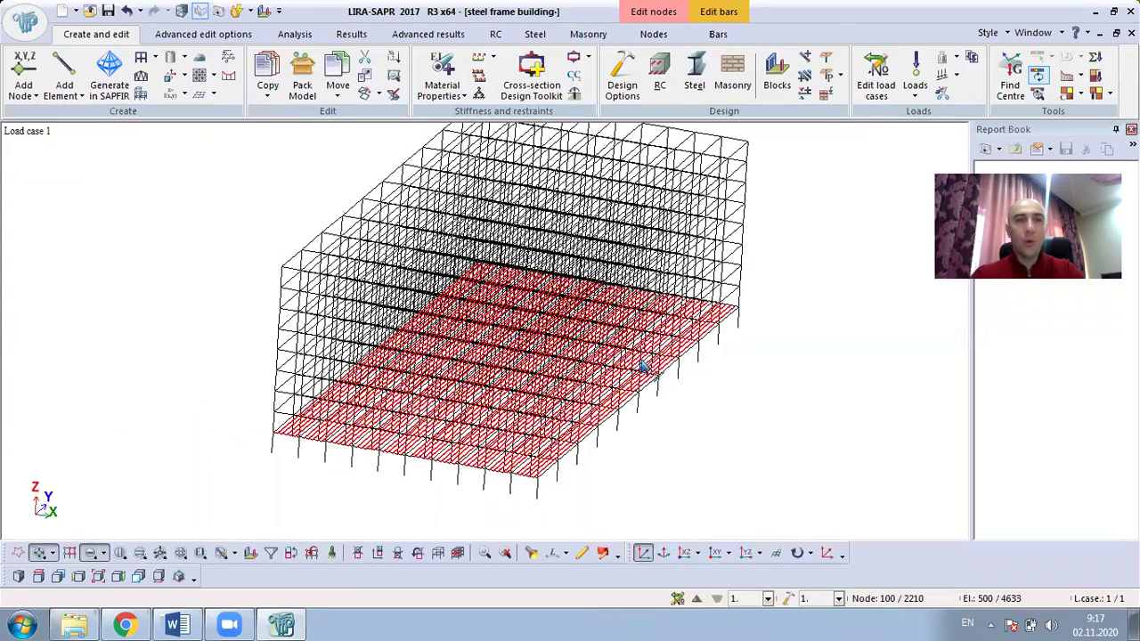
{"action": "scroll", "coordinate": [326, 466], "scroll_direction": "up", "scroll_amount": 1}
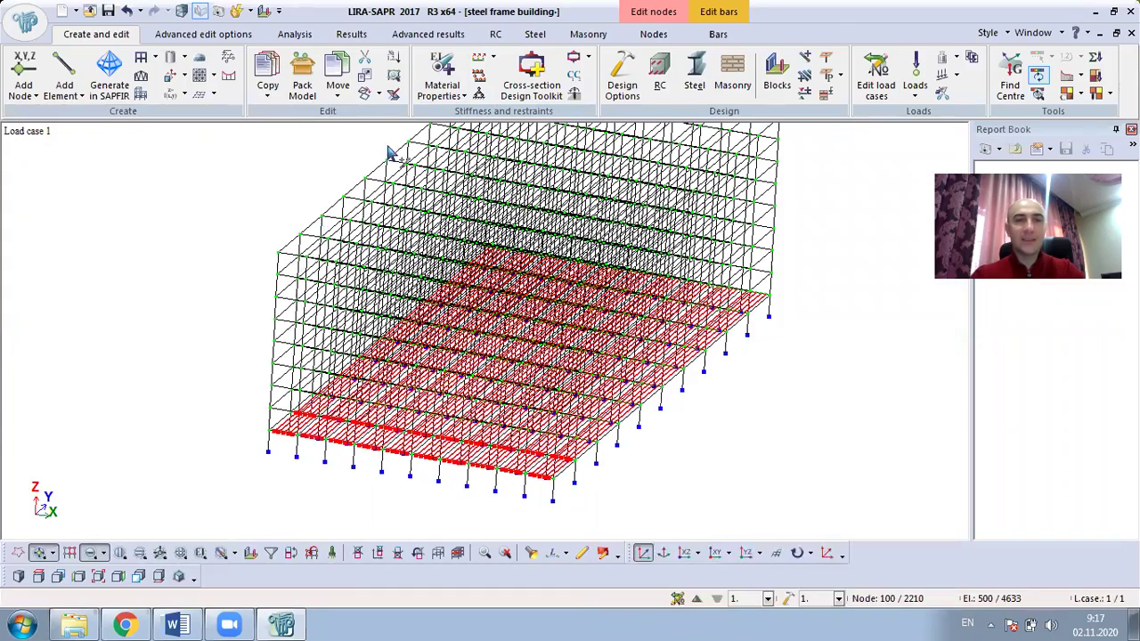
{"action": "left_click", "coordinate": [267, 76]}
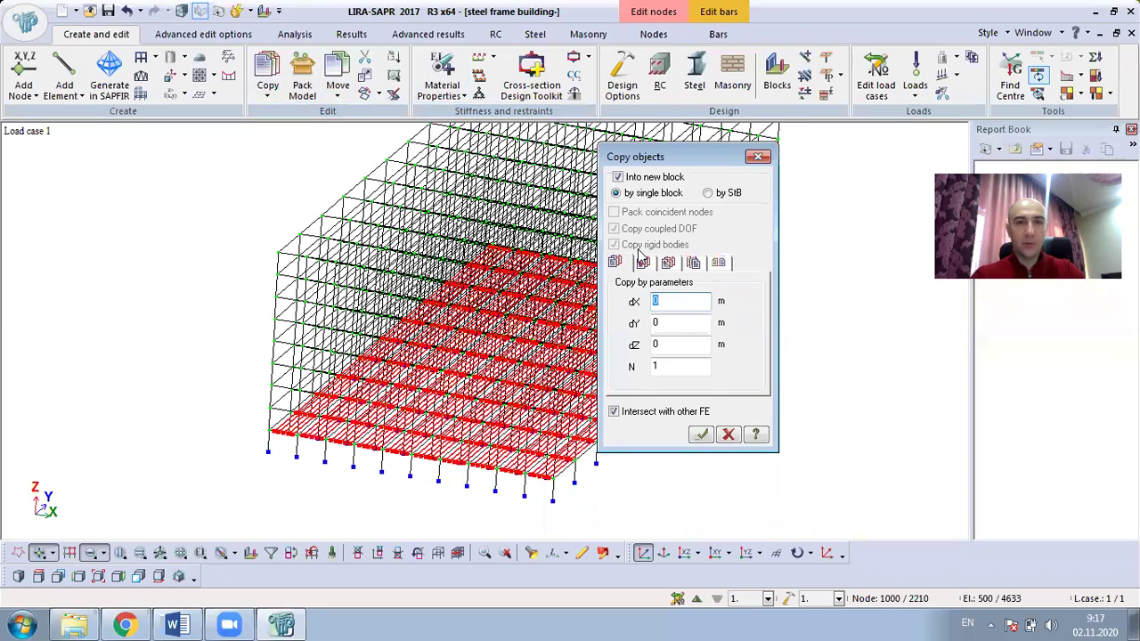
{"action": "left_click", "coordinate": [681, 344]}
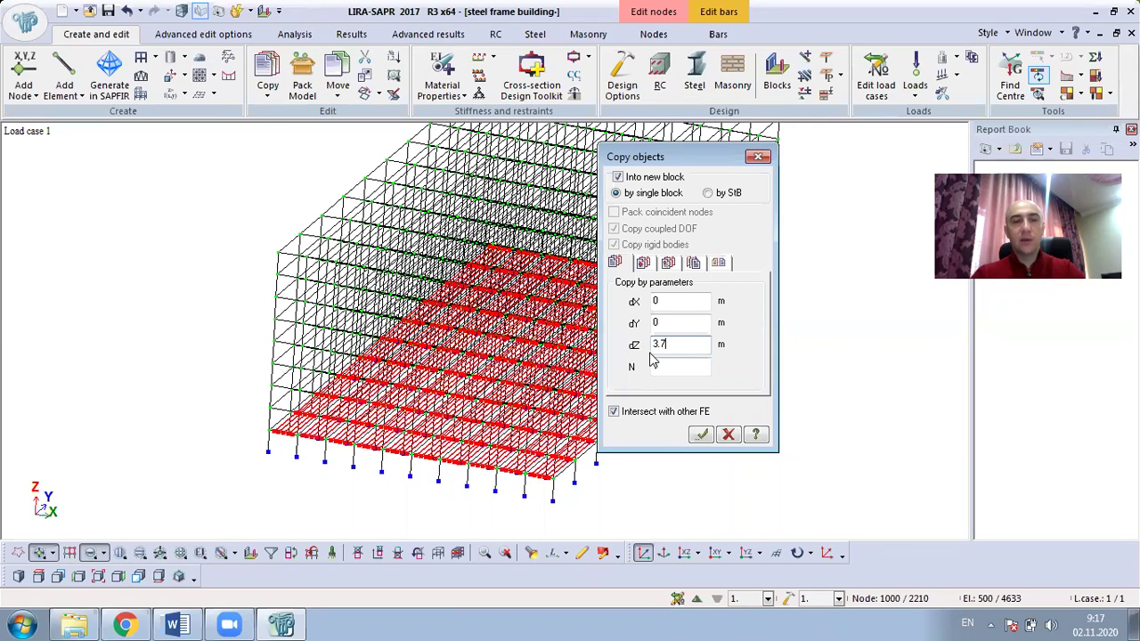
{"action": "left_click", "coordinate": [655, 367]}
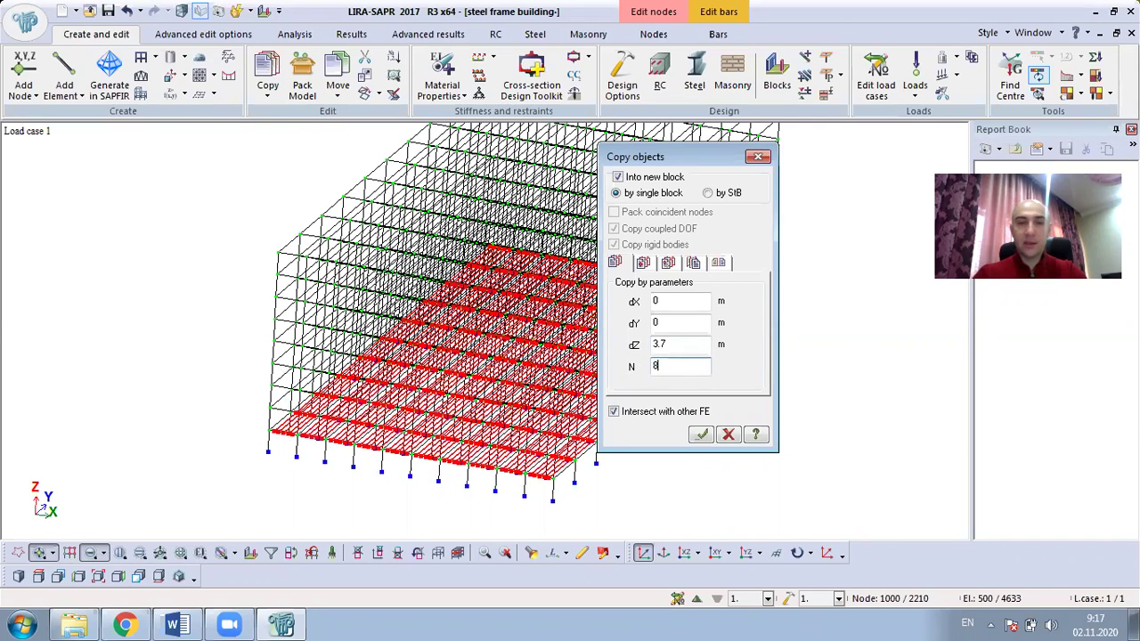
{"action": "left_click", "coordinate": [701, 435]}
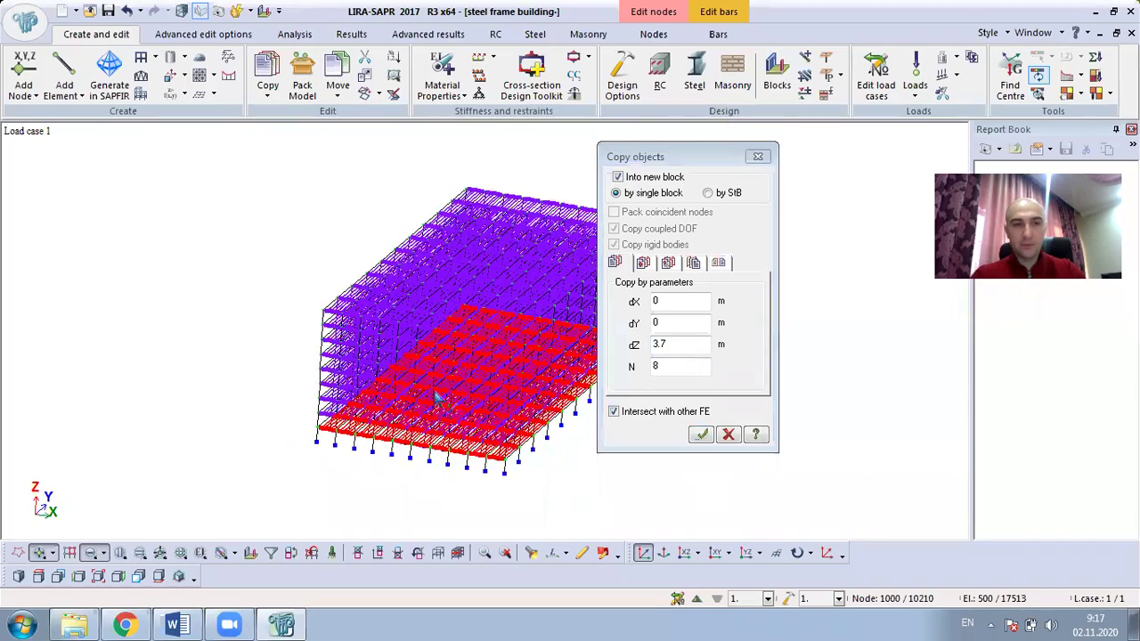
{"action": "scroll", "coordinate": [376, 358], "scroll_direction": "up", "scroll_amount": 3}
{"action": "middle_click_drag", "start_coordinate": [389, 296], "coordinate": [365, 355]}
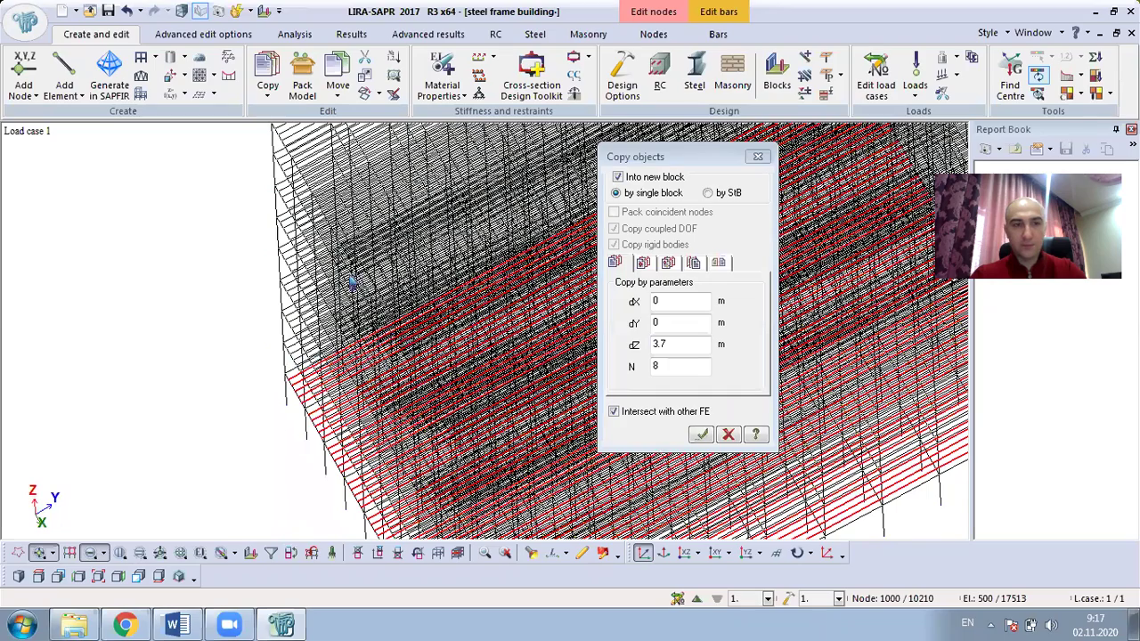
{"action": "left_click", "coordinate": [755, 157]}
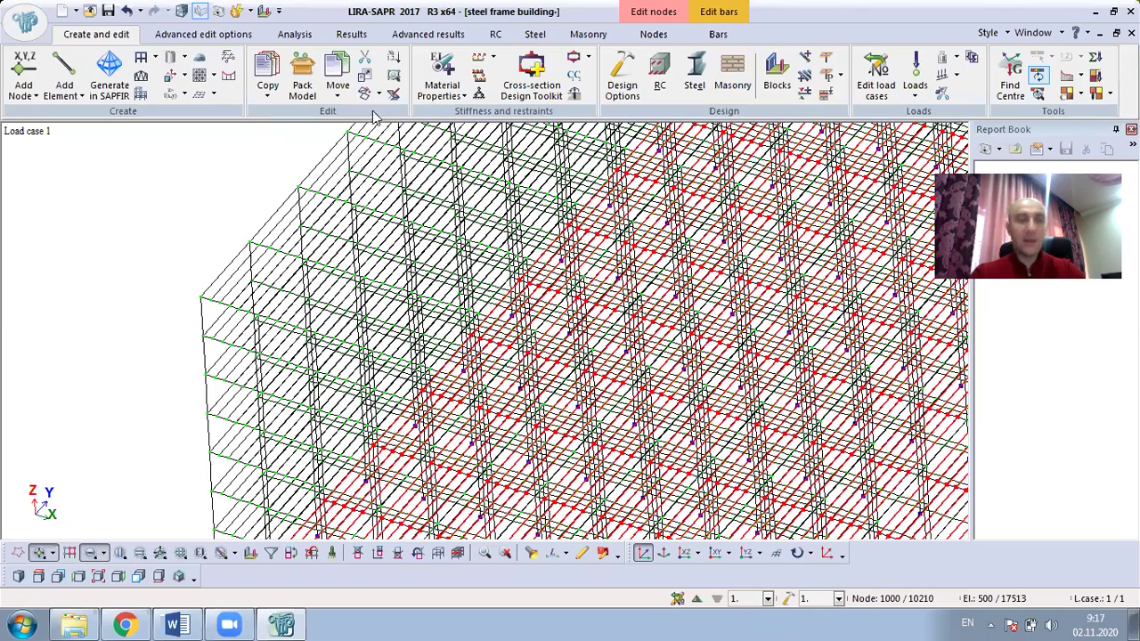
Step: Select all elements with the I-section 40Б2 (Secondary beam) stiffness and isolate them as a fragment
{"action": "left_click", "coordinate": [442, 73]}
{"action": "left_click", "coordinate": [916, 221]}
{"action": "right_click", "coordinate": [195, 217]}
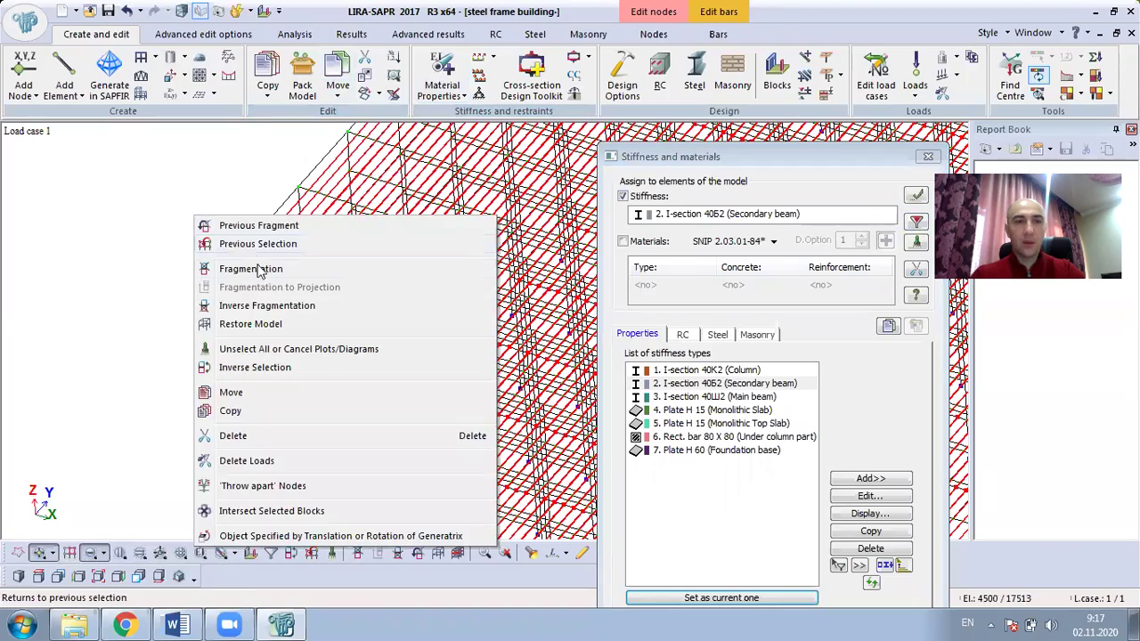
{"action": "left_click", "coordinate": [251, 268]}
{"action": "scroll", "coordinate": [375, 315], "scroll_direction": "up", "scroll_amount": 1}
{"action": "scroll", "coordinate": [495, 186], "scroll_direction": "up", "scroll_amount": 2}
{"action": "middle_click_drag", "start_coordinate": [458, 209], "coordinate": [423, 319]}
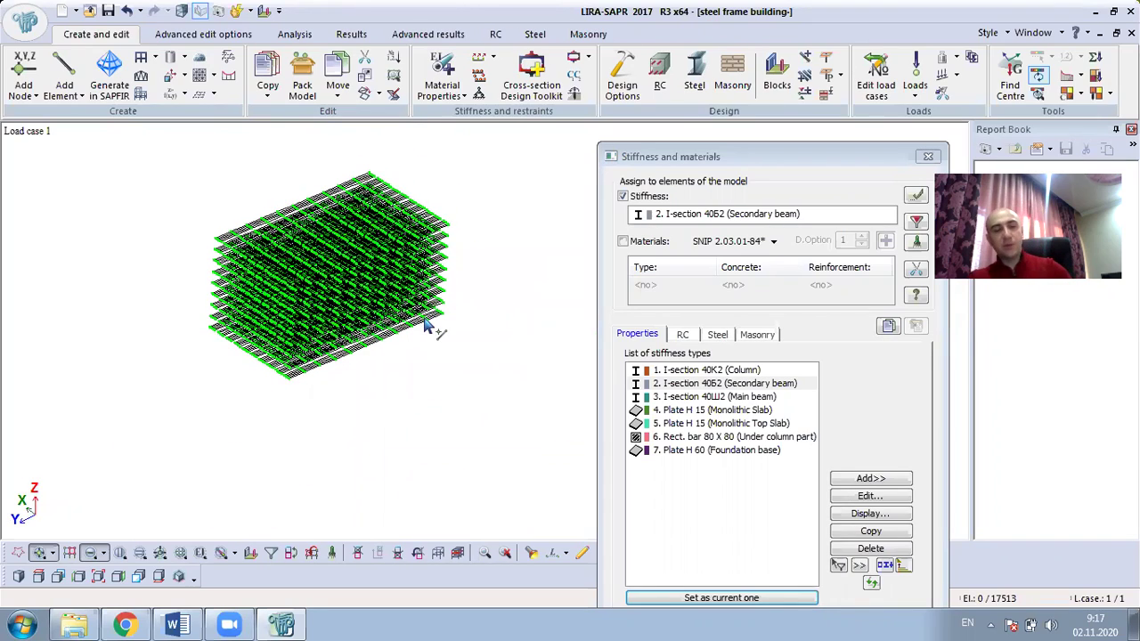
Step: Assign deflection fixities to all the isolated secondary beams using the Create at each node option, with Y1 and Z1 included
{"action": "key", "text": "ctrl+a"}
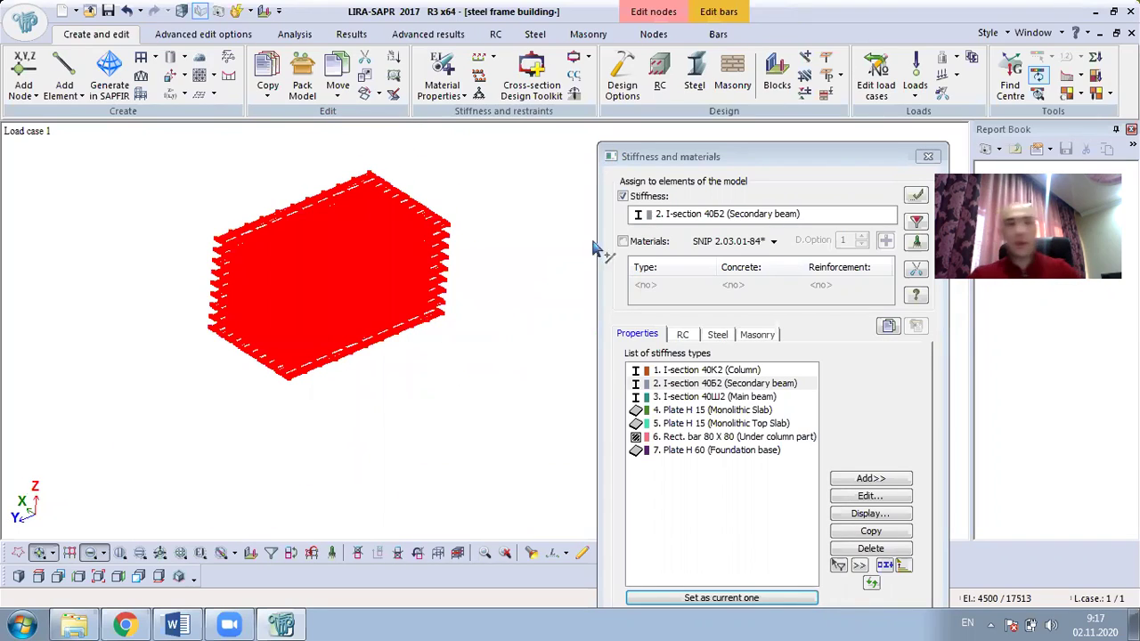
{"action": "left_click", "coordinate": [717, 34]}
{"action": "left_click", "coordinate": [704, 82]}
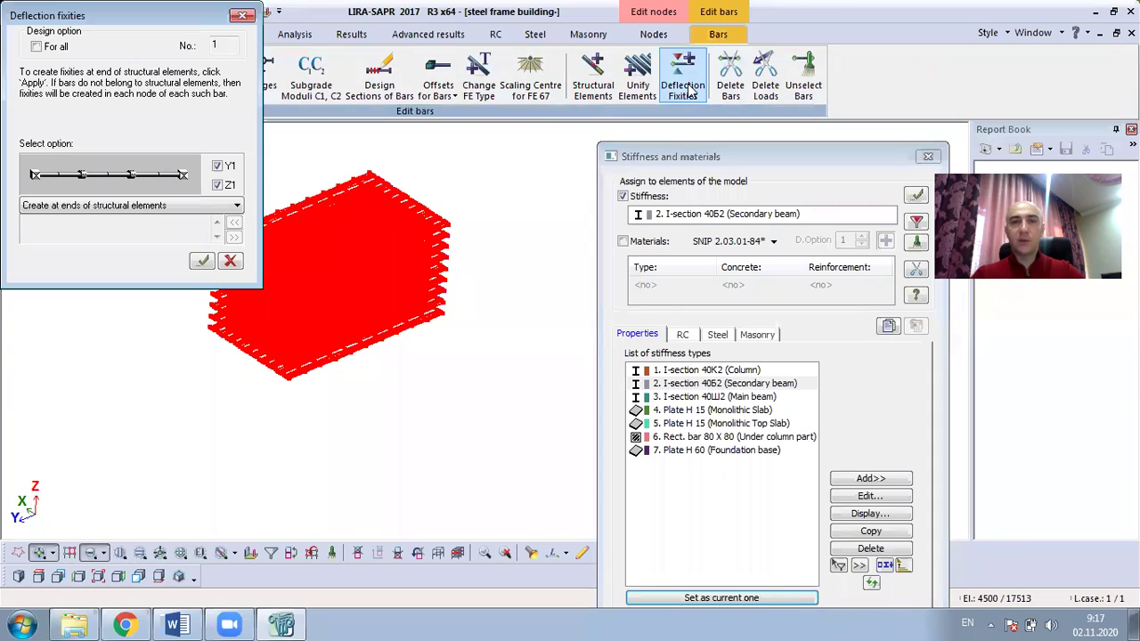
{"action": "left_click", "coordinate": [133, 206]}
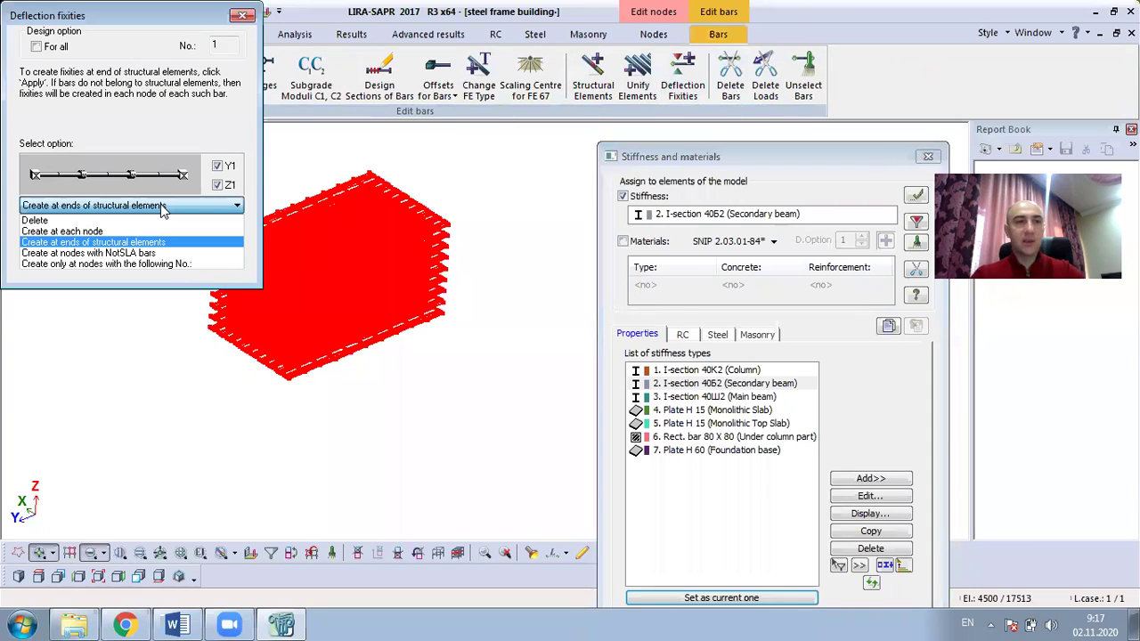
{"action": "left_click", "coordinate": [116, 231]}
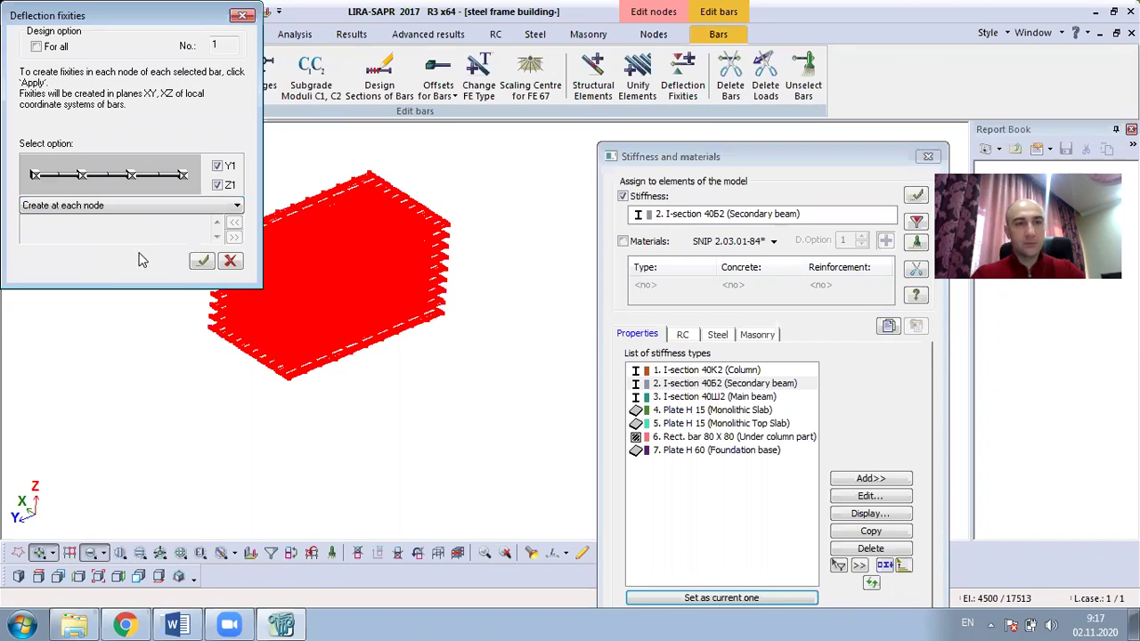
{"action": "left_click", "coordinate": [203, 261]}
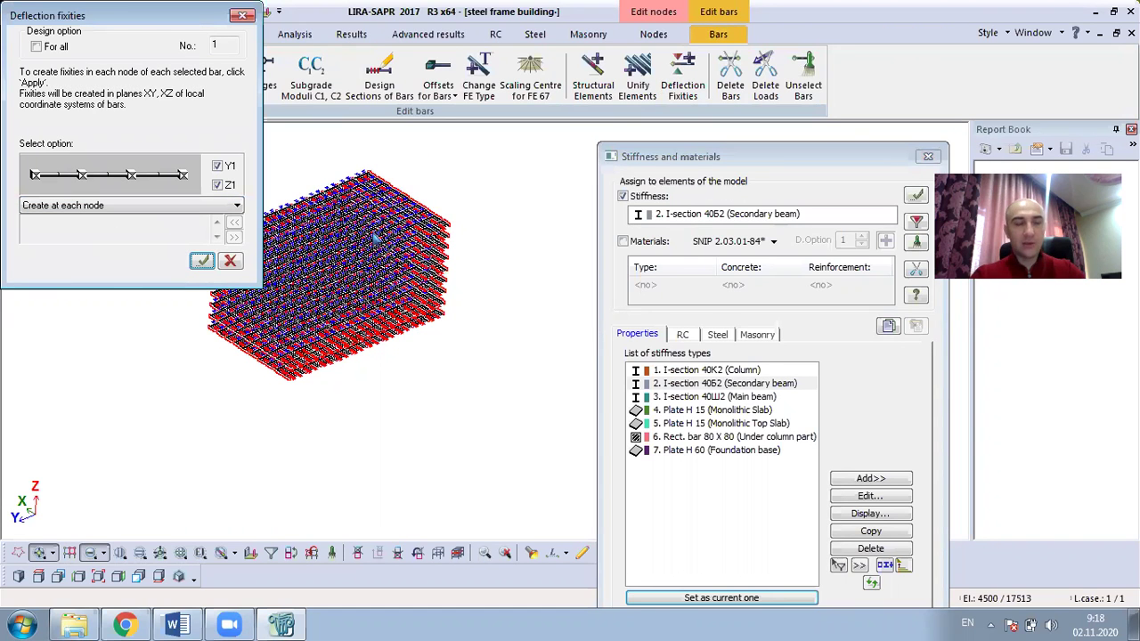
{"action": "middle_click_drag", "start_coordinate": [255, 374], "coordinate": [306, 454]}
{"action": "scroll", "coordinate": [262, 342], "scroll_direction": "up", "scroll_amount": 3}
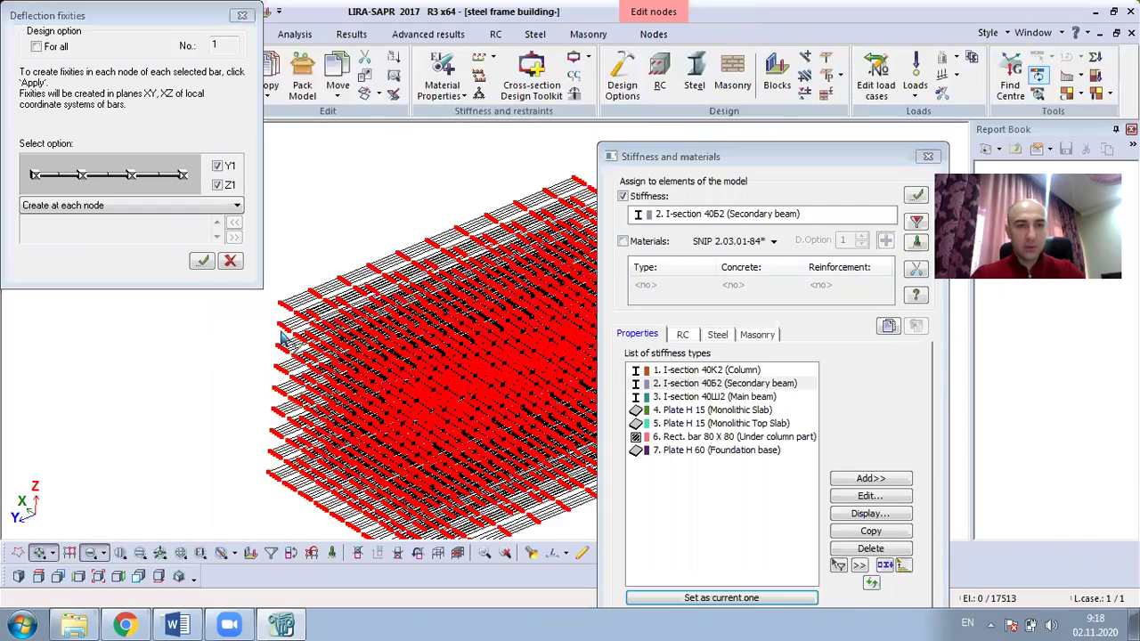
{"action": "scroll", "coordinate": [283, 339], "scroll_direction": "up", "scroll_amount": 2}
{"action": "left_click", "coordinate": [242, 15]}
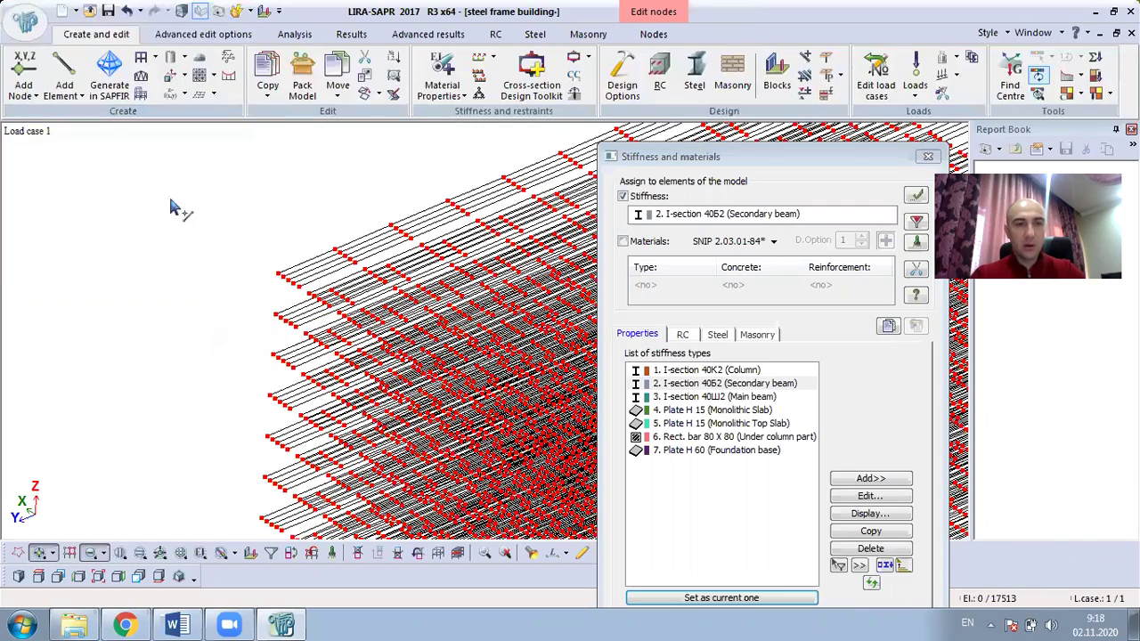
Step: Restore the full building model and clear the current selection
{"action": "scroll", "coordinate": [191, 190], "scroll_direction": "down", "scroll_amount": 4}
{"action": "right_click", "coordinate": [134, 182]}
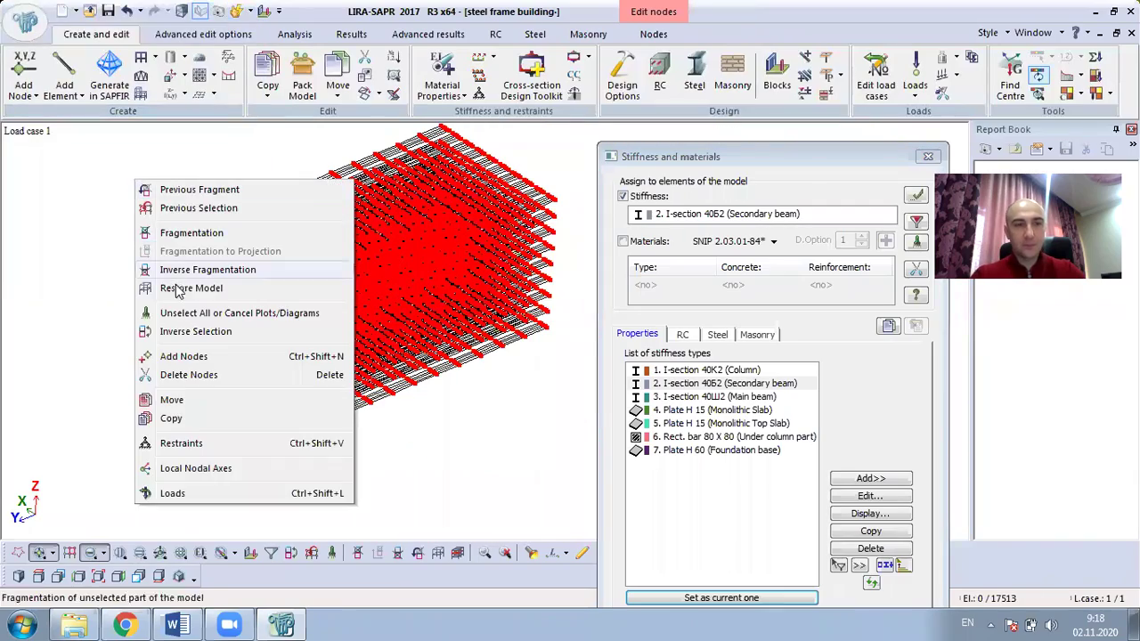
{"action": "left_click", "coordinate": [214, 289]}
{"action": "middle_click_drag", "start_coordinate": [377, 301], "coordinate": [236, 247]}
{"action": "middle_click_drag", "start_coordinate": [329, 322], "coordinate": [534, 283], "text": "shift"}
{"action": "left_click", "coordinate": [331, 553]}
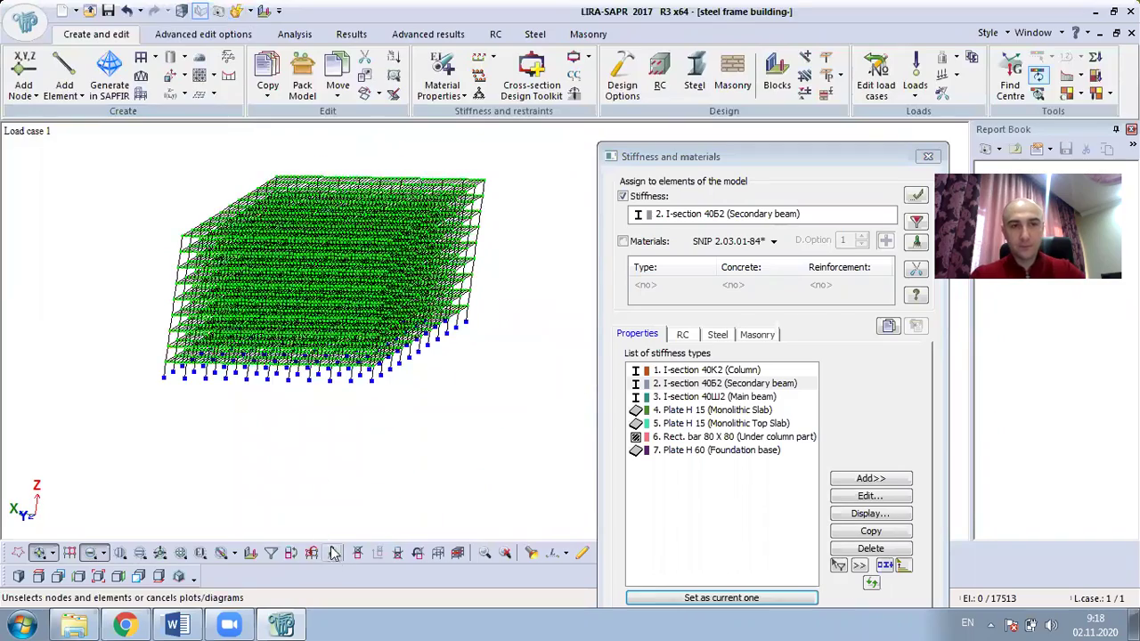
Step: Examine the complete steel frame from several sides, down to the corner bay of the lowest floor
{"action": "scroll", "coordinate": [252, 324], "scroll_direction": "up", "scroll_amount": 2}
{"action": "middle_click_drag", "start_coordinate": [253, 323], "coordinate": [48, 337], "text": "shift"}
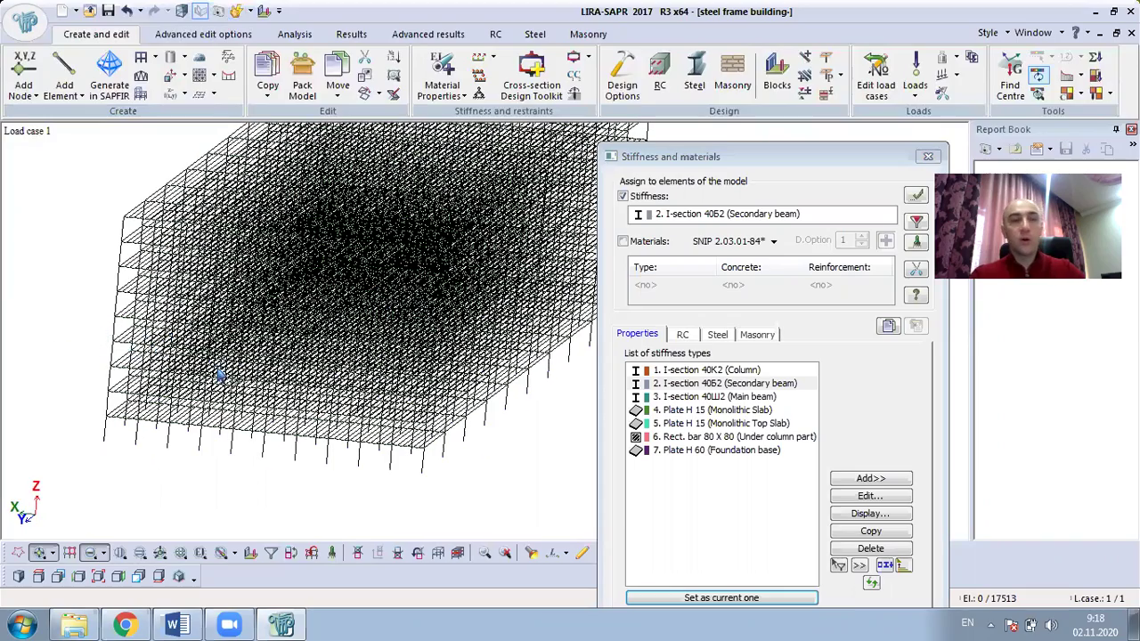
{"action": "middle_click_drag", "start_coordinate": [442, 454], "coordinate": [421, 336], "text": "shift"}
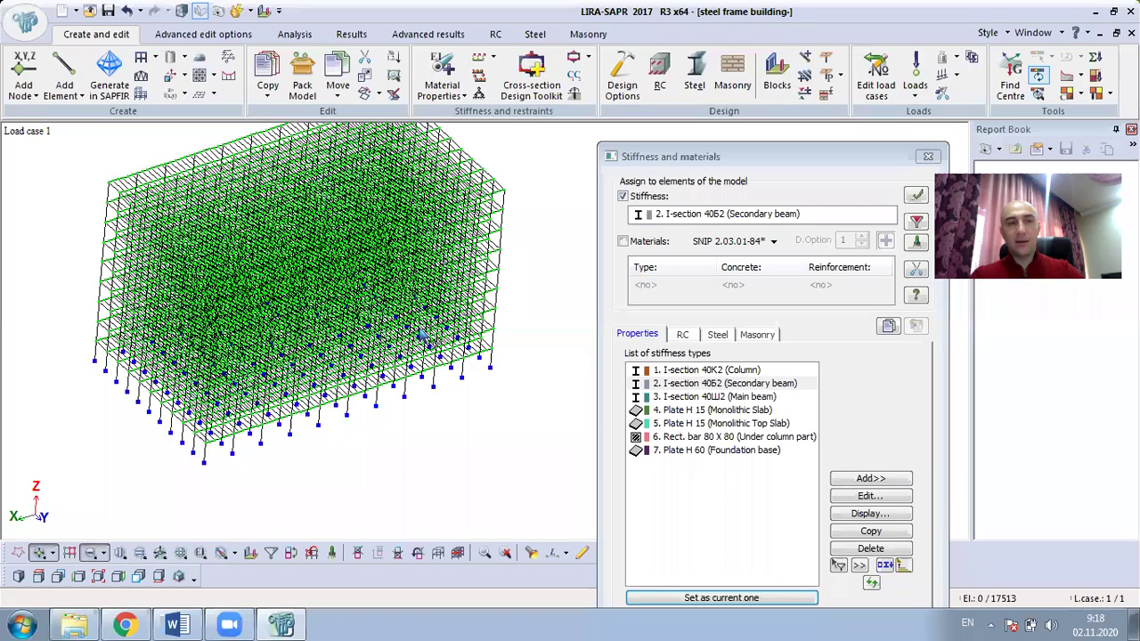
{"action": "middle_click_drag", "start_coordinate": [417, 401], "coordinate": [370, 333], "text": "shift"}
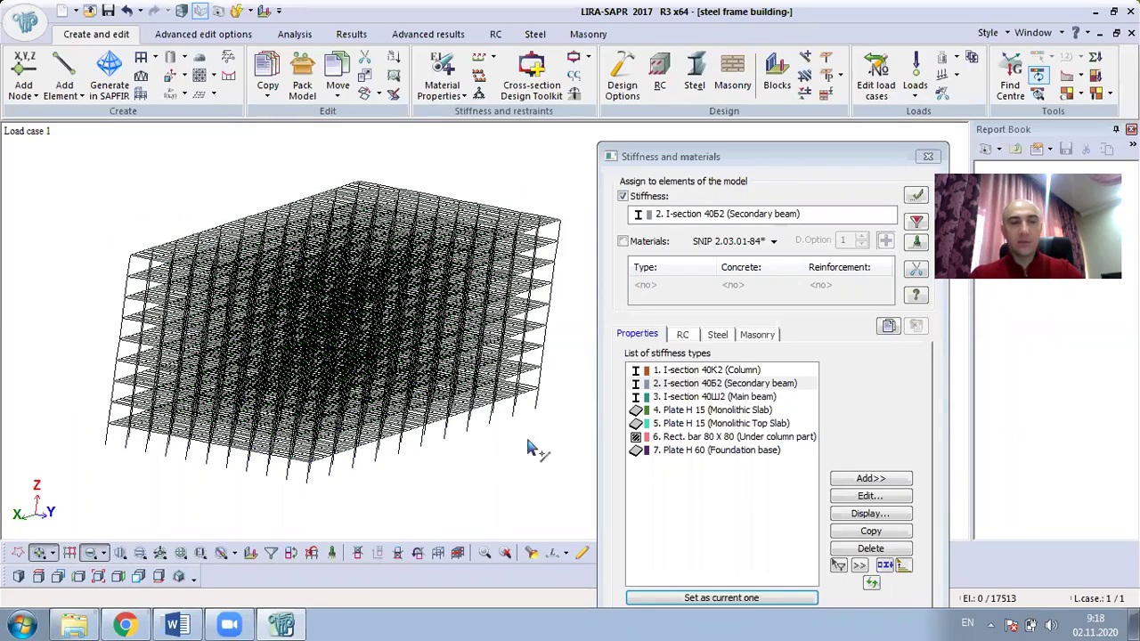
{"action": "middle_click_drag", "start_coordinate": [281, 392], "coordinate": [636, 454], "text": "shift"}
{"action": "scroll", "coordinate": [220, 508], "scroll_direction": "up", "scroll_amount": 2}
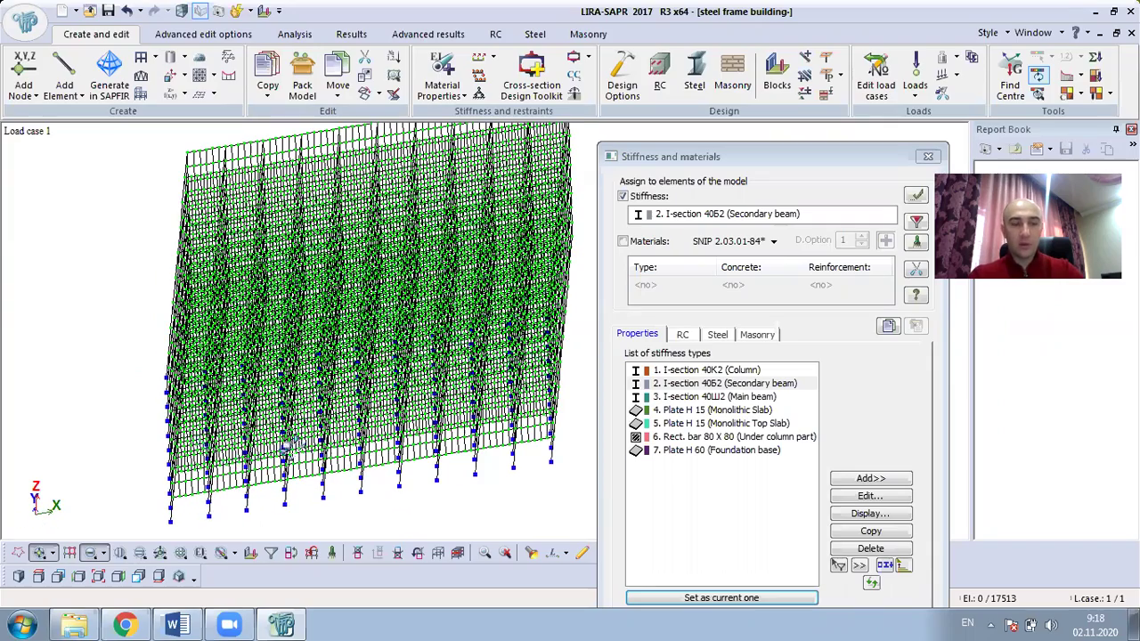
{"action": "scroll", "coordinate": [231, 407], "scroll_direction": "up", "scroll_amount": 2}
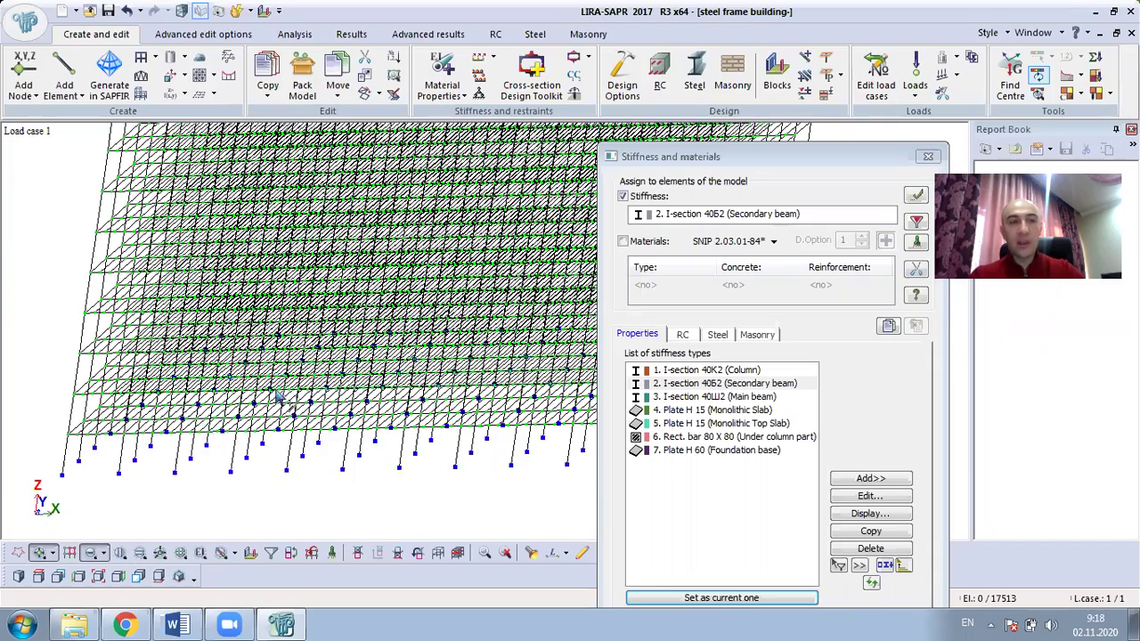
{"action": "scroll", "coordinate": [256, 405], "scroll_direction": "up", "scroll_amount": 2}
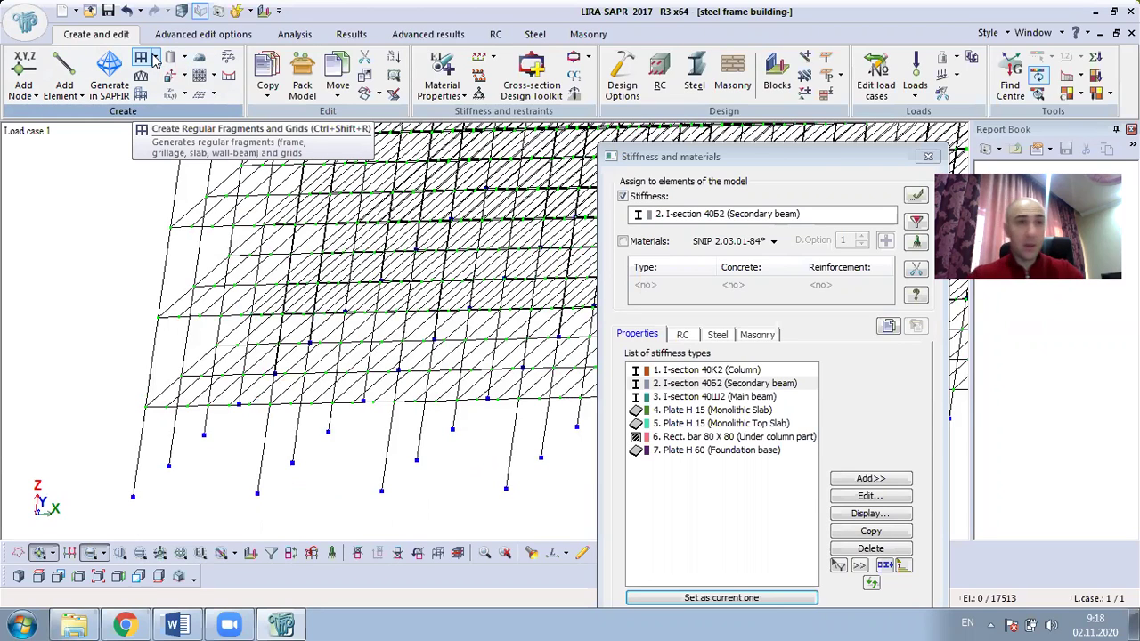
Step: Start generating a regular slab and set its spacing along the 1st axis to 1 m with 60 divisions
{"action": "left_click", "coordinate": [156, 59]}
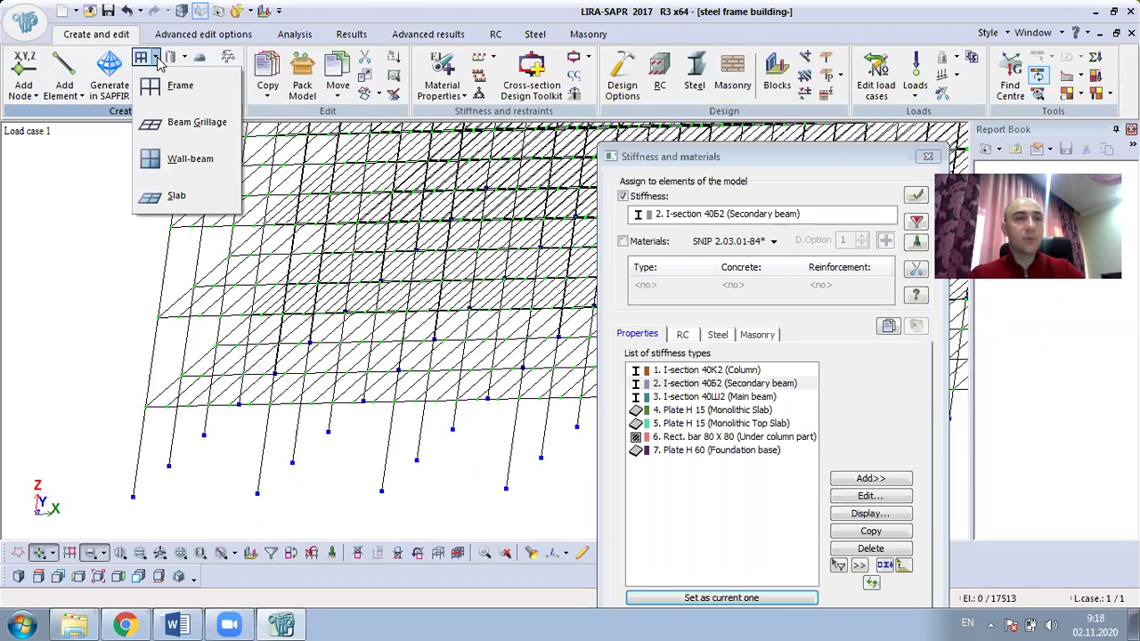
{"action": "left_click", "coordinate": [76, 204]}
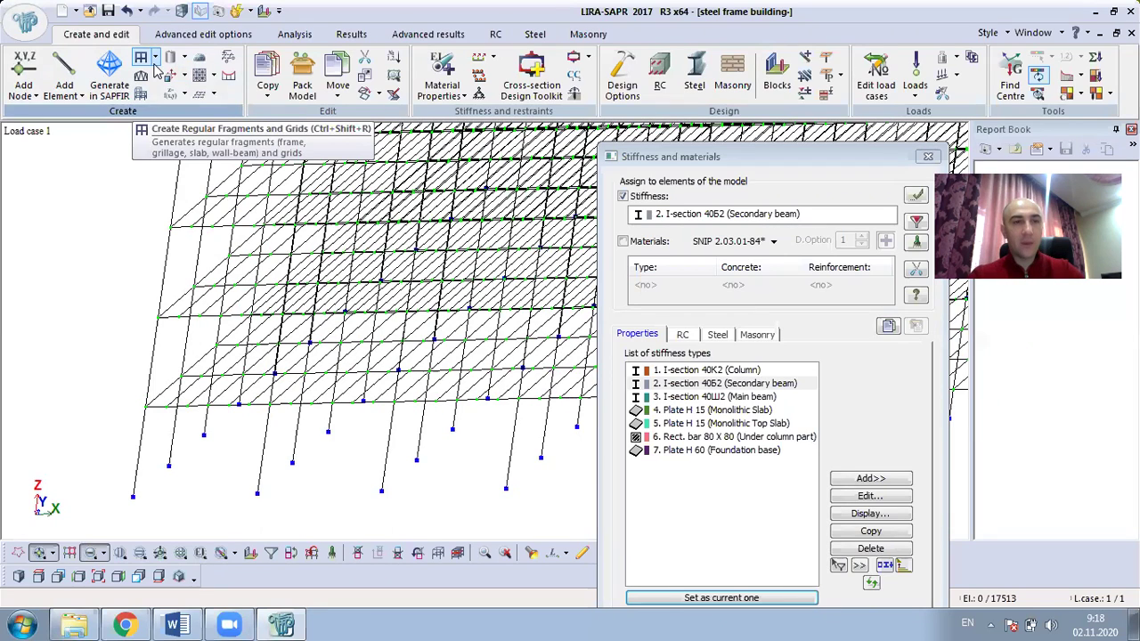
{"action": "left_click", "coordinate": [156, 59]}
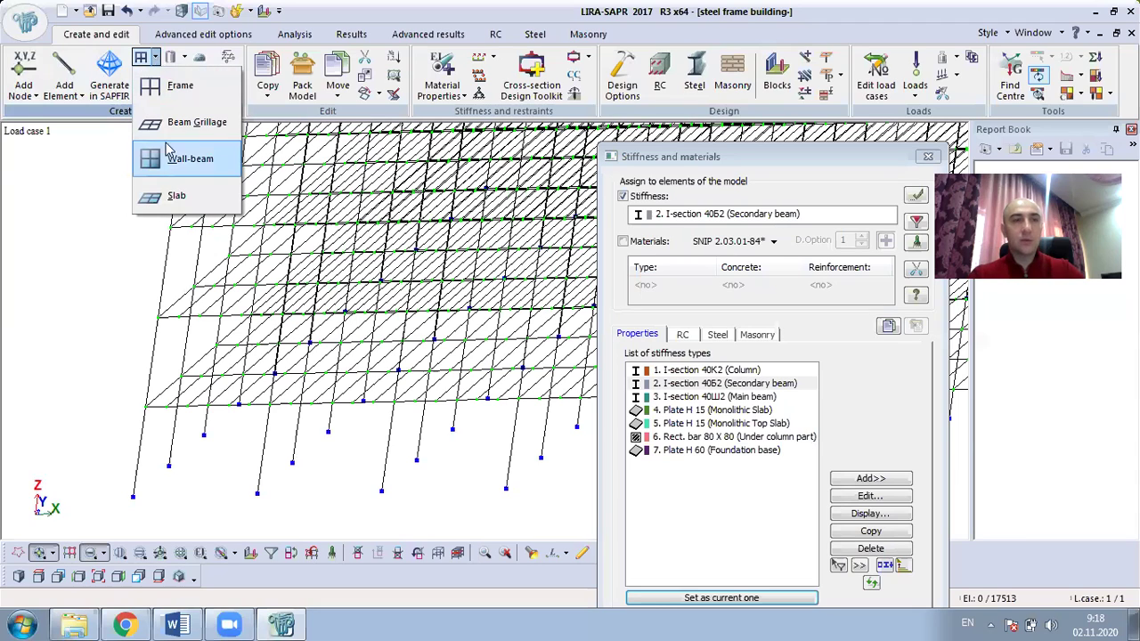
{"action": "left_click", "coordinate": [178, 196]}
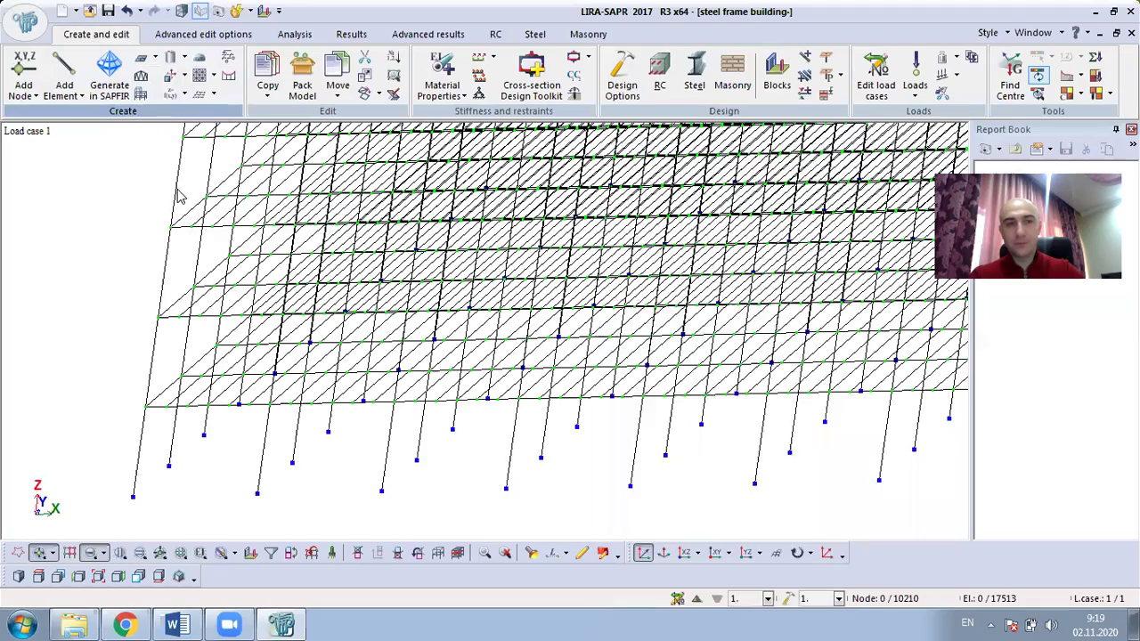
{"action": "middle_click_drag", "start_coordinate": [452, 326], "coordinate": [330, 376]}
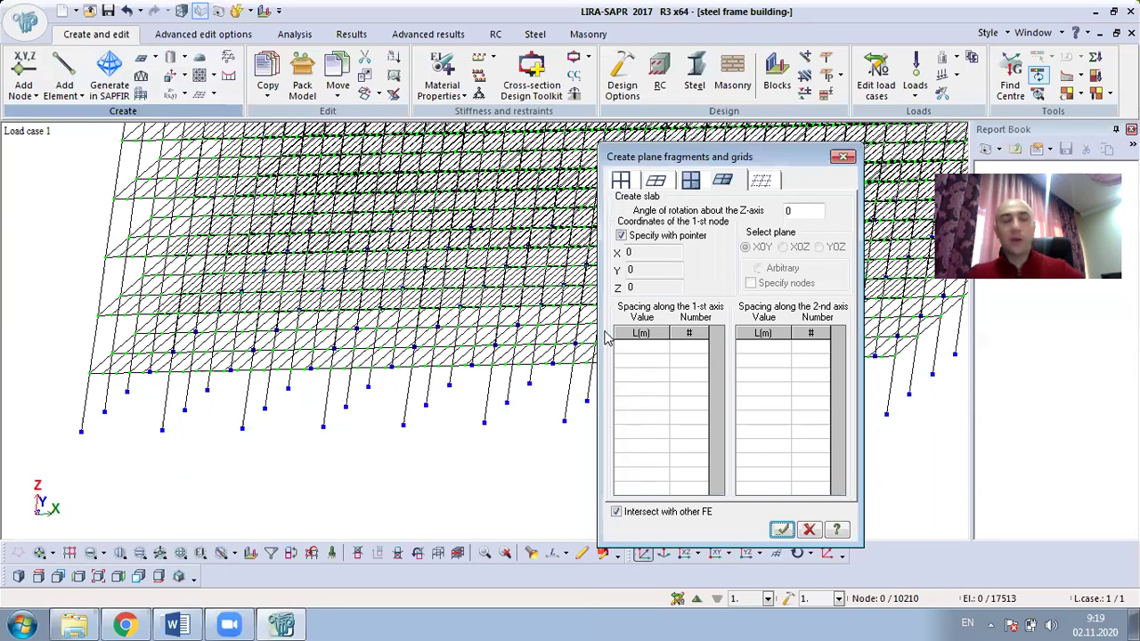
{"action": "left_click", "coordinate": [644, 347]}
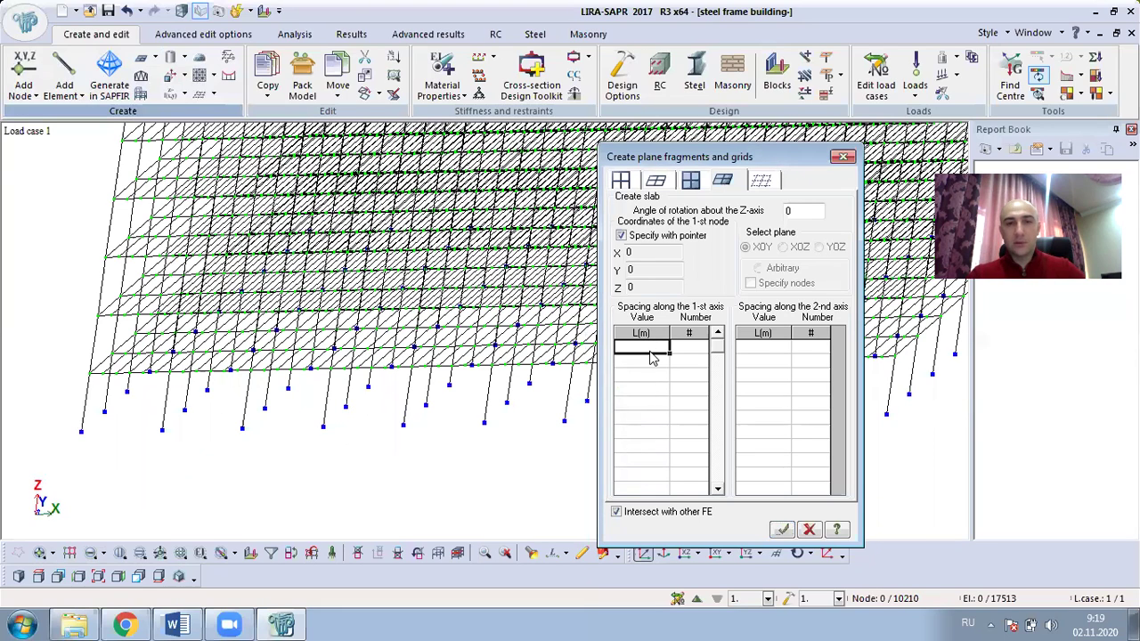
{"action": "type", "text": "1"}
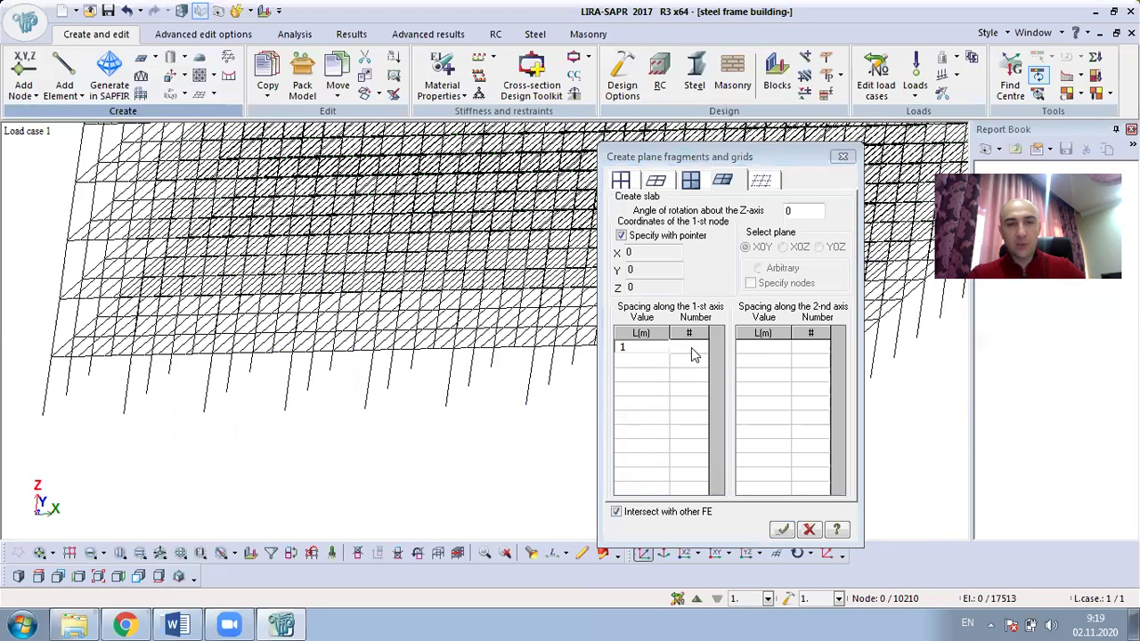
{"action": "left_click", "coordinate": [688, 346]}
{"action": "key", "text": "alt+shift"}
{"action": "type", "text": "6"}
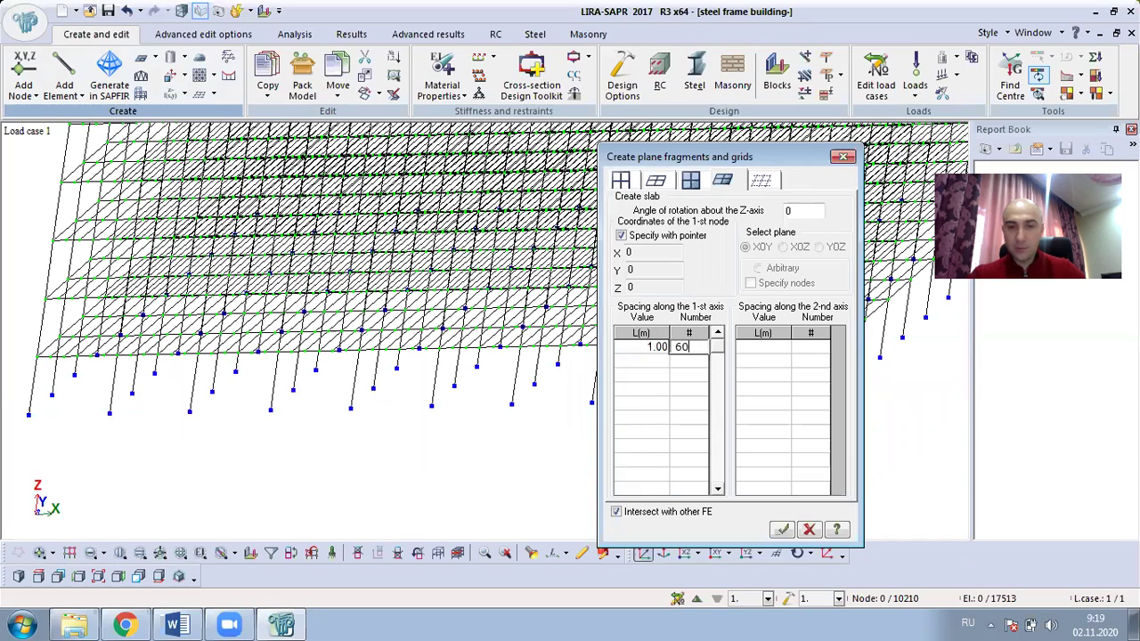
{"action": "type", "text": "0"}
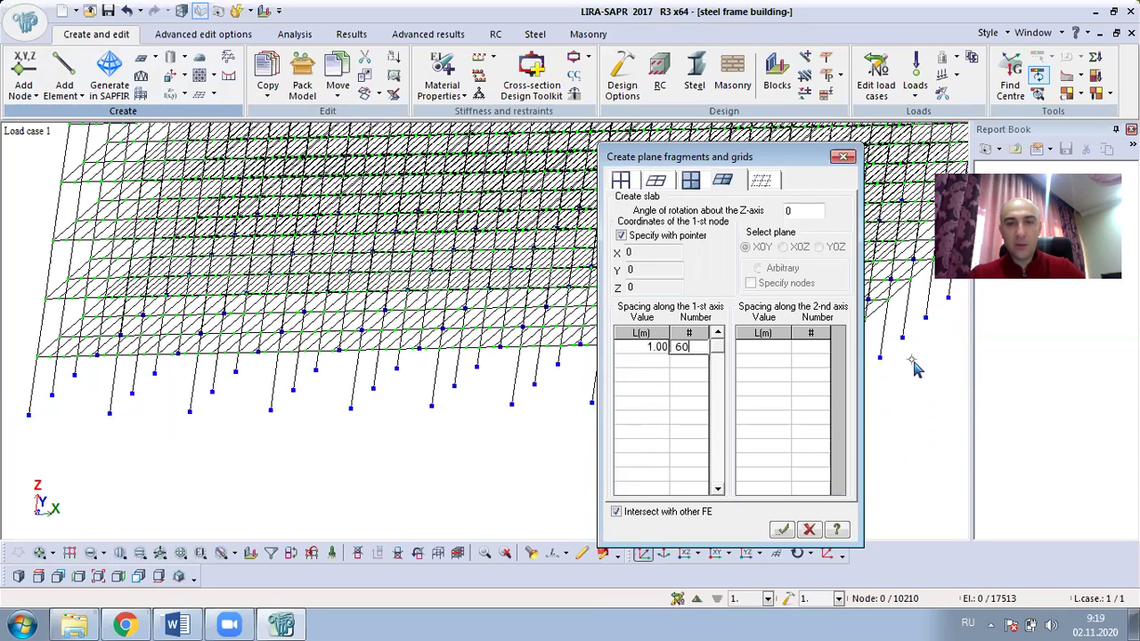
Step: Set the 2nd axis spacing to 1 m with 60 divisions and create the slab from the first-floor corner node at Z 3.7
{"action": "left_click", "coordinate": [761, 348]}
{"action": "type", "text": "1"}
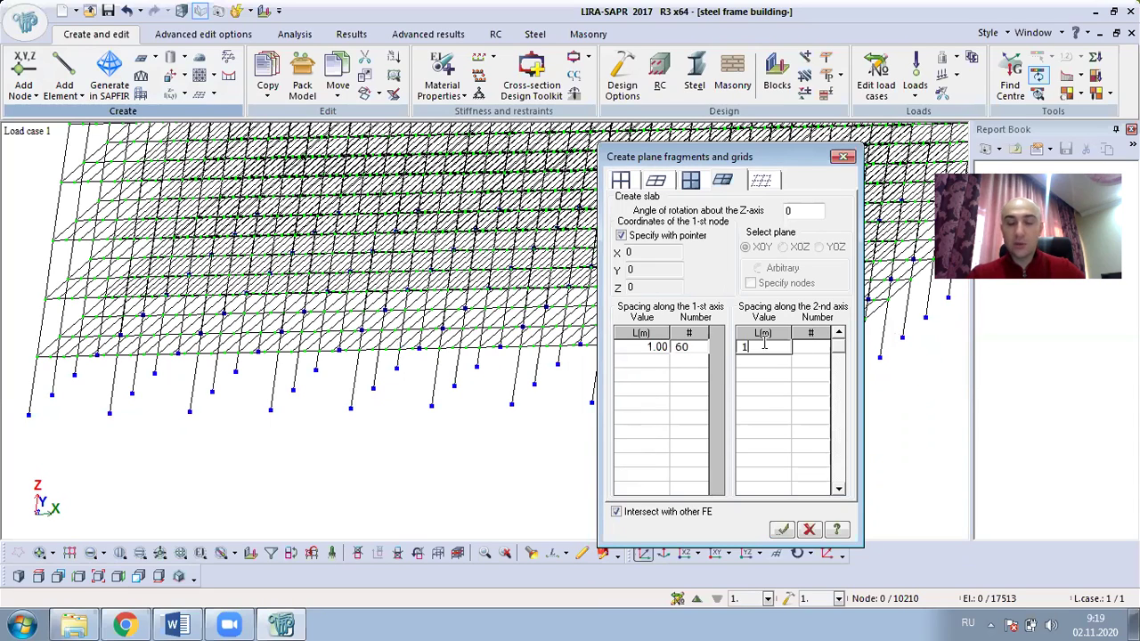
{"action": "left_click", "coordinate": [807, 347]}
{"action": "type", "text": "60"}
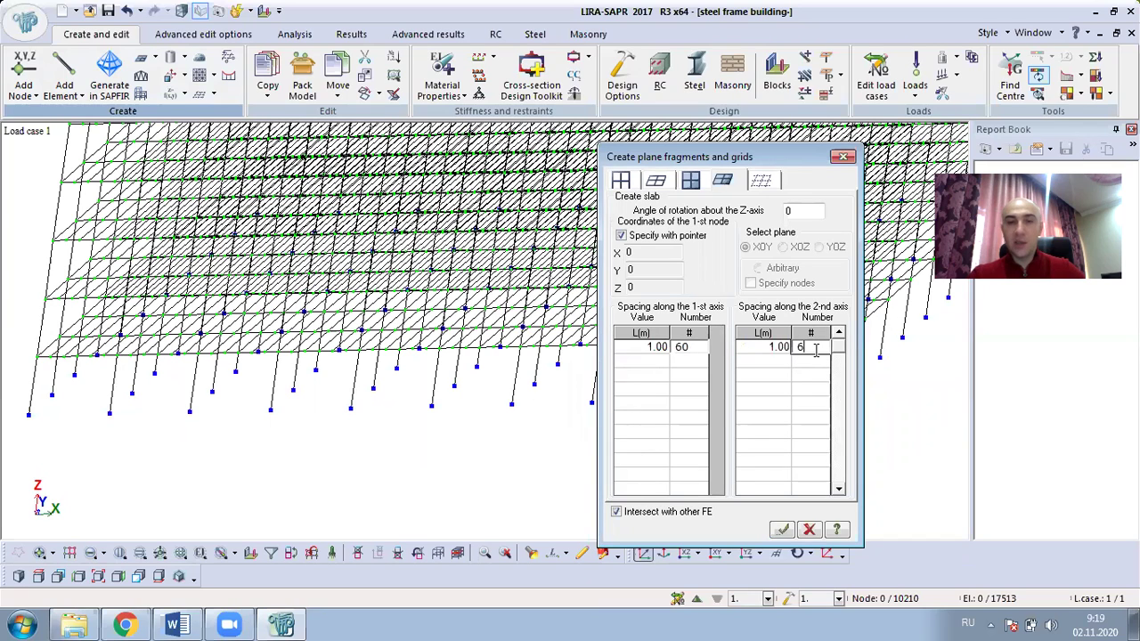
{"action": "left_click", "coordinate": [37, 357]}
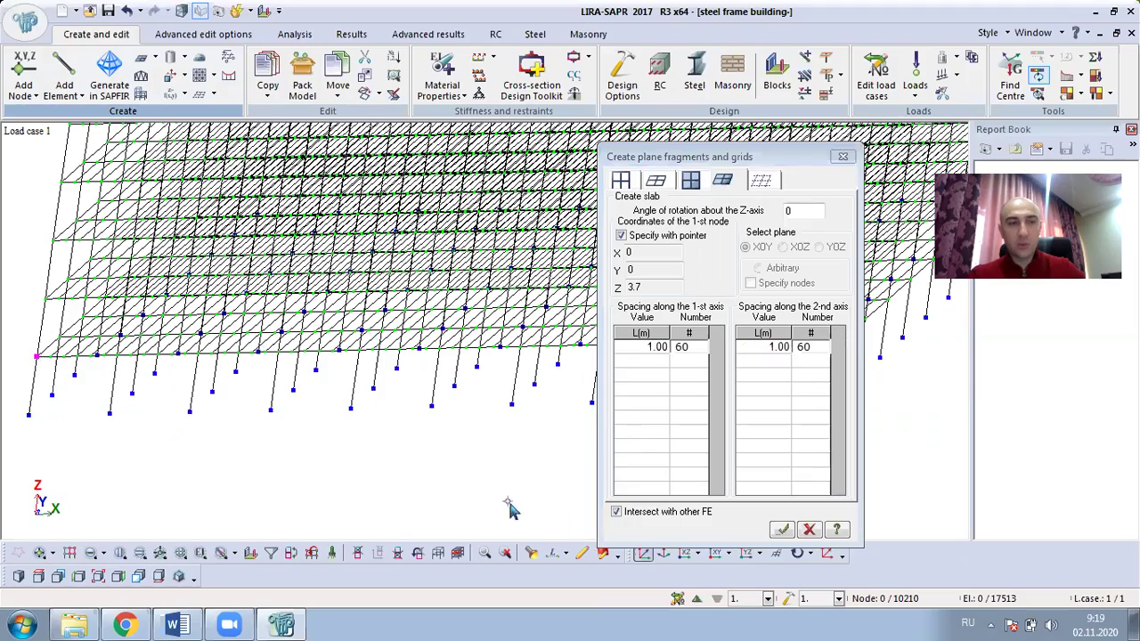
{"action": "left_click", "coordinate": [782, 530]}
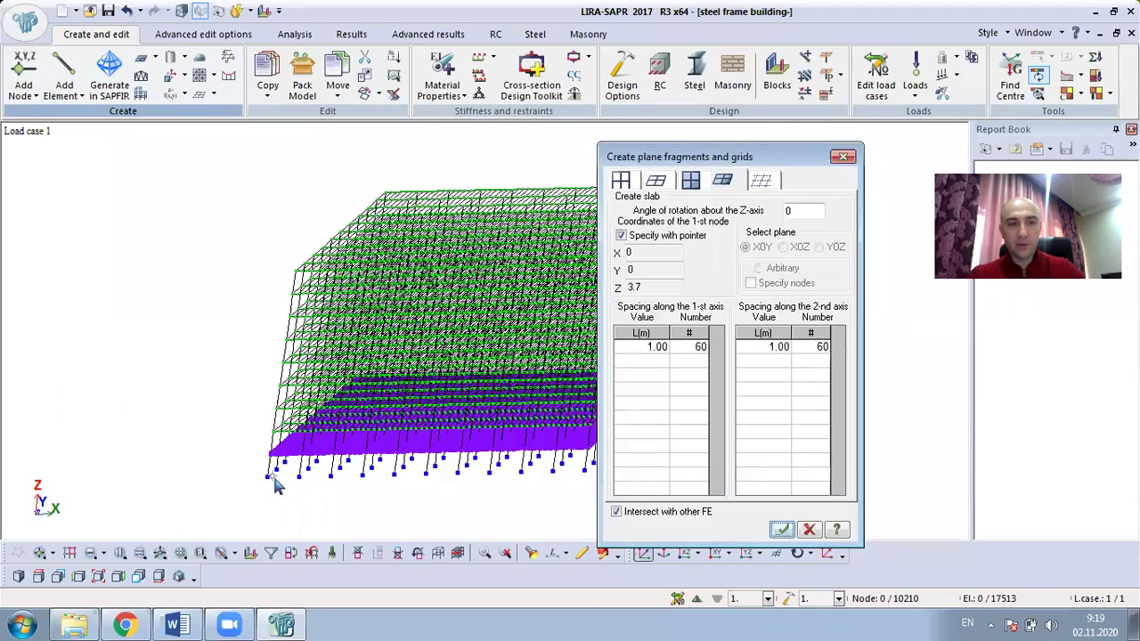
Step: Create the same slab from the corner nodes of the next three floors, at Z 7.4, 11.1 and 14.8
{"action": "scroll", "coordinate": [275, 481], "scroll_direction": "up", "scroll_amount": 5}
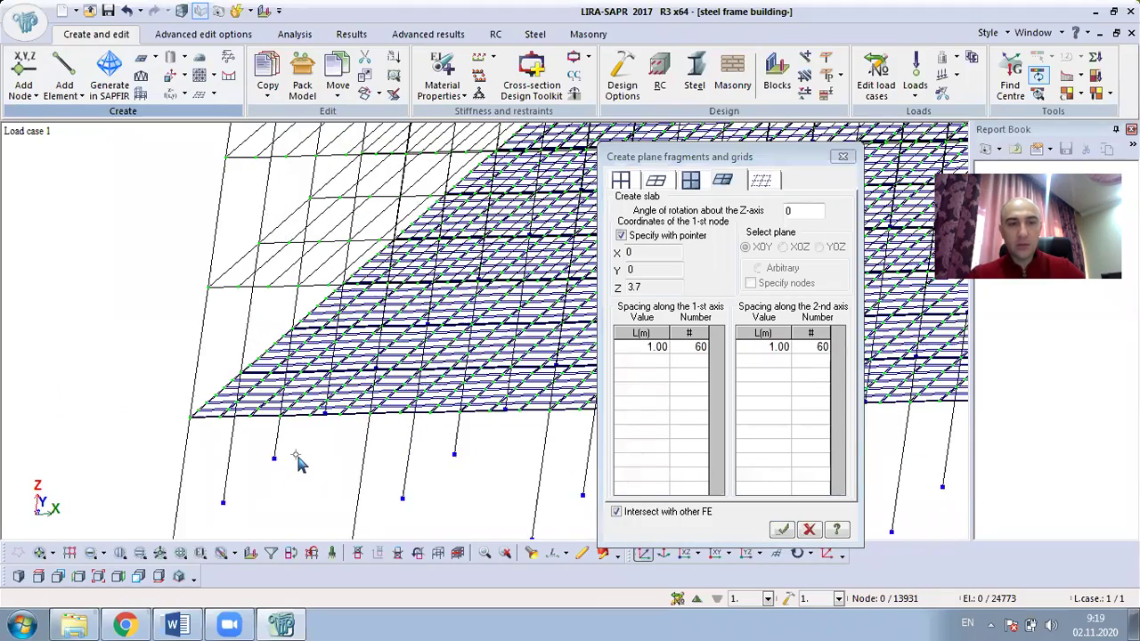
{"action": "scroll", "coordinate": [305, 453], "scroll_direction": "up", "scroll_amount": 4}
{"action": "scroll", "coordinate": [305, 426], "scroll_direction": "down", "scroll_amount": 4}
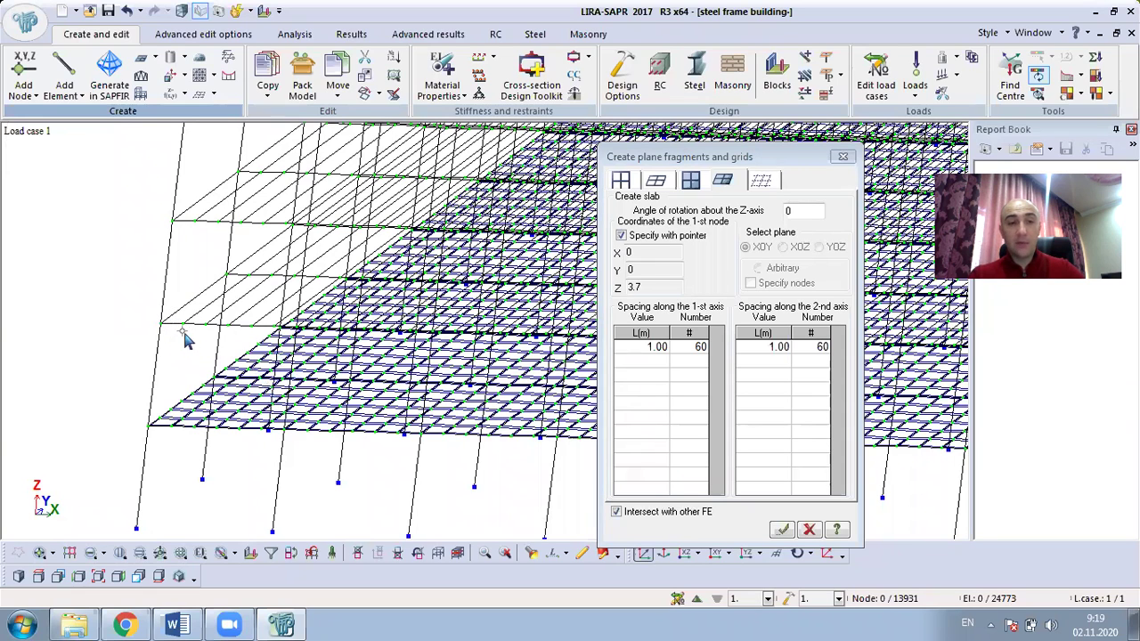
{"action": "left_click", "coordinate": [782, 529]}
{"action": "scroll", "coordinate": [293, 420], "scroll_direction": "up", "scroll_amount": 3}
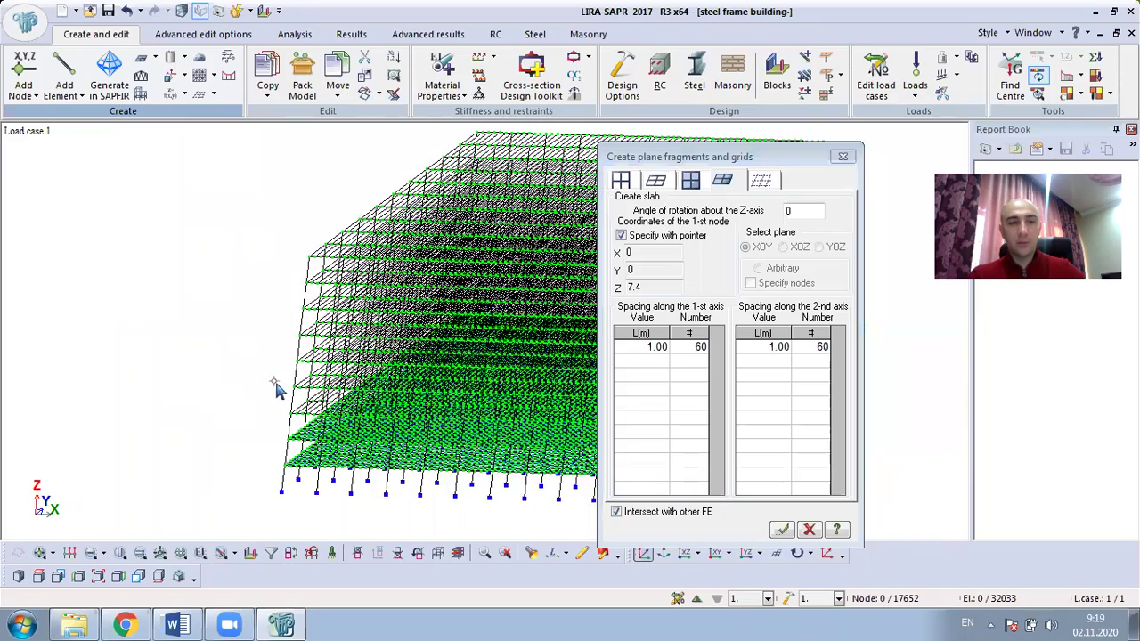
{"action": "left_click", "coordinate": [781, 529]}
{"action": "scroll", "coordinate": [276, 408], "scroll_direction": "up", "scroll_amount": 3}
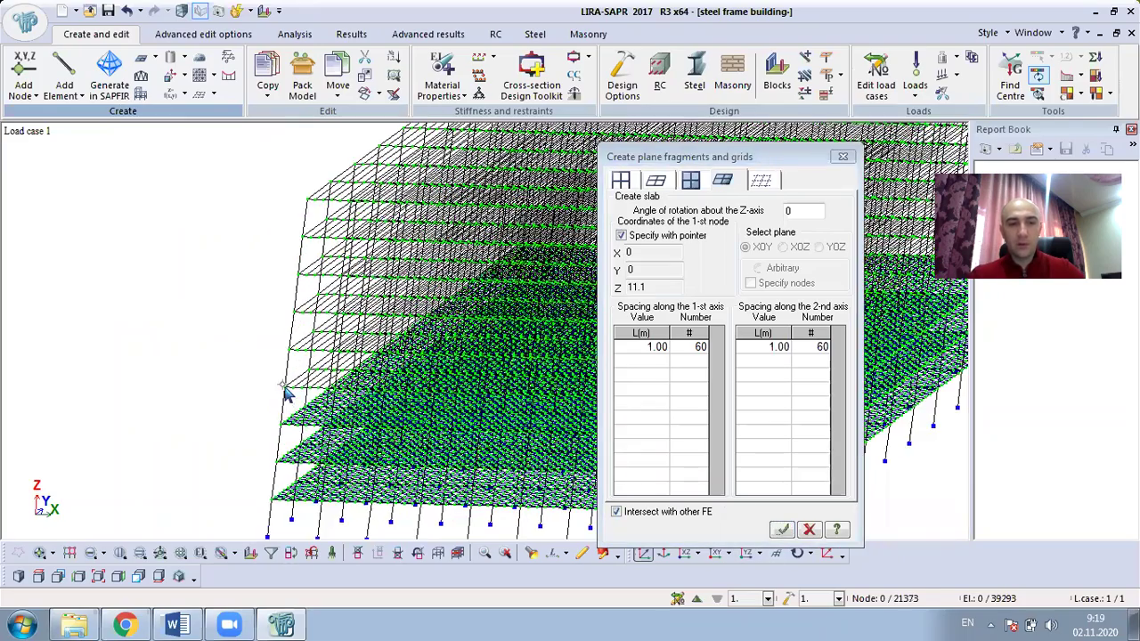
{"action": "left_click", "coordinate": [283, 386]}
{"action": "left_click", "coordinate": [789, 528]}
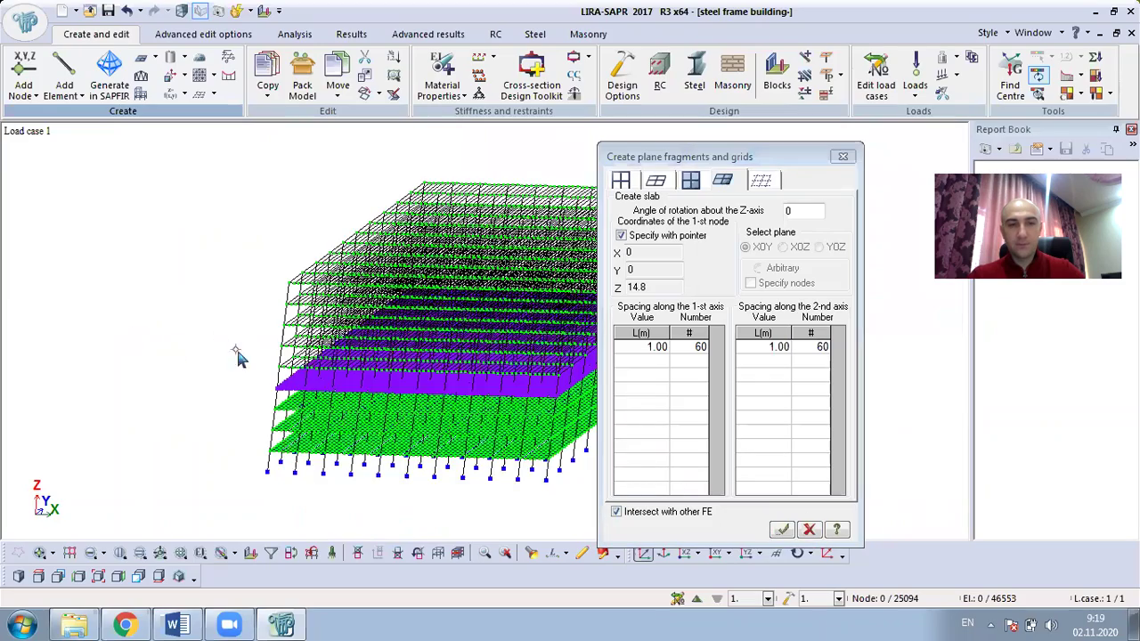
Step: Create the same 60 by 60 division slab from the corner nodes of the next two floors, at Z 18.5 and 22.2
{"action": "left_click", "coordinate": [281, 359]}
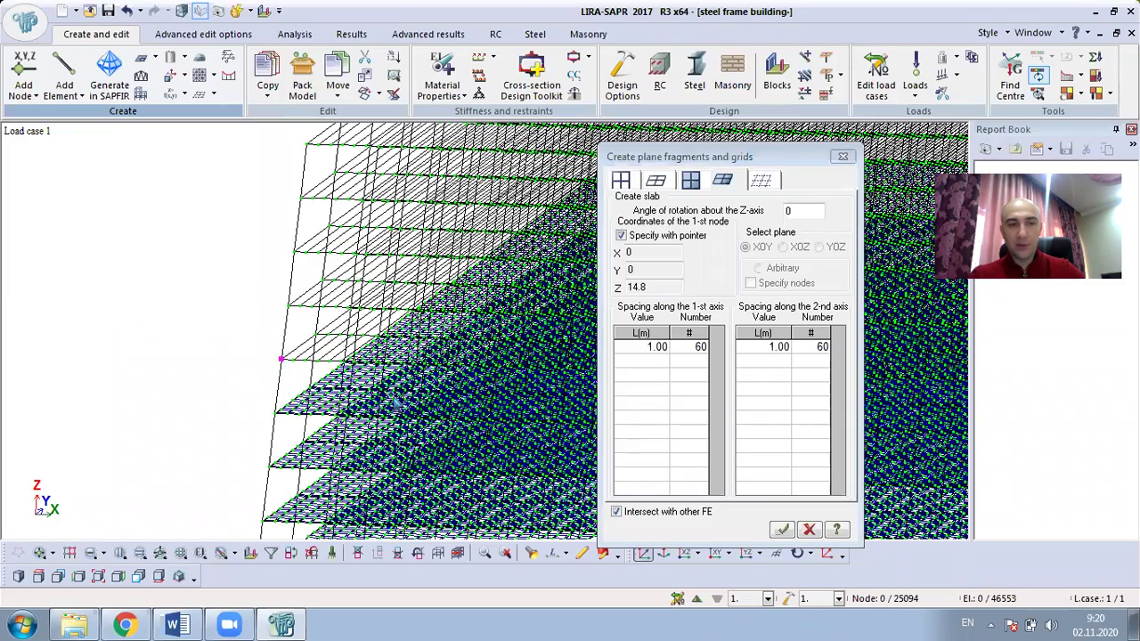
{"action": "left_click", "coordinate": [789, 531]}
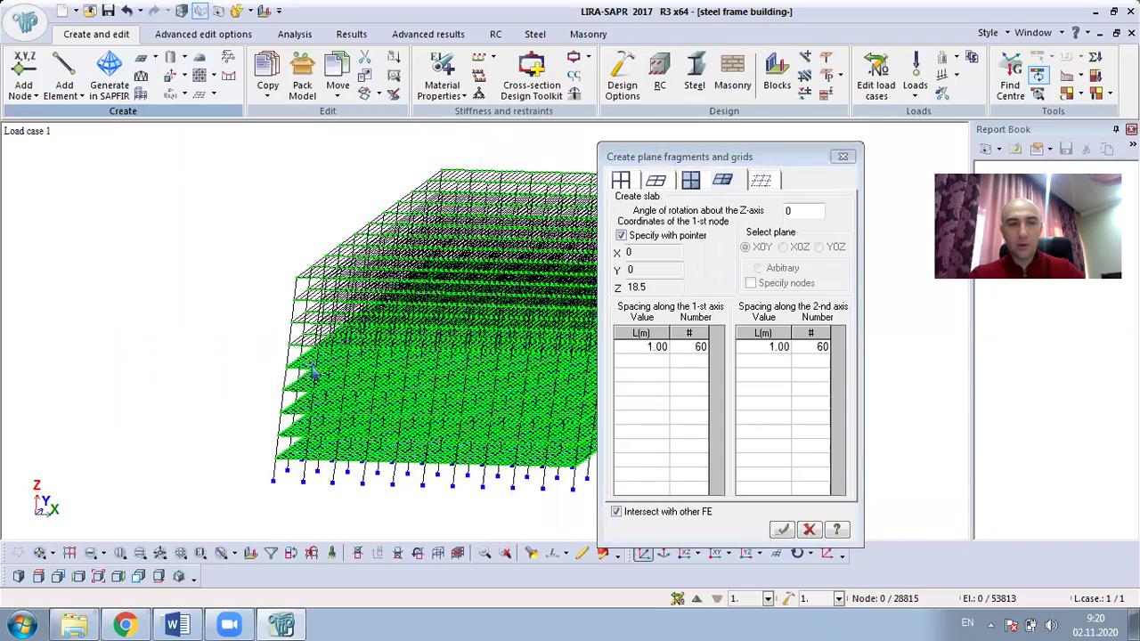
{"action": "left_click", "coordinate": [288, 342]}
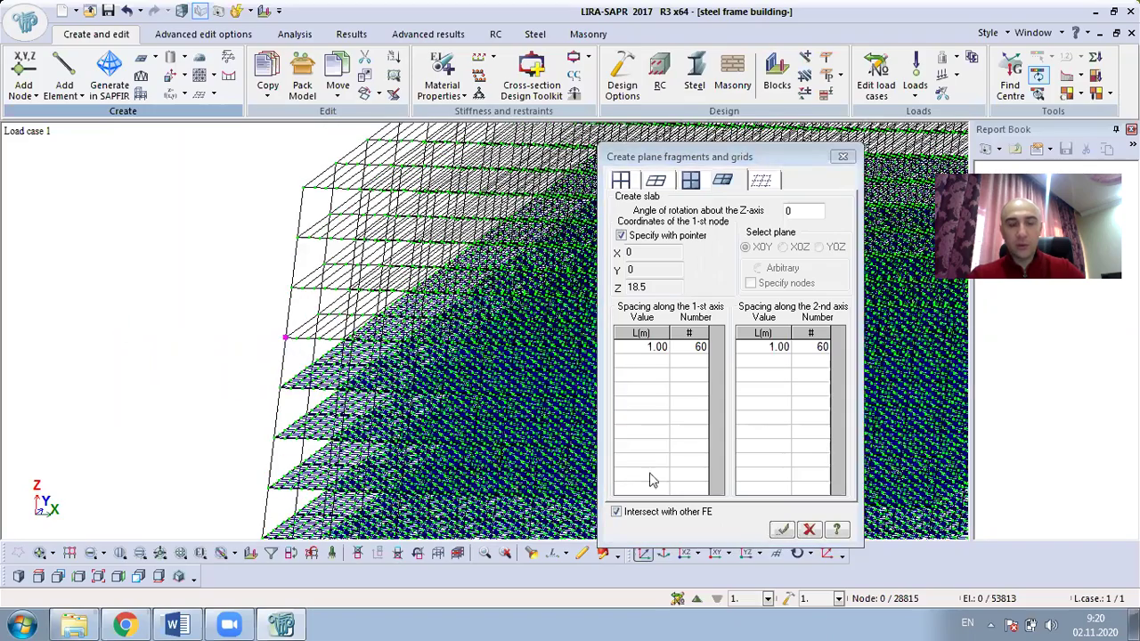
{"action": "left_click", "coordinate": [782, 530]}
Step: Create the slab from the corner nodes of the two floors above, at Z 25.9 and 29.6
{"action": "scroll", "coordinate": [360, 372], "scroll_direction": "up", "scroll_amount": 5}
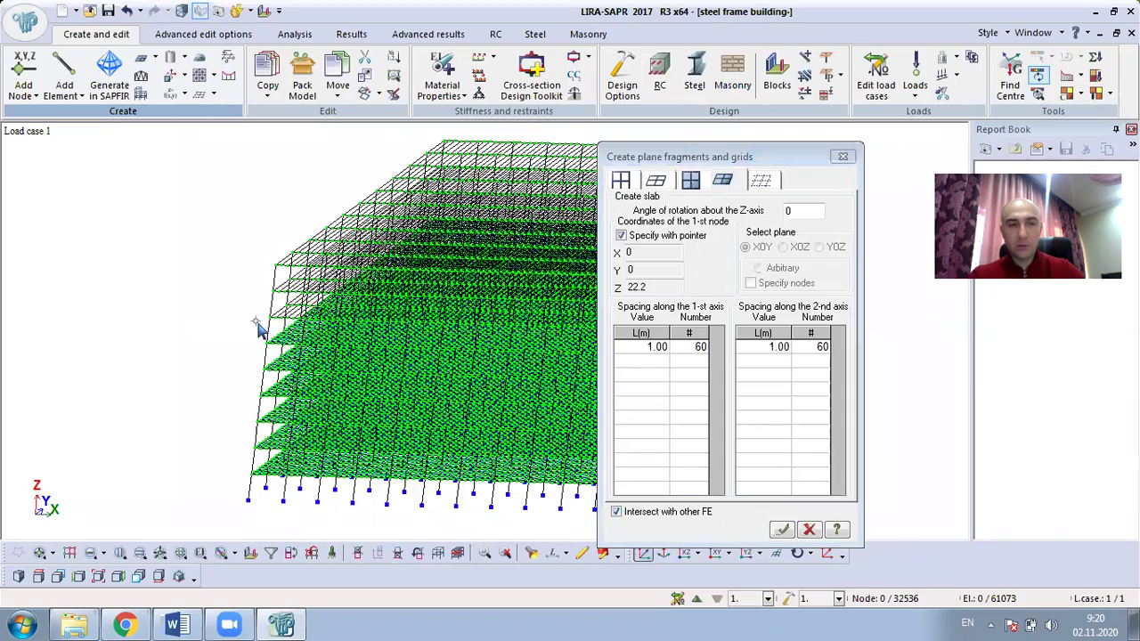
{"action": "left_click", "coordinate": [781, 529]}
{"action": "left_click", "coordinate": [285, 301]}
{"action": "key", "text": "Return"}
{"action": "scroll", "coordinate": [293, 301], "scroll_direction": "up", "scroll_amount": 4}
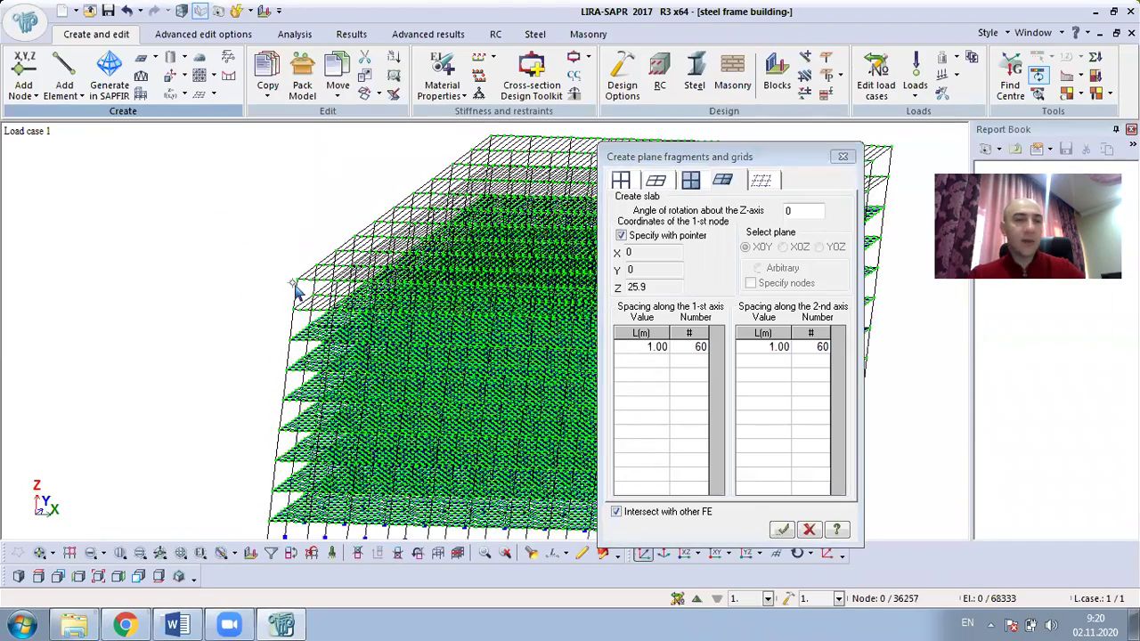
{"action": "scroll", "coordinate": [287, 329], "scroll_direction": "up", "scroll_amount": 2}
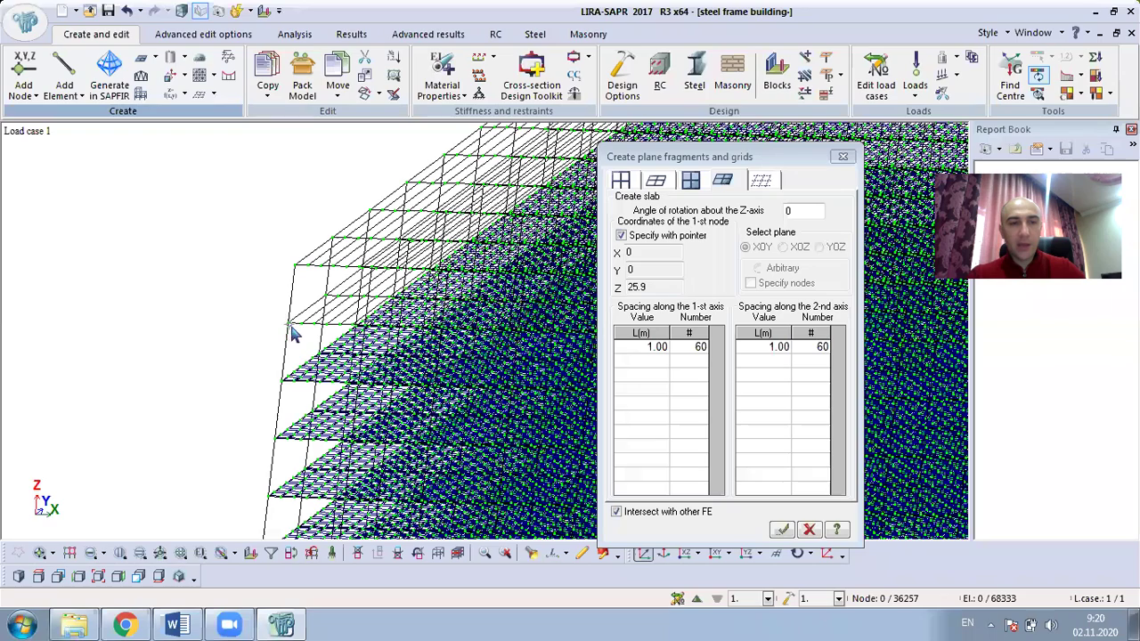
{"action": "scroll", "coordinate": [291, 332], "scroll_direction": "up", "scroll_amount": 1}
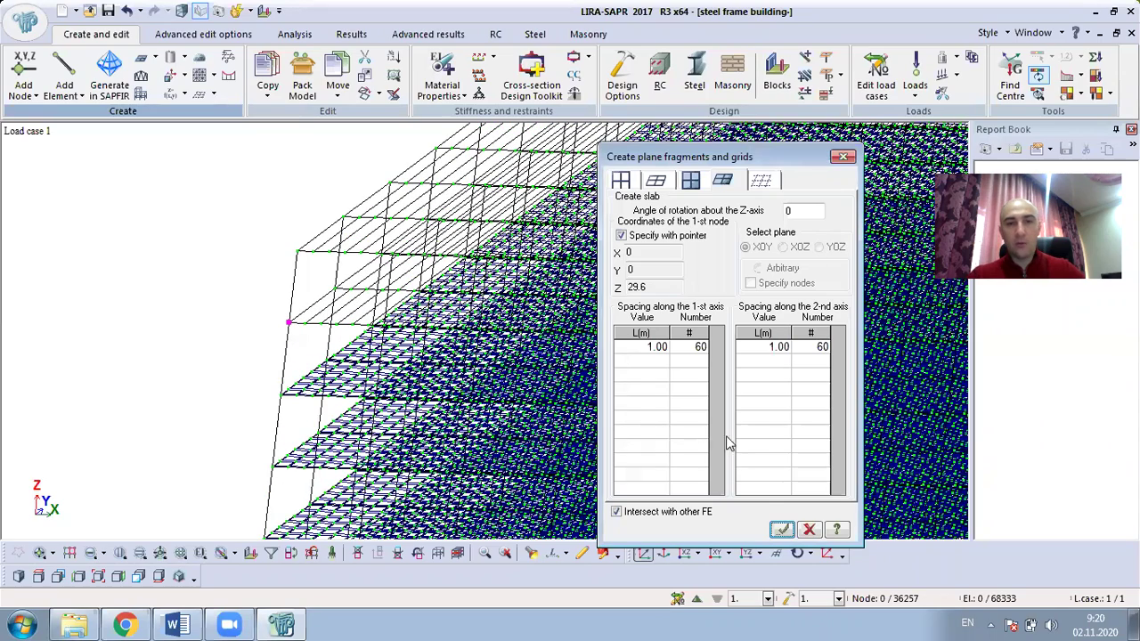
{"action": "left_click", "coordinate": [781, 530]}
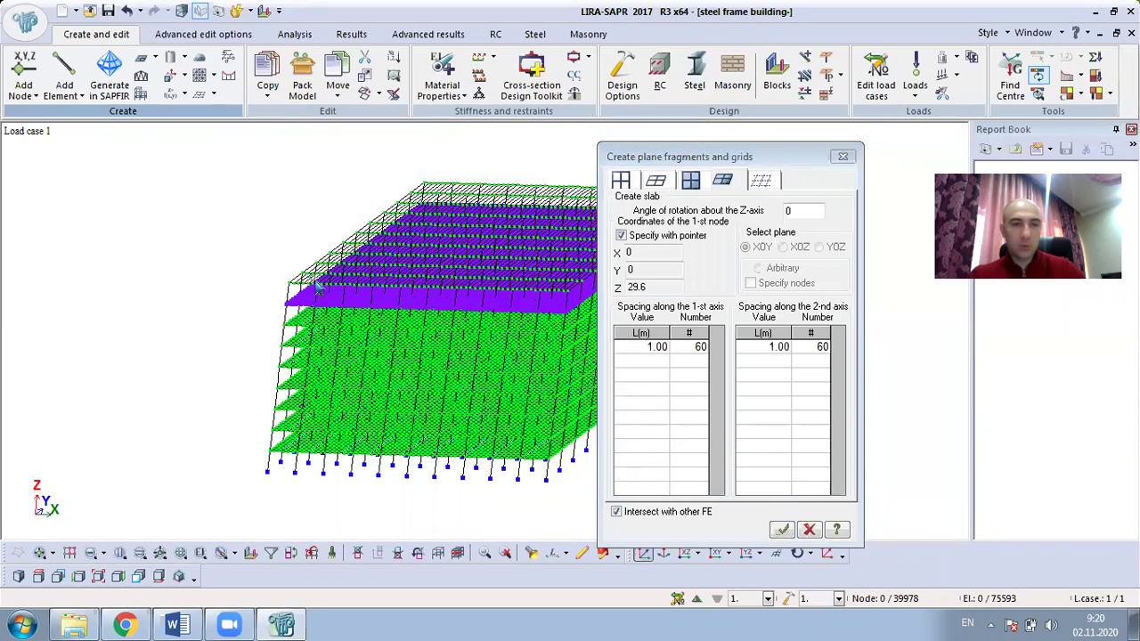